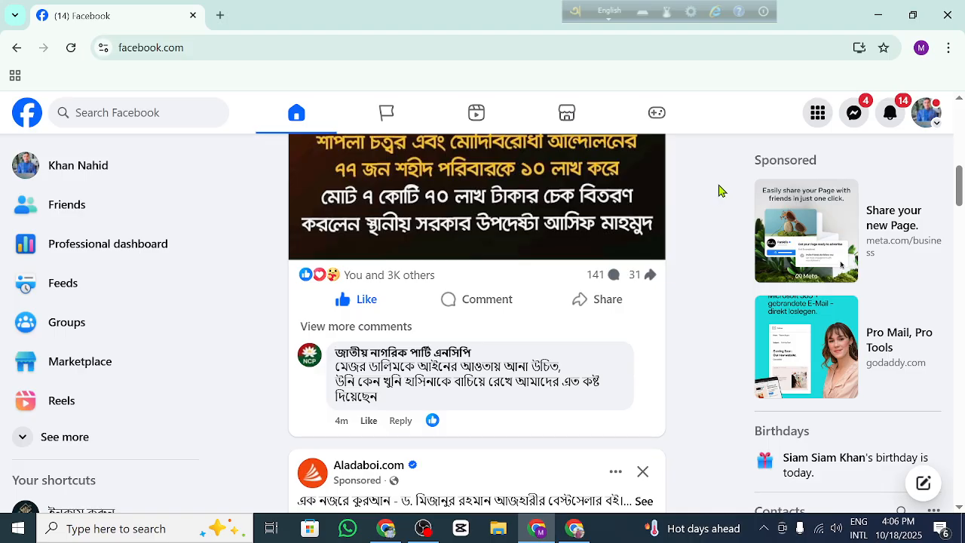
# Step: Open the page's Meta Business Suite from Facebook and go to the Ads Manager campaigns
pyautogui.moveTo(743, 184)
pyautogui.click(816, 112)
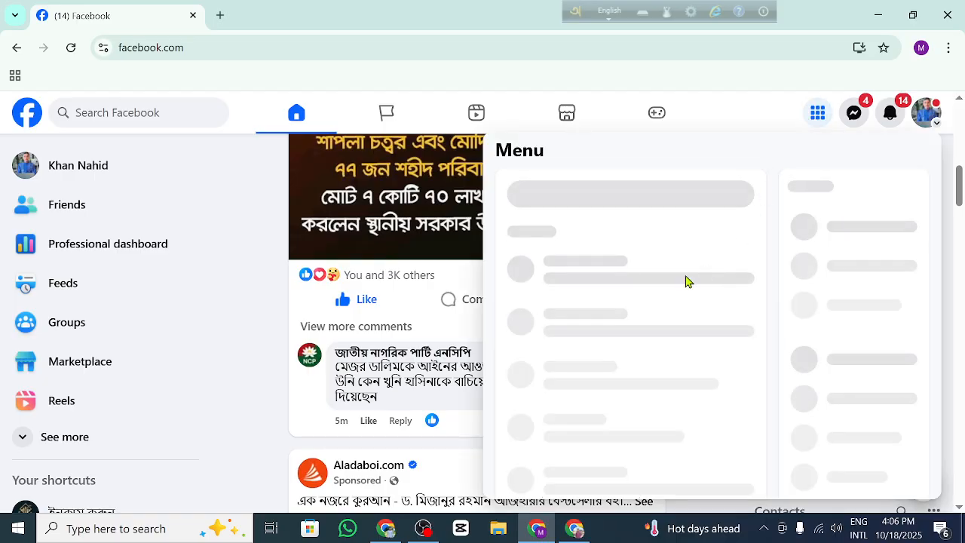
pyautogui.scroll(-2, 607, 331)
pyautogui.scroll(2, 601, 286)
pyautogui.click(594, 268)
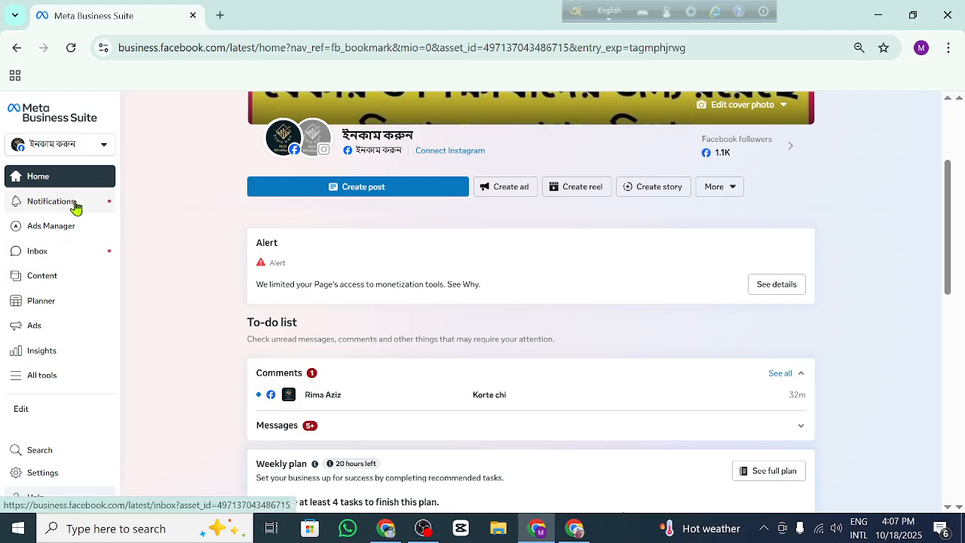
pyautogui.moveTo(66, 226)
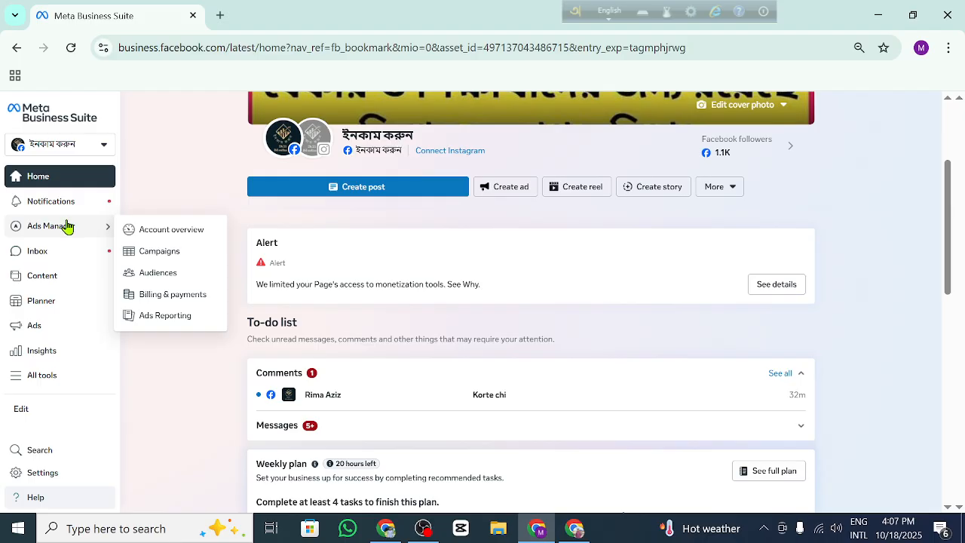
pyautogui.click(174, 250)
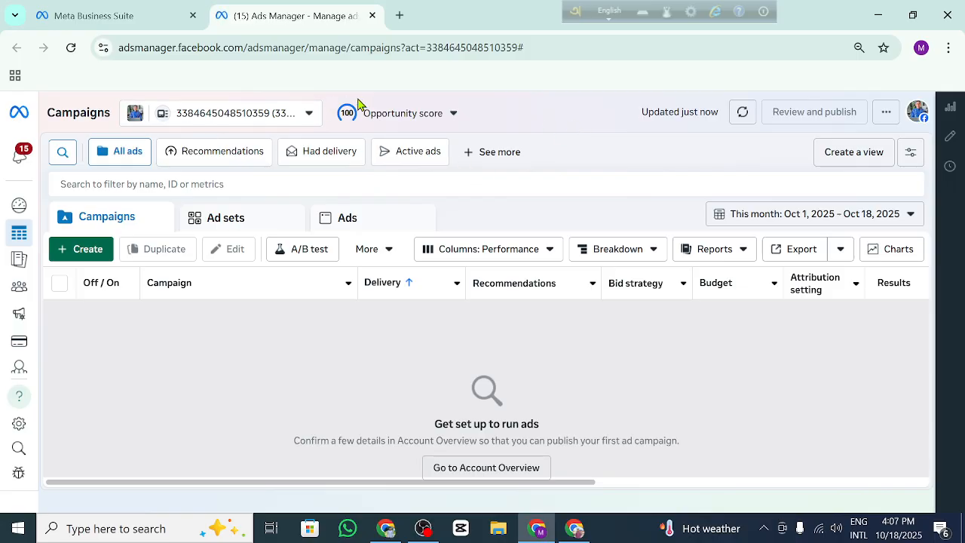
# Step: Switch the campaigns view to the "expert business" ad account in its business portfolio
pyautogui.click(306, 112)
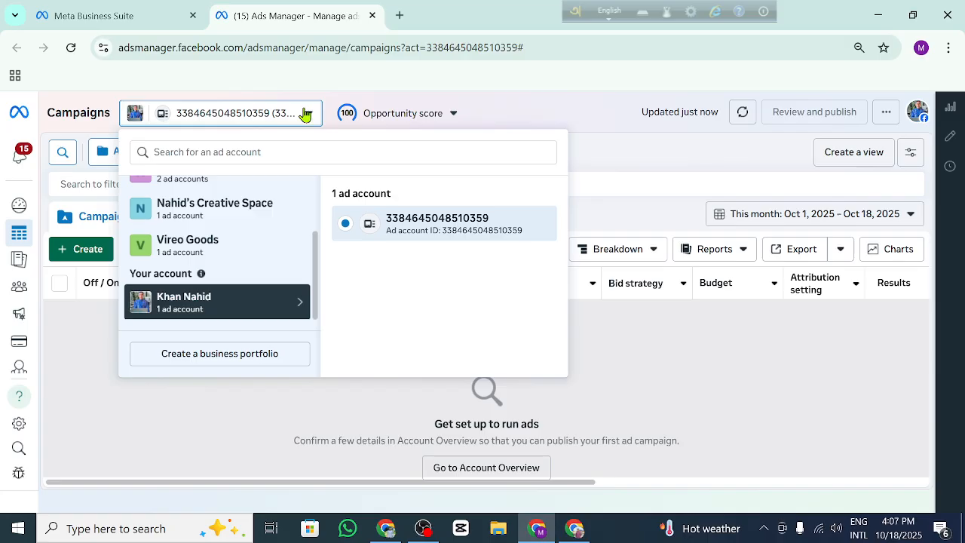
pyautogui.scroll(3, 226, 226)
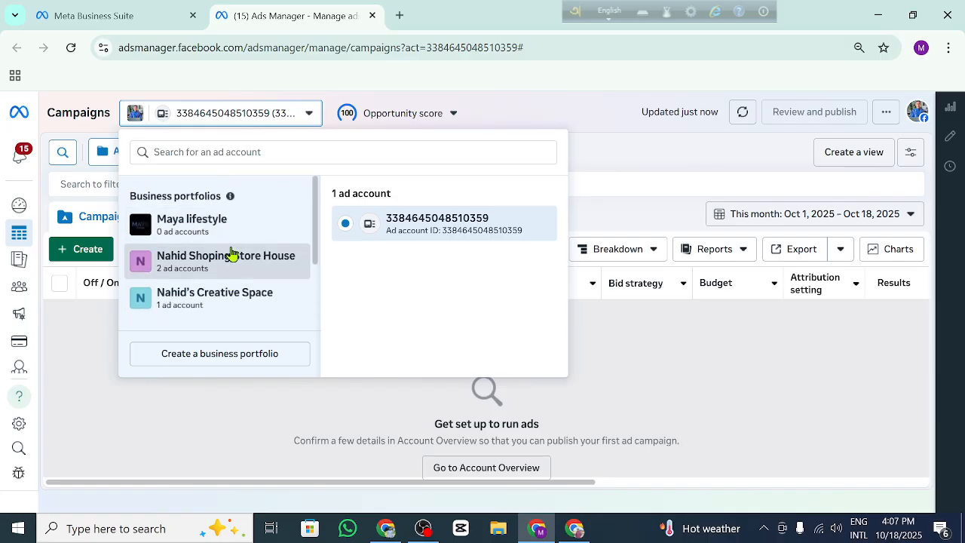
pyautogui.click(231, 254)
pyautogui.click(428, 300)
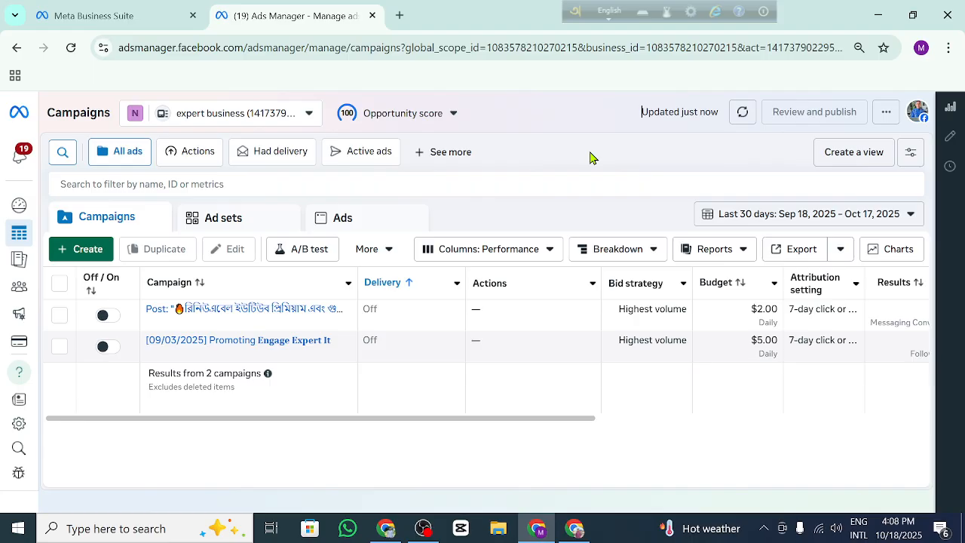
# Step: Create a new campaign with the Traffic objective and the Manual traffic campaign setup
pyautogui.moveTo(19, 261)
pyautogui.click(80, 250)
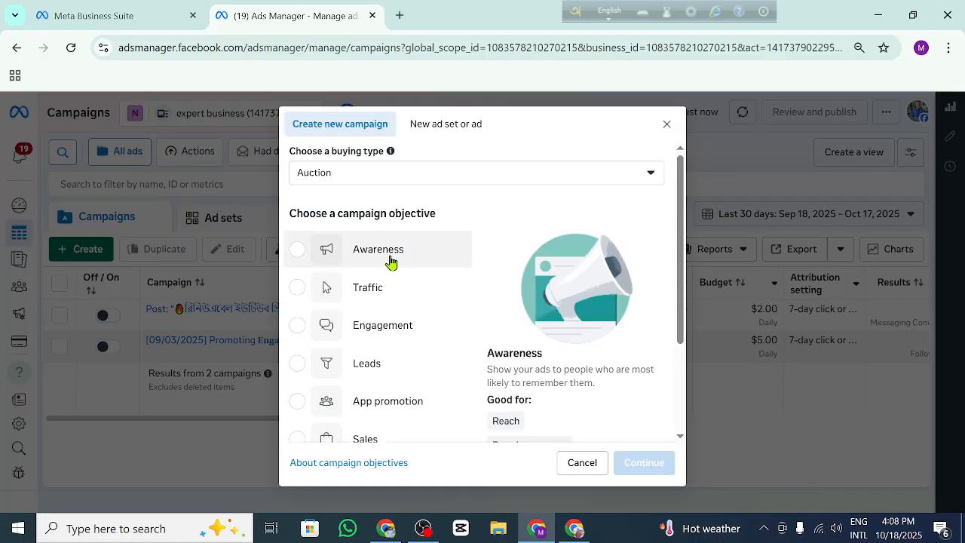
pyautogui.click(370, 293)
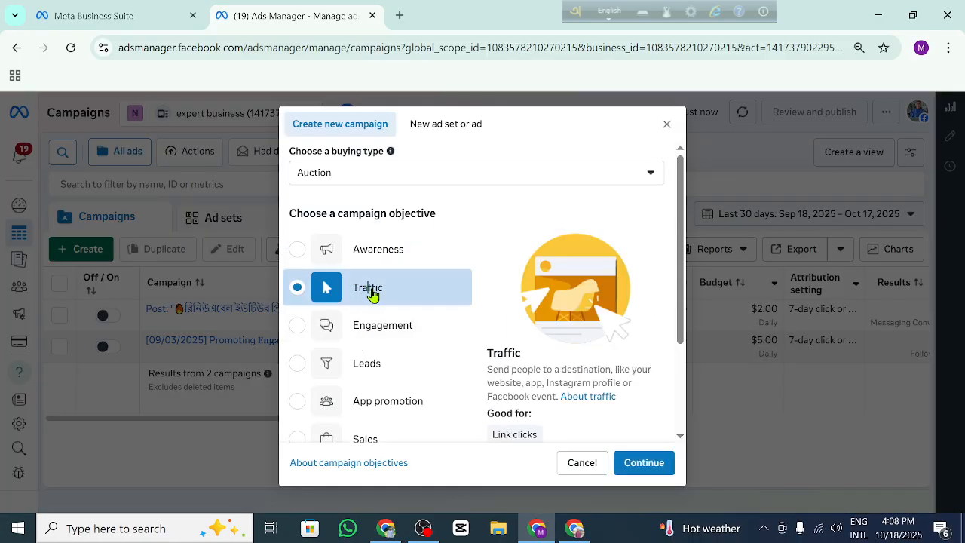
pyautogui.click(644, 471)
pyautogui.click(464, 342)
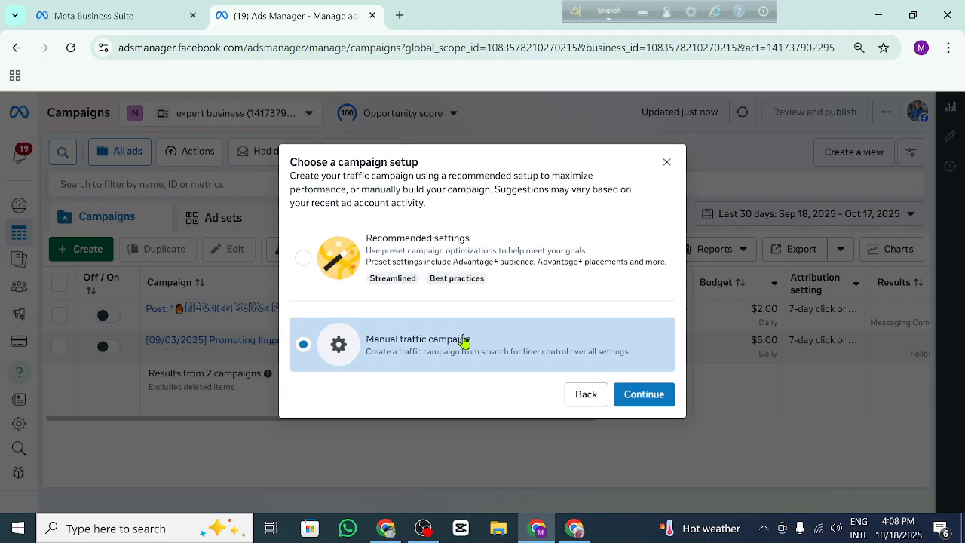
pyautogui.click(639, 396)
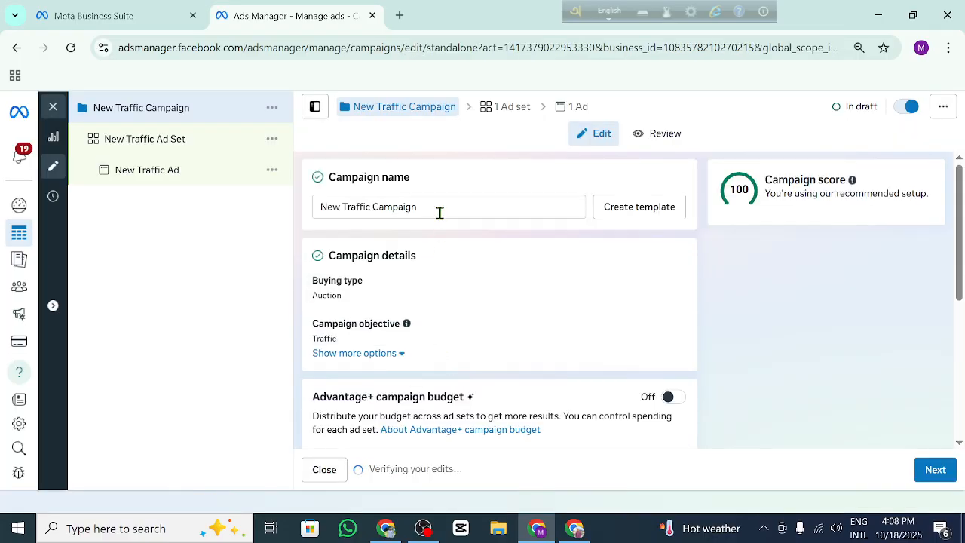
# Step: Review the campaign details, budget, A/B test and special ad category settings, and continue to the ad set with the defaults
pyautogui.scroll(-1, 381, 368)
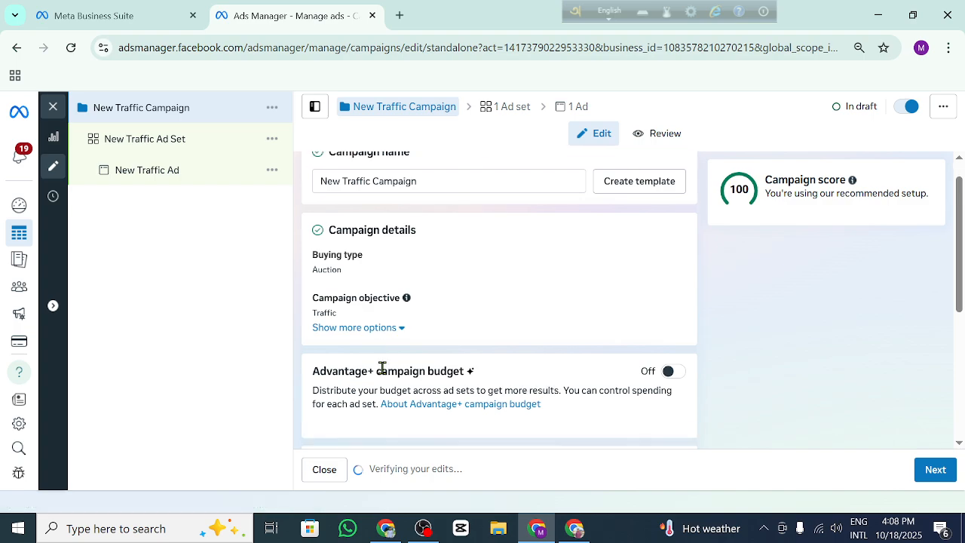
pyautogui.scroll(-3, 380, 368)
pyautogui.scroll(4, 424, 382)
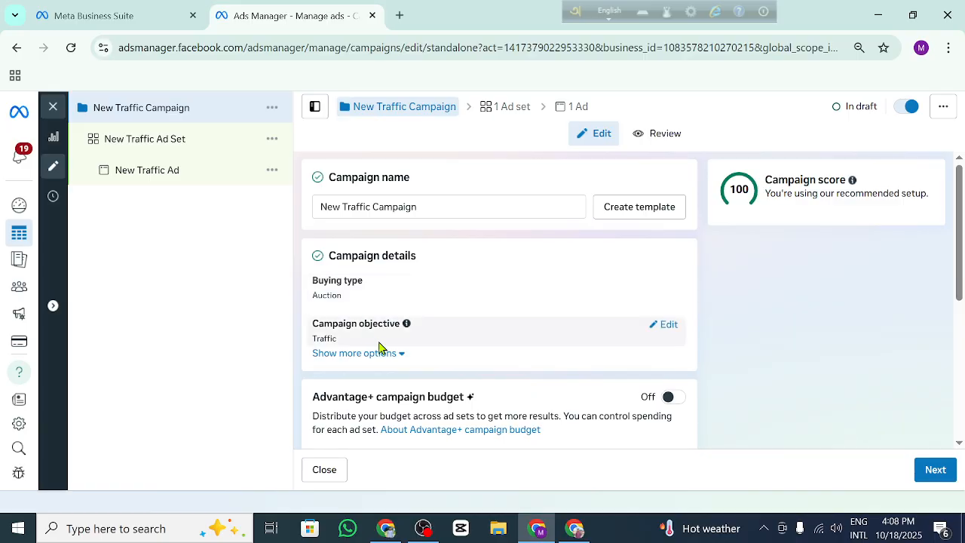
pyautogui.scroll(-3, 532, 380)
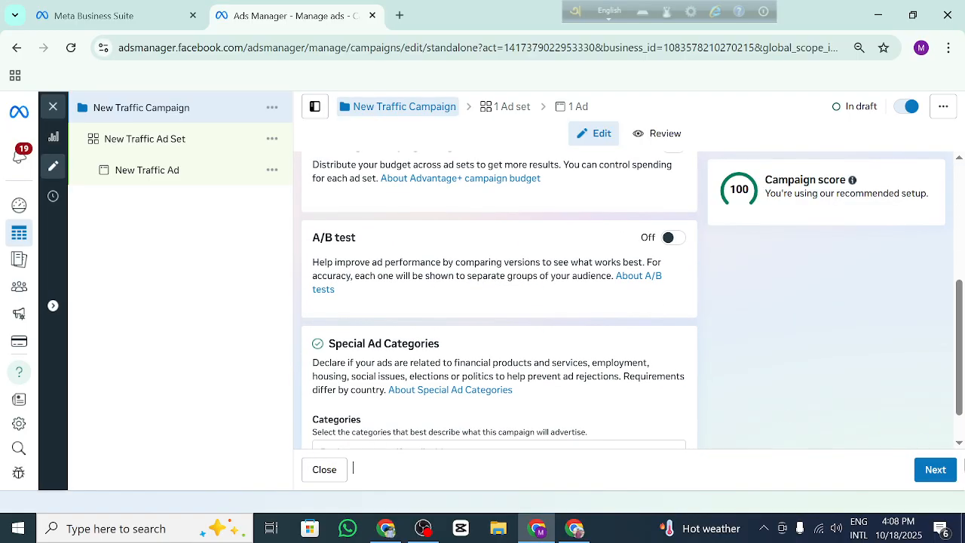
pyautogui.click(934, 470)
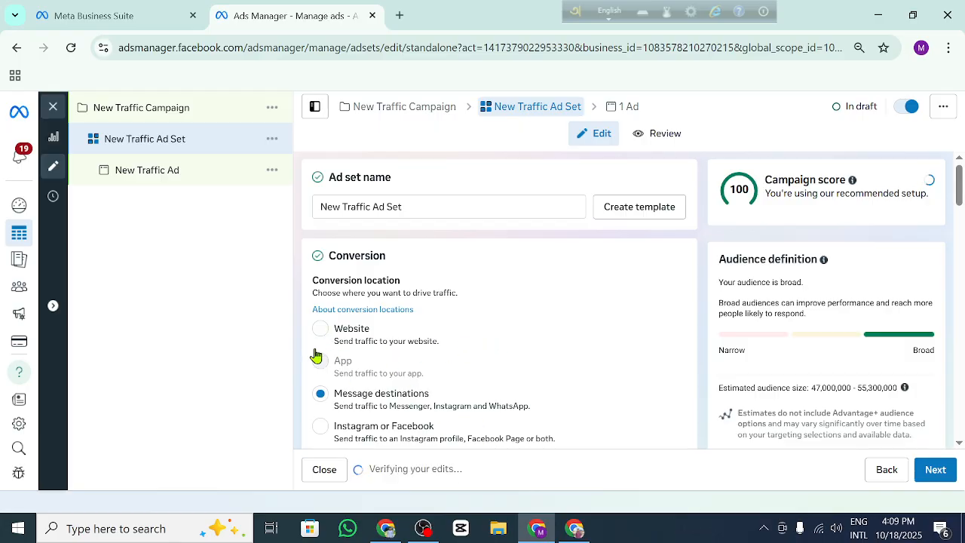
# Step: Set the ad set's conversion location to Website and its performance goal to Maximize number of landing page views
pyautogui.click(475, 329)
pyautogui.scroll(-2, 475, 340)
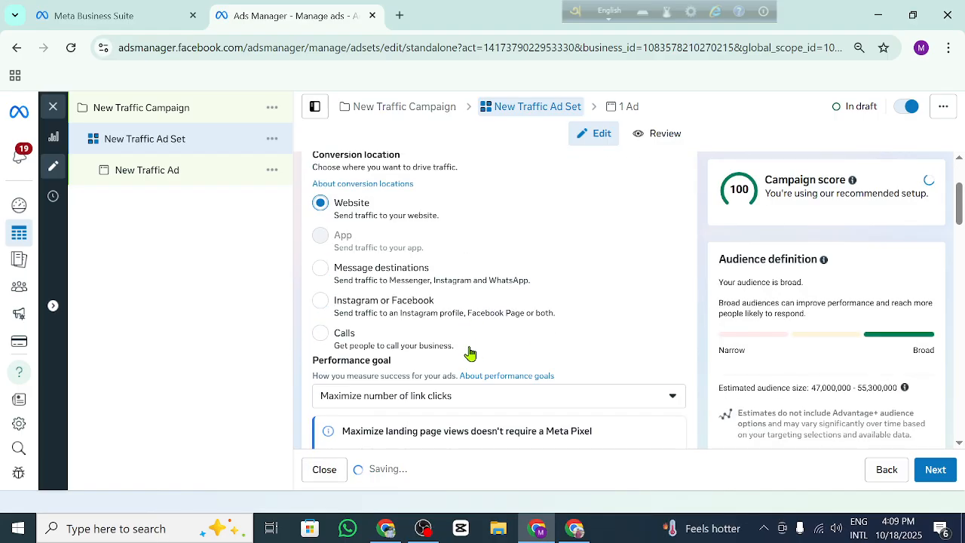
pyautogui.scroll(-2, 480, 387)
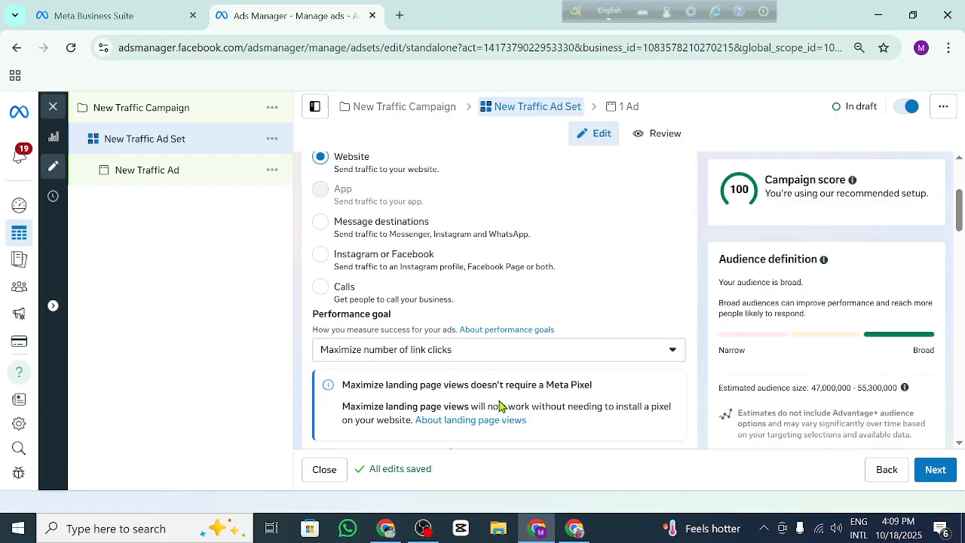
pyautogui.click(640, 269)
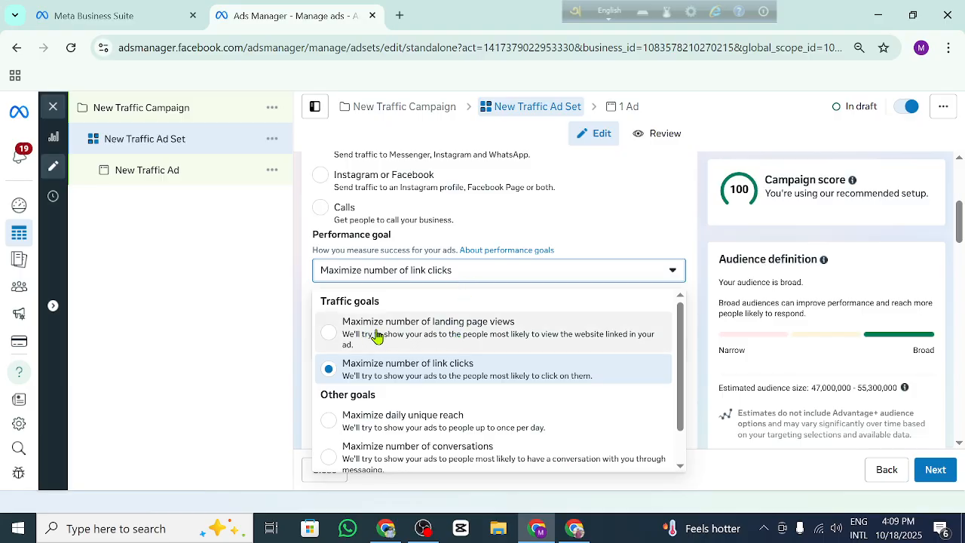
pyautogui.click(469, 328)
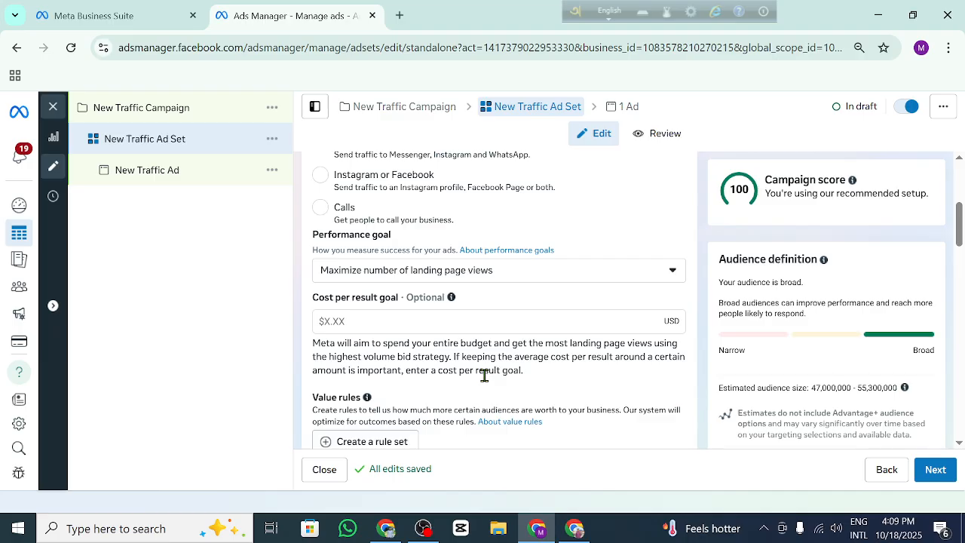
pyautogui.click(588, 270)
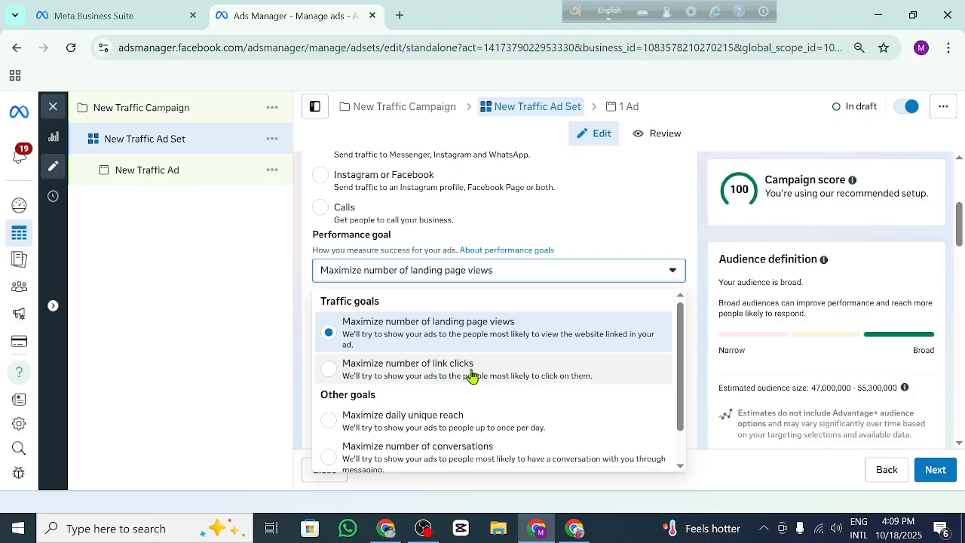
pyautogui.click(692, 246)
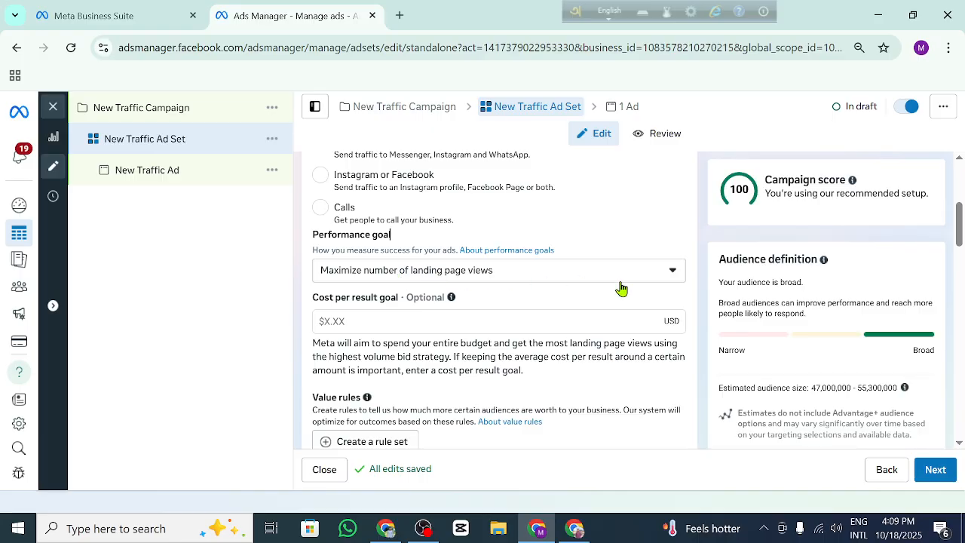
# Step: Examine the ad set's attribution, dynamic creative, budget and schedule, audience and placement settings
pyautogui.scroll(-2, 474, 335)
pyautogui.scroll(-2, 467, 356)
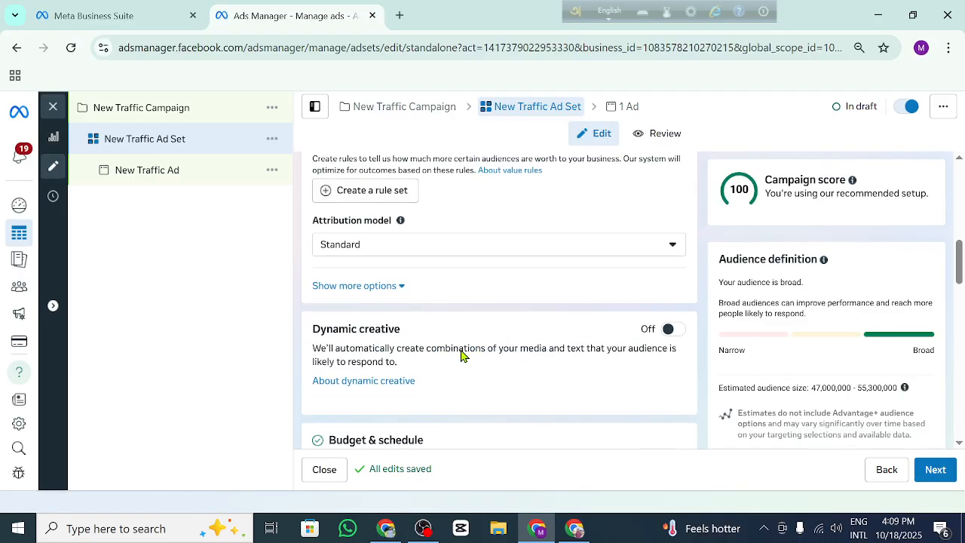
pyautogui.scroll(2, 460, 348)
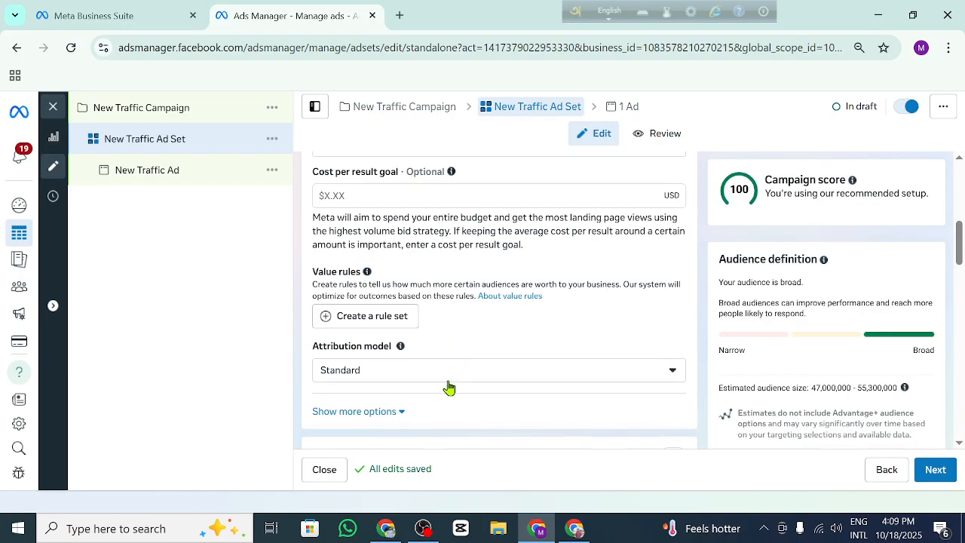
pyautogui.scroll(-2, 426, 375)
pyautogui.scroll(-2, 427, 376)
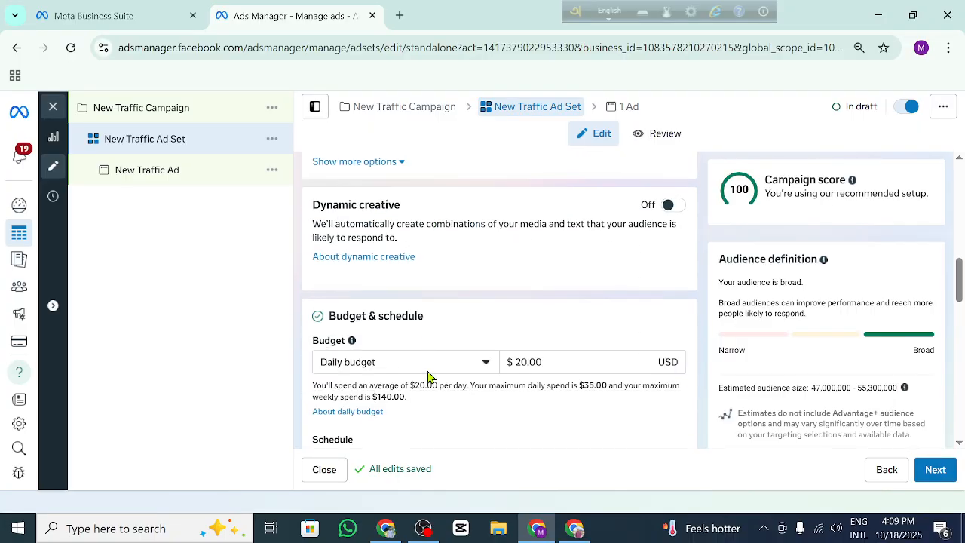
pyautogui.scroll(-2, 390, 364)
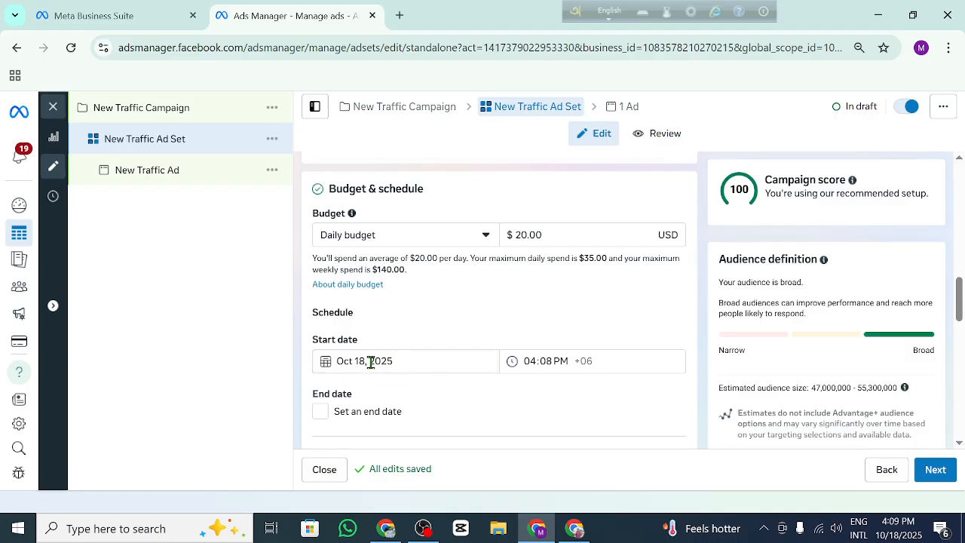
pyautogui.scroll(-4, 365, 347)
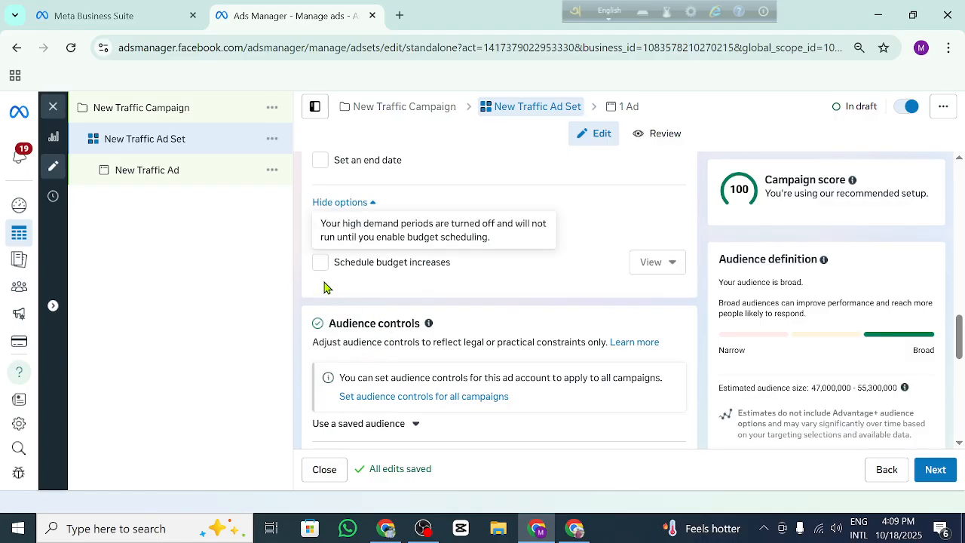
pyautogui.scroll(-2, 452, 373)
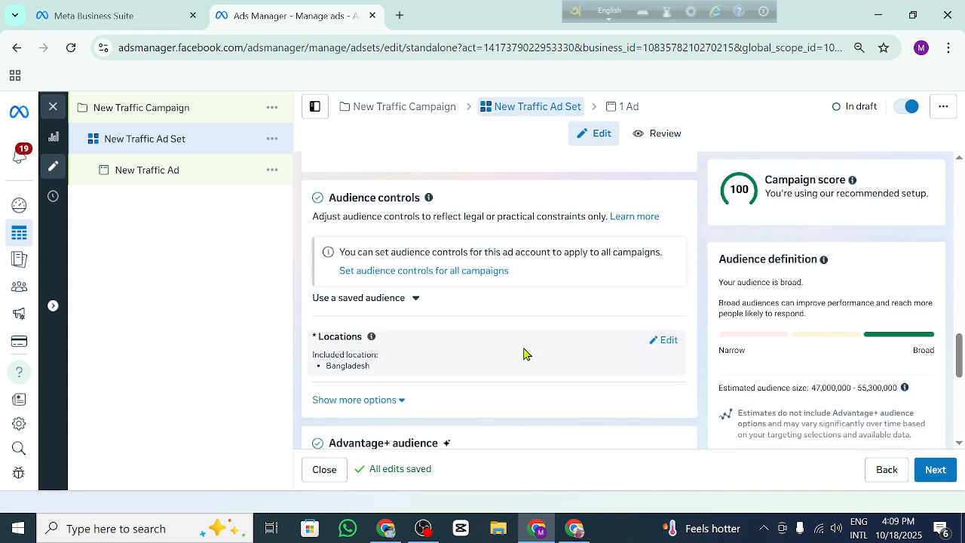
pyautogui.scroll(-4, 512, 353)
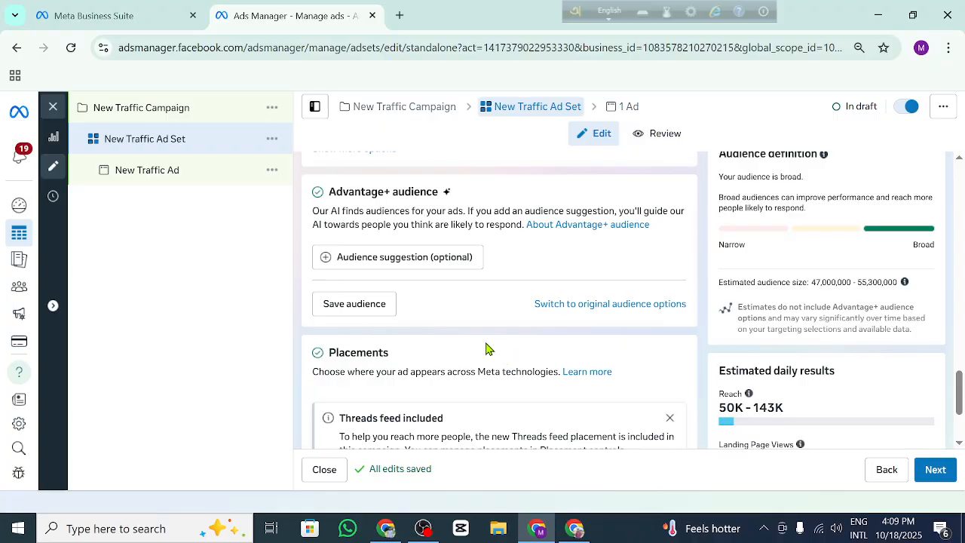
pyautogui.scroll(-2, 460, 336)
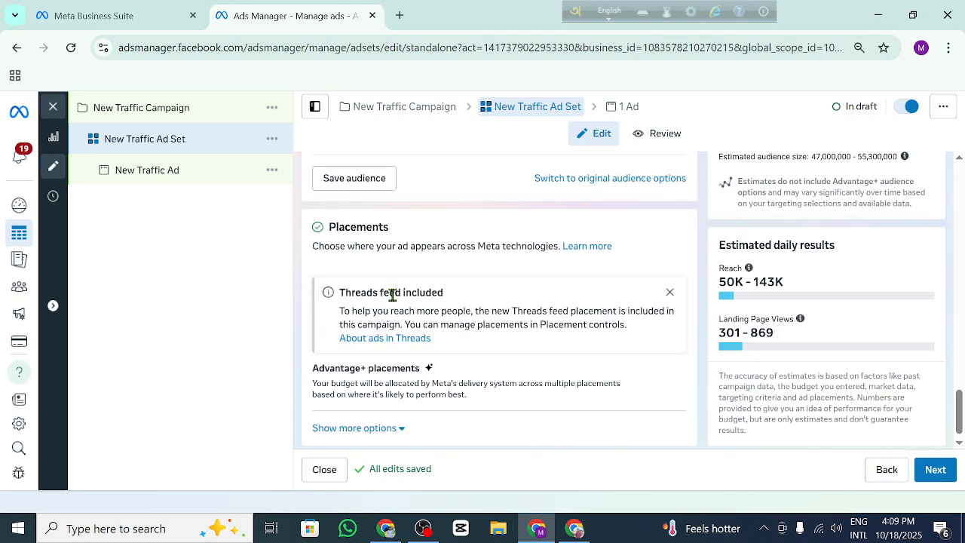
pyautogui.scroll(2, 616, 271)
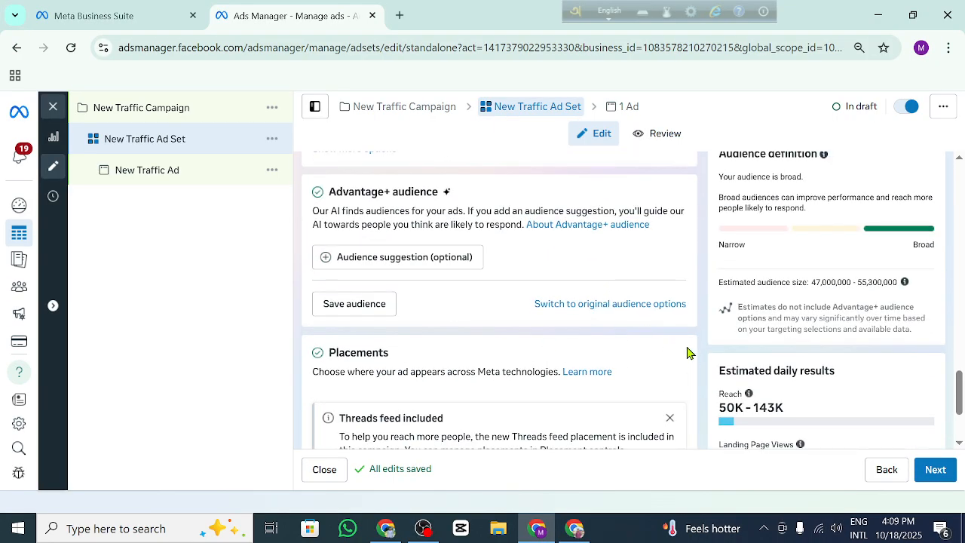
# Step: Switch the ad set's placements from Advantage+ placements to Manual placements
pyautogui.scroll(-2, 664, 368)
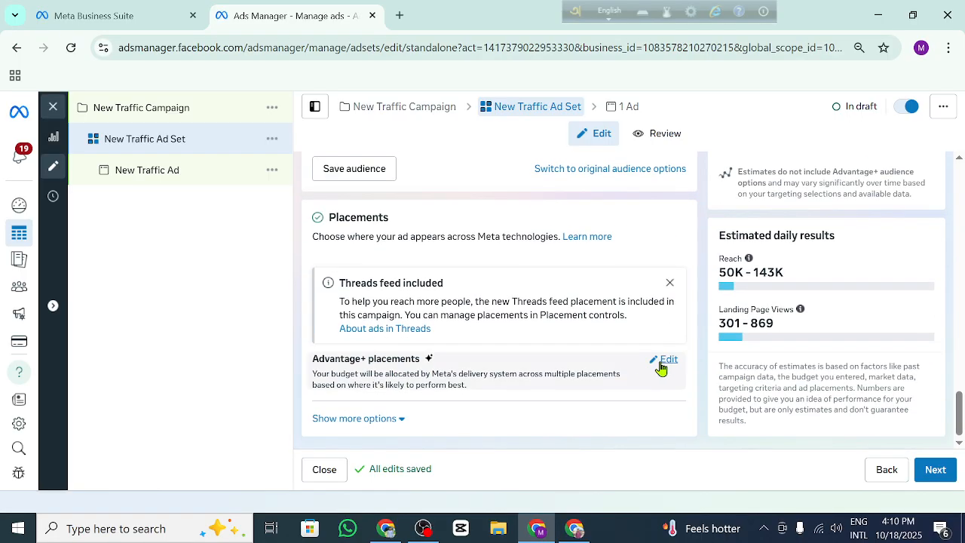
pyautogui.click(663, 359)
pyautogui.scroll(-1, 362, 369)
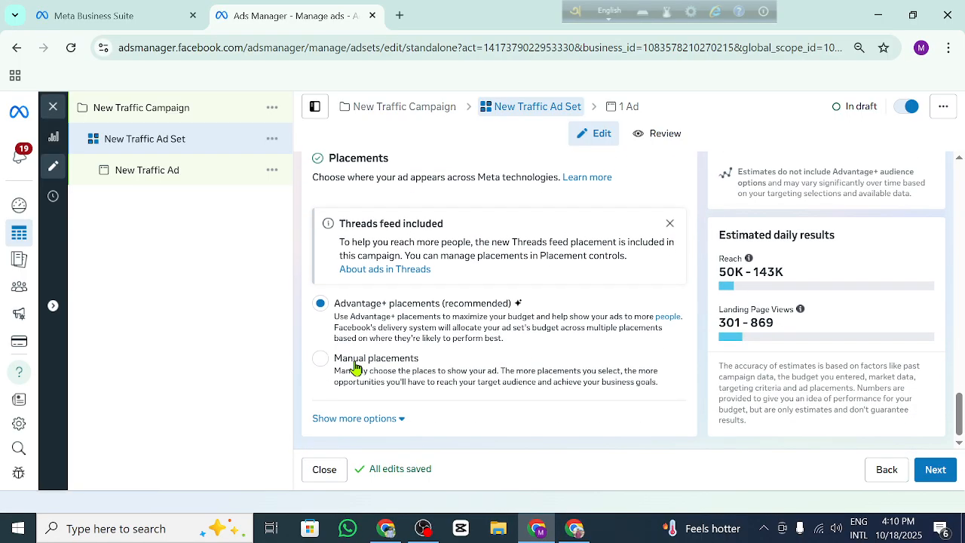
pyautogui.click(337, 369)
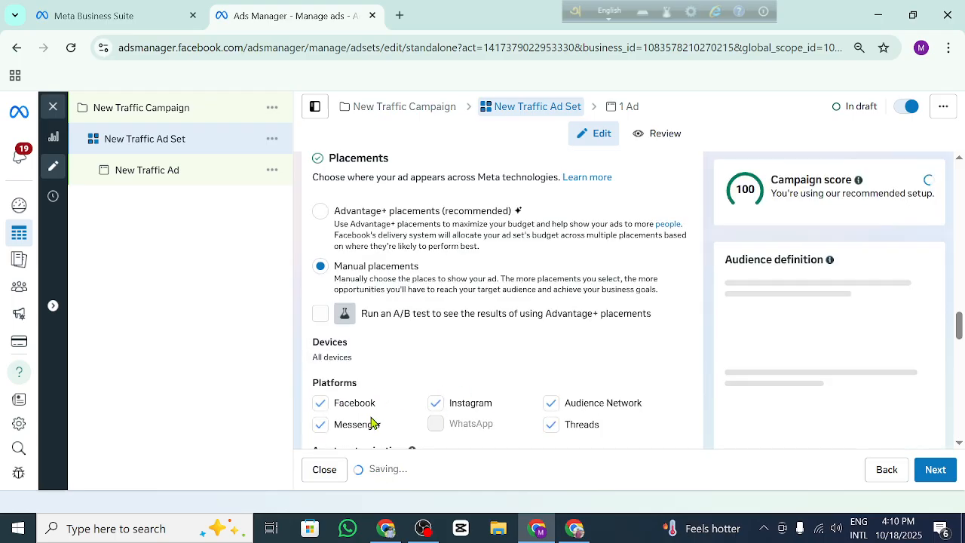
# Step: Limit the ad set's platforms to Facebook by deselecting Messenger, Instagram, Audience Network and Threads, and keep the Advantage+ placements A/B test off
pyautogui.scroll(-2, 372, 423)
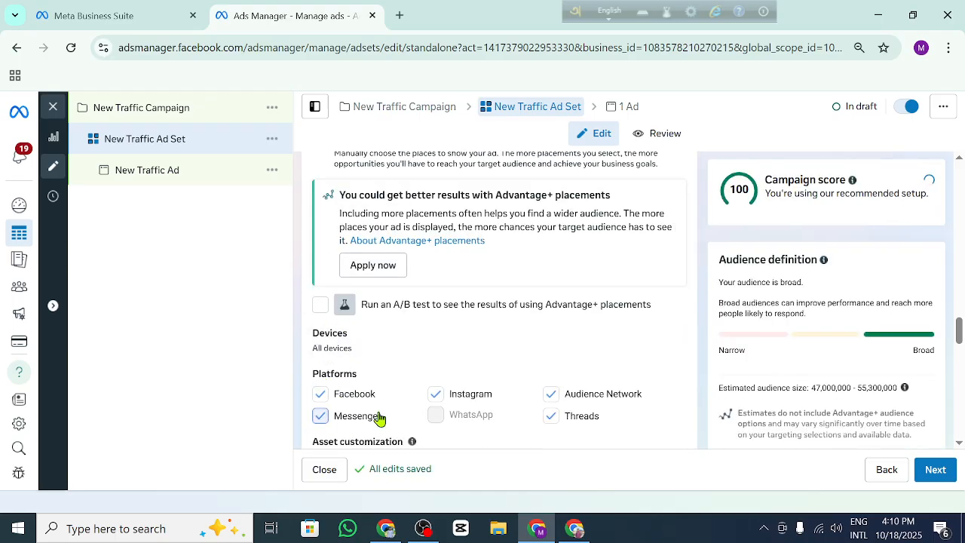
pyautogui.click(379, 418)
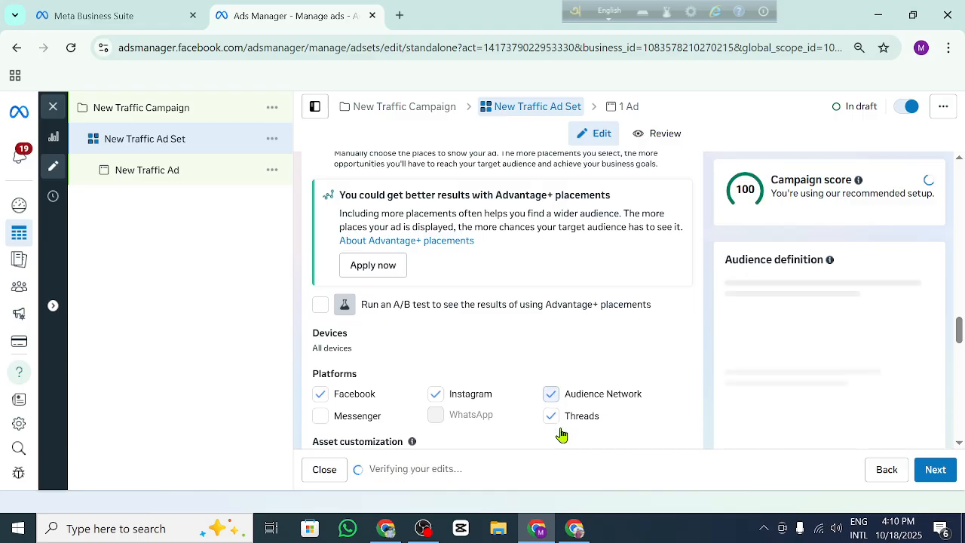
pyautogui.click(551, 393)
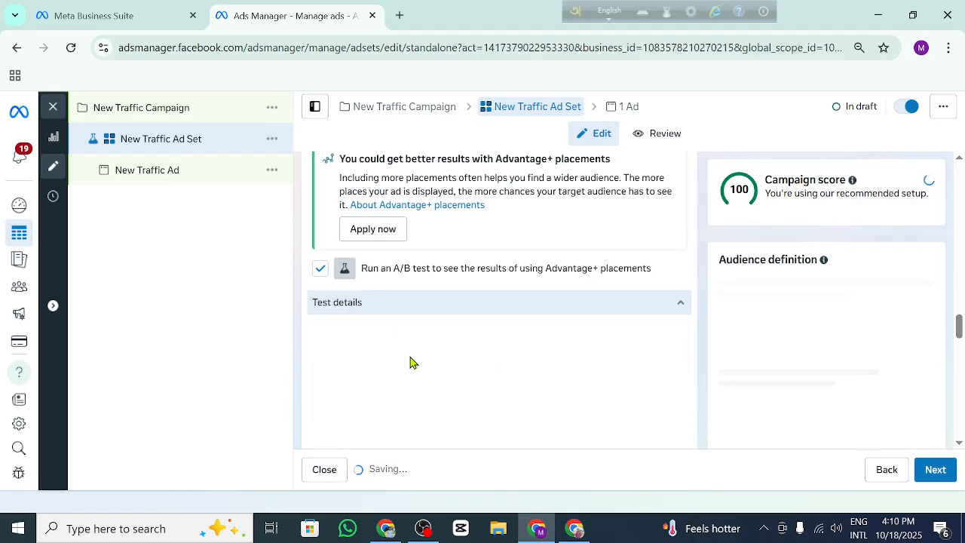
pyautogui.click(320, 269)
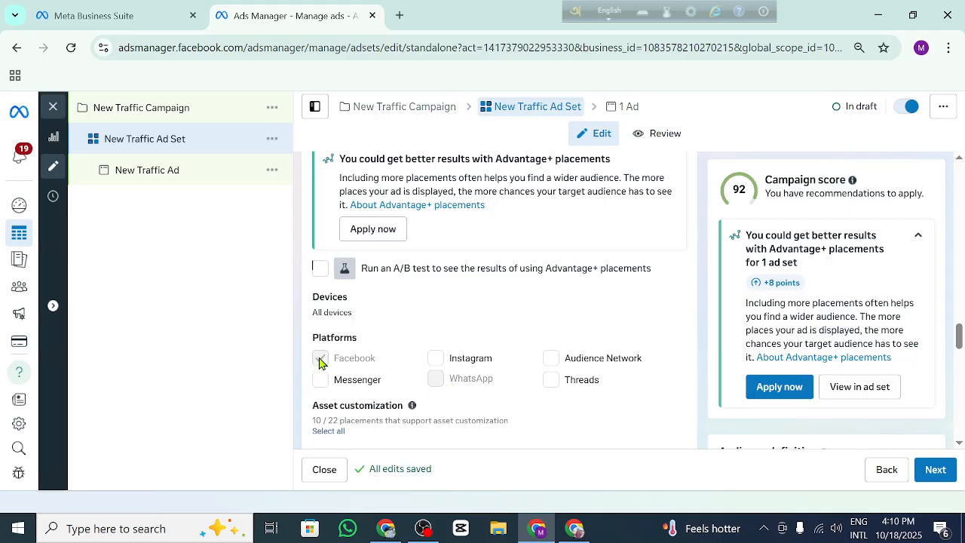
# Step: Examine the Facebook placement list, expand the additional placement options, and review the device, skippable ad and brand safety settings
pyautogui.moveTo(411, 405)
pyautogui.scroll(-2, 586, 395)
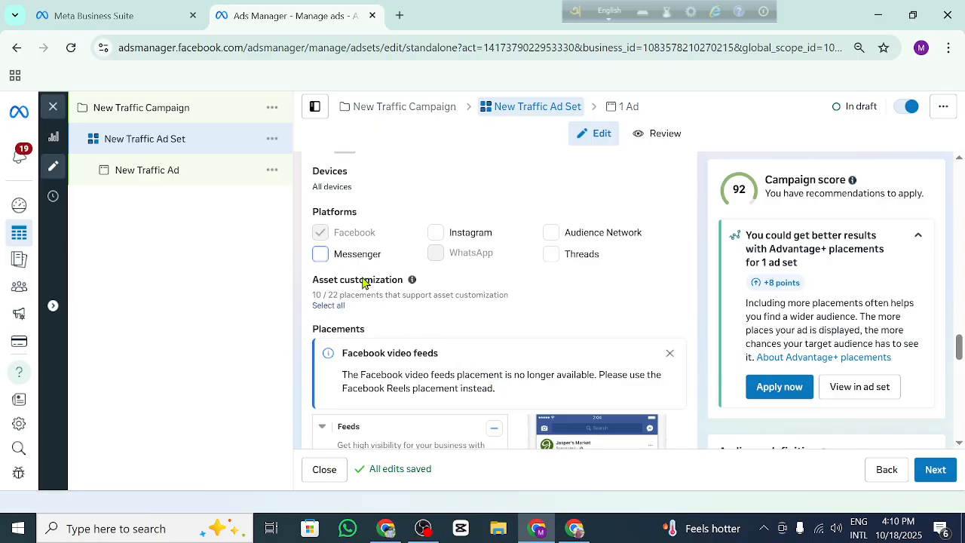
pyautogui.scroll(-2, 388, 353)
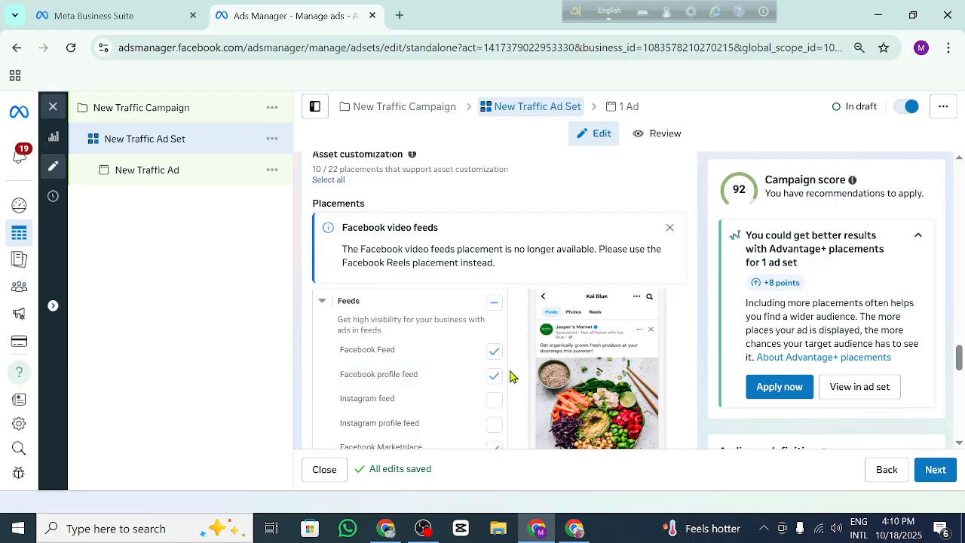
pyautogui.scroll(2, 501, 383)
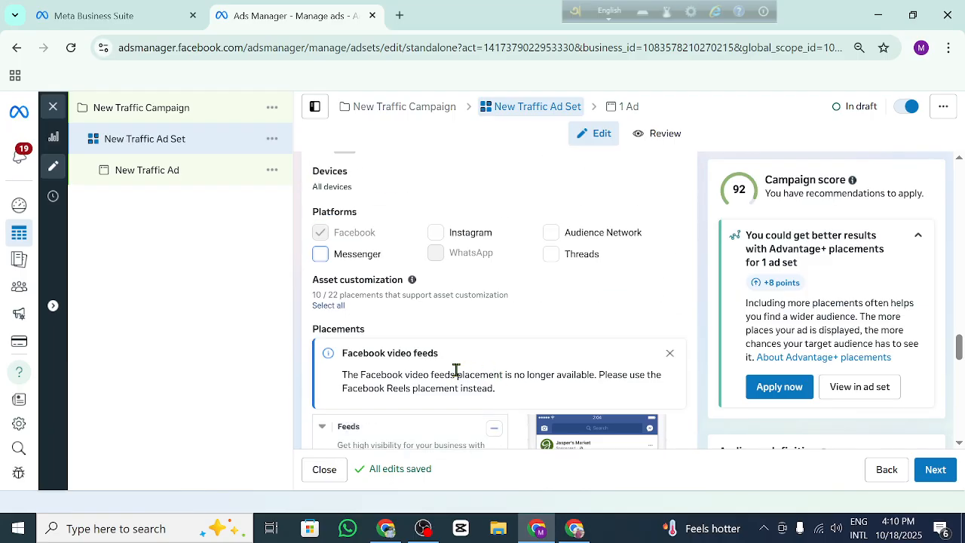
pyautogui.scroll(-8, 439, 369)
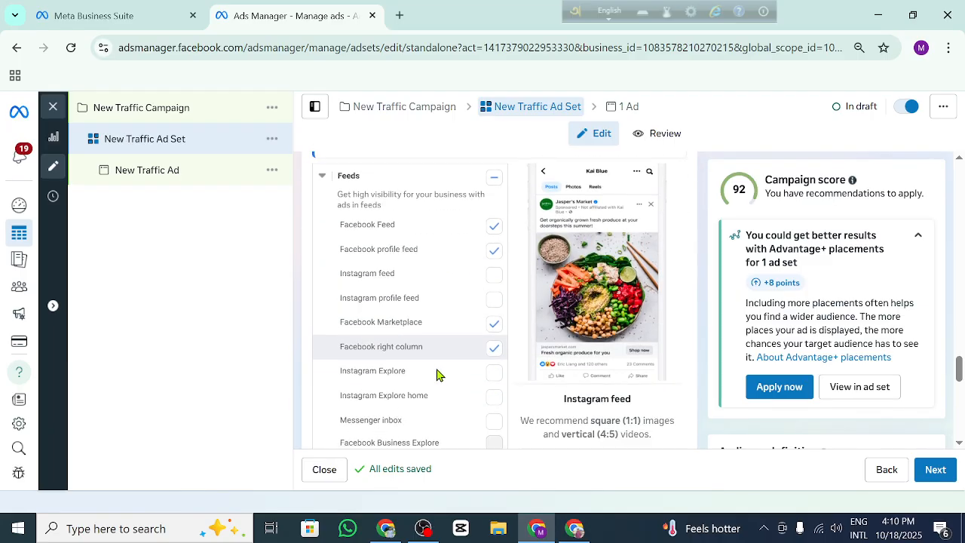
pyautogui.scroll(-6, 461, 389)
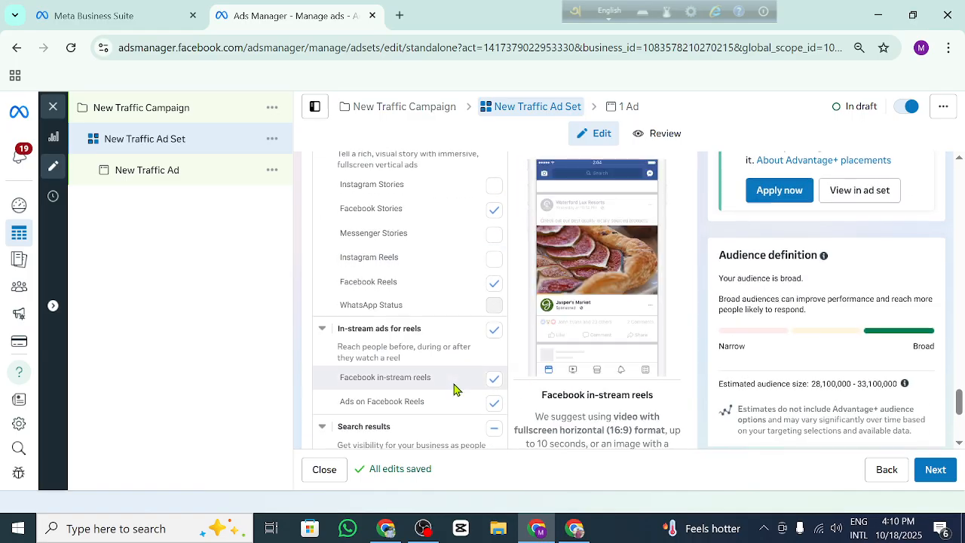
pyautogui.click(369, 421)
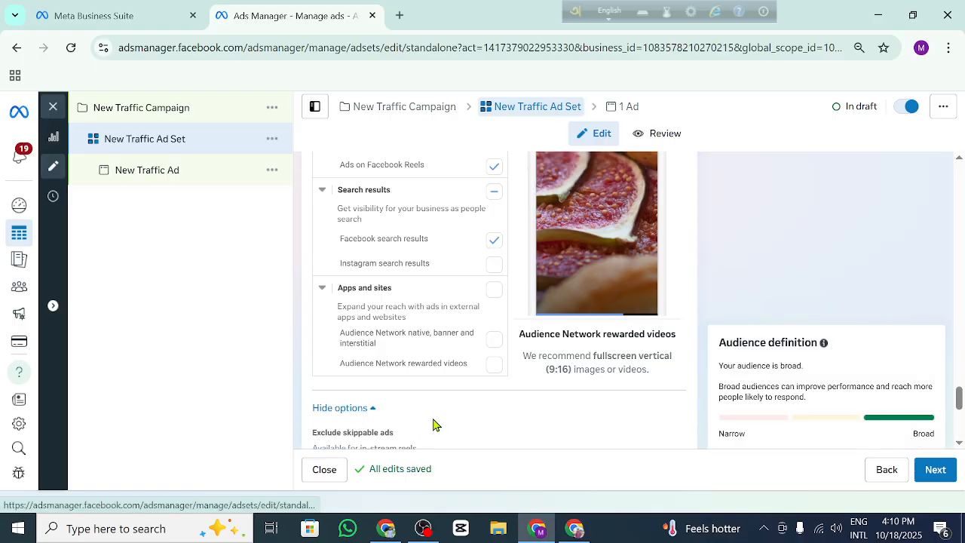
pyautogui.scroll(-4, 433, 418)
pyautogui.scroll(2, 501, 365)
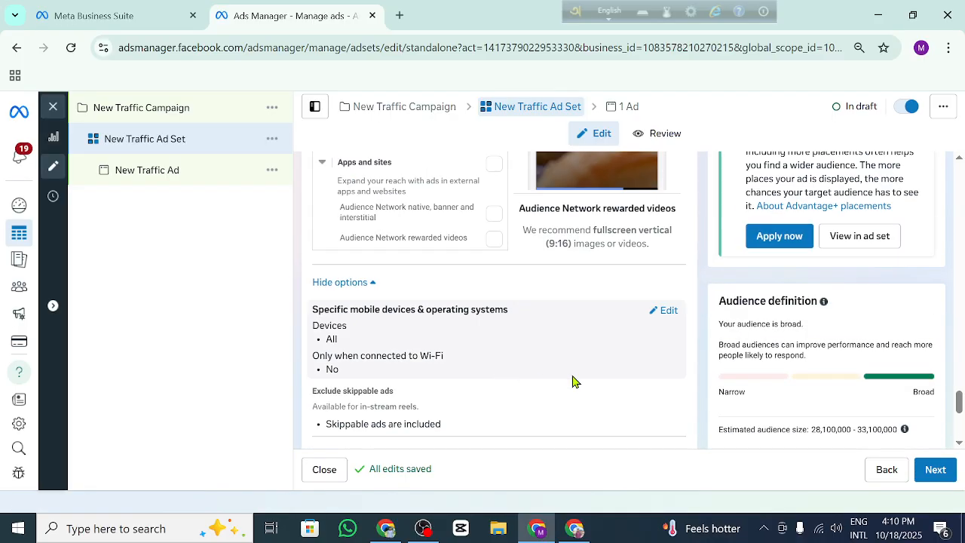
pyautogui.scroll(-2, 565, 387)
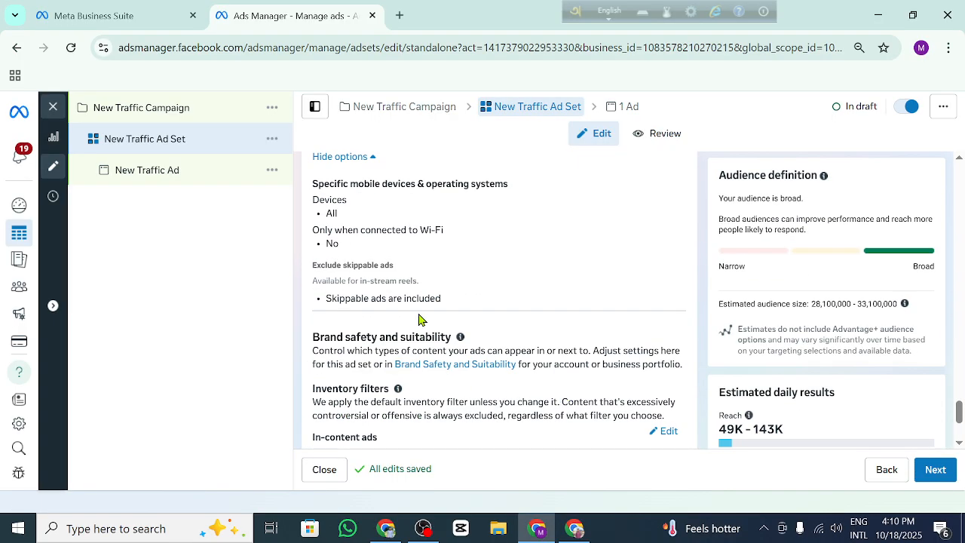
pyautogui.scroll(-2, 754, 362)
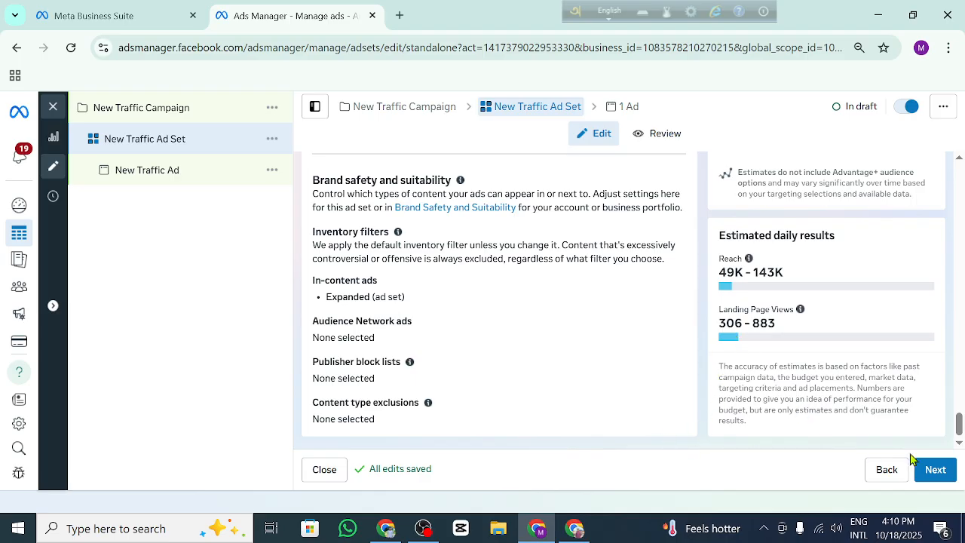
# Step: Continue to the ad and set its Facebook Page identity to Digital Pro Seller
pyautogui.click(934, 468)
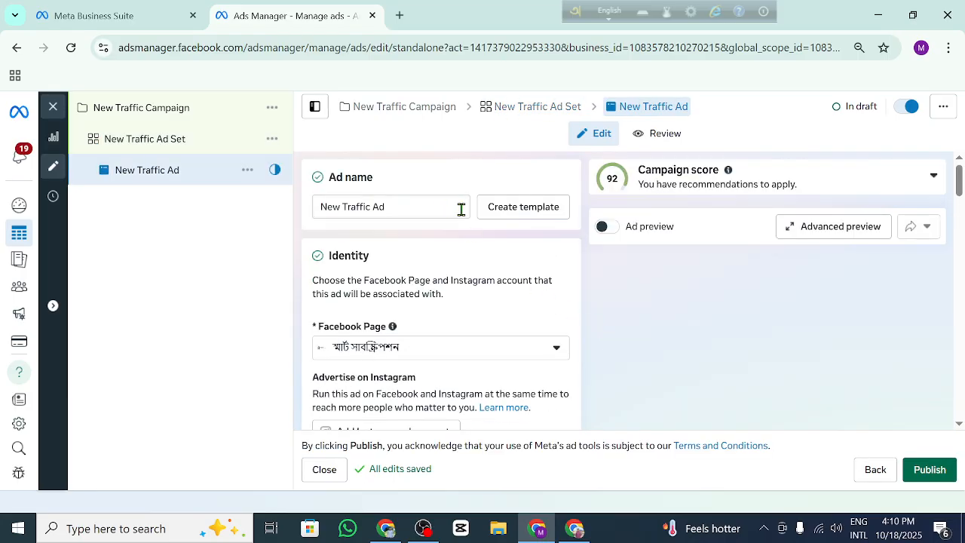
pyautogui.scroll(-2, 452, 271)
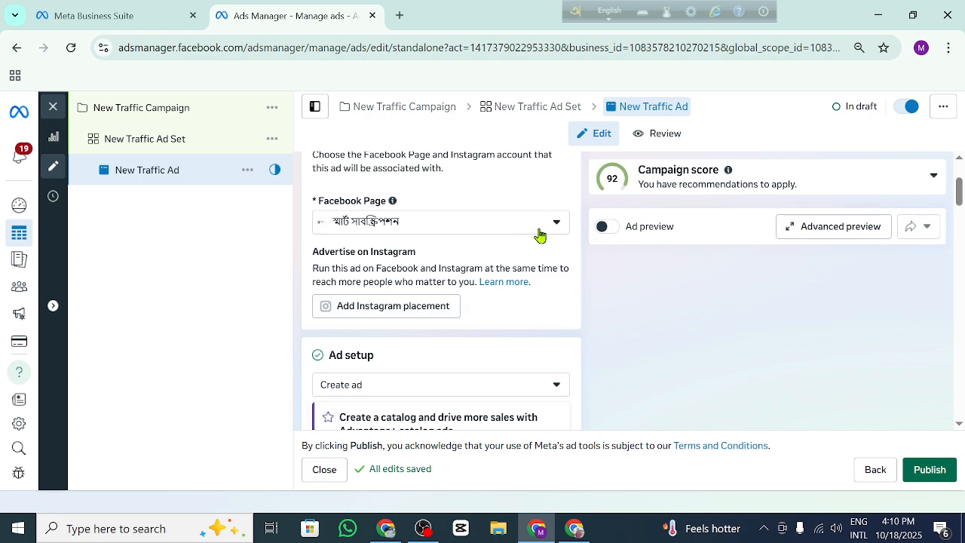
pyautogui.click(550, 228)
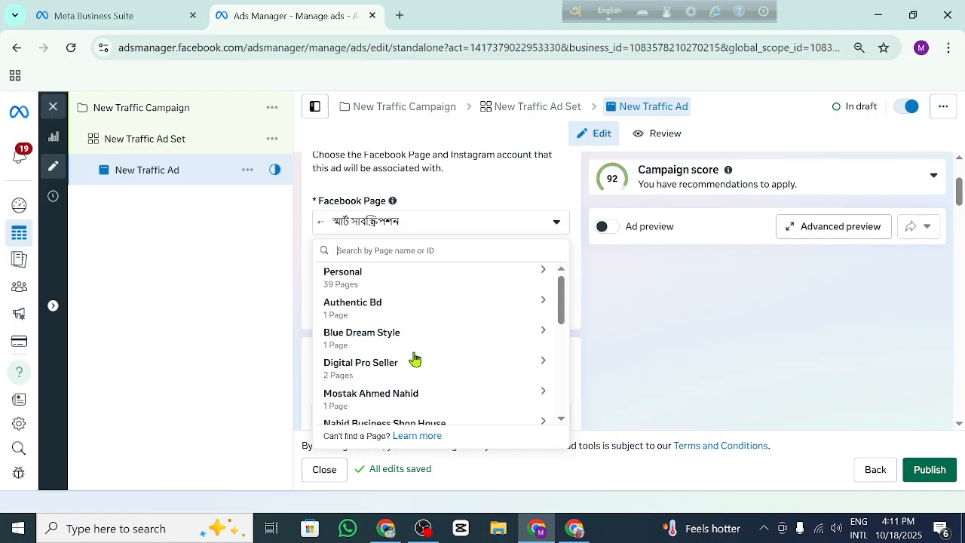
pyautogui.click(452, 366)
pyautogui.scroll(-3, 441, 392)
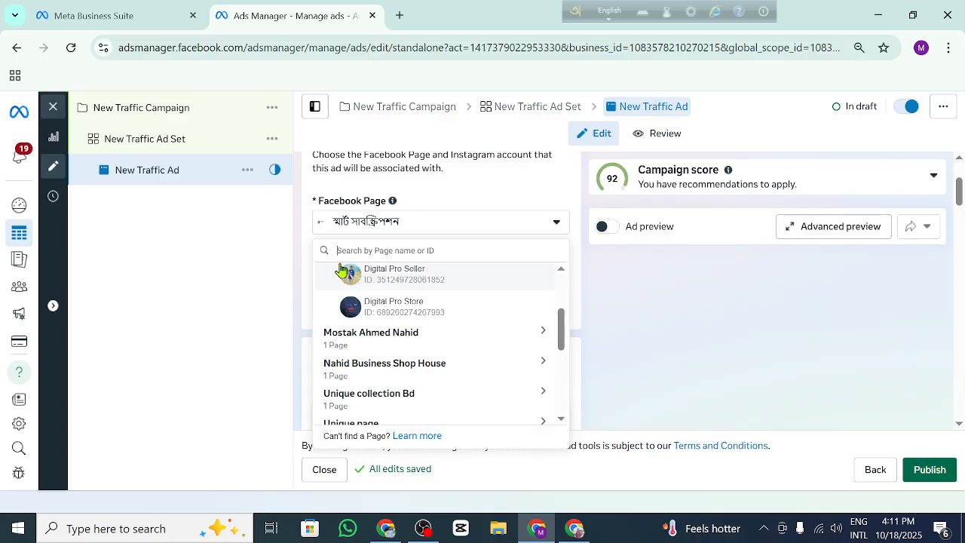
pyautogui.click(445, 309)
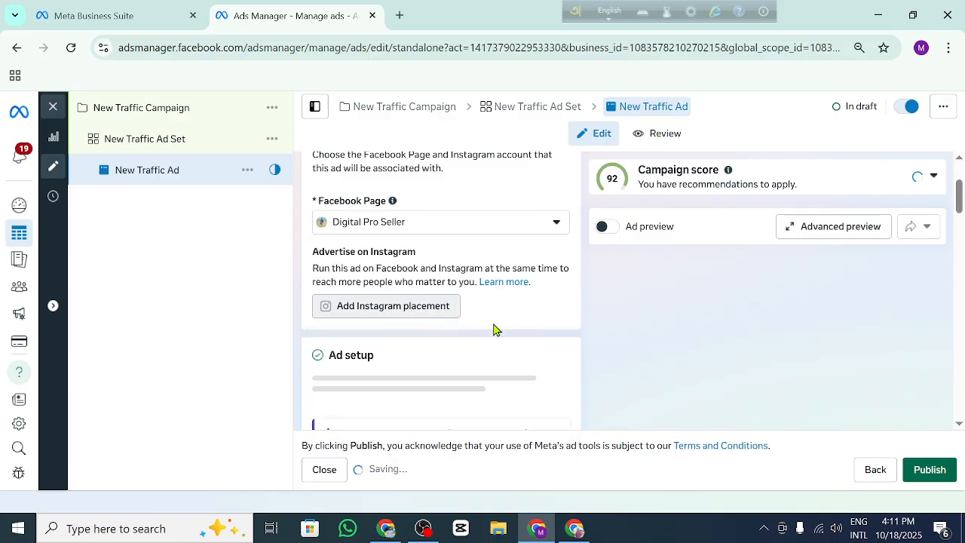
# Step: Set the ad setup to Use existing post and place the cursor in the ad sources' Source URL field
pyautogui.scroll(-2, 461, 341)
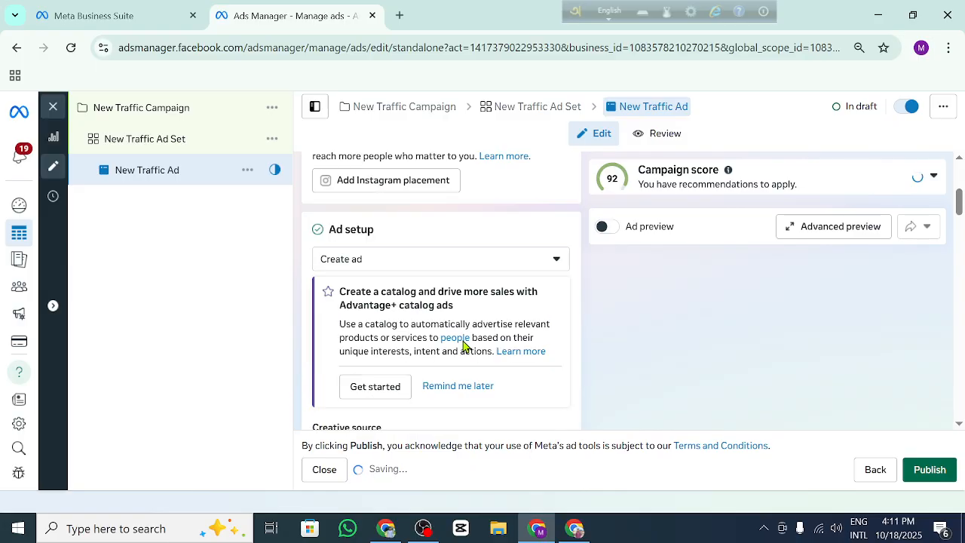
pyautogui.click(523, 261)
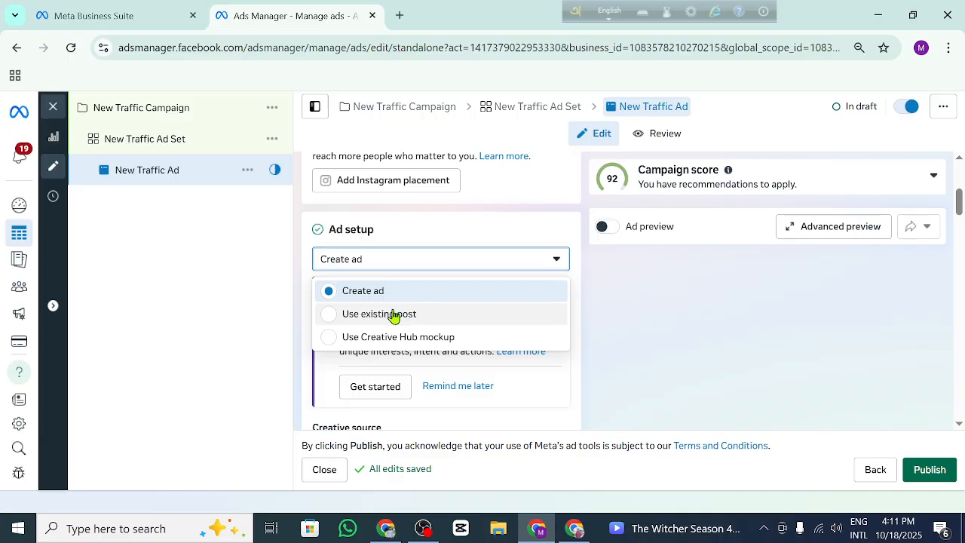
pyautogui.click(391, 314)
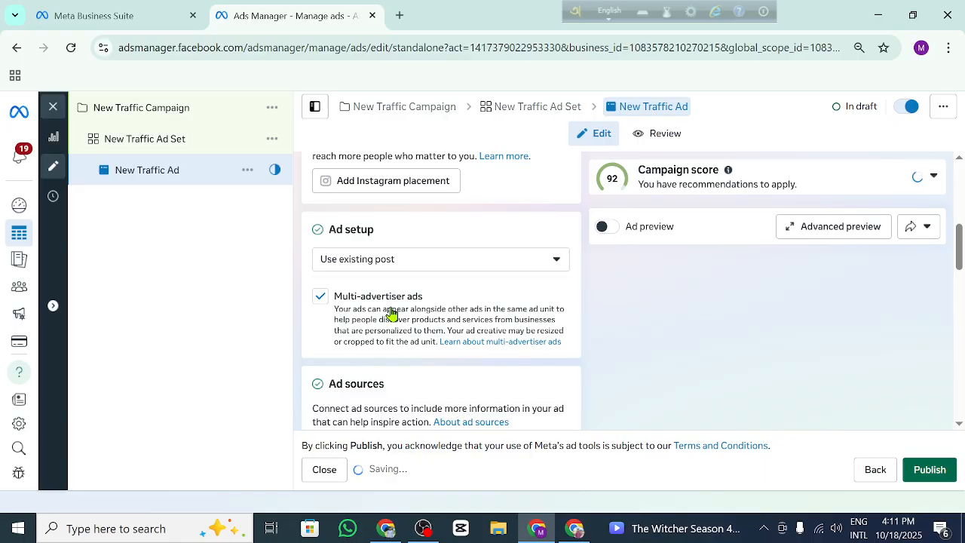
pyautogui.scroll(-3, 370, 366)
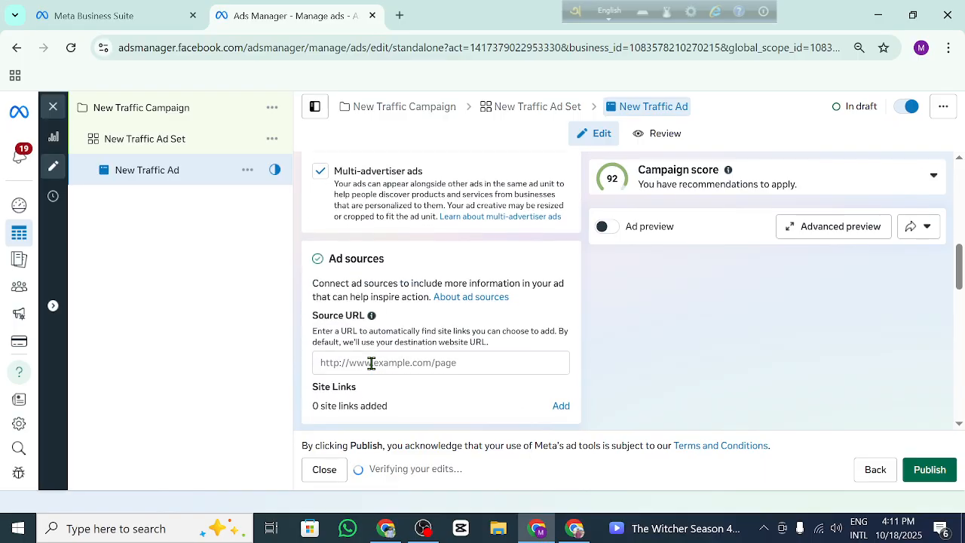
pyautogui.scroll(3, 399, 276)
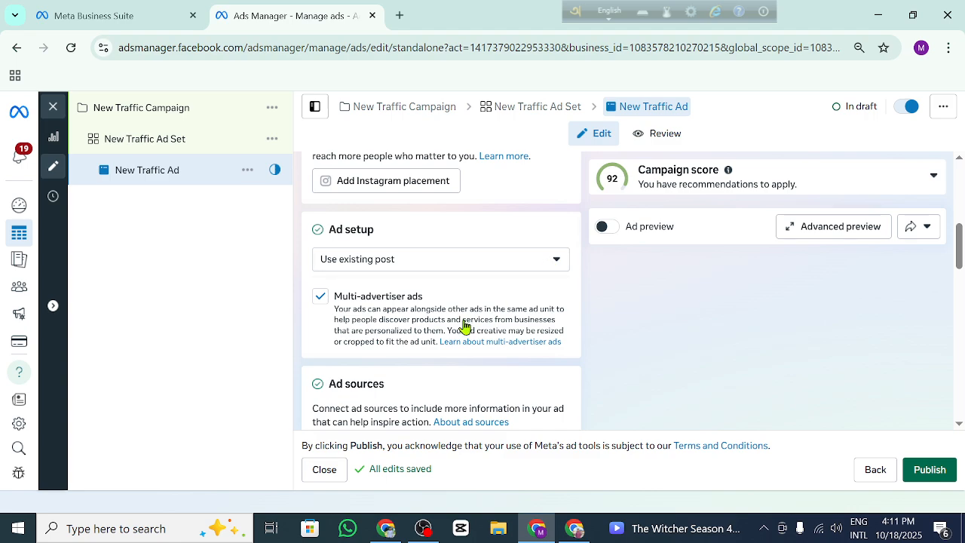
pyautogui.scroll(-2, 456, 364)
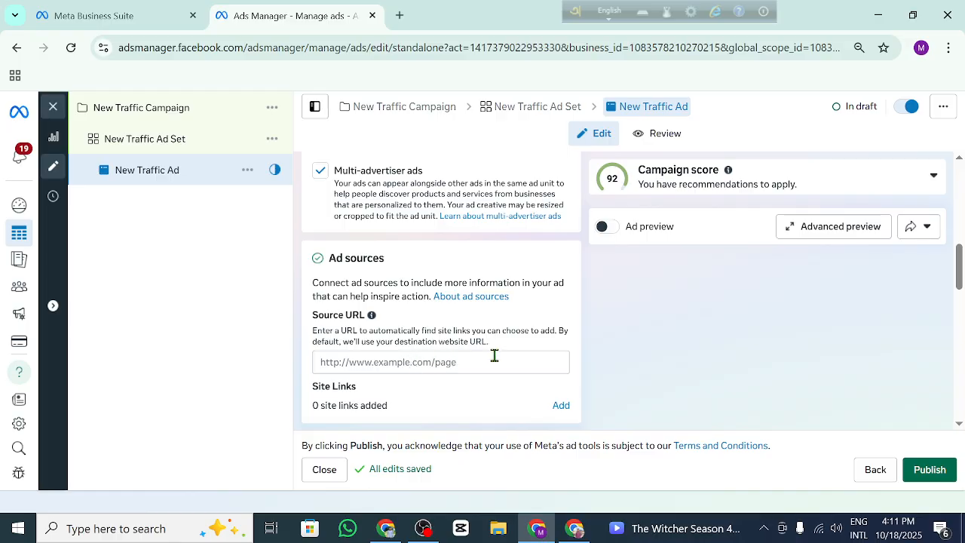
pyautogui.click(370, 360)
pyautogui.scroll(-2, 371, 366)
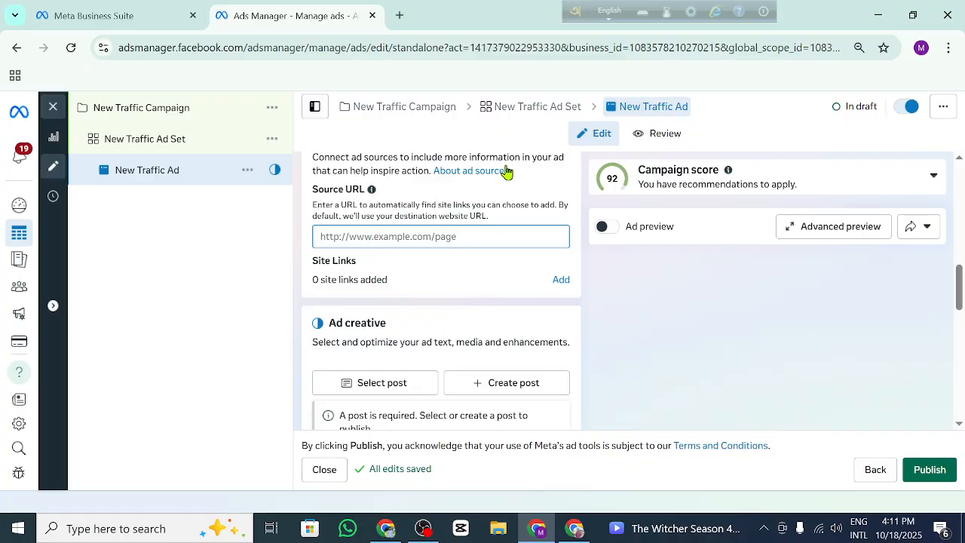
pyautogui.click(400, 15)
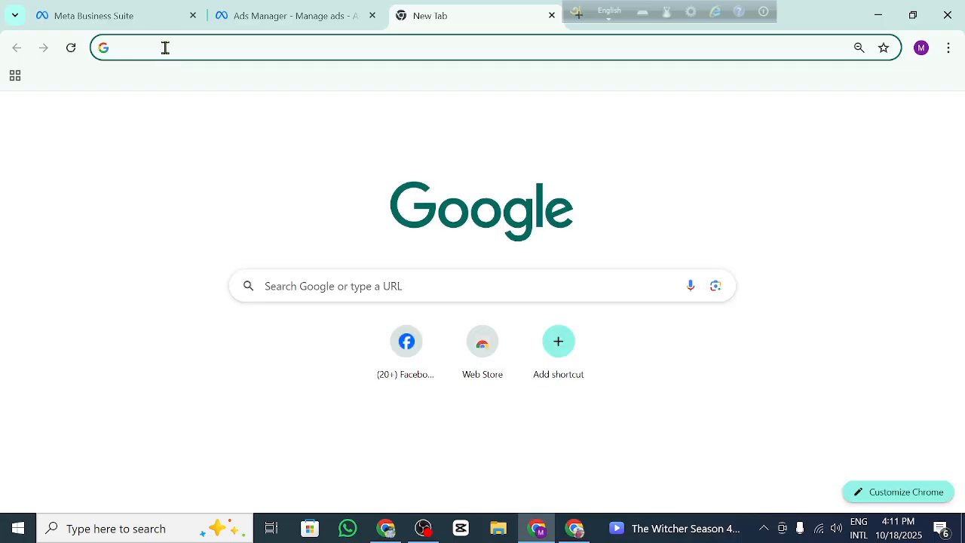
pyautogui.click(167, 47)
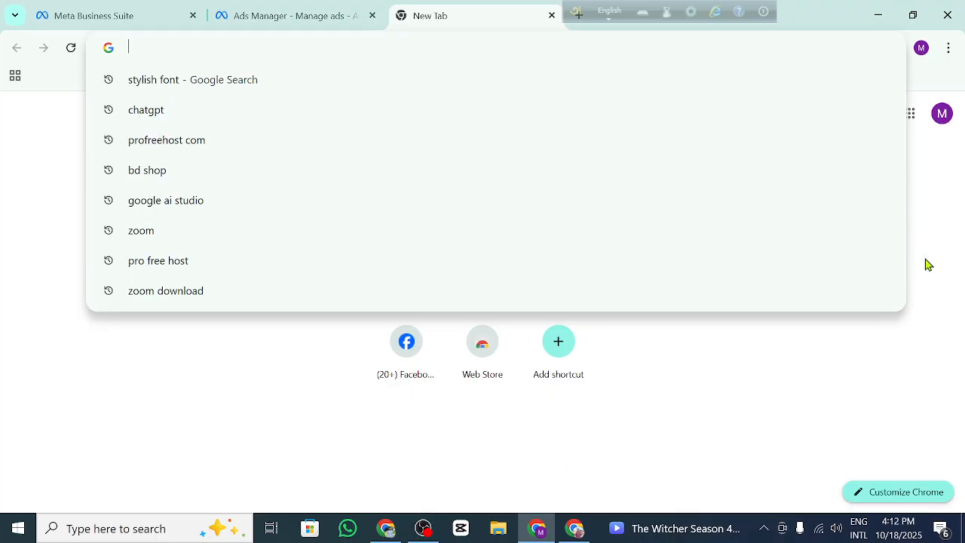
pyautogui.click(914, 280)
pyautogui.click(921, 48)
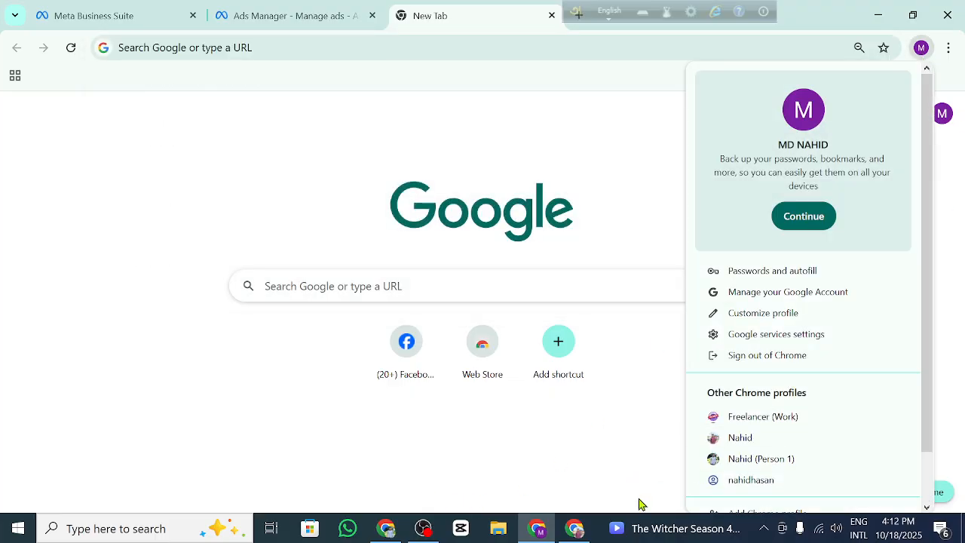
# Step: Look through the other Chrome profile's windows, Google apps and bookmarks for the website link to promote
pyautogui.click(575, 528)
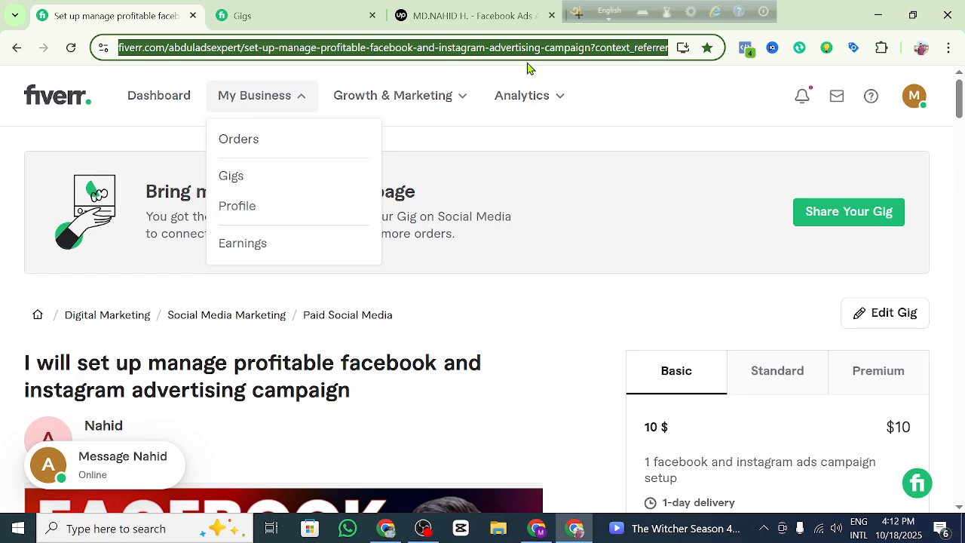
pyautogui.moveTo(575, 14); pyautogui.dragTo(909, 224)
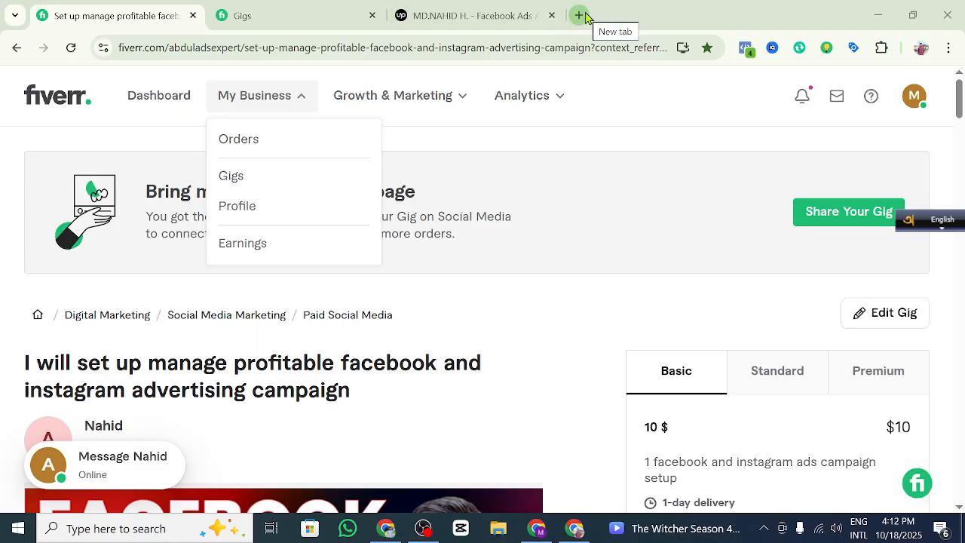
pyautogui.click(538, 530)
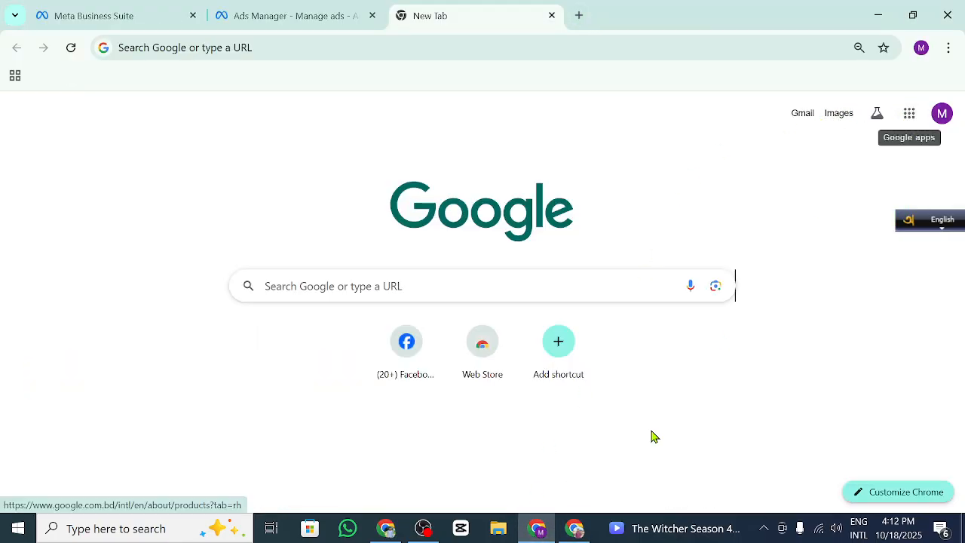
pyautogui.click(574, 528)
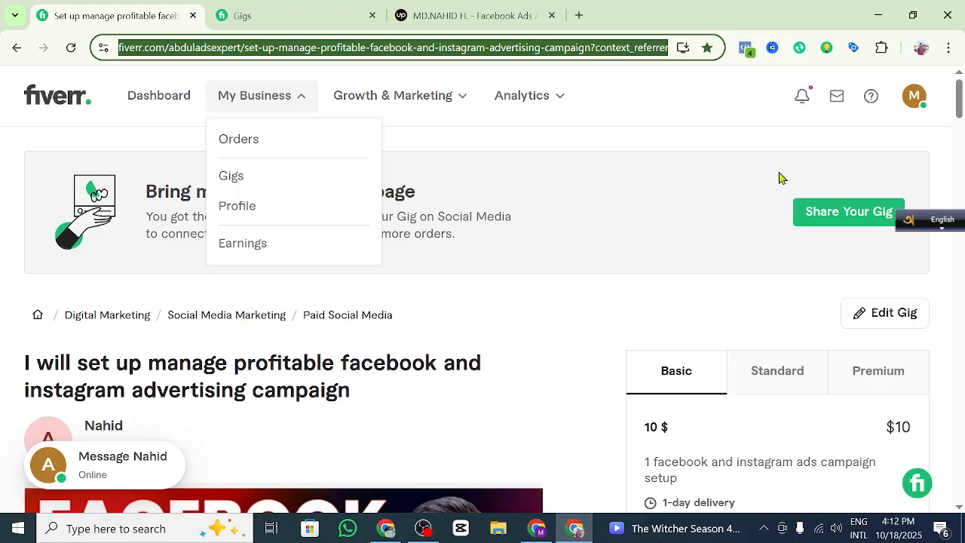
pyautogui.click(578, 15)
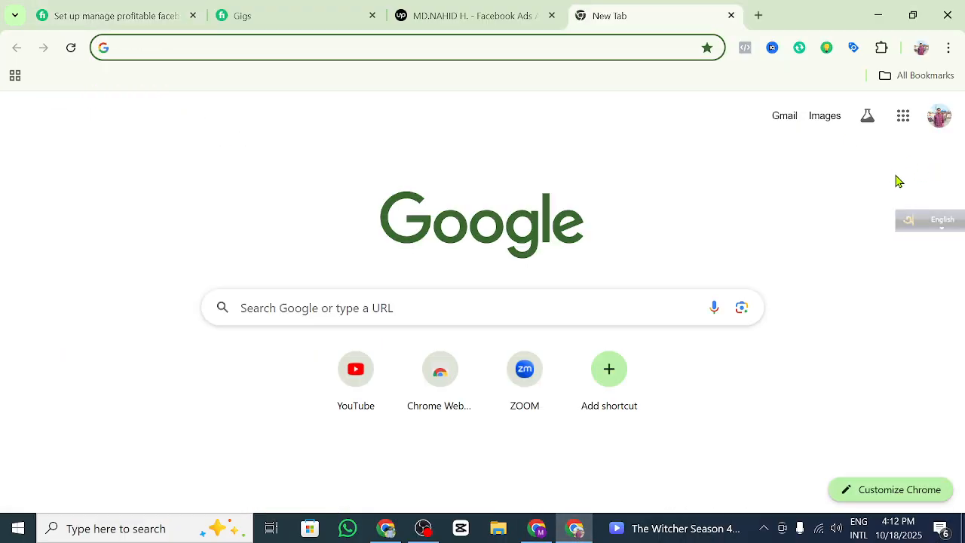
pyautogui.click(905, 122)
pyautogui.scroll(-2, 752, 433)
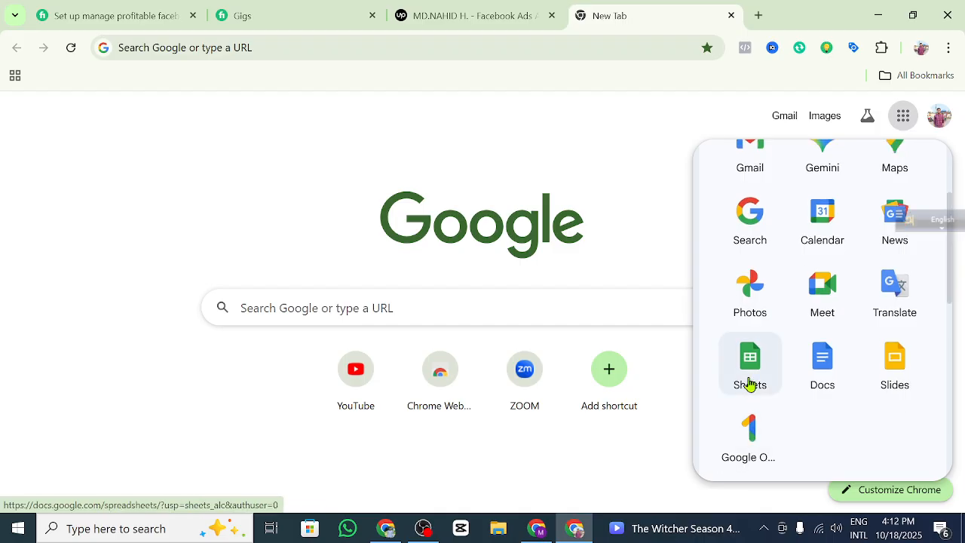
pyautogui.click(695, 257)
pyautogui.click(925, 81)
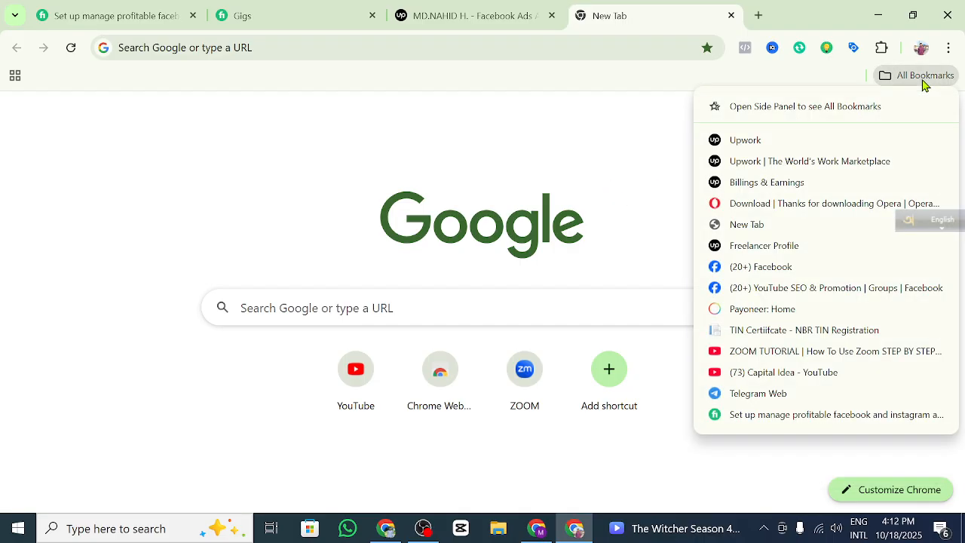
pyautogui.click(545, 156)
pyautogui.click(921, 49)
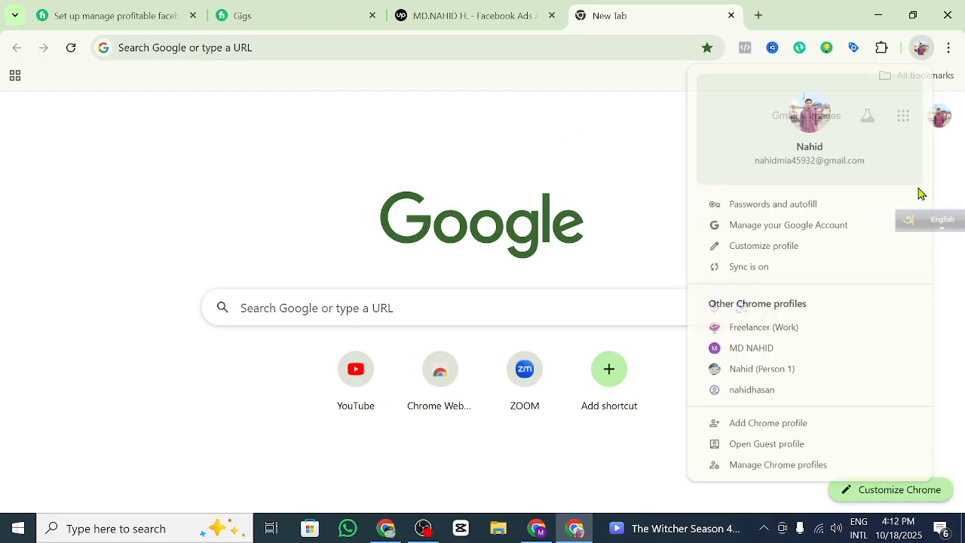
pyautogui.click(646, 110)
# Step: Switch to the Freelancer (Work) Chrome profile, open the bookmarked engageexpertitpark.wuaze.com WordPress site and copy its address
pyautogui.click(922, 50)
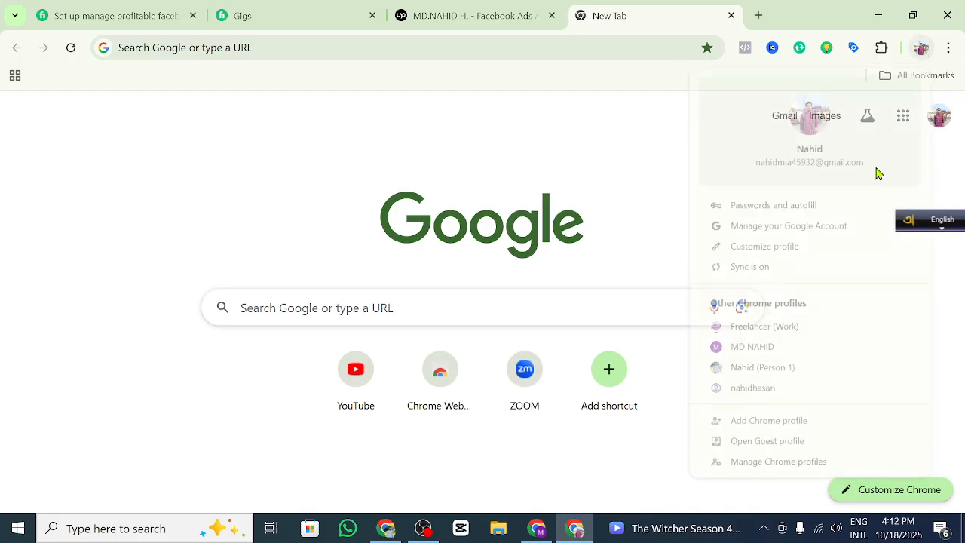
pyautogui.click(749, 329)
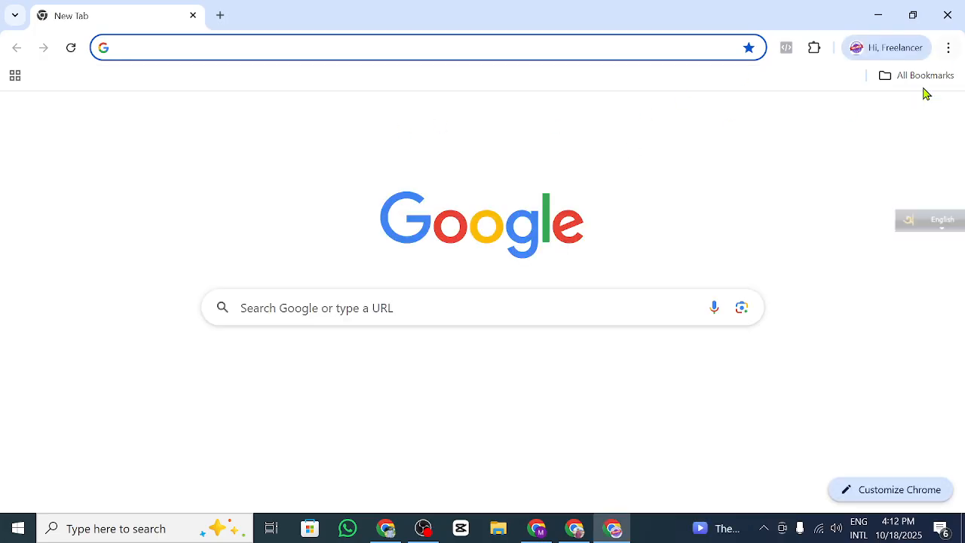
pyautogui.click(921, 79)
pyautogui.click(839, 162)
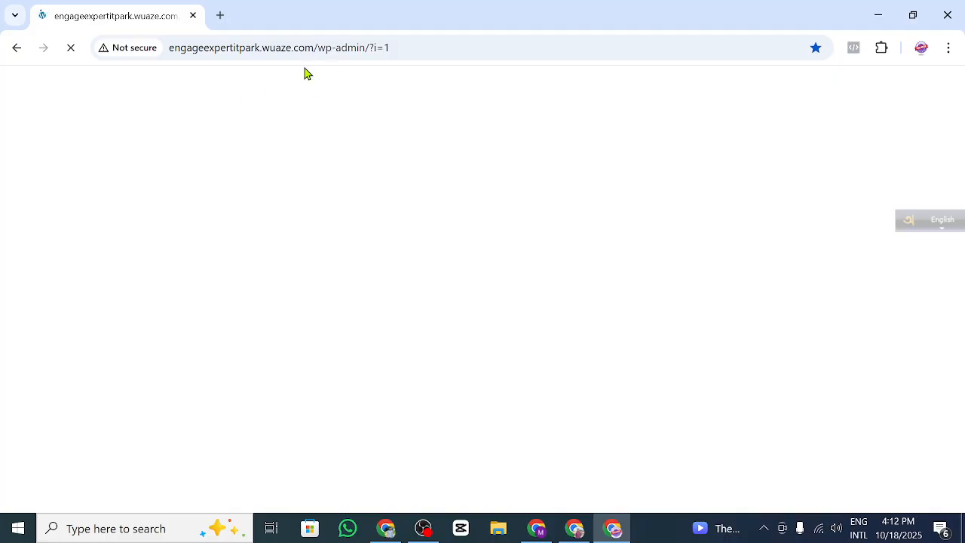
pyautogui.moveTo(313, 47); pyautogui.dragTo(168, 47)
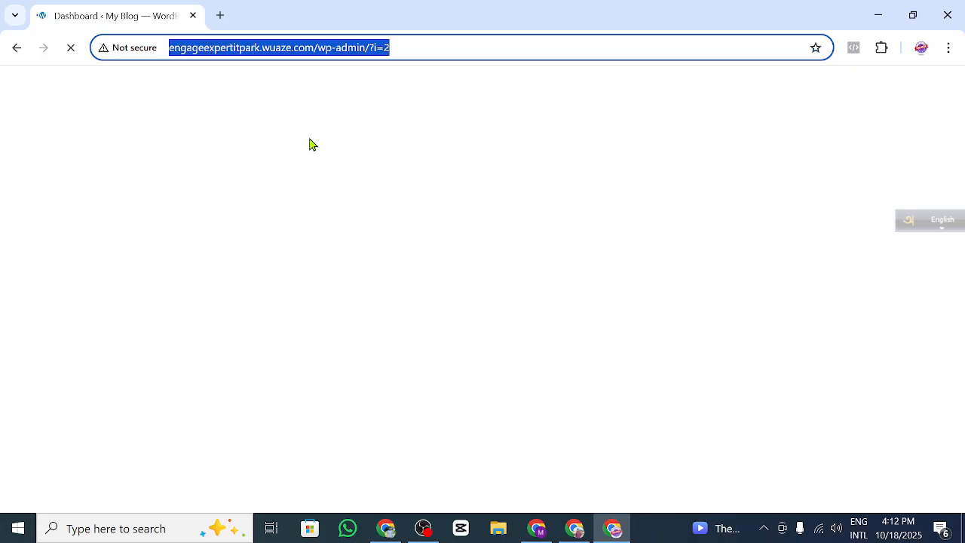
pyautogui.click(537, 528)
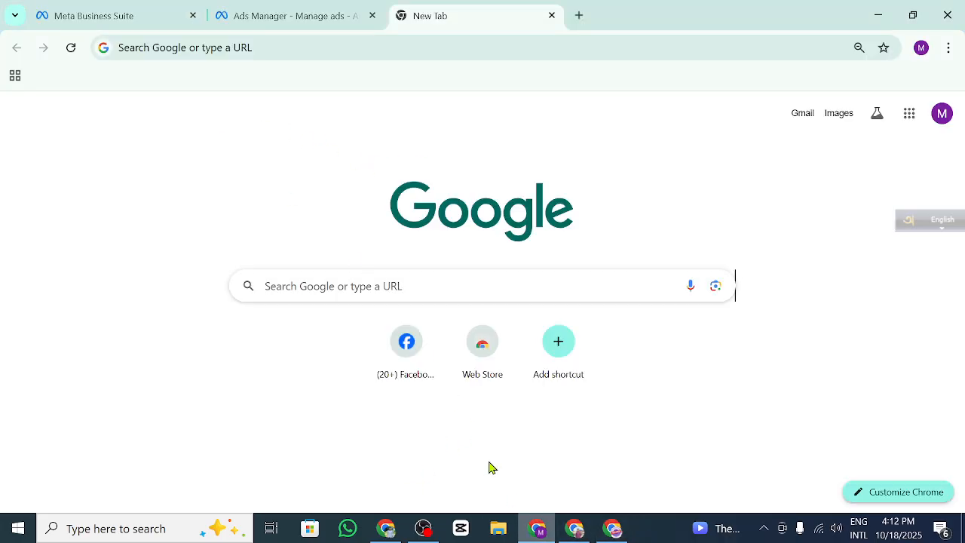
pyautogui.click(267, 13)
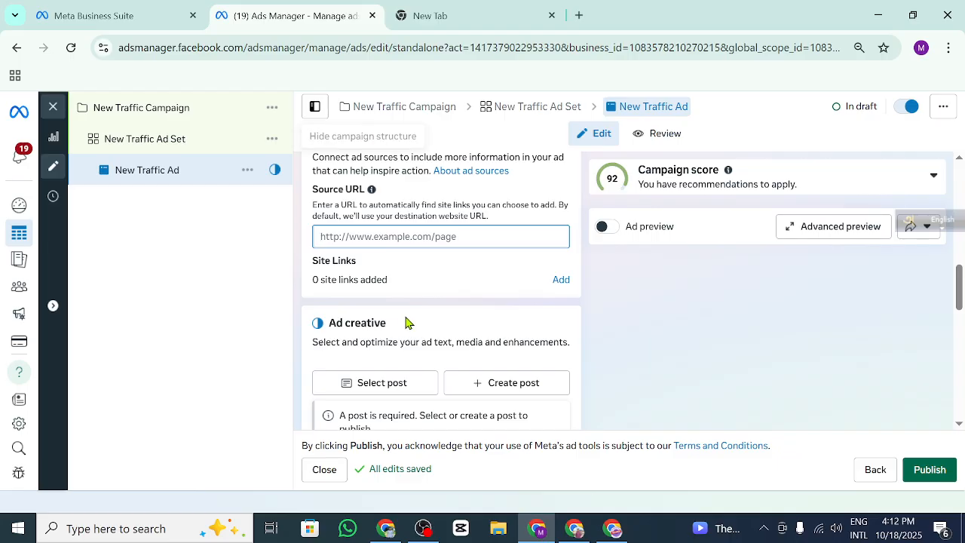
pyautogui.write('http://engageexpertitpark.wuaze.com/wp-admin/?i=2')
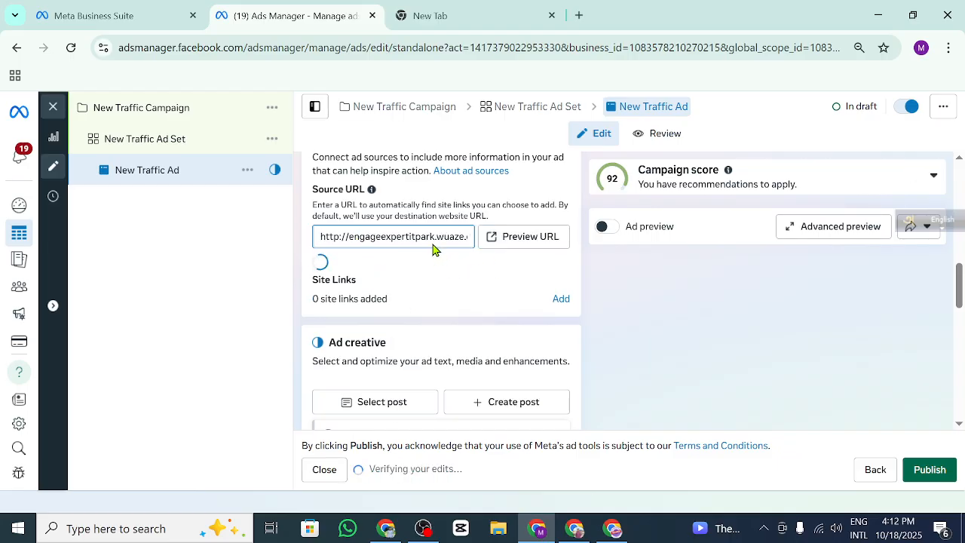
pyautogui.moveTo(429, 235); pyautogui.dragTo(515, 235)
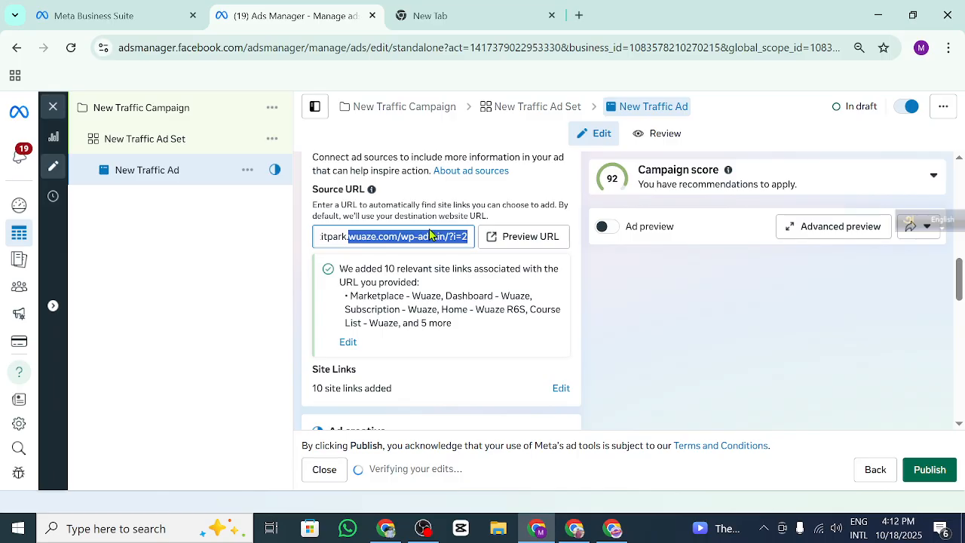
pyautogui.moveTo(416, 230); pyautogui.dragTo(477, 229)
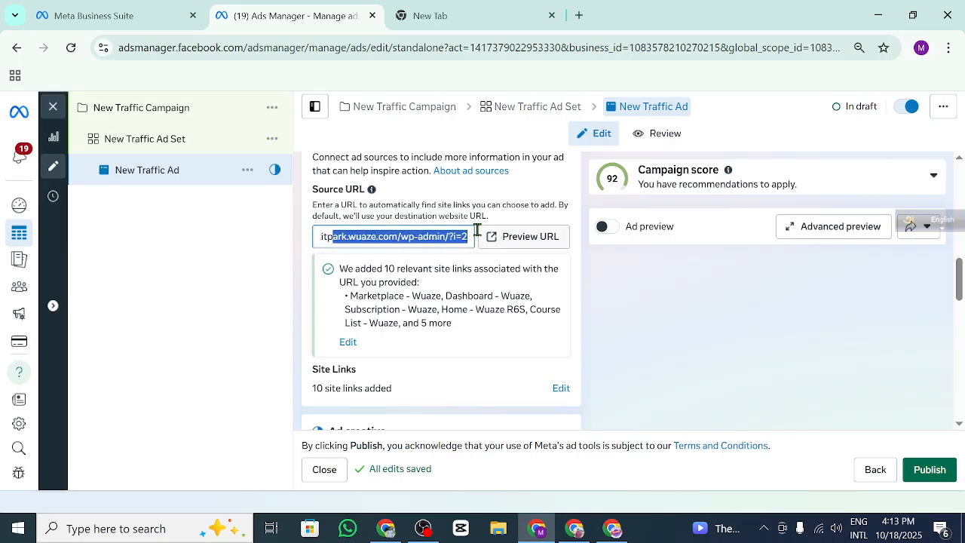
pyautogui.click(419, 241)
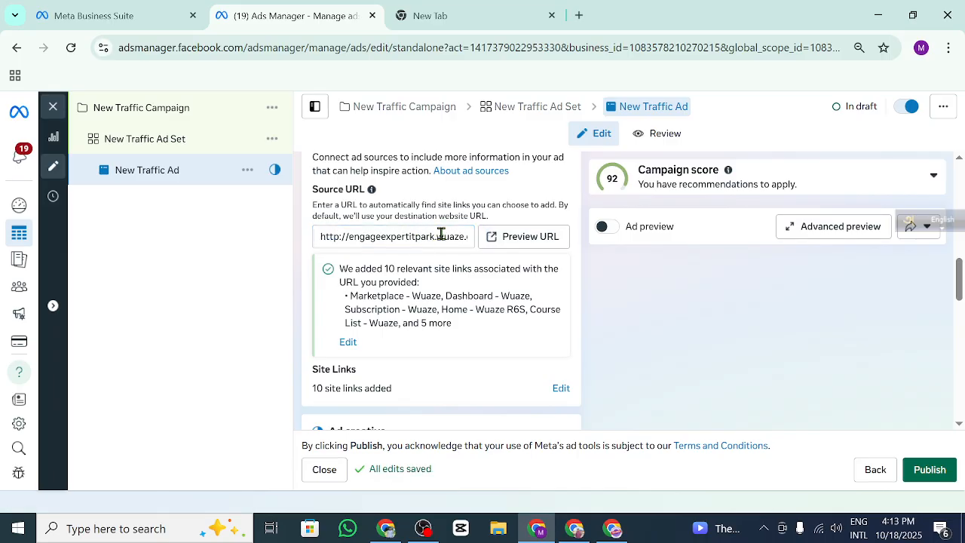
pyautogui.moveTo(440, 236); pyautogui.dragTo(450, 242)
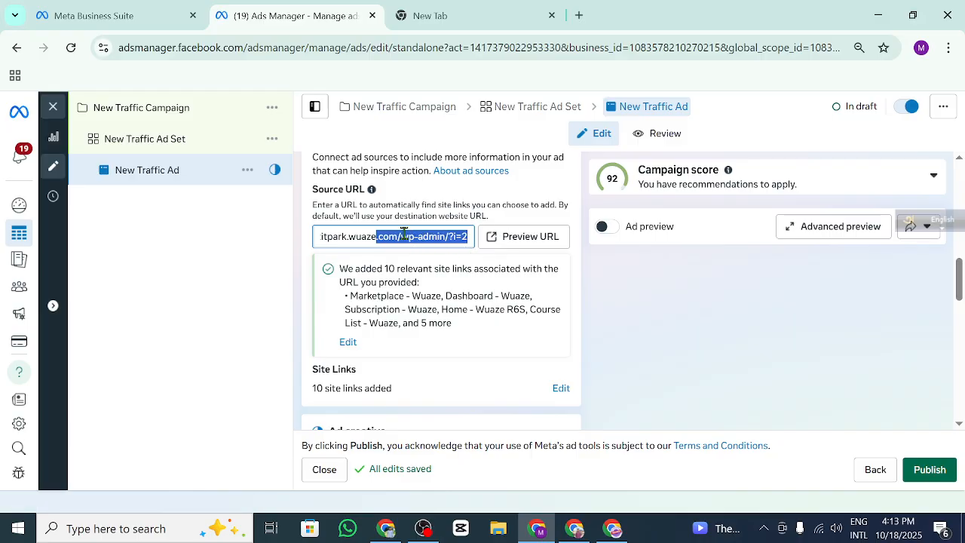
pyautogui.moveTo(400, 235); pyautogui.dragTo(482, 236)
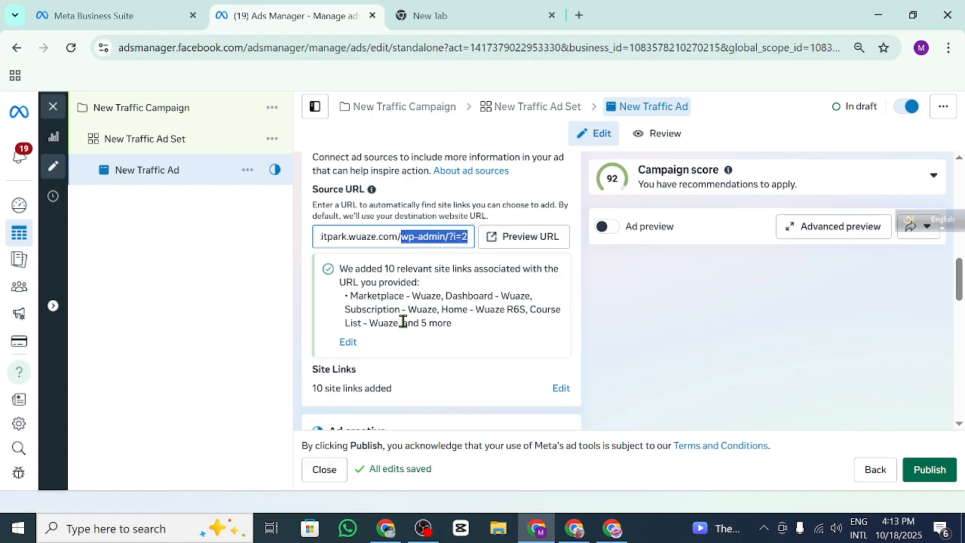
pyautogui.press('BackSpace')
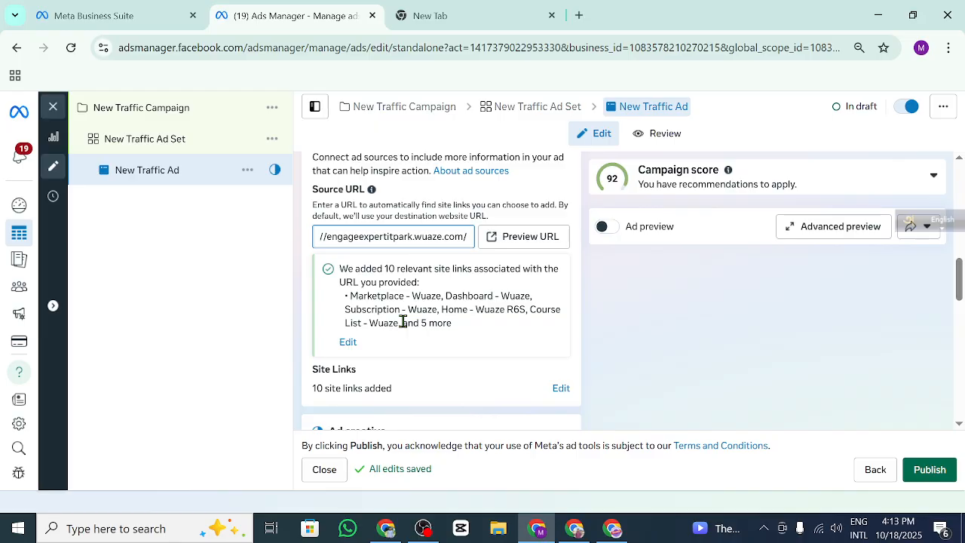
pyautogui.press('BackSpace')
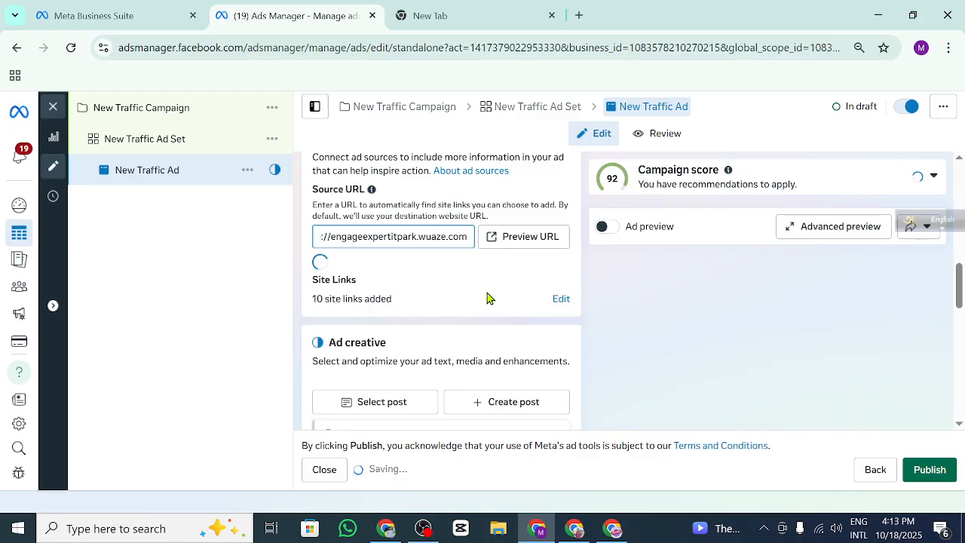
# Step: Turn on the ad preview and use the Facebook post "one day winning moment" from Sep 2, 2025 as the ad creative
pyautogui.click(614, 227)
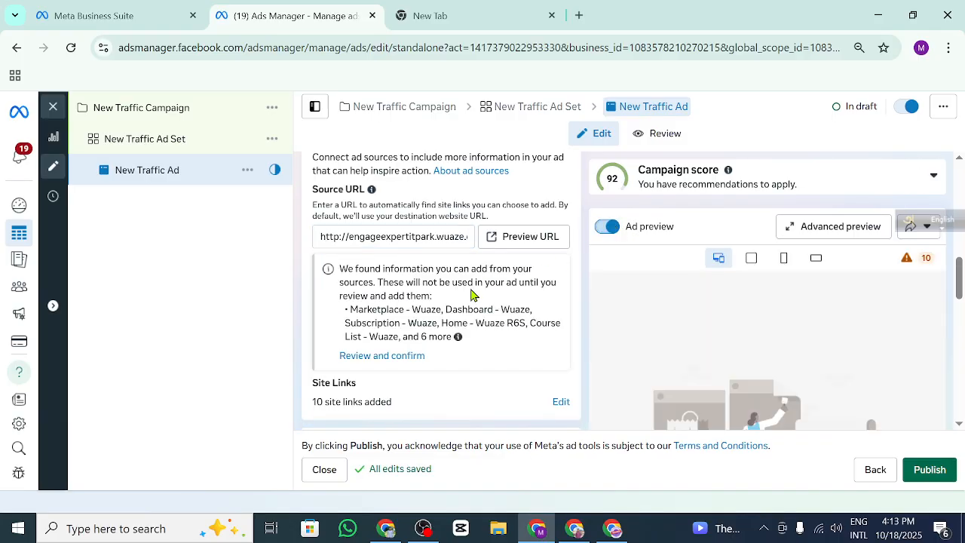
pyautogui.scroll(-2, 391, 328)
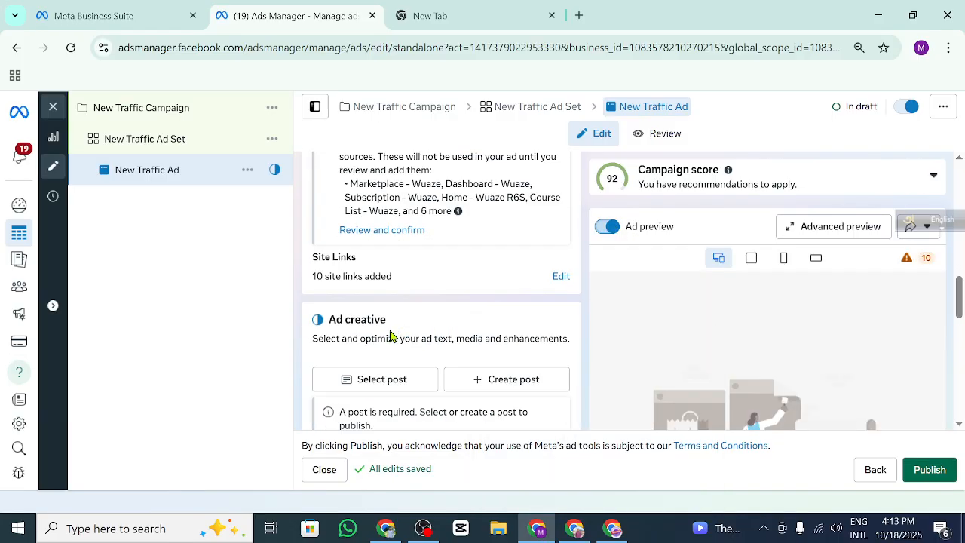
pyautogui.scroll(-2, 391, 337)
pyautogui.scroll(2, 374, 316)
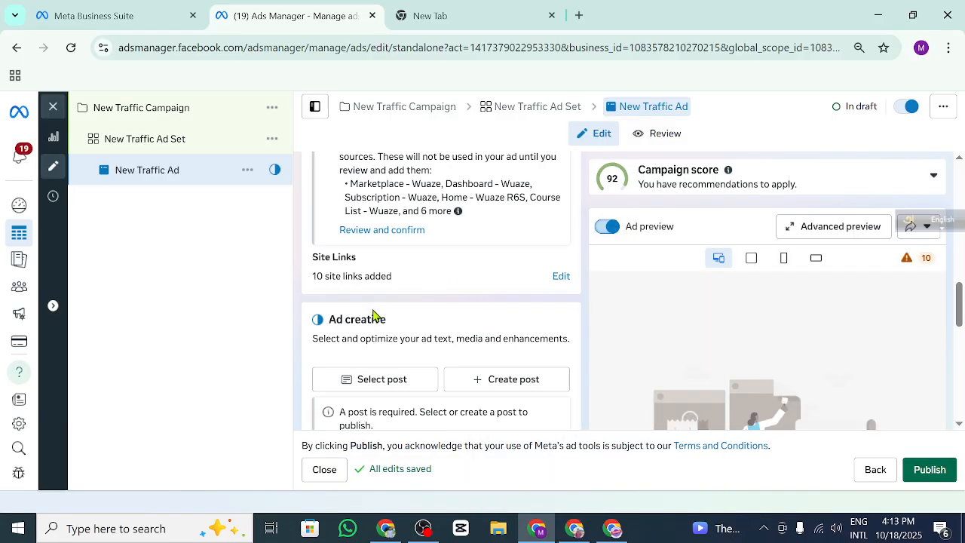
pyautogui.click(382, 379)
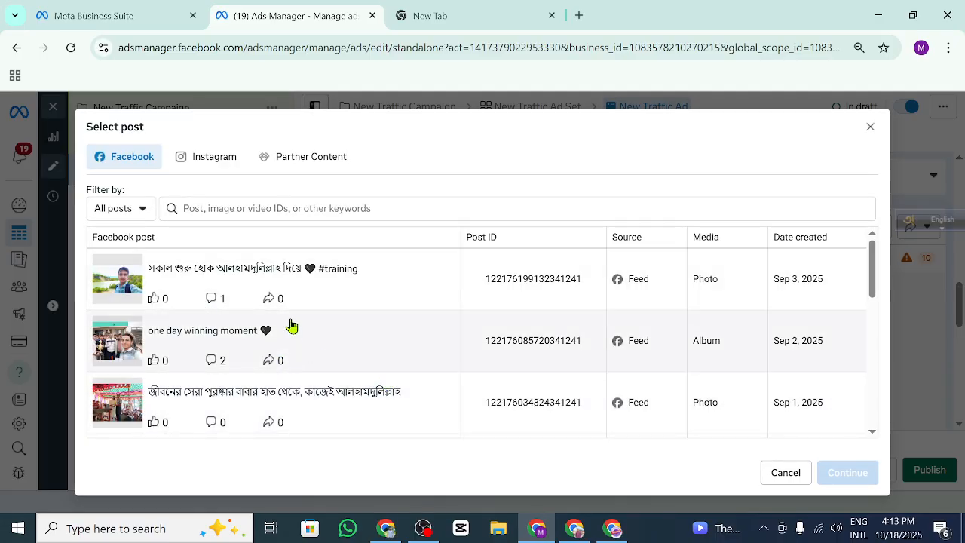
pyautogui.click(351, 354)
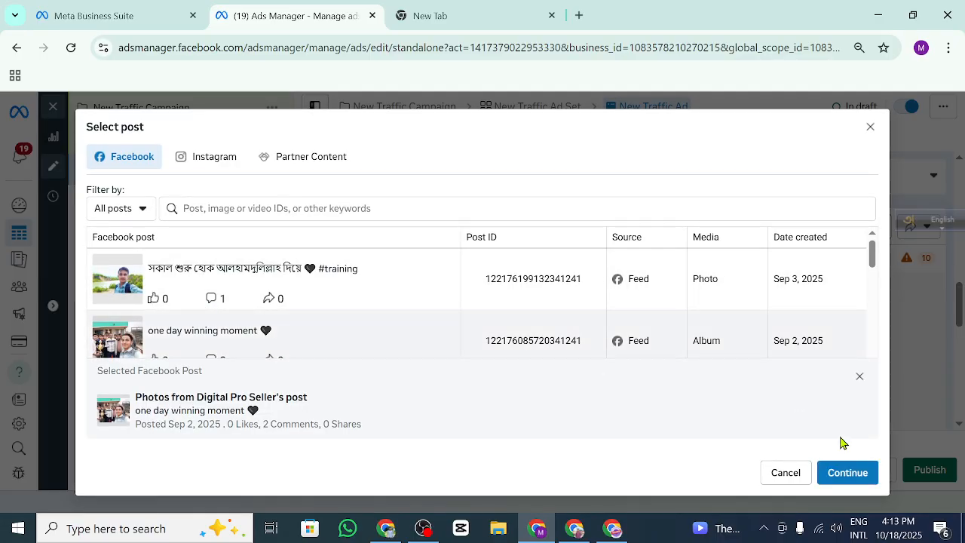
pyautogui.click(846, 471)
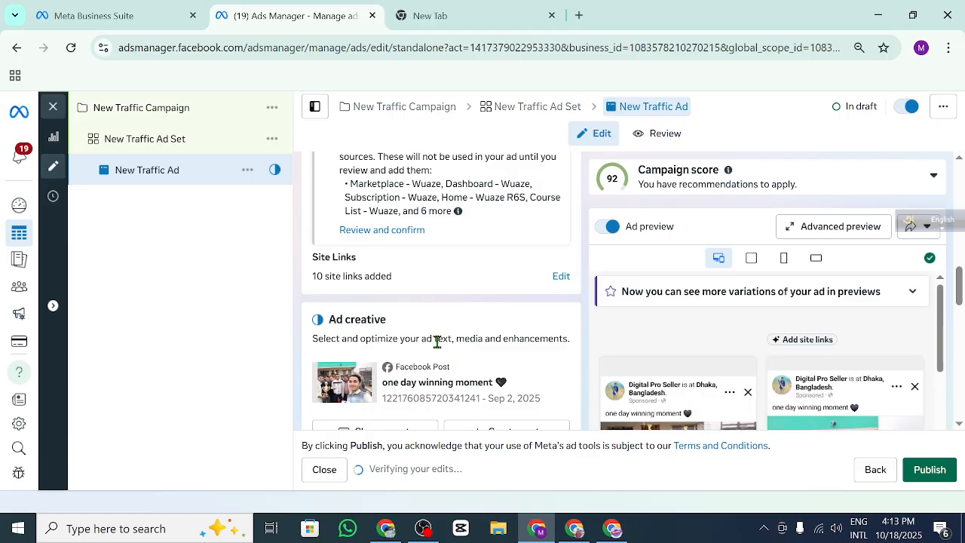
# Step: Start adding a call to action to the selected post and choose Order now as its type
pyautogui.scroll(-2, 439, 353)
pyautogui.scroll(-2, 435, 362)
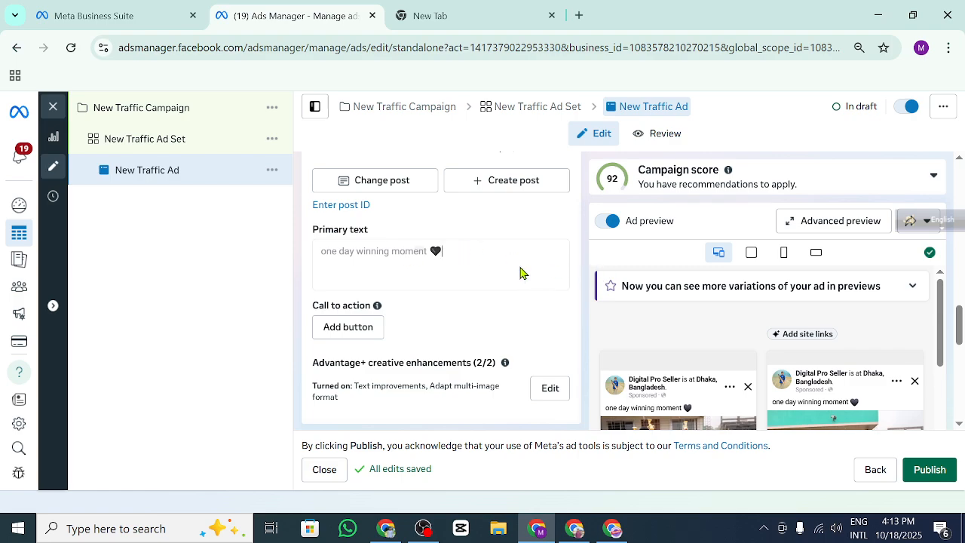
pyautogui.scroll(2, 559, 273)
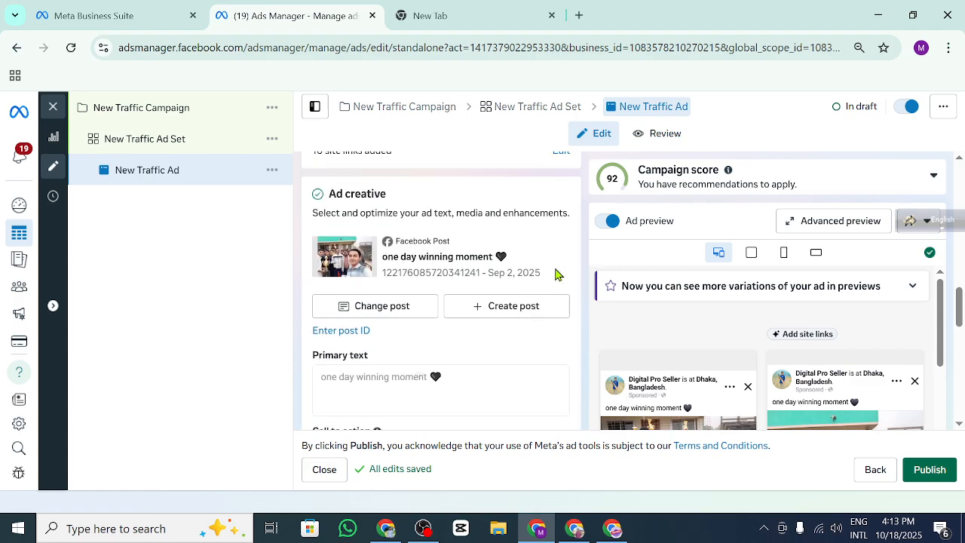
pyautogui.scroll(-2, 444, 388)
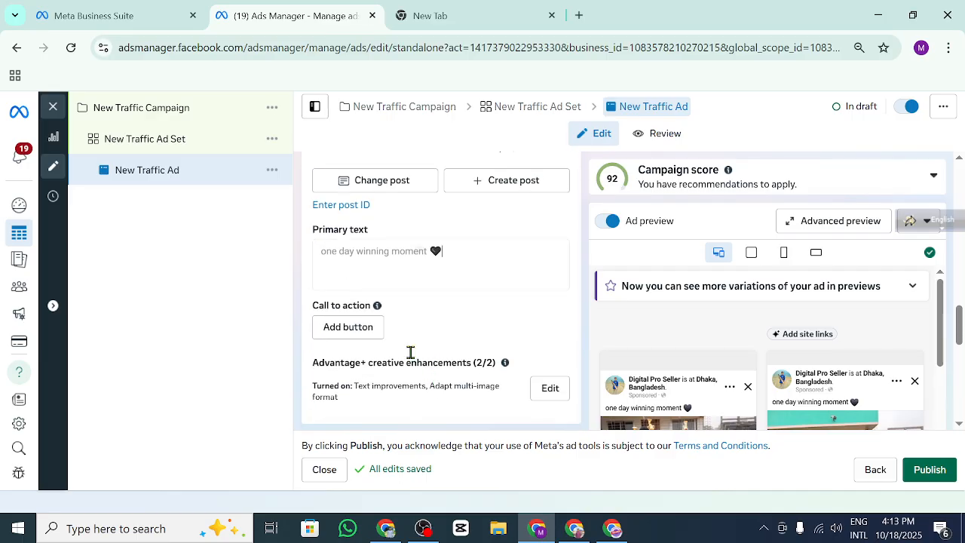
pyautogui.click(356, 330)
pyautogui.click(625, 271)
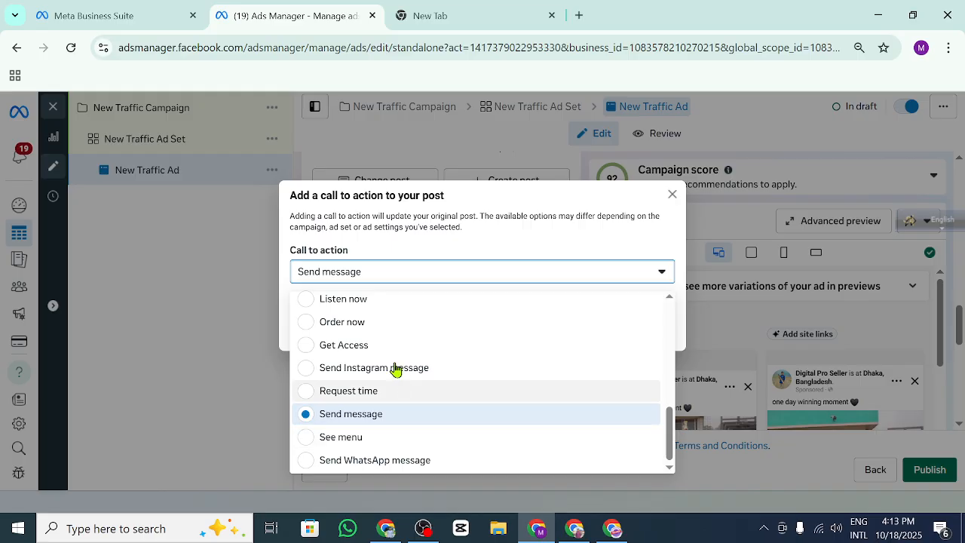
pyautogui.click(362, 324)
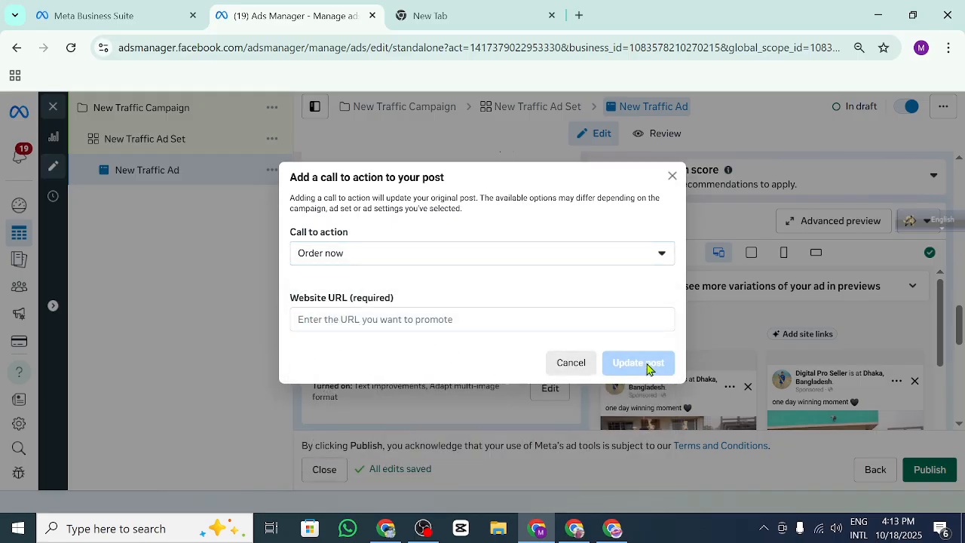
# Step: Switch to the WordPress site's browser window and copy only the domain engageexpertitpark.wuaze.com from its address
pyautogui.click(342, 318)
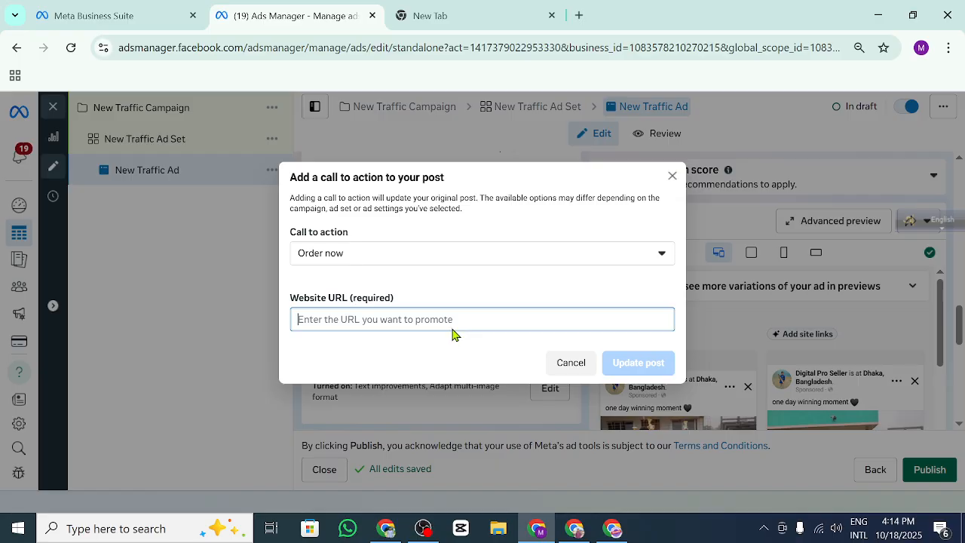
pyautogui.click(444, 9)
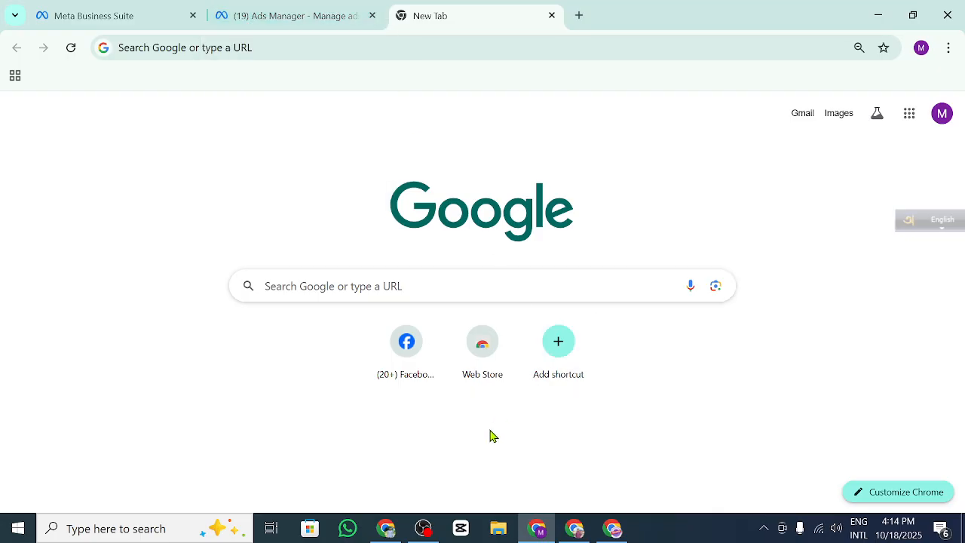
pyautogui.click(613, 532)
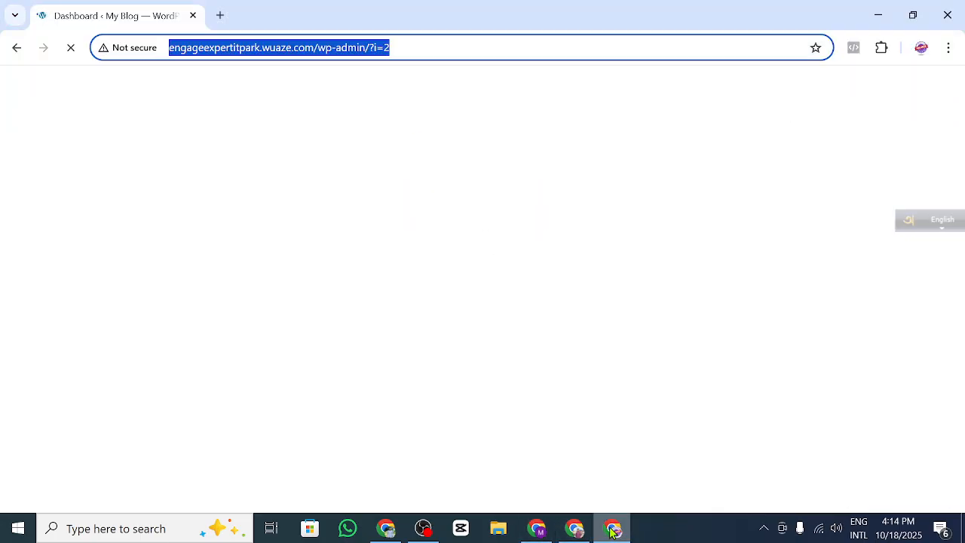
pyautogui.click(326, 47)
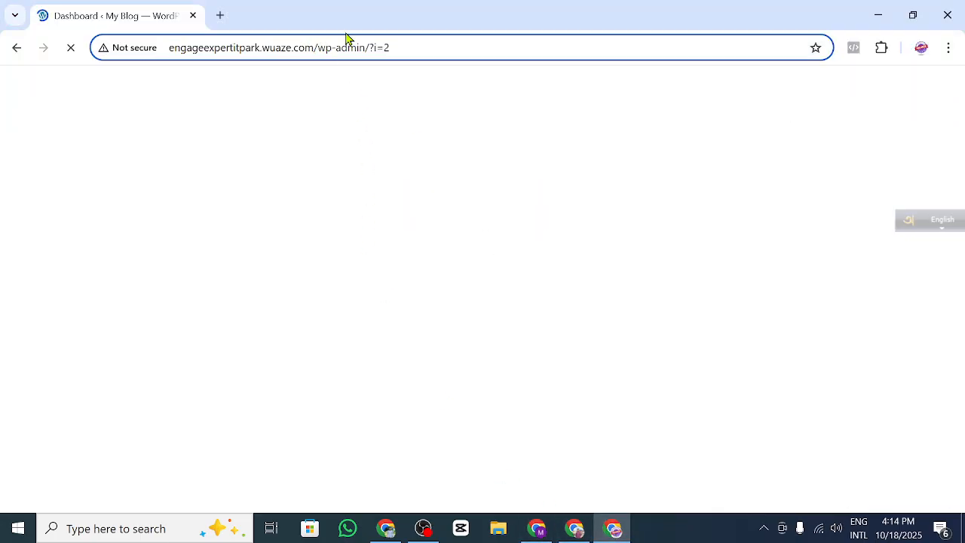
pyautogui.moveTo(313, 47); pyautogui.dragTo(167, 47)
pyautogui.hotkey('ctrl', 'c')
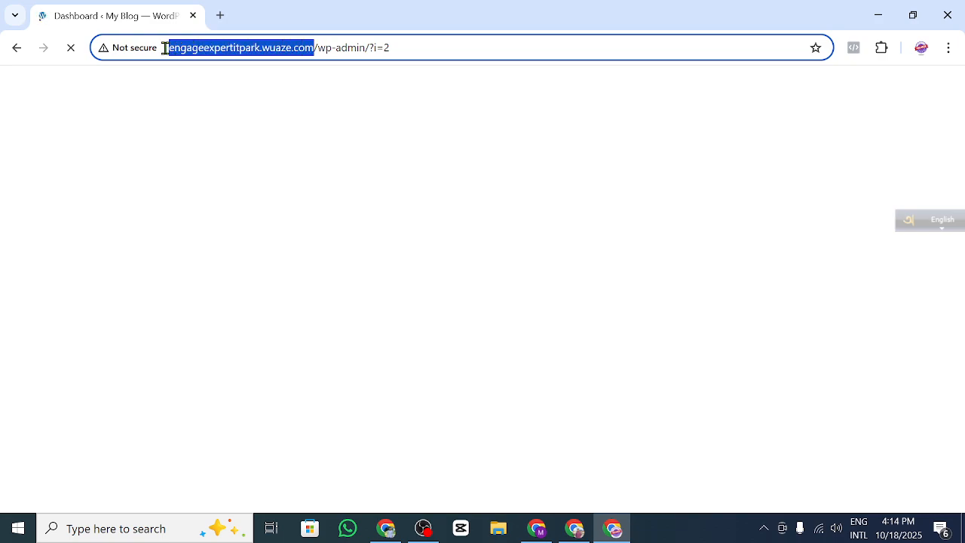
pyautogui.click(385, 528)
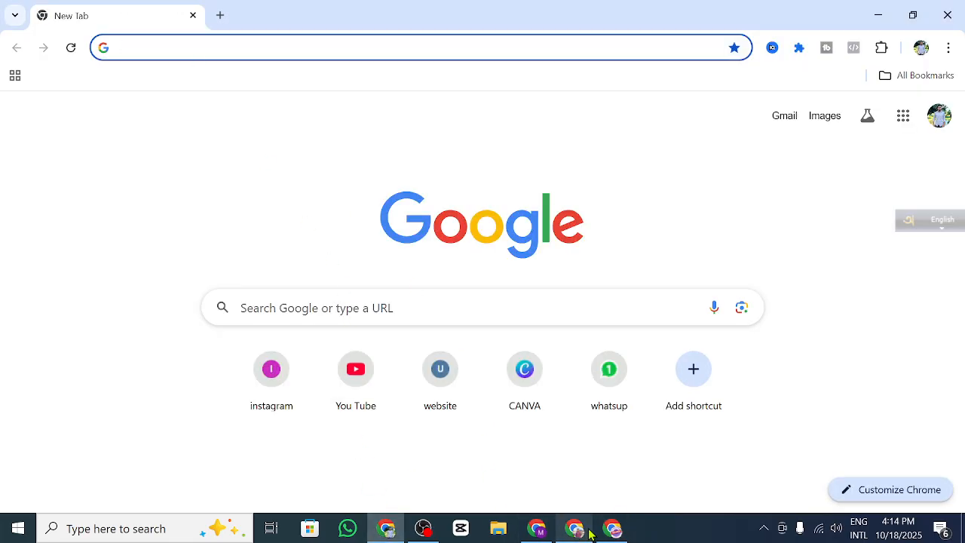
pyautogui.moveTo(535, 531)
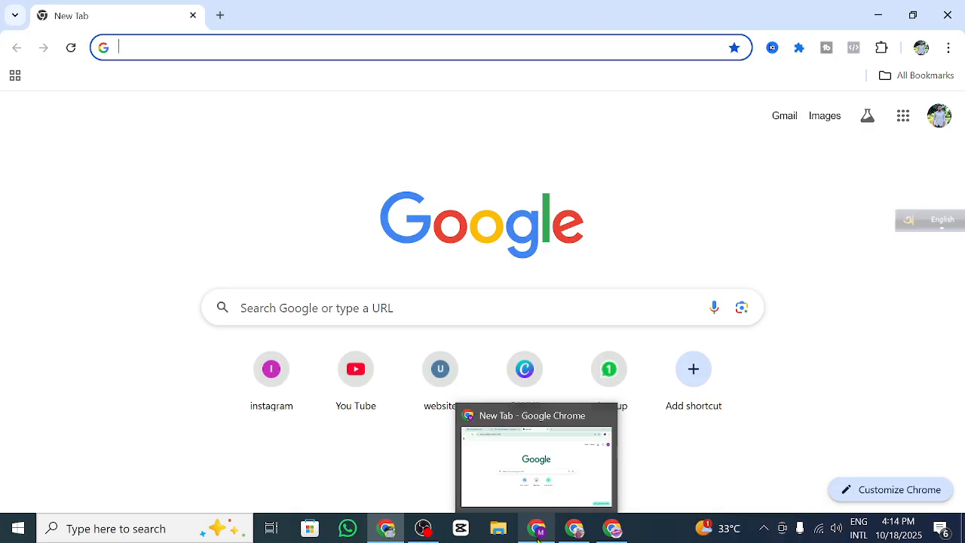
pyautogui.click(537, 530)
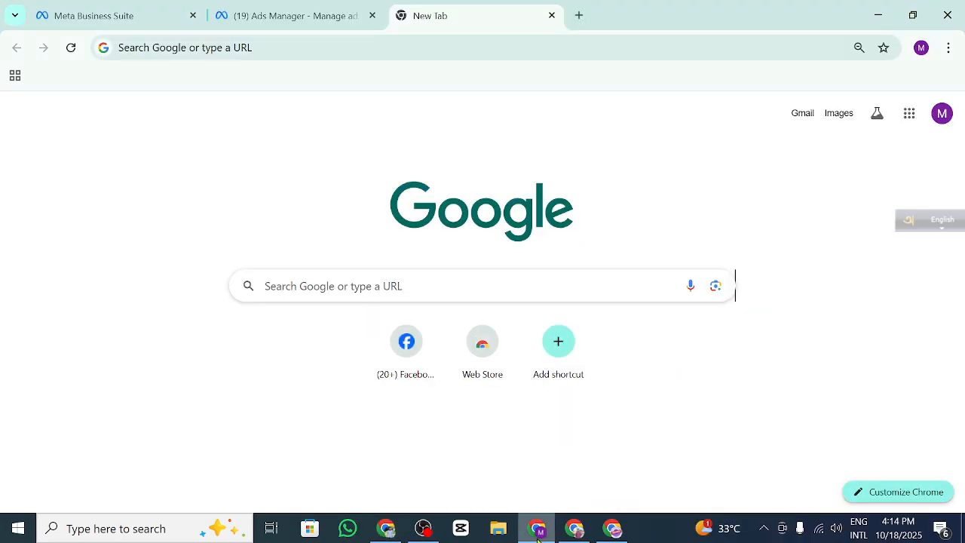
pyautogui.click(576, 531)
pyautogui.moveTo(622, 535)
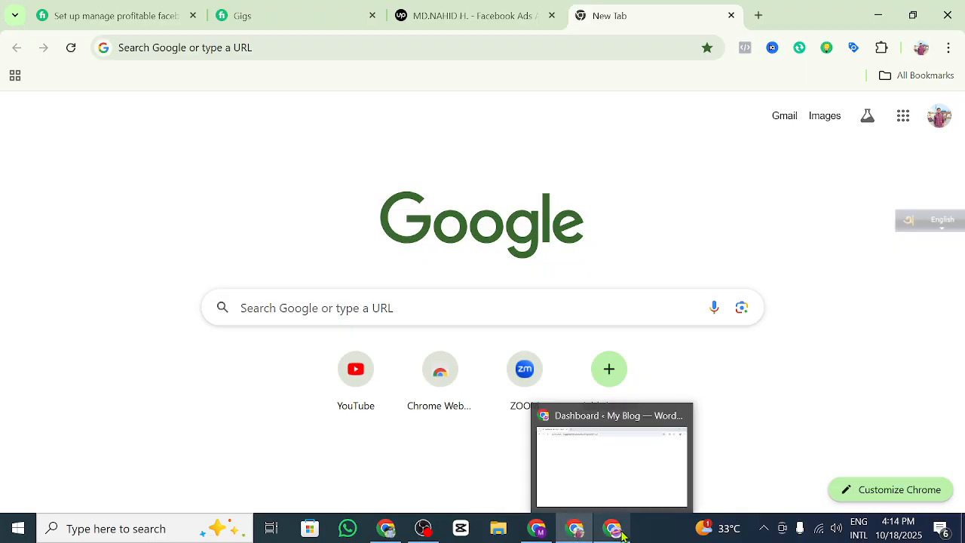
pyautogui.click(536, 535)
pyautogui.click(284, 6)
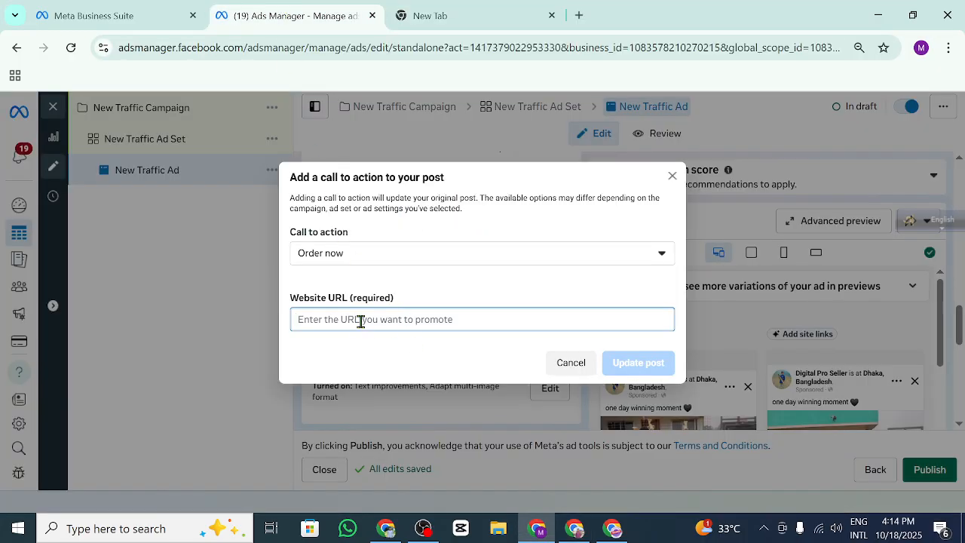
pyautogui.hotkey('ctrl', 'v')
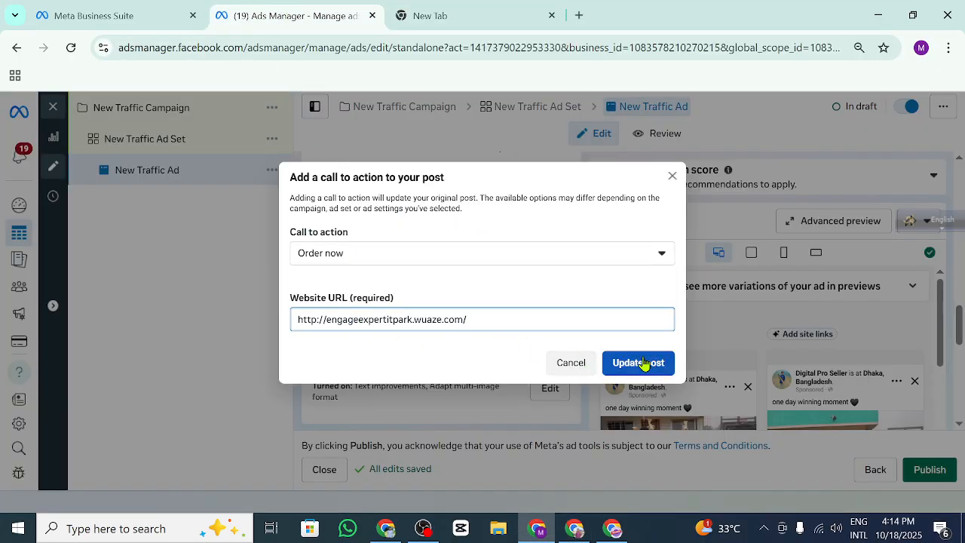
pyautogui.click(650, 363)
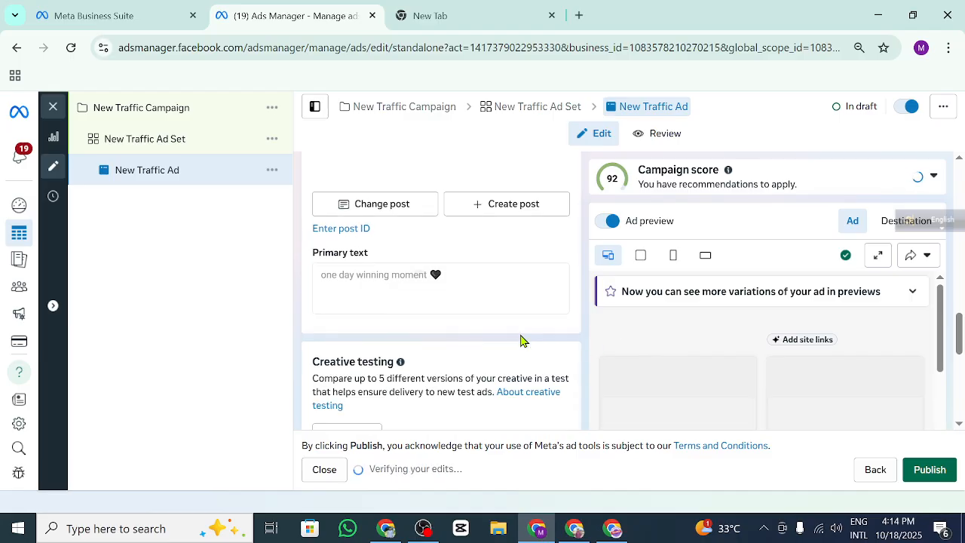
# Step: Check the Order now button in the ad preview and set the ad's browser add-on to None
pyautogui.scroll(-2, 526, 340)
pyautogui.scroll(-4, 525, 340)
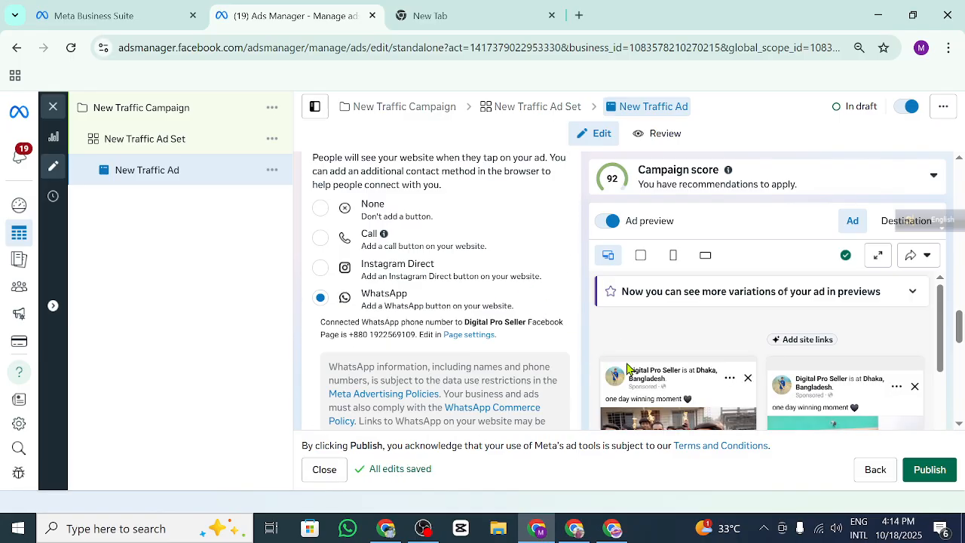
pyautogui.scroll(-2, 697, 369)
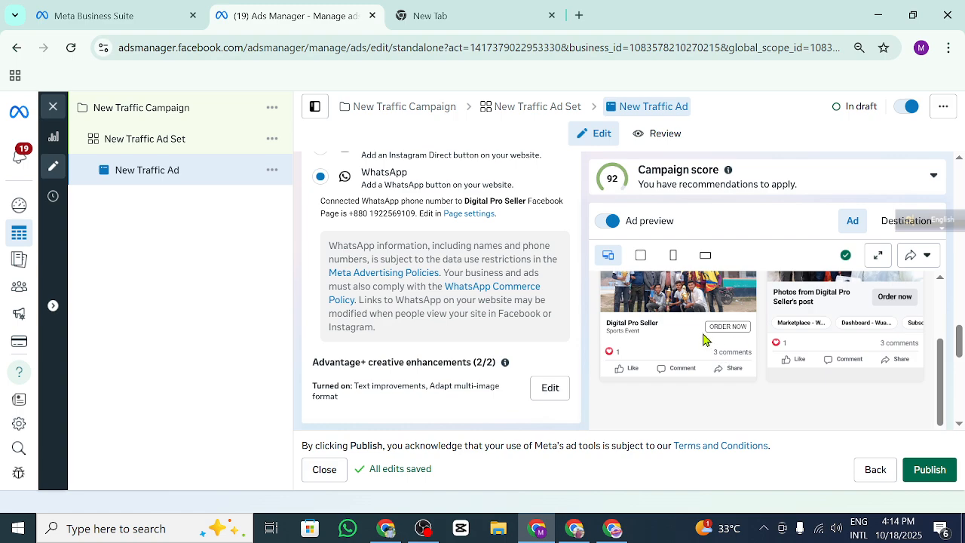
pyautogui.scroll(2, 732, 348)
pyautogui.scroll(-2, 742, 392)
pyautogui.scroll(2, 697, 343)
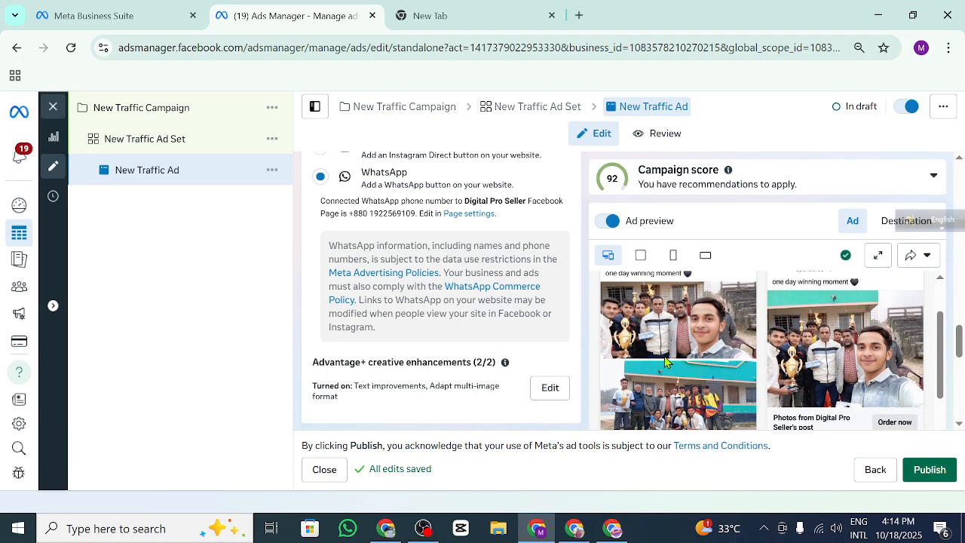
pyautogui.scroll(2, 543, 342)
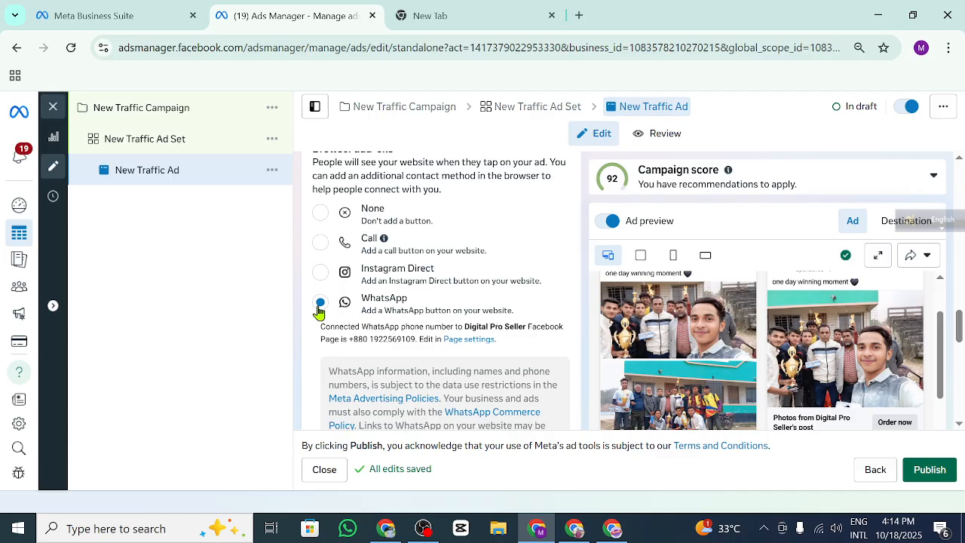
pyautogui.scroll(2, 317, 306)
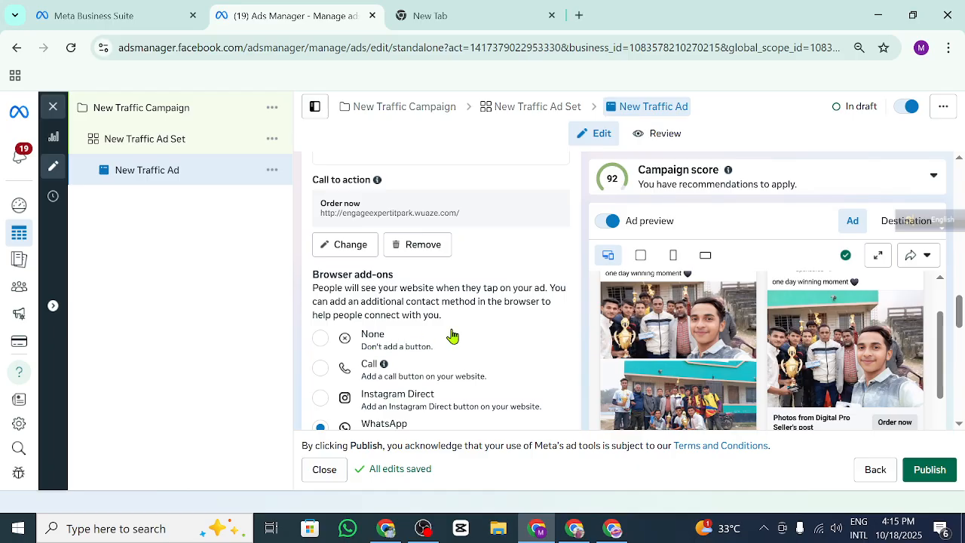
pyautogui.scroll(-2, 444, 348)
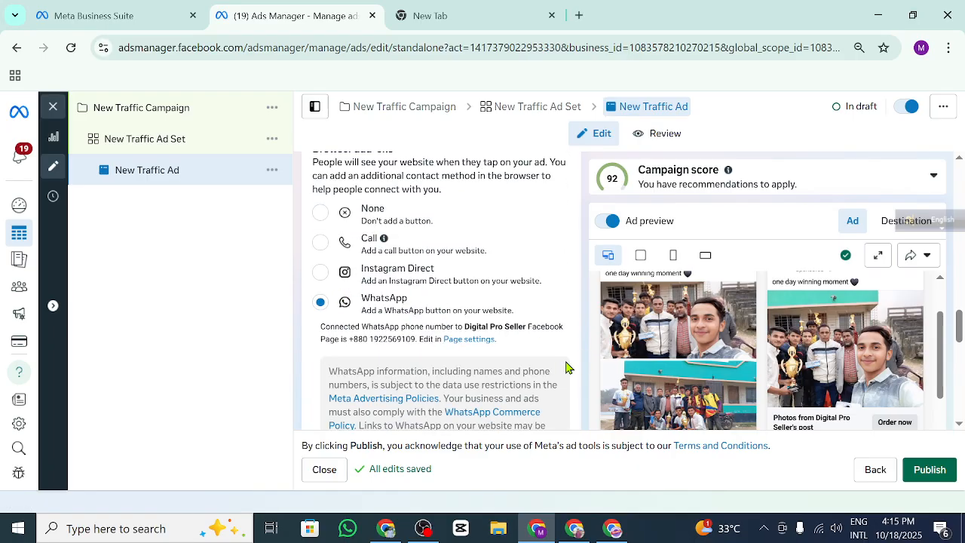
pyautogui.click(320, 211)
# Step: Turn on Website events tracking for the ad and look over the remaining tracking options
pyautogui.scroll(-1, 416, 354)
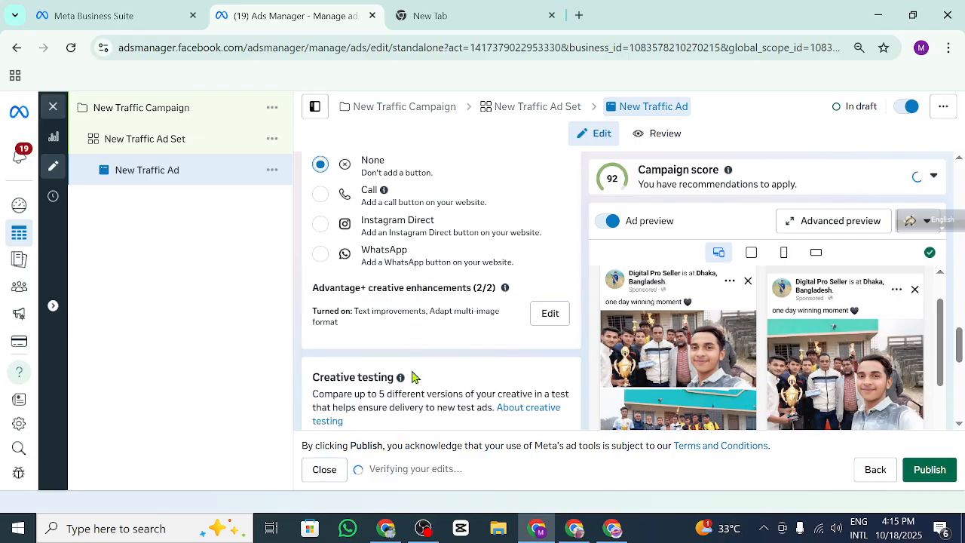
pyautogui.scroll(-1, 399, 380)
pyautogui.scroll(-2, 355, 388)
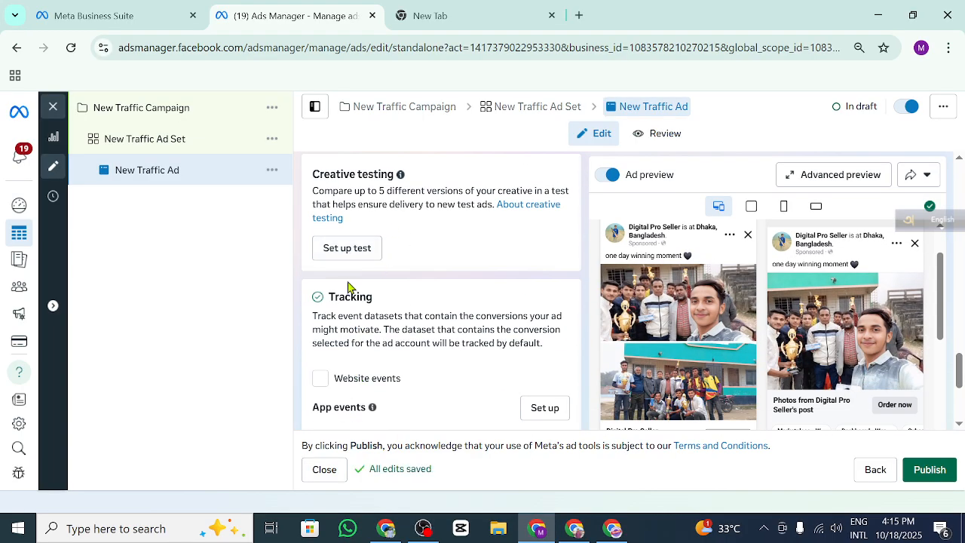
pyautogui.scroll(-2, 354, 365)
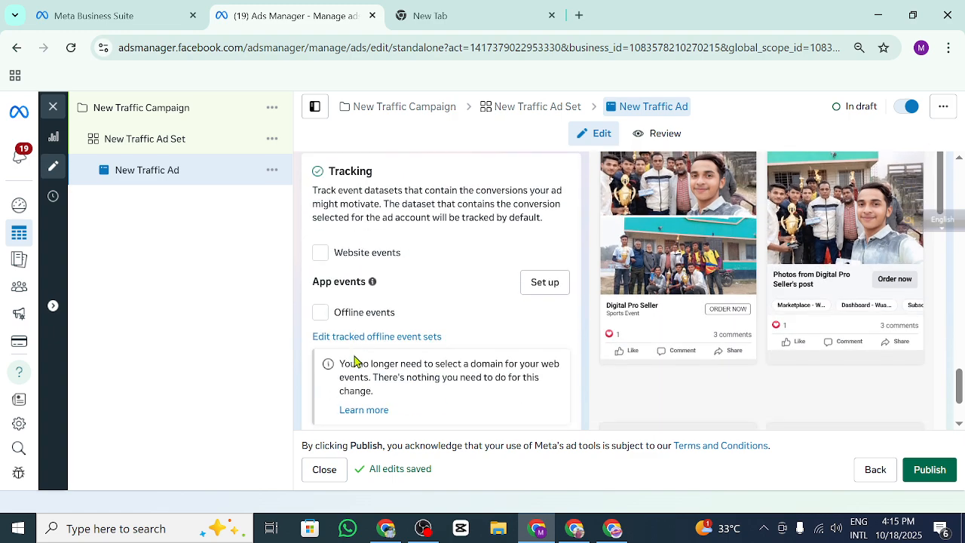
pyautogui.scroll(-2, 377, 331)
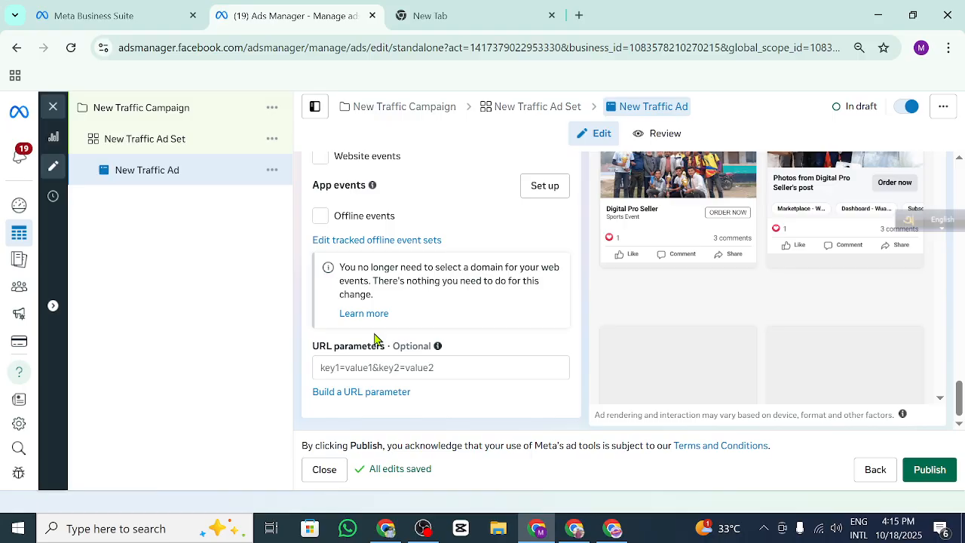
pyautogui.scroll(2, 377, 339)
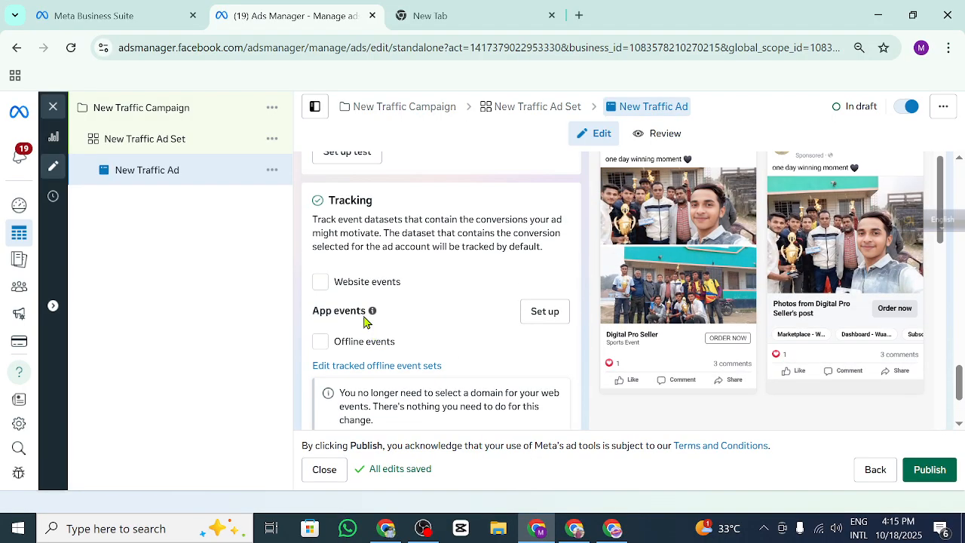
pyautogui.click(320, 282)
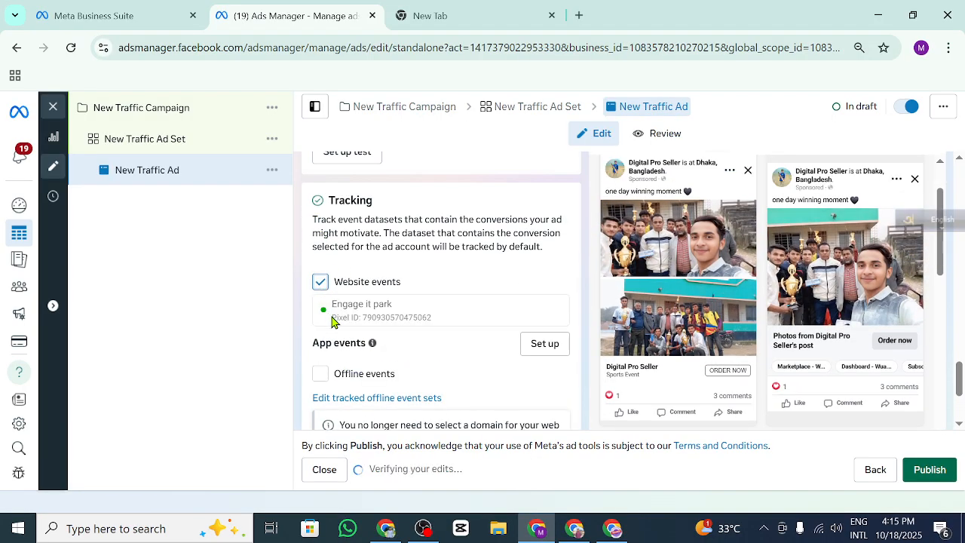
pyautogui.scroll(-2, 405, 343)
pyautogui.scroll(2, 405, 343)
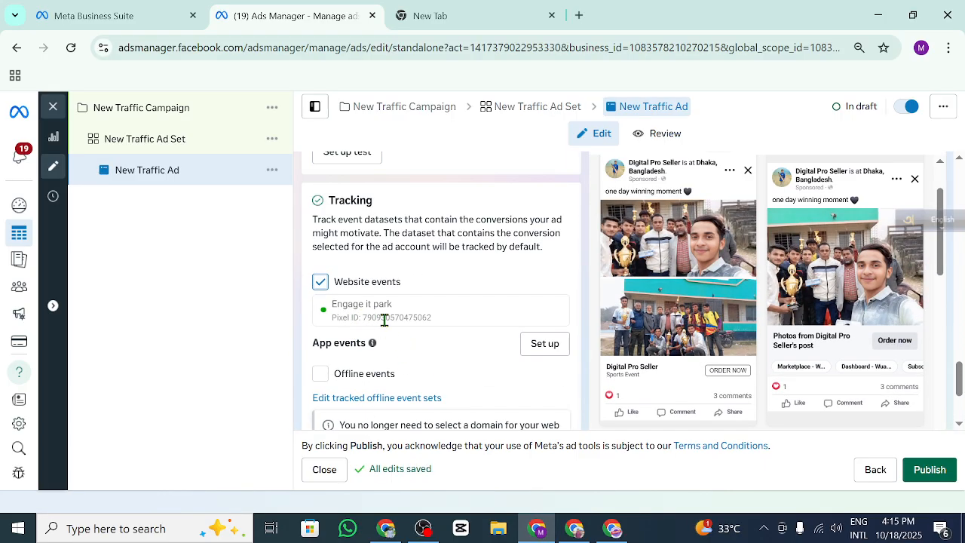
pyautogui.moveTo(370, 343)
pyautogui.scroll(-2, 380, 312)
pyautogui.scroll(-1, 386, 302)
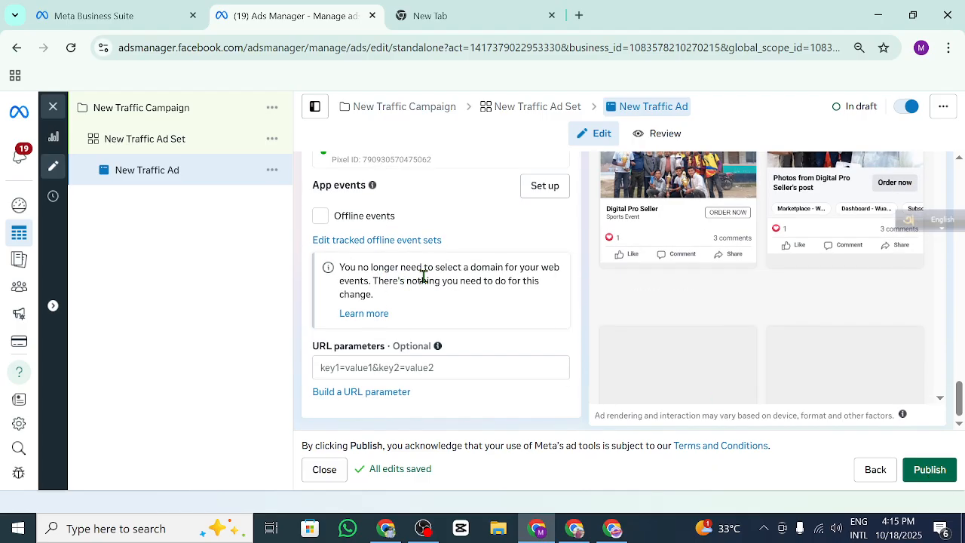
pyautogui.scroll(2, 482, 334)
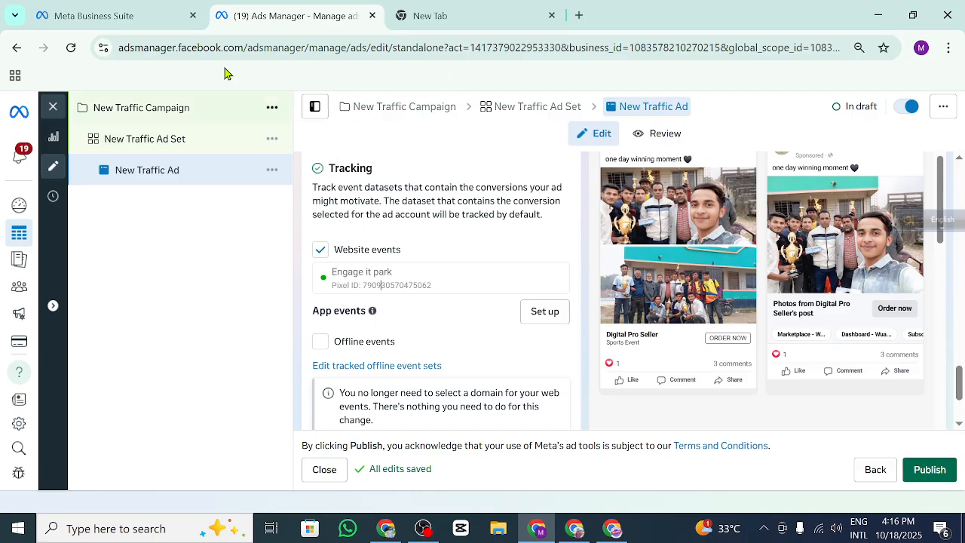
# Step: Leave the draft ad editor, return to the campaign list and open Business settings from all tools
pyautogui.click(143, 15)
pyautogui.click(290, 15)
pyautogui.click(17, 48)
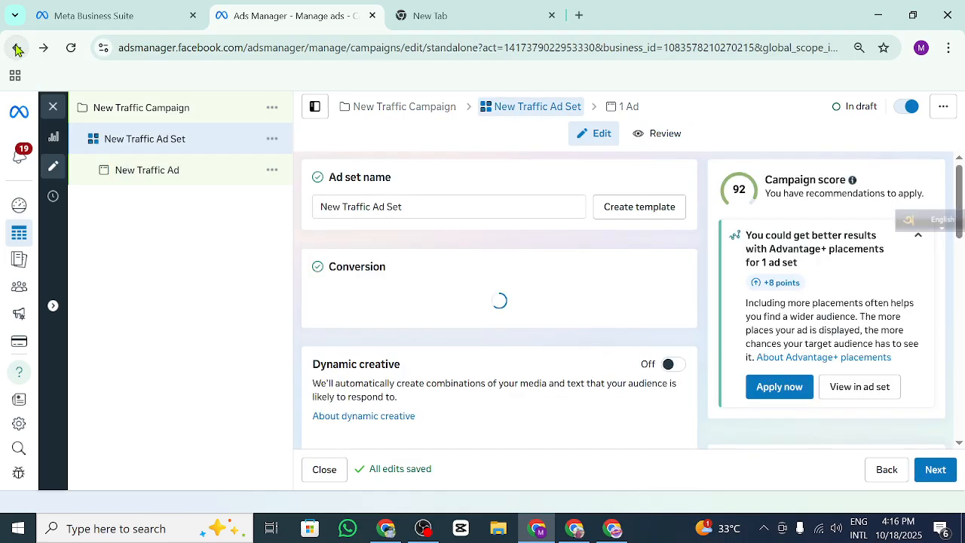
pyautogui.click(16, 48)
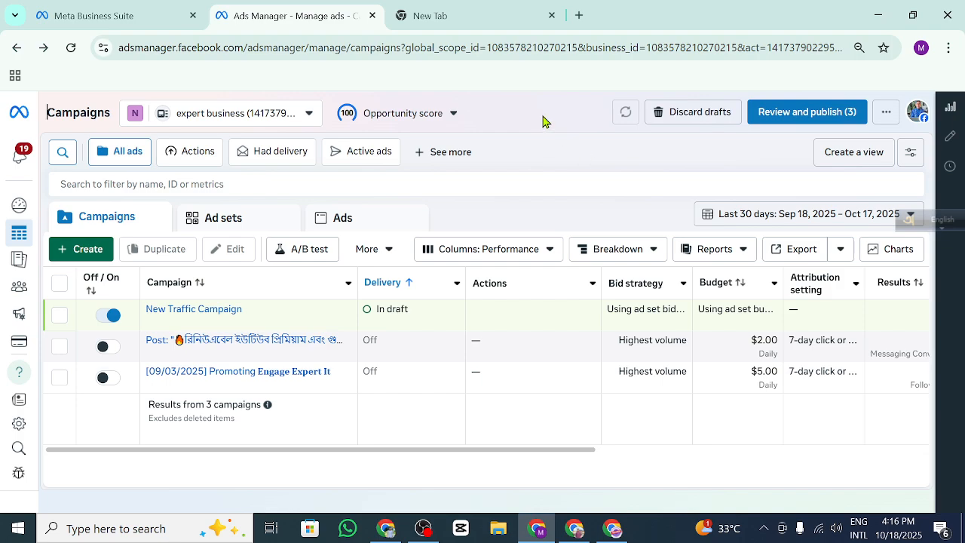
pyautogui.moveTo(18, 232)
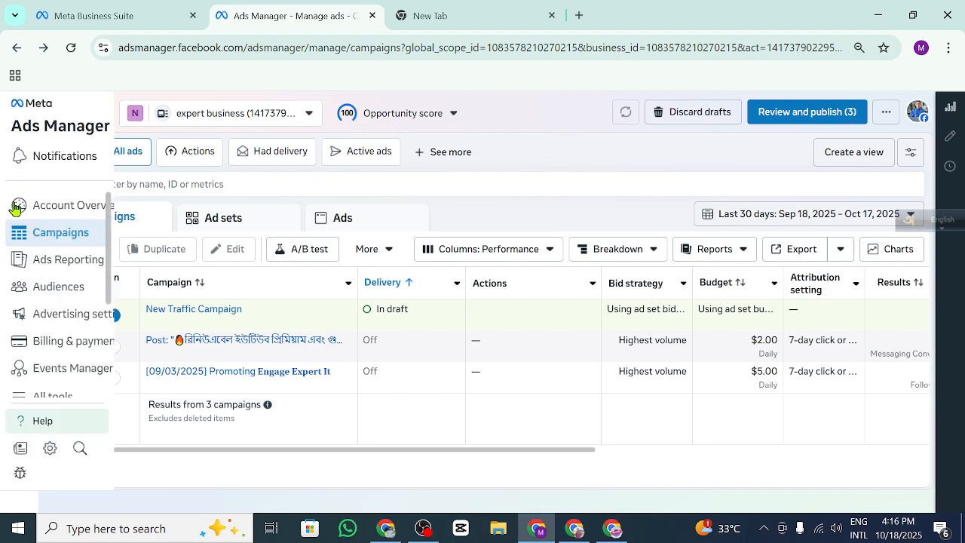
pyautogui.click(53, 400)
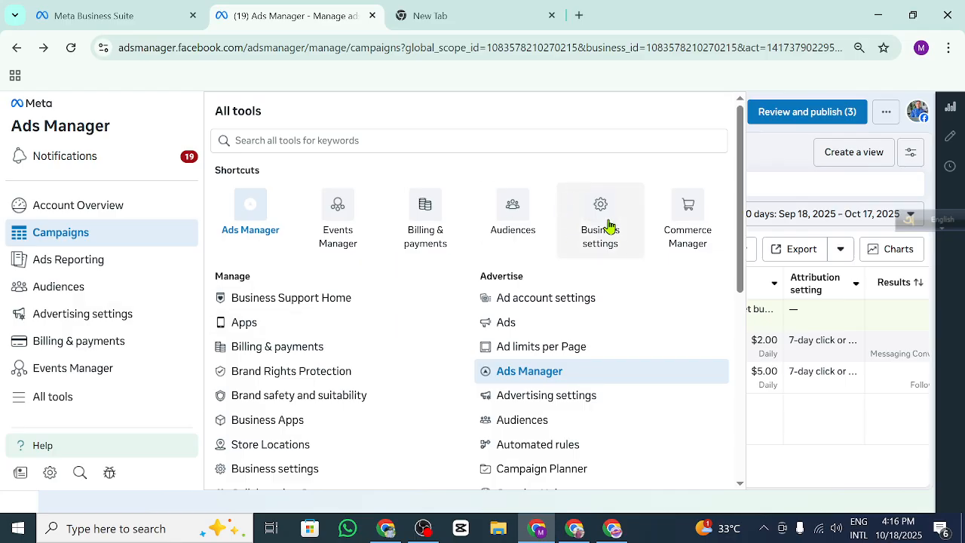
pyautogui.click(609, 224)
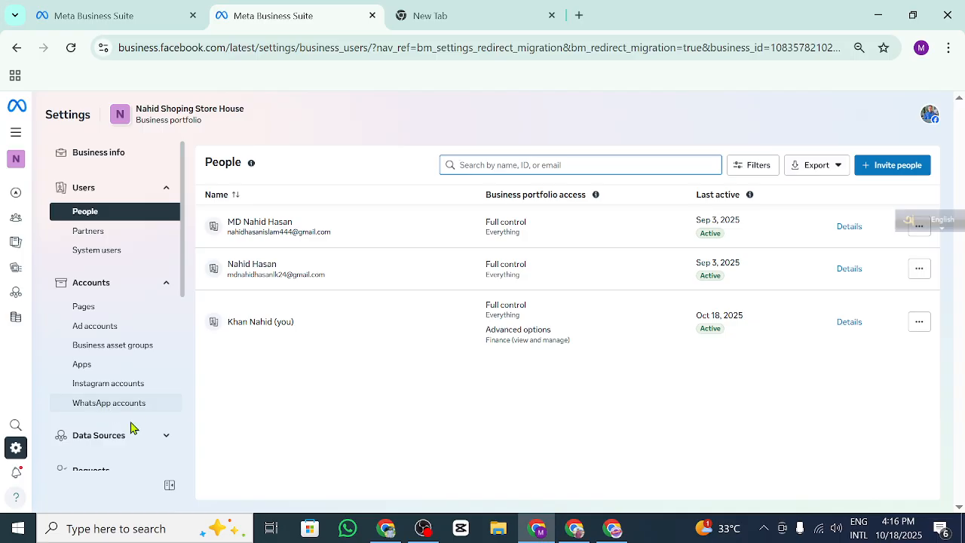
# Step: Open Datasets & pixels among the business portfolio's Data Sources
pyautogui.click(130, 435)
pyautogui.scroll(-2, 135, 422)
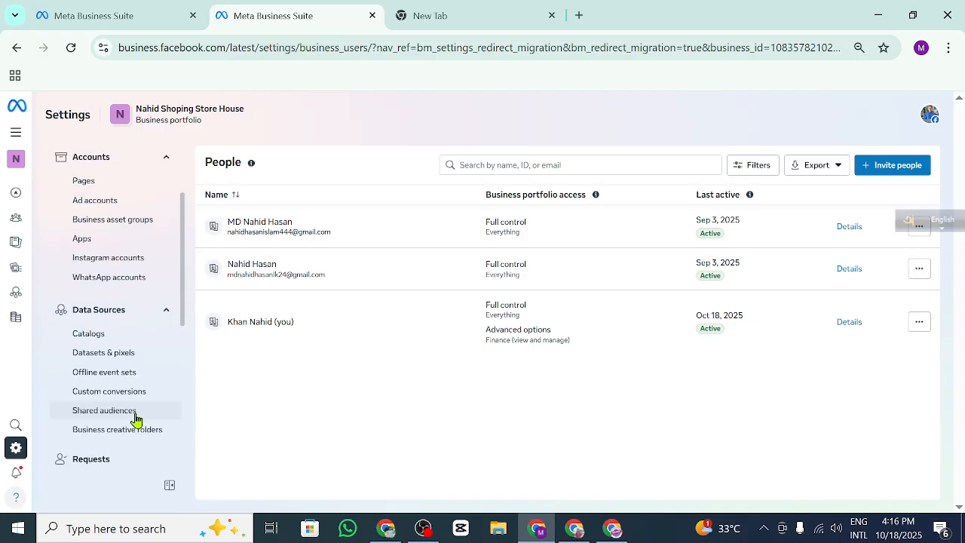
pyautogui.click(123, 353)
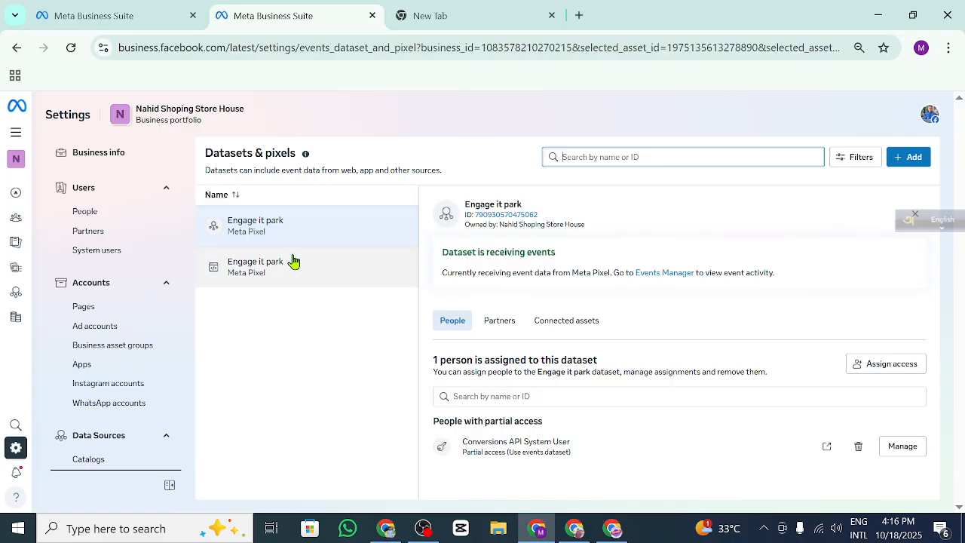
# Step: Compare the Engage it park pixel entry with the Engage it park dataset entry, checking each one's event status and assigned people
pyautogui.click(292, 266)
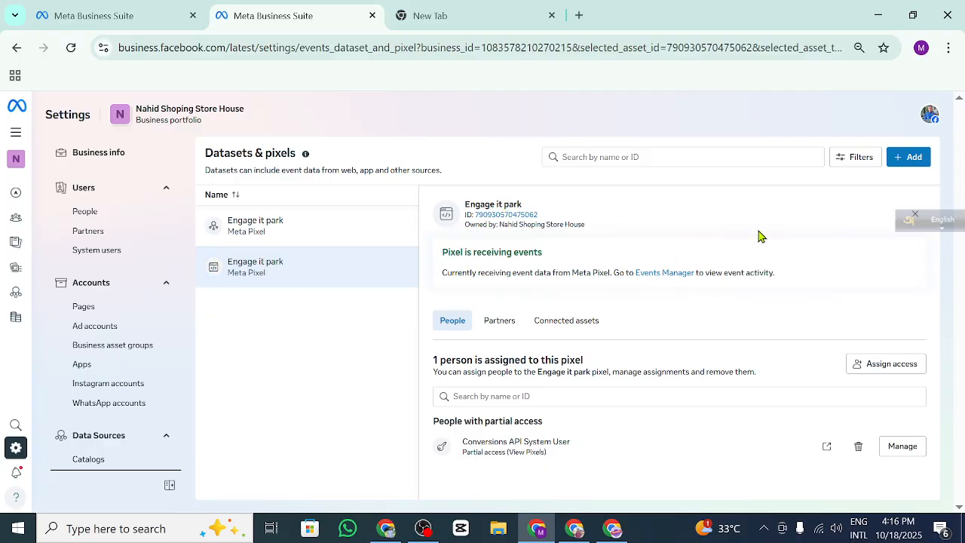
pyautogui.moveTo(906, 219); pyautogui.dragTo(948, 313)
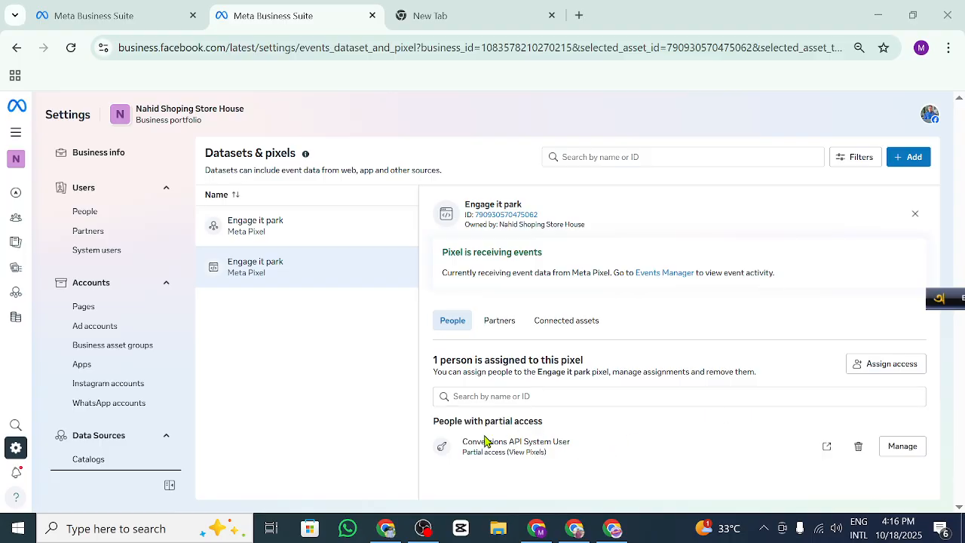
pyautogui.click(271, 223)
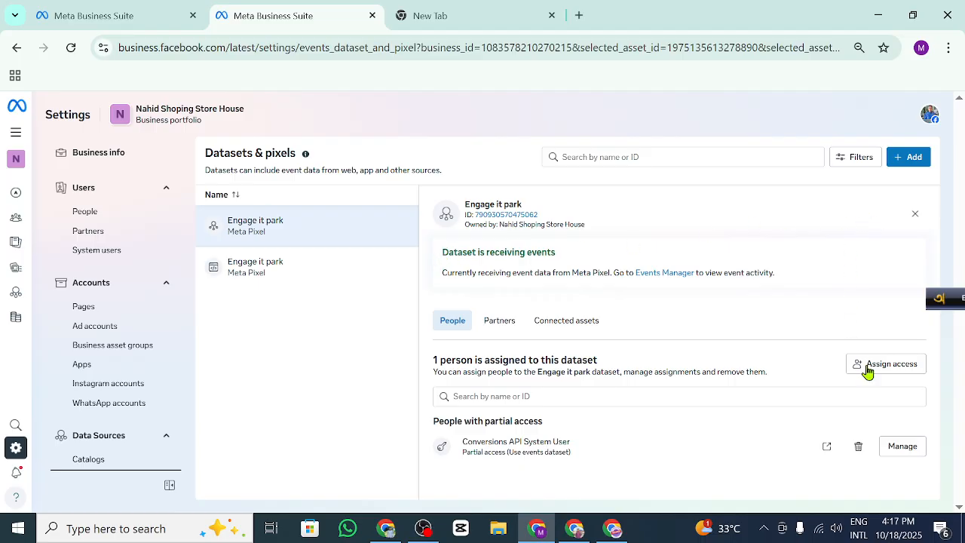
pyautogui.hotkey('ctrl', '-')
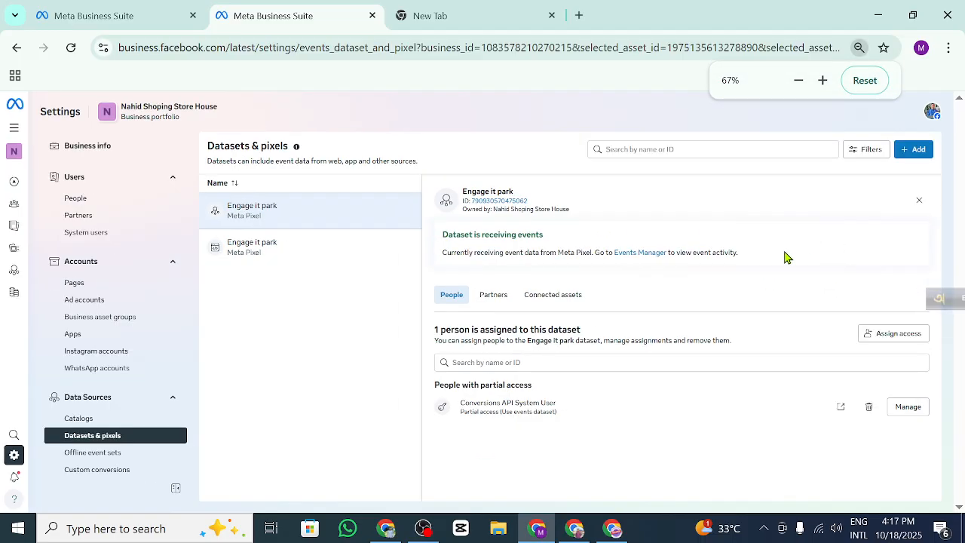
pyautogui.hotkey('ctrl', '+')
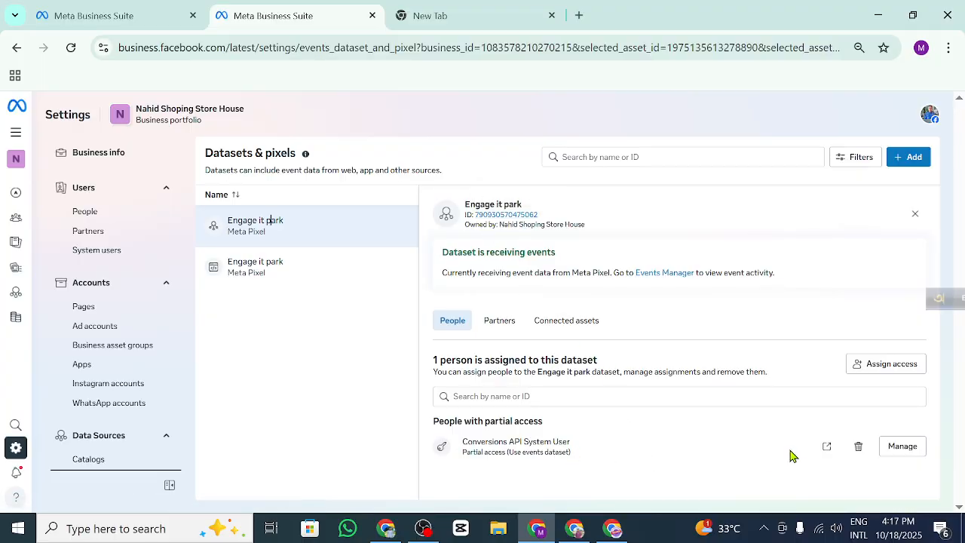
# Step: Open the dataset's Conversions API System User and inspect its access to the Engage it park dataset and its edit options, changing nothing
pyautogui.click(826, 446)
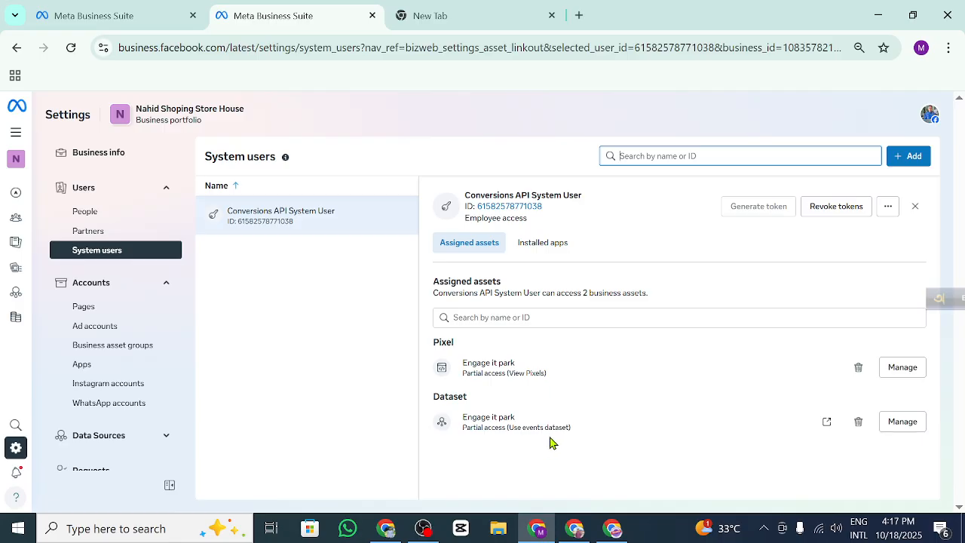
pyautogui.click(902, 422)
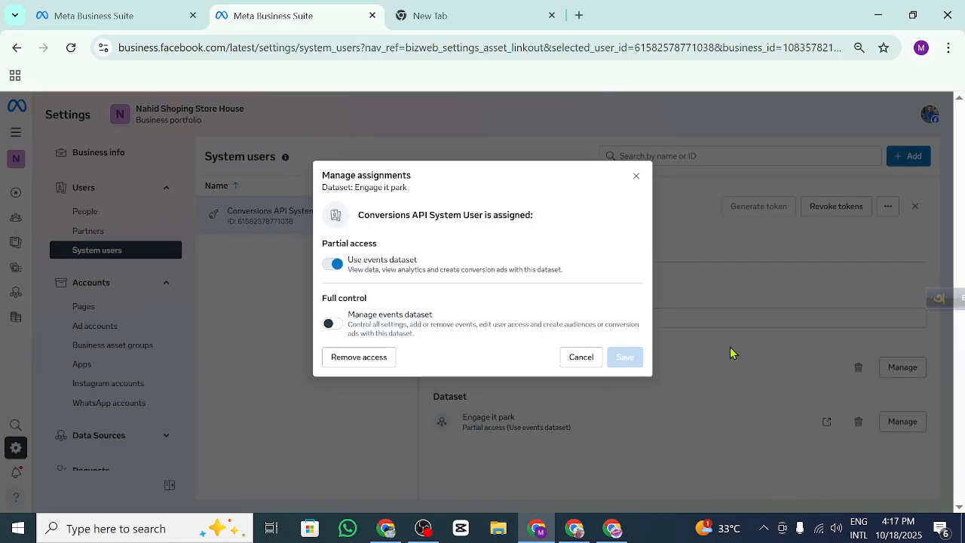
pyautogui.click(577, 364)
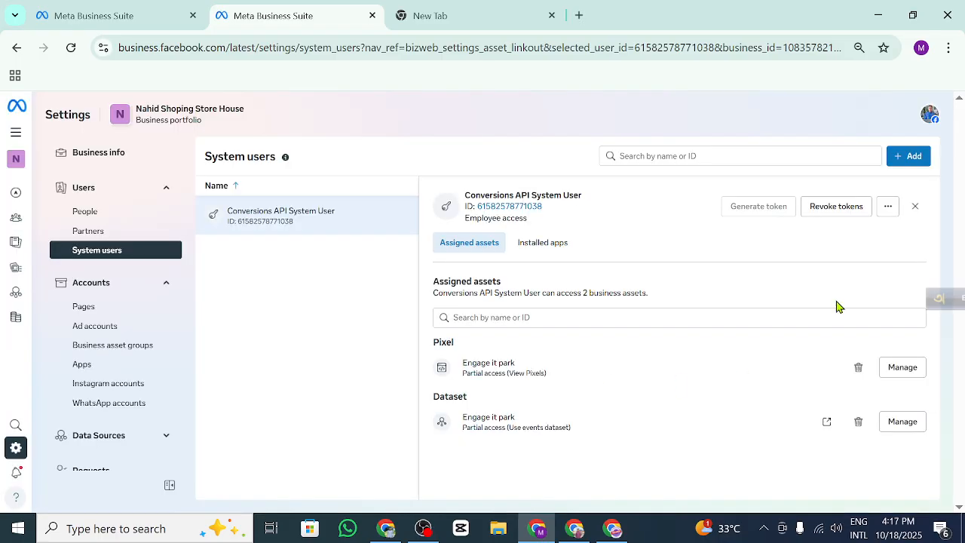
pyautogui.click(887, 206)
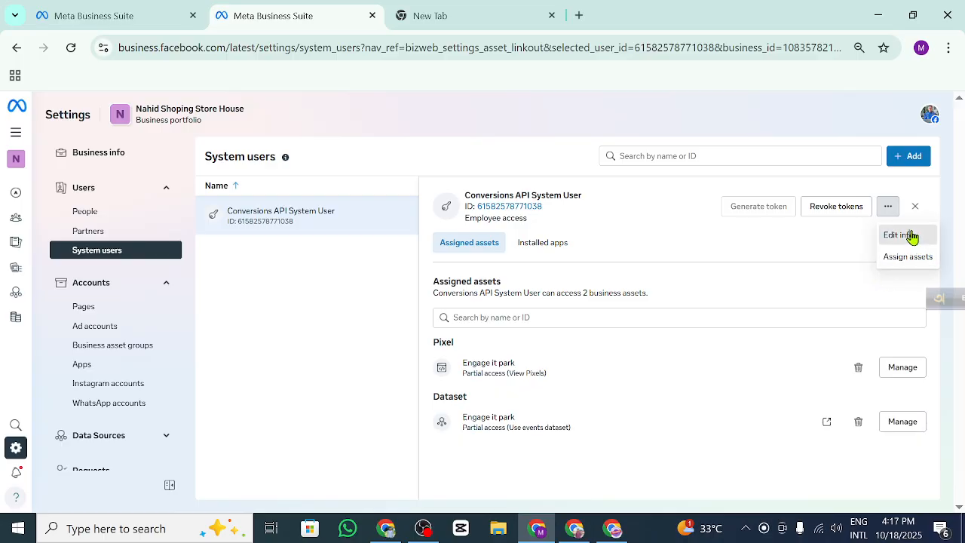
pyautogui.click(900, 236)
pyautogui.click(533, 305)
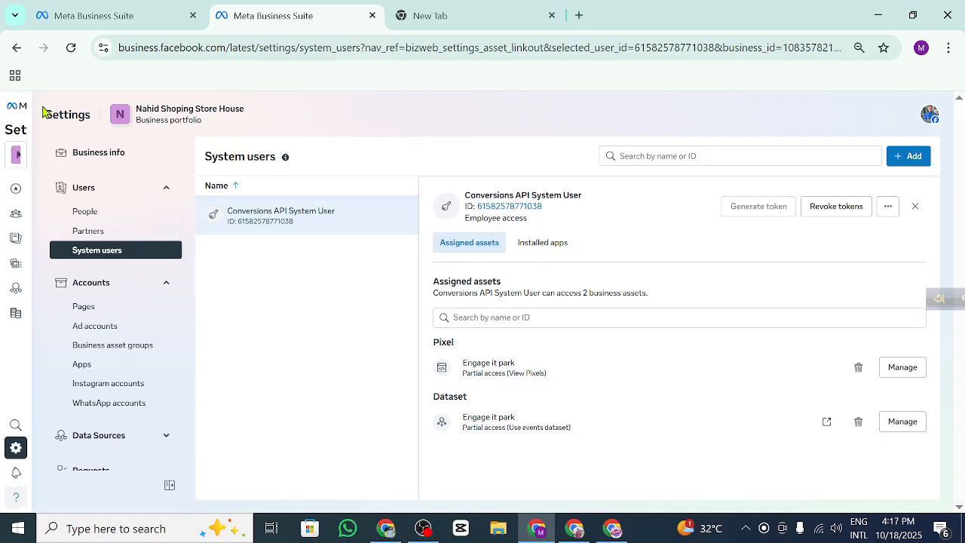
# Step: Return from the system user to Datasets & pixels and reopen the Engage it park dataset
pyautogui.click(14, 46)
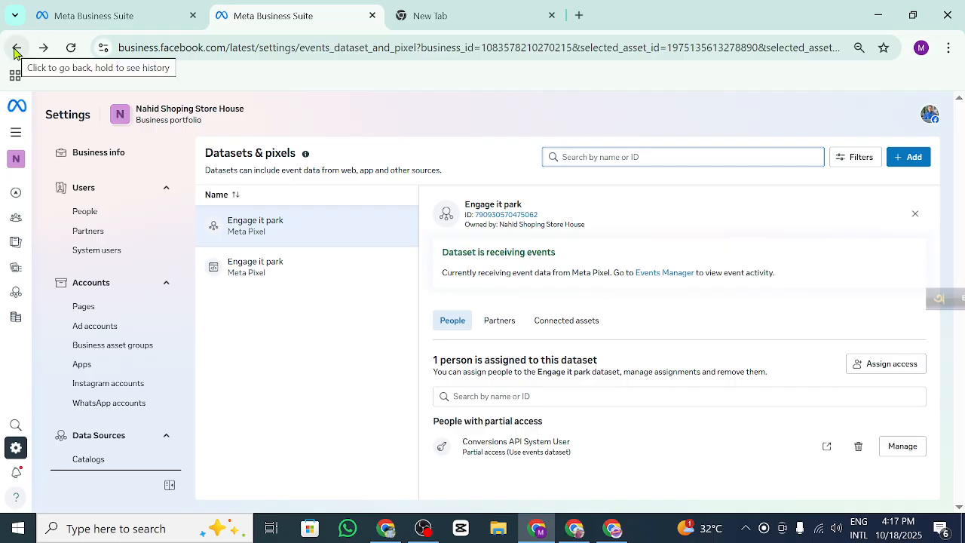
pyautogui.click(14, 47)
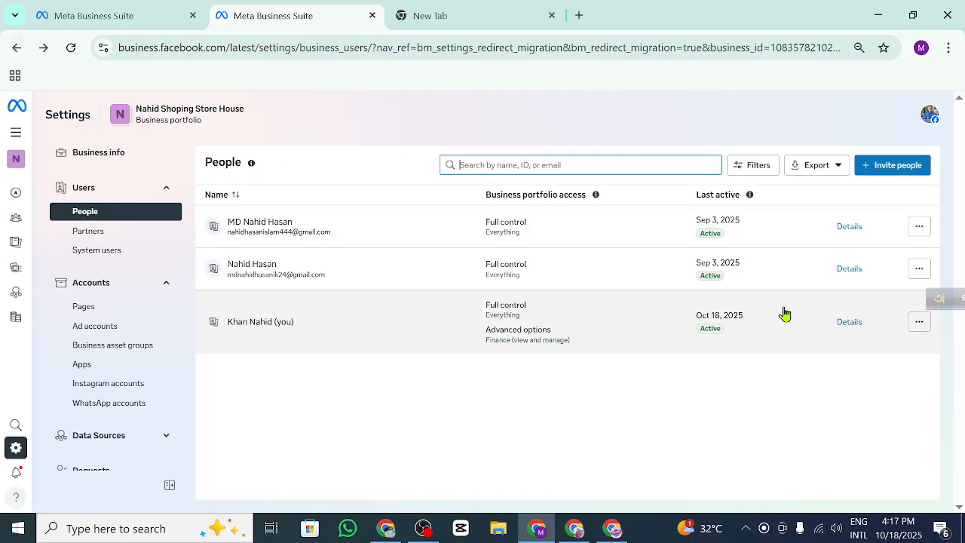
pyautogui.scroll(-2, 97, 442)
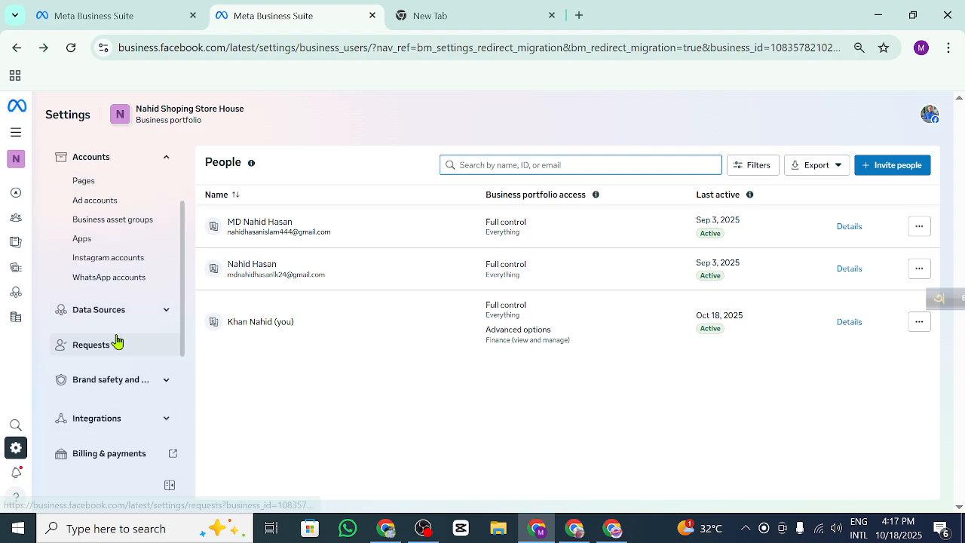
pyautogui.click(122, 312)
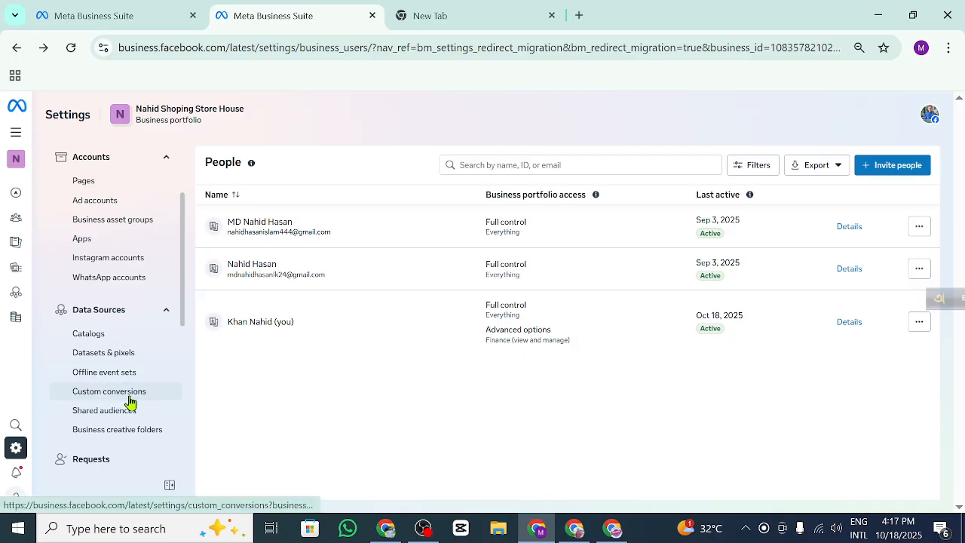
pyautogui.scroll(-1, 142, 422)
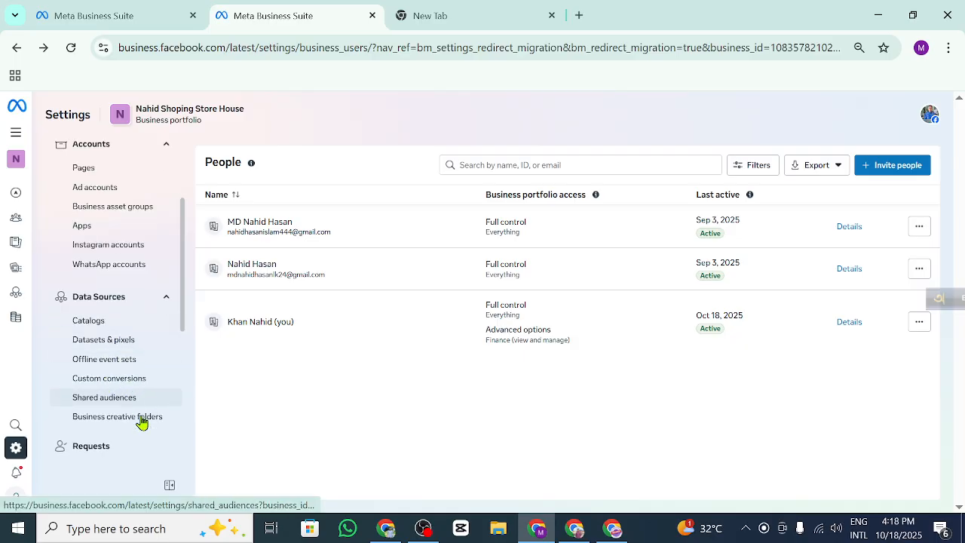
pyautogui.scroll(-3, 142, 422)
pyautogui.click(113, 228)
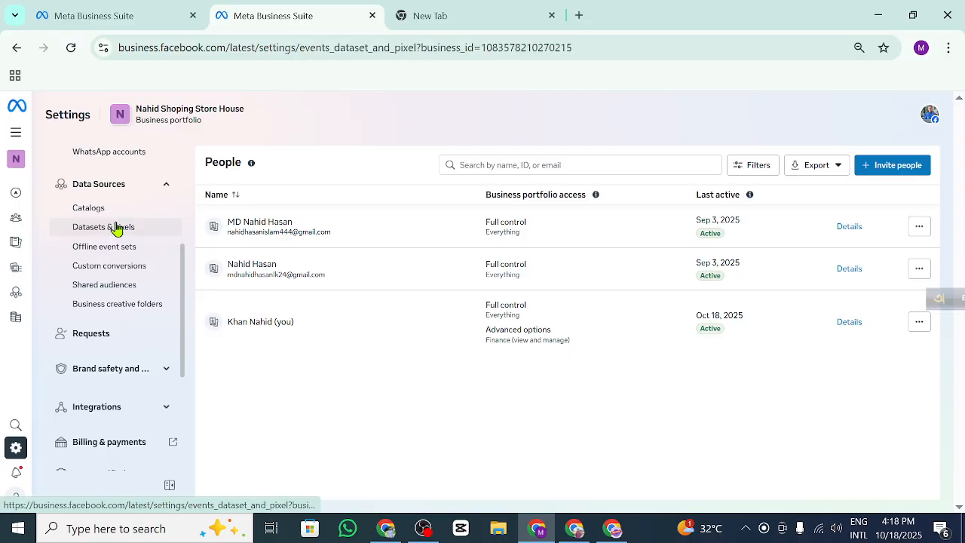
pyautogui.click(273, 224)
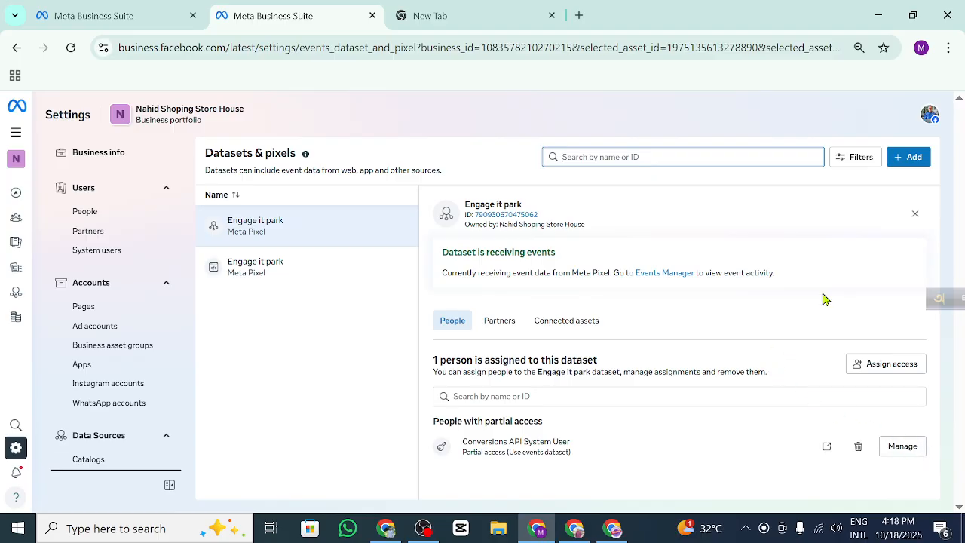
# Step: Look at the dataset filters, then the Engage it park dataset's partners and connected assets, and return to its people
pyautogui.click(860, 159)
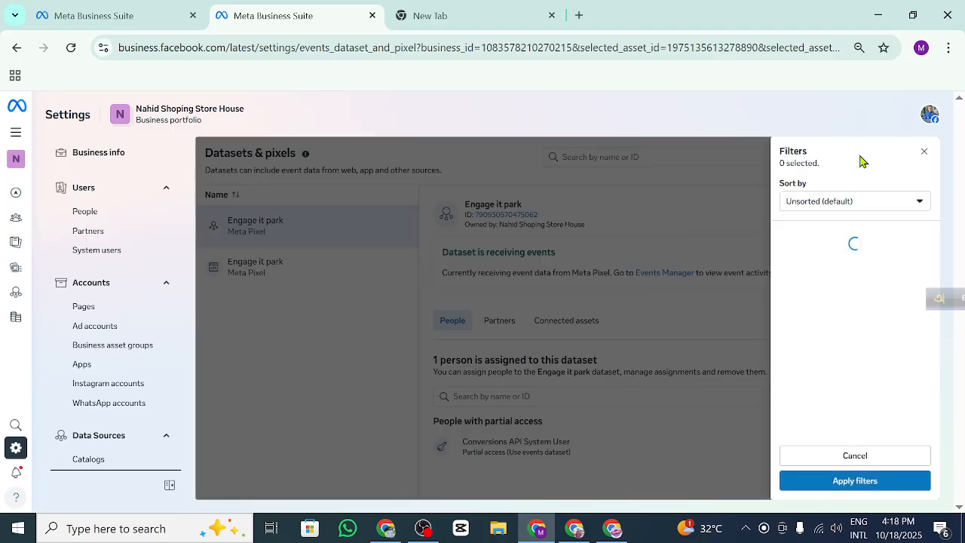
pyautogui.click(684, 267)
pyautogui.click(505, 328)
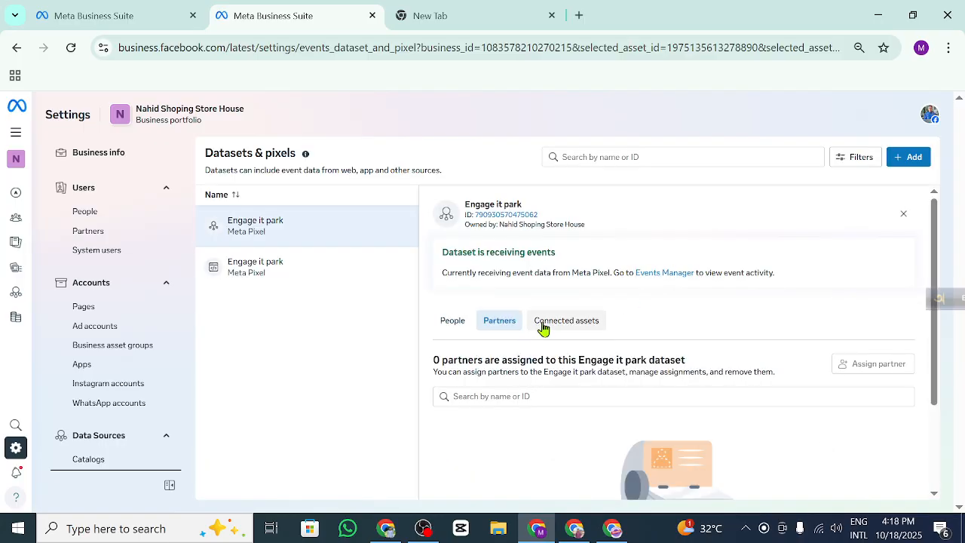
pyautogui.click(566, 323)
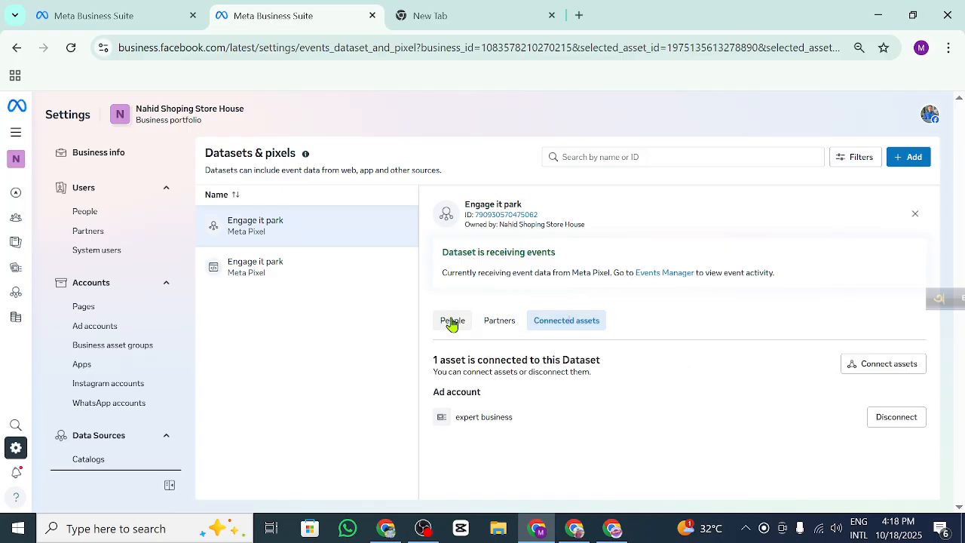
pyautogui.click(450, 321)
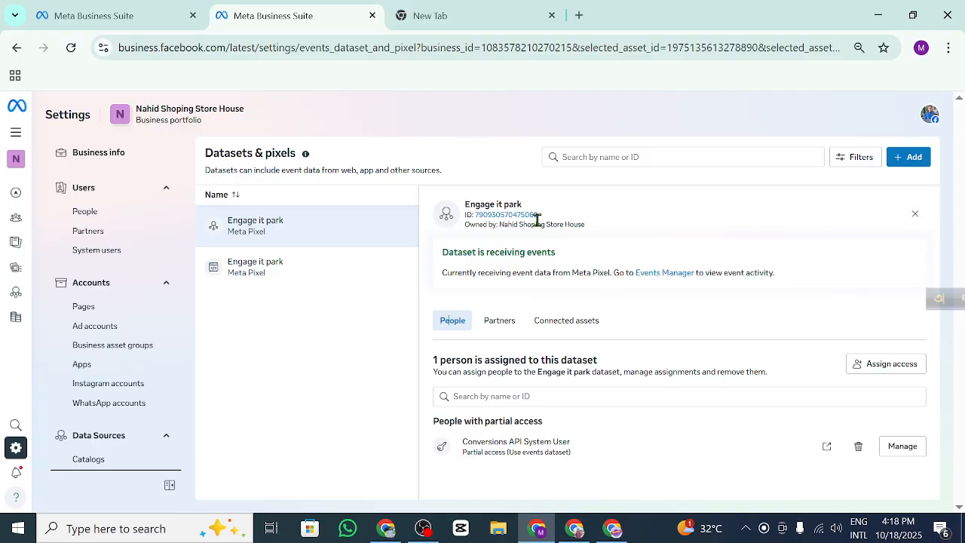
# Step: Enlarge the page and examine the Engage it park dataset's owner, event status and people with partial access
pyautogui.scroll(-7, 537, 226)
pyautogui.scroll(5, 539, 232)
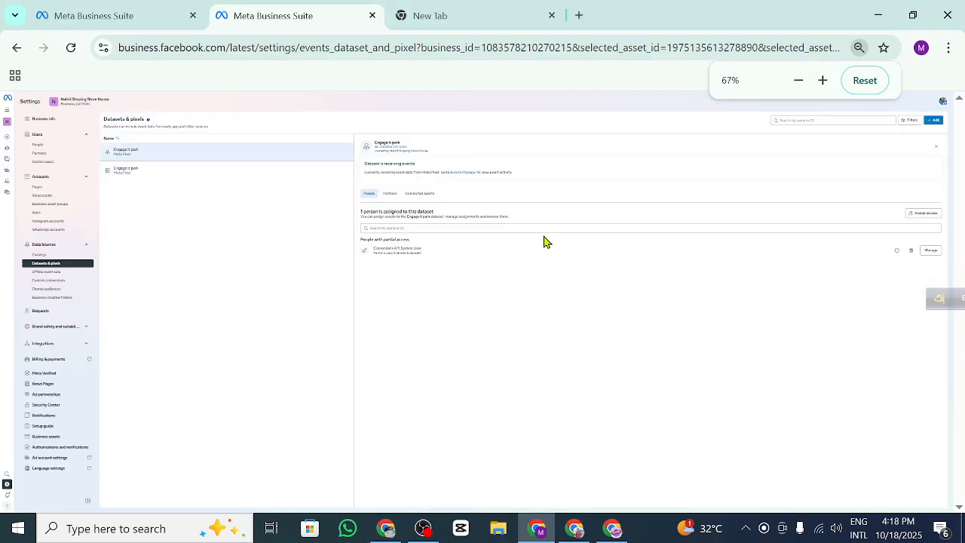
pyautogui.scroll(1, 543, 236)
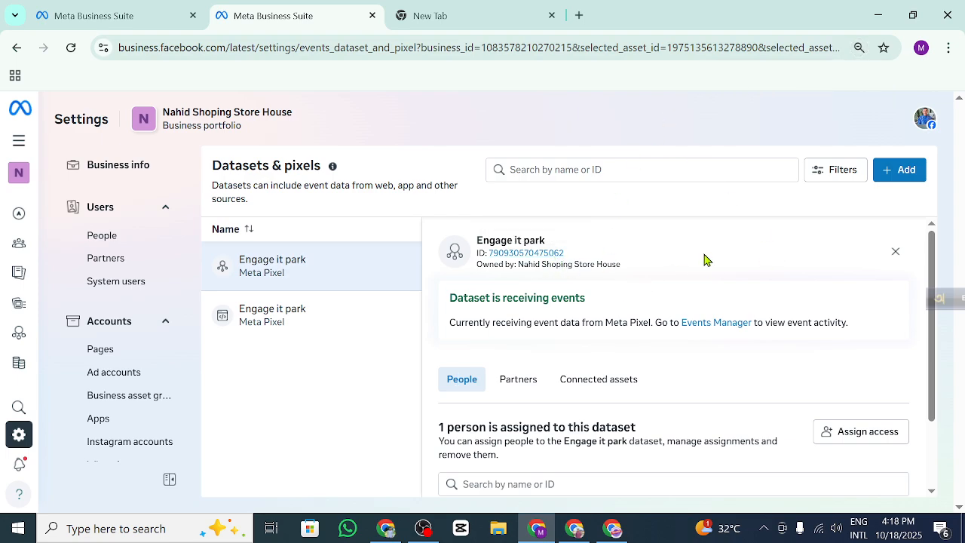
pyautogui.scroll(-2, 645, 315)
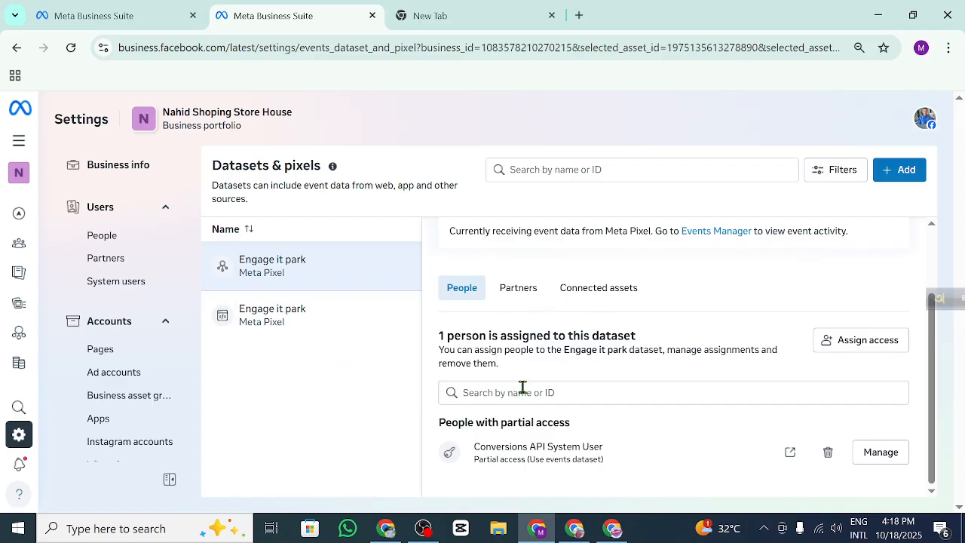
# Step: Select the Engage it park pixel entry and examine its owner, event status and assigned people
pyautogui.click(334, 326)
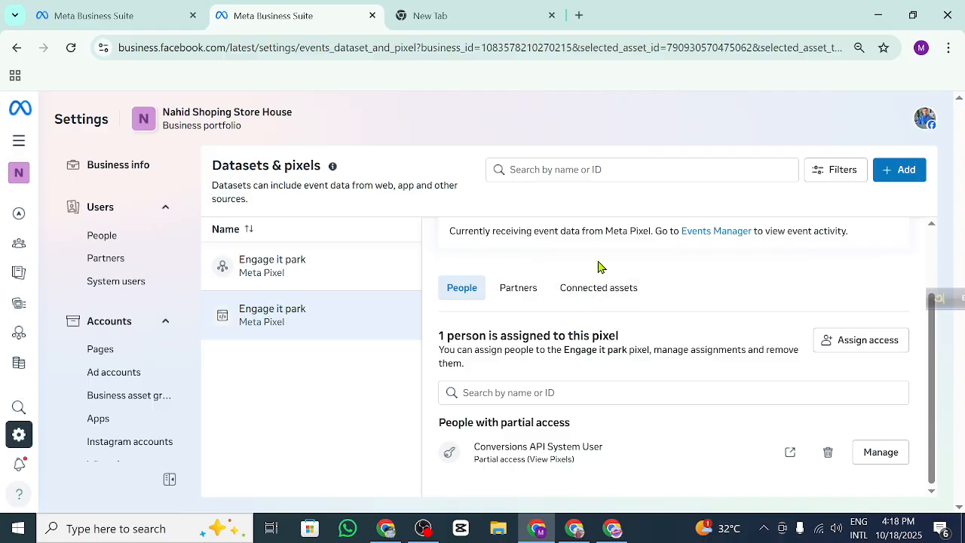
pyautogui.scroll(2, 618, 271)
pyautogui.hotkey('ctrl', '+')
pyautogui.hotkey('ctrl', '+')
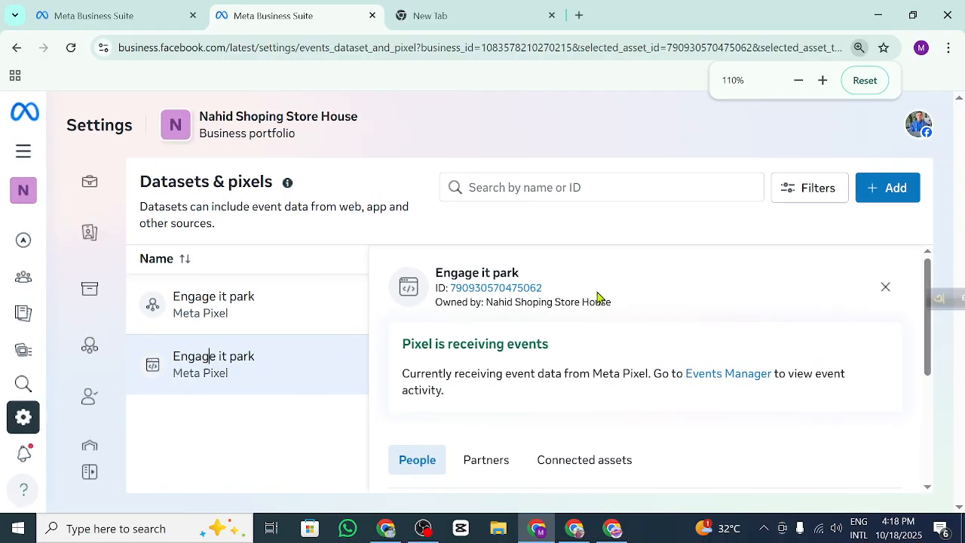
pyautogui.hotkey('ctrl', '-')
pyautogui.hotkey('ctrl', '-')
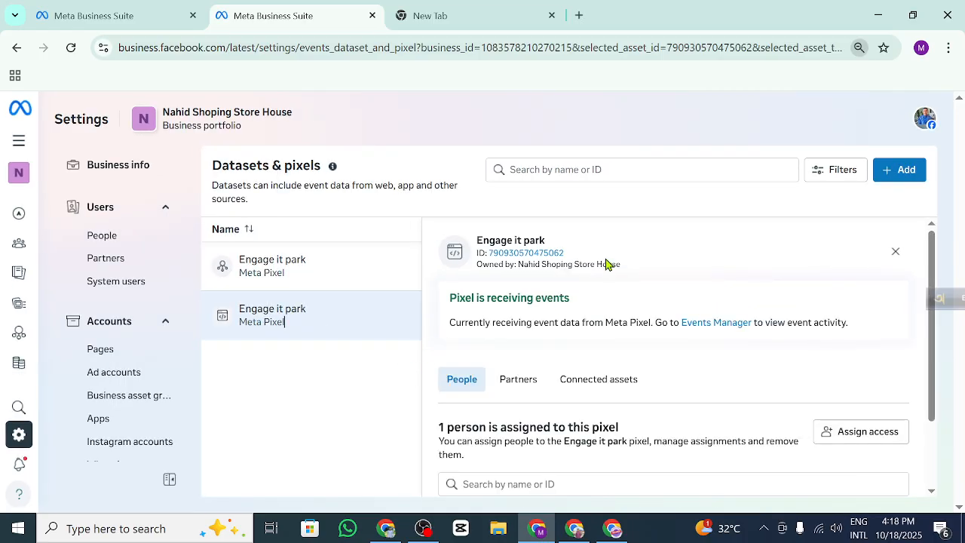
pyautogui.scroll(-1, 595, 277)
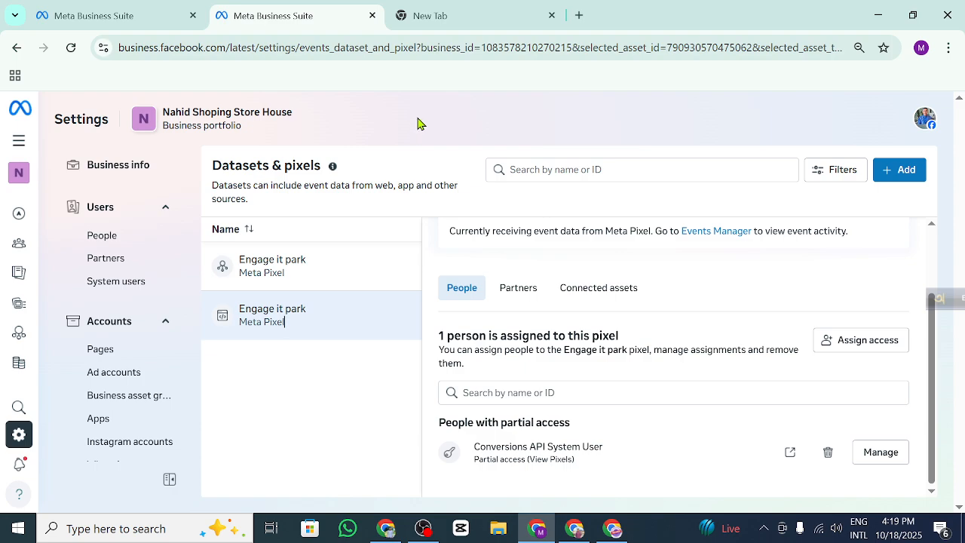
# Step: Try to open Audiences for the business portfolio and dismiss the ad blocker notice
pyautogui.moveTo(14, 185)
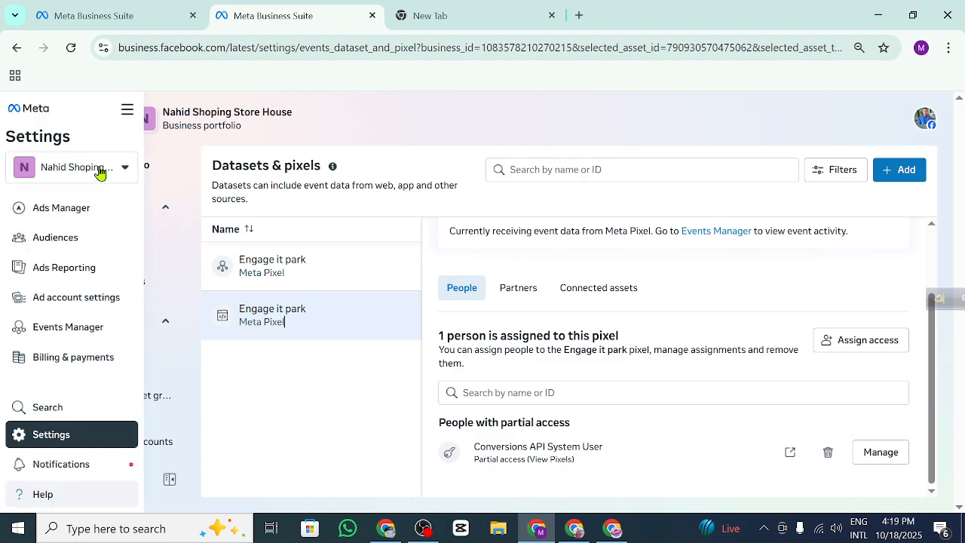
pyautogui.click(125, 115)
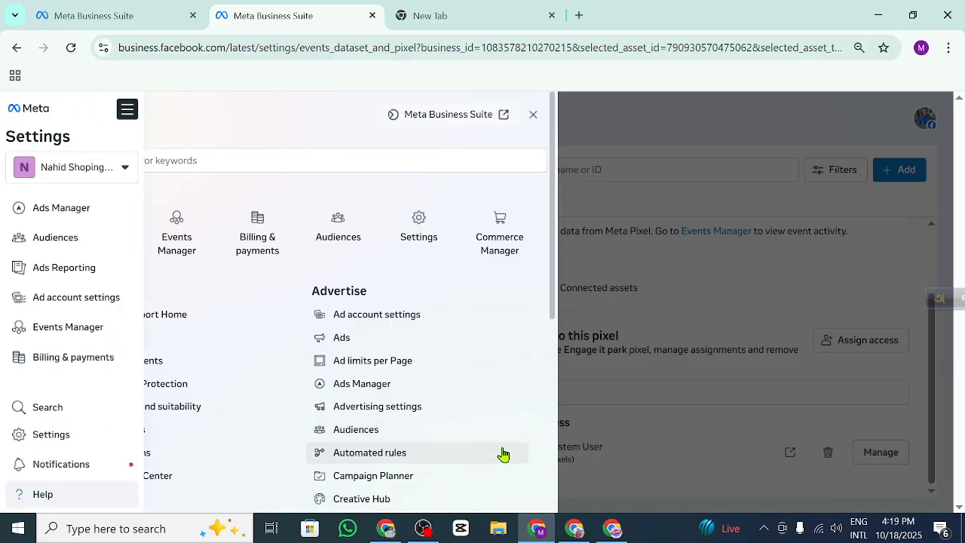
pyautogui.click(360, 428)
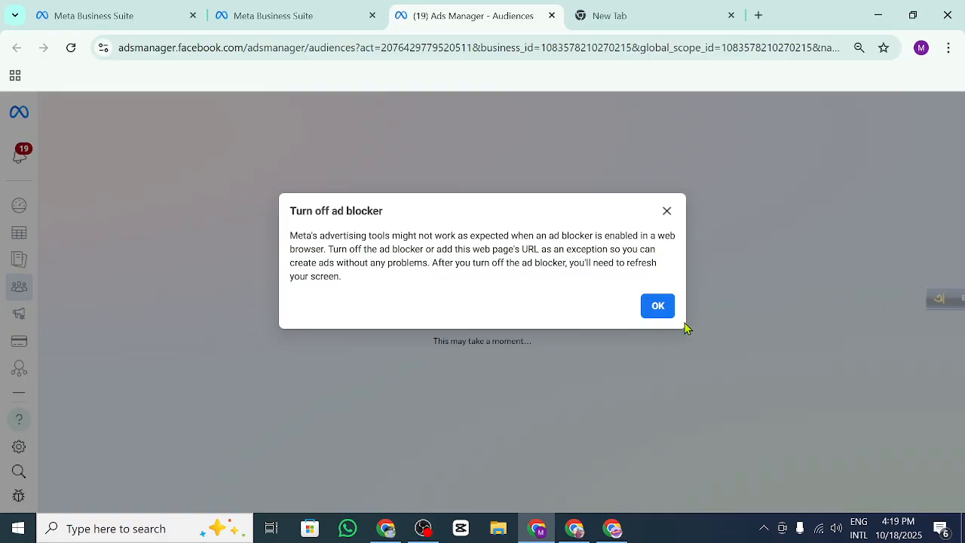
pyautogui.click(664, 306)
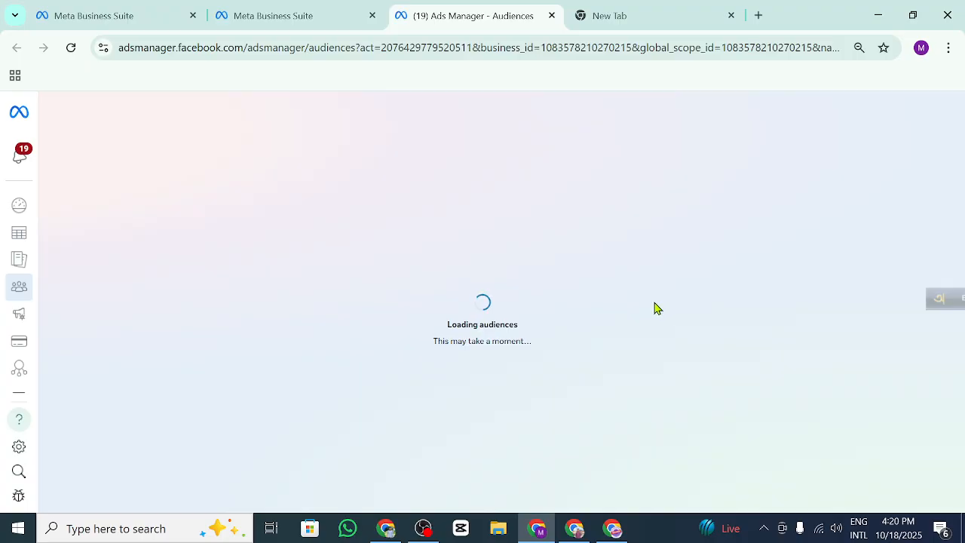
# Step: Reload the Audiences page, dismiss the ad blocker notice again and close the page
pyautogui.click(192, 16)
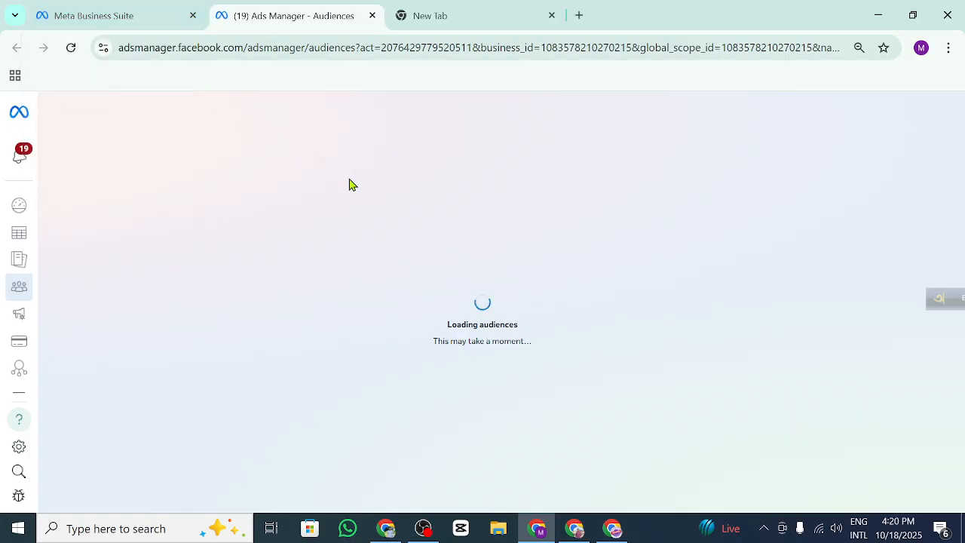
pyautogui.click(73, 48)
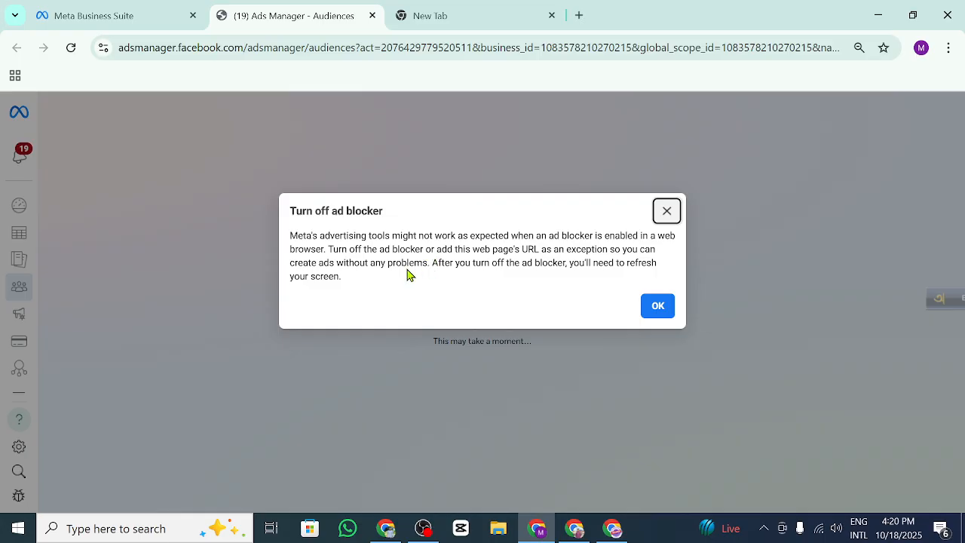
pyautogui.click(664, 212)
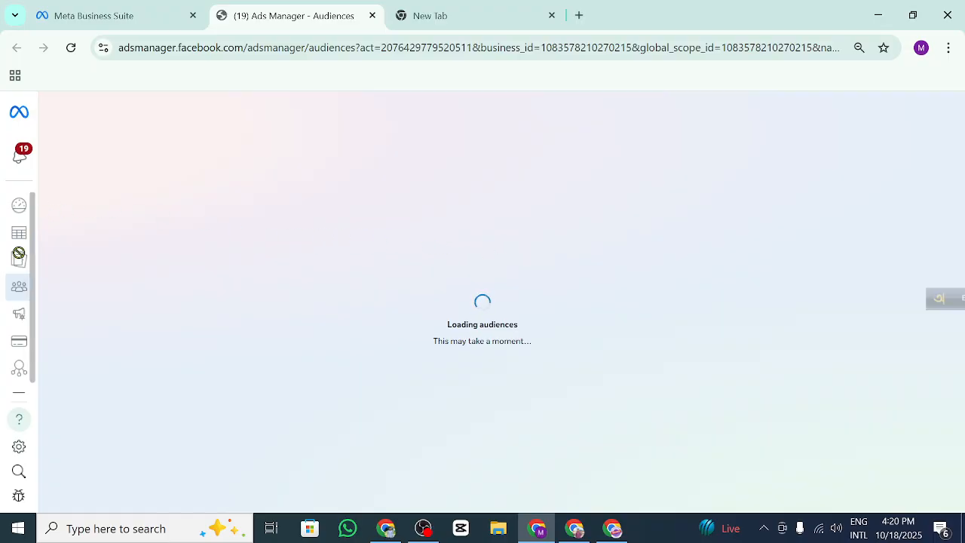
pyautogui.moveTo(19, 284)
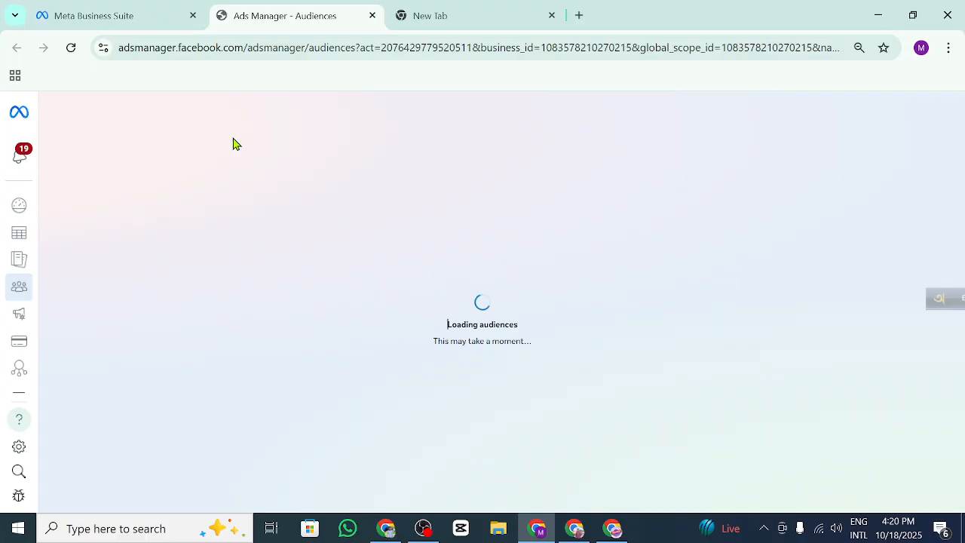
pyautogui.click(372, 15)
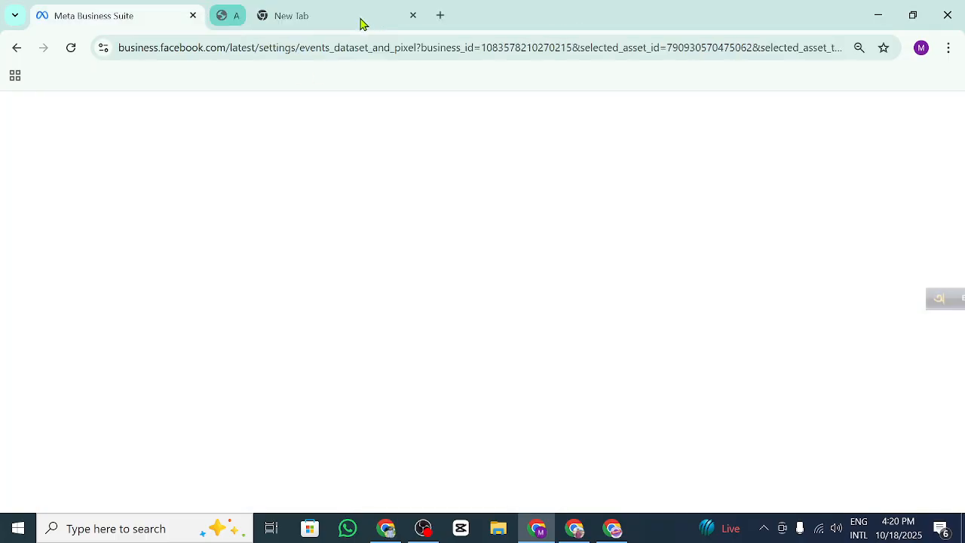
# Step: Close the tools list and try to go back from Datasets & pixels to the Ads Manager campaigns page, reloading it
pyautogui.moveTo(19, 159)
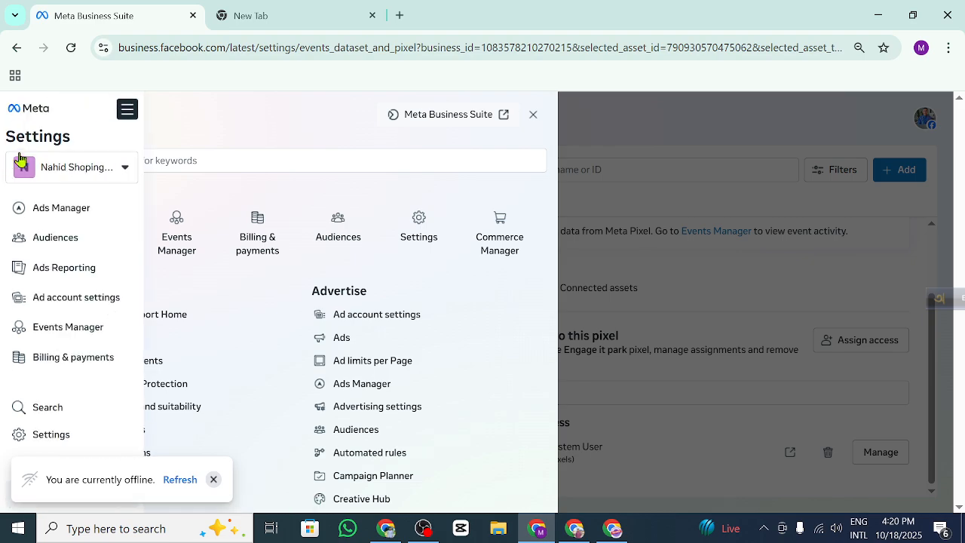
pyautogui.click(537, 118)
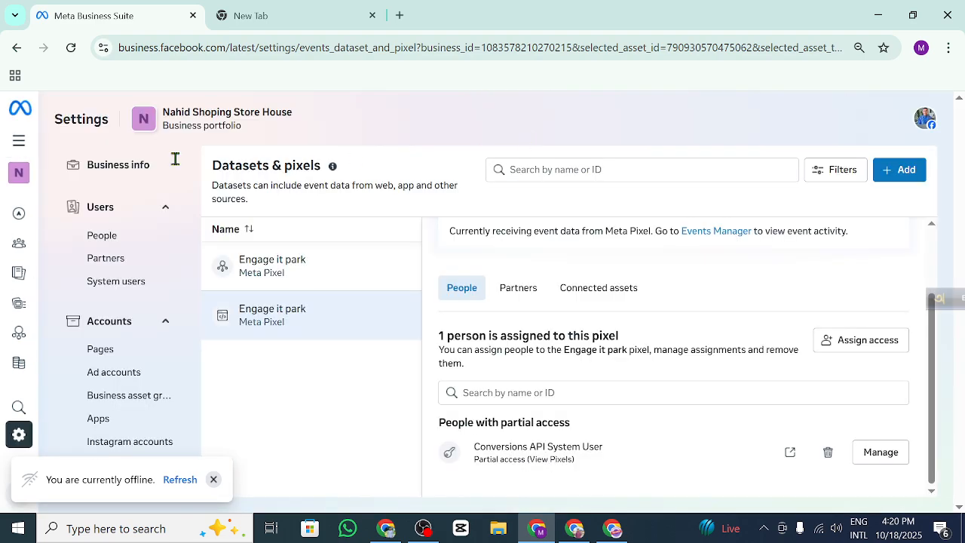
pyautogui.click(16, 49)
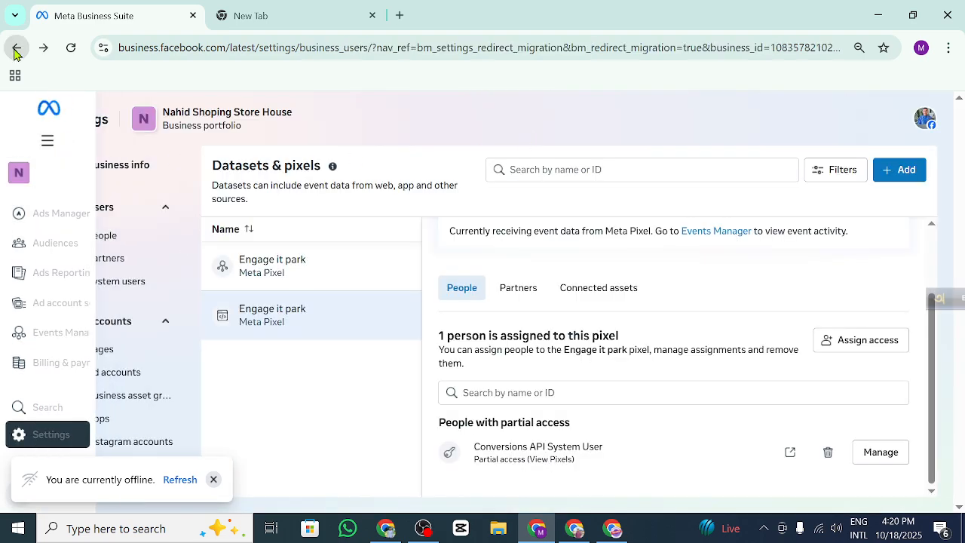
pyautogui.click(16, 49)
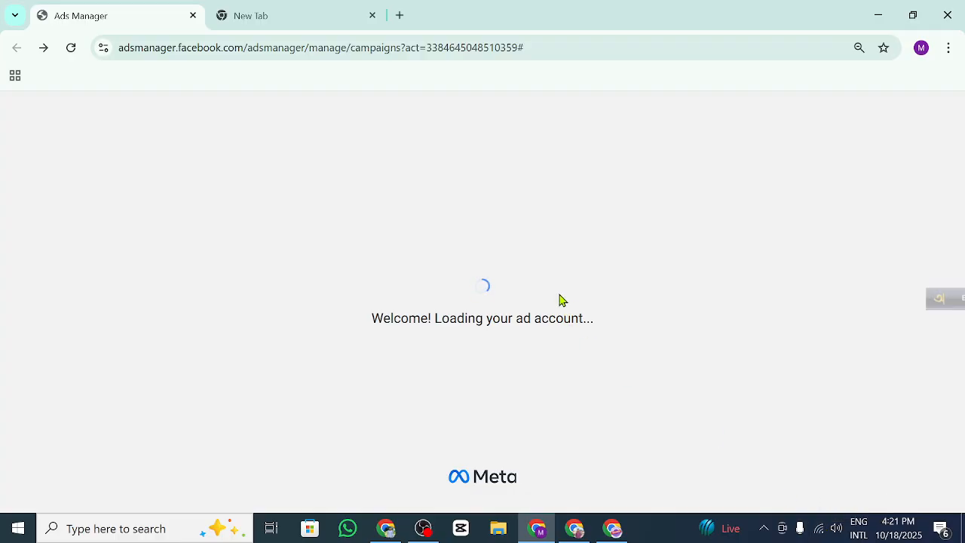
pyautogui.click(72, 51)
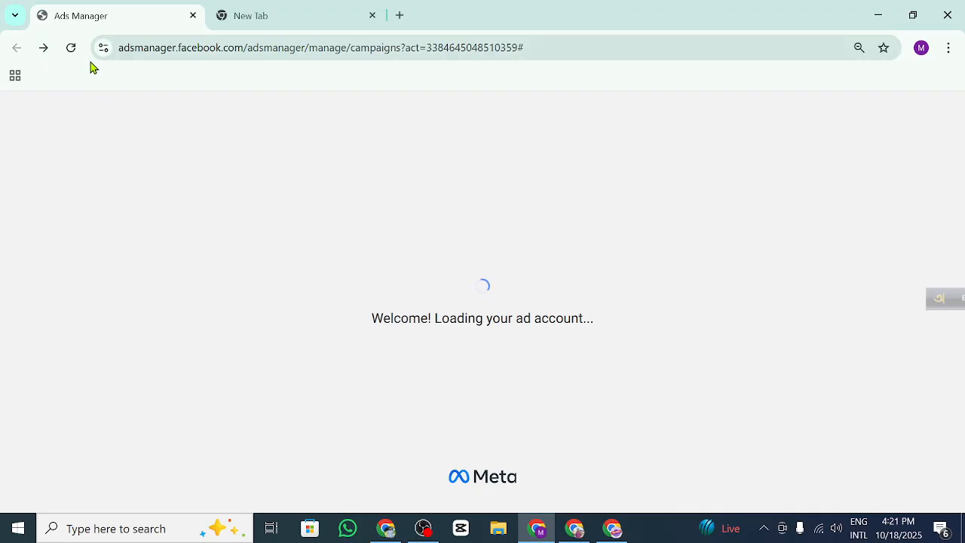
# Step: Close the Ads Manager page, try to load Facebook, and close that browser window
pyautogui.click(193, 16)
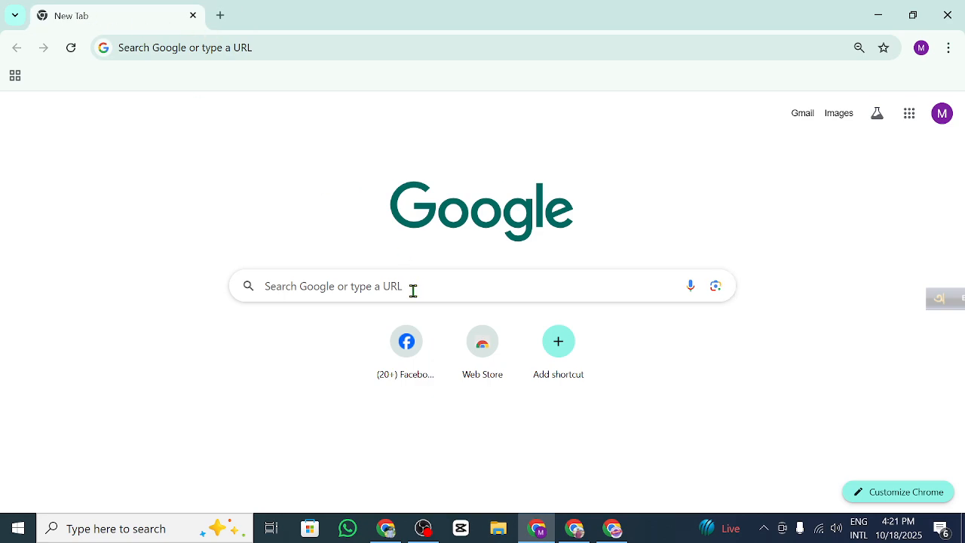
pyautogui.click(405, 370)
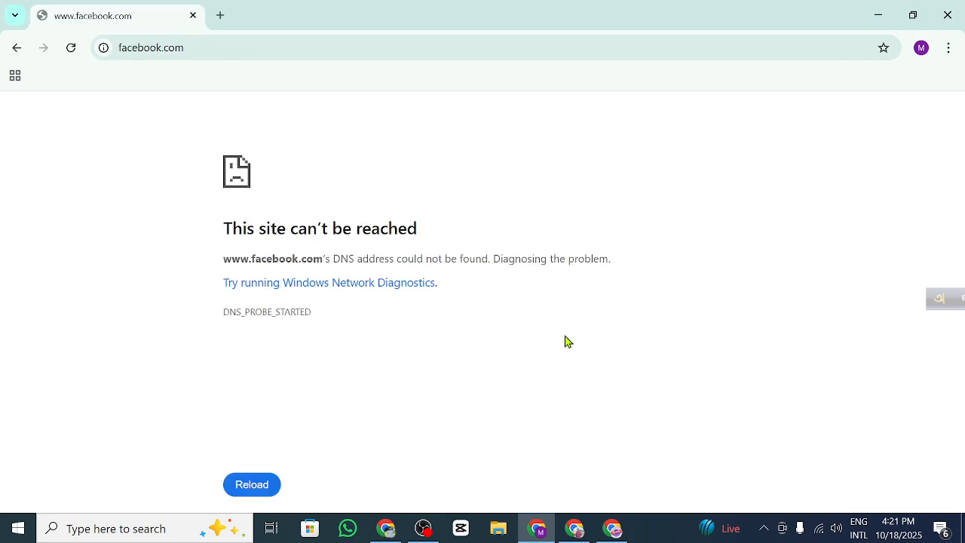
pyautogui.click(71, 57)
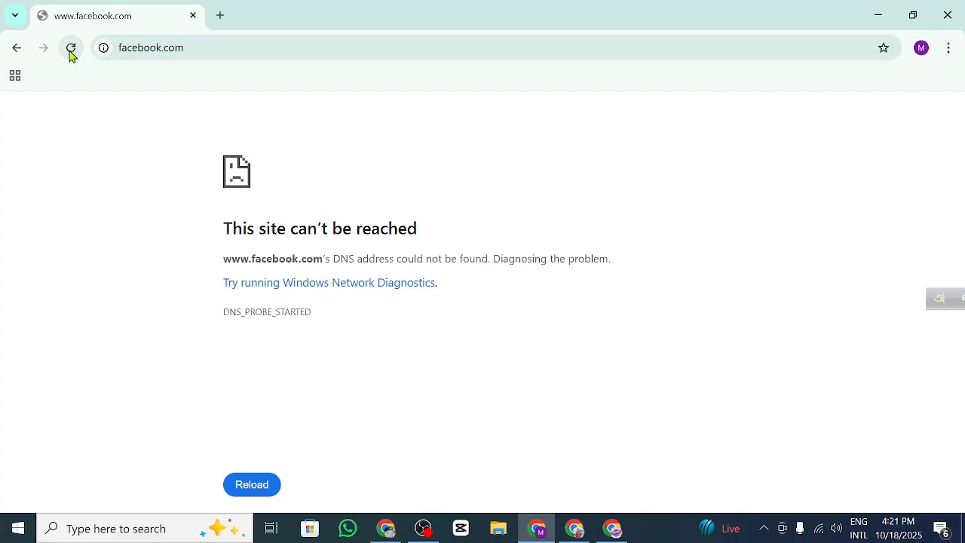
pyautogui.click(193, 15)
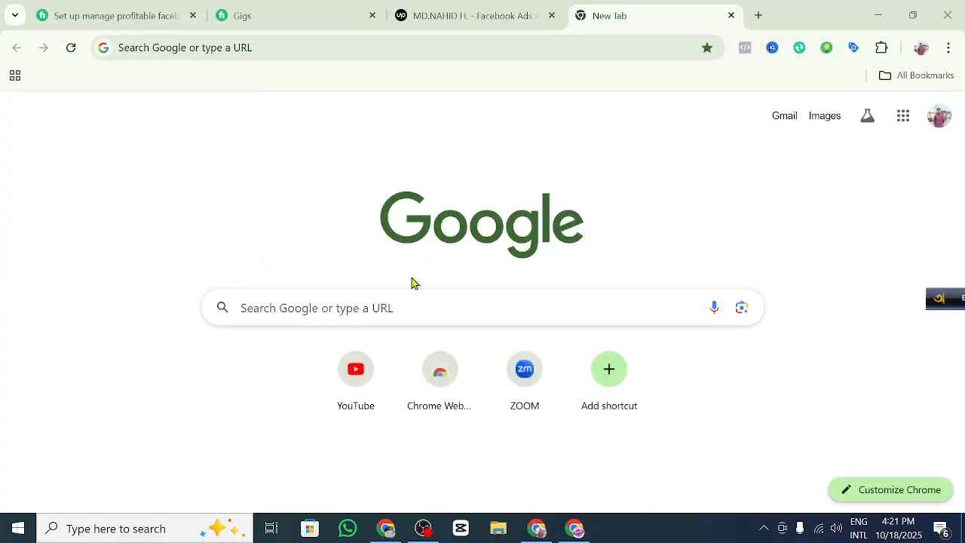
# Step: Restart Wi-Fi and reconnect the computer to the wireless network used before
pyautogui.click(820, 529)
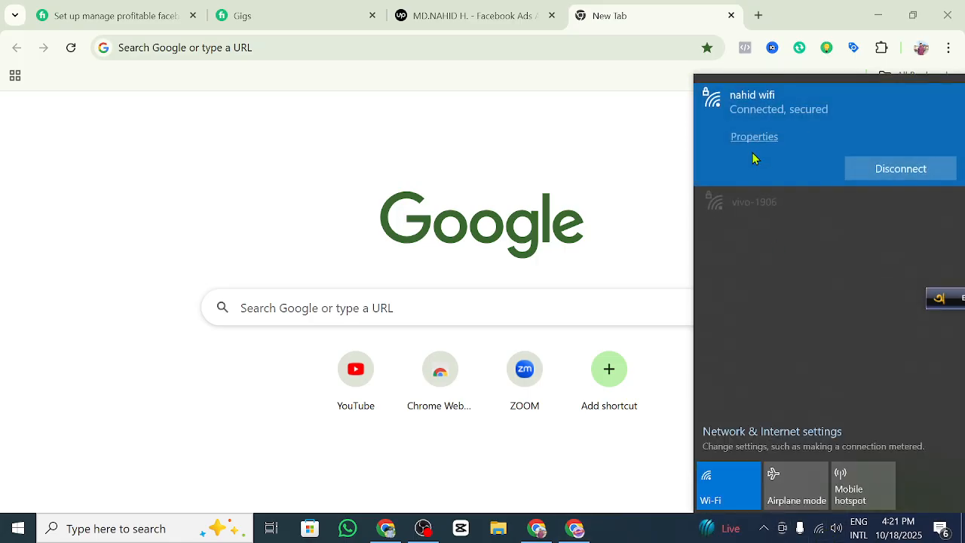
pyautogui.click(750, 493)
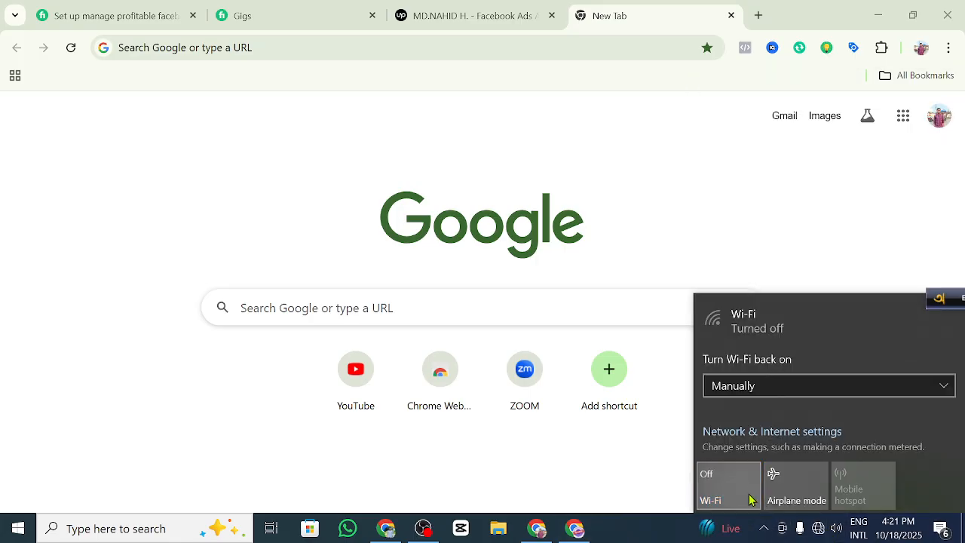
pyautogui.click(722, 471)
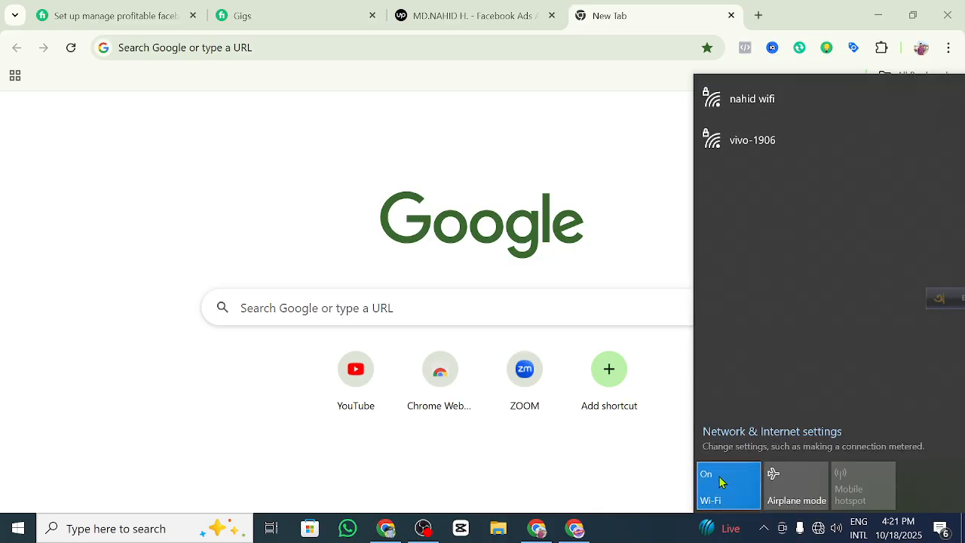
pyautogui.click(745, 96)
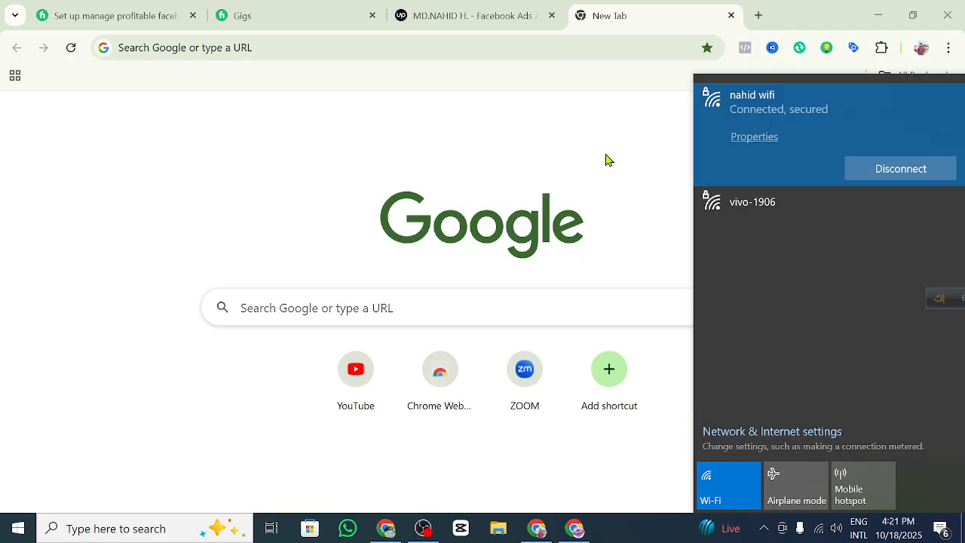
pyautogui.click(541, 99)
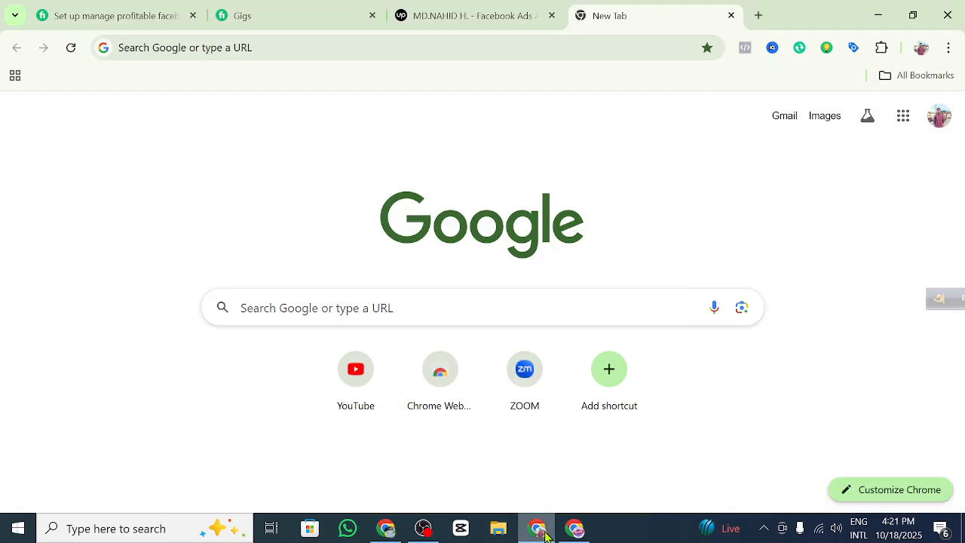
# Step: Switch to the Chrome profile used for the ad account, open Facebook and go to Meta Business Suite
pyautogui.moveTo(576, 532)
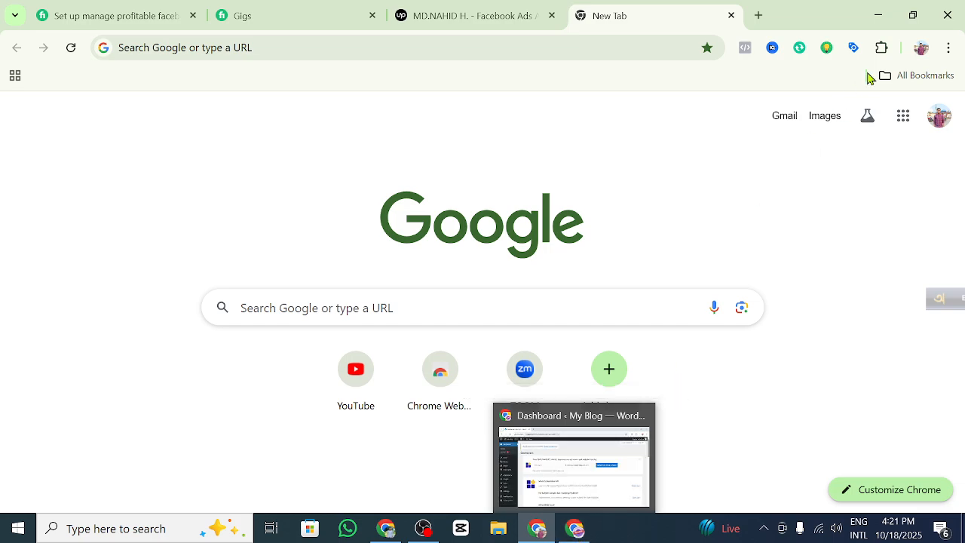
pyautogui.click(920, 47)
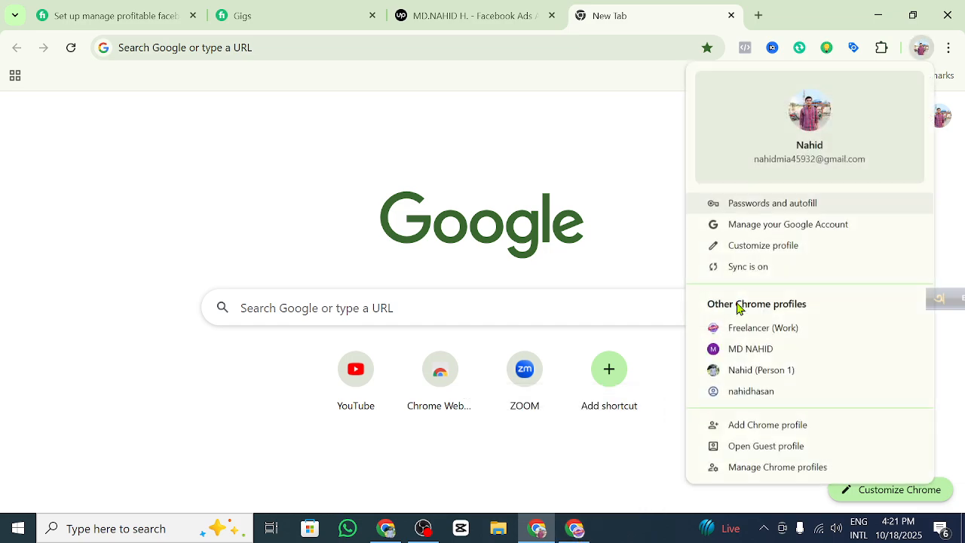
pyautogui.click(760, 349)
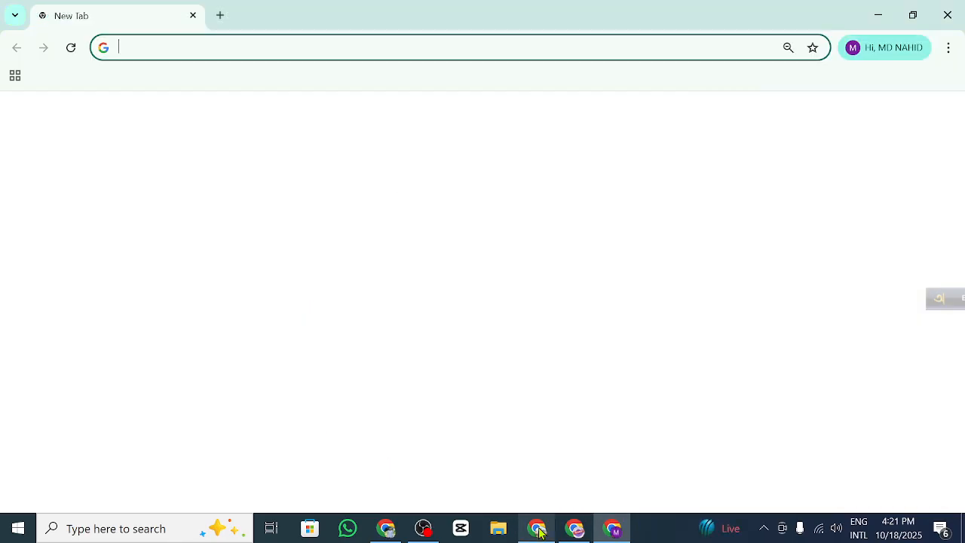
pyautogui.click(402, 359)
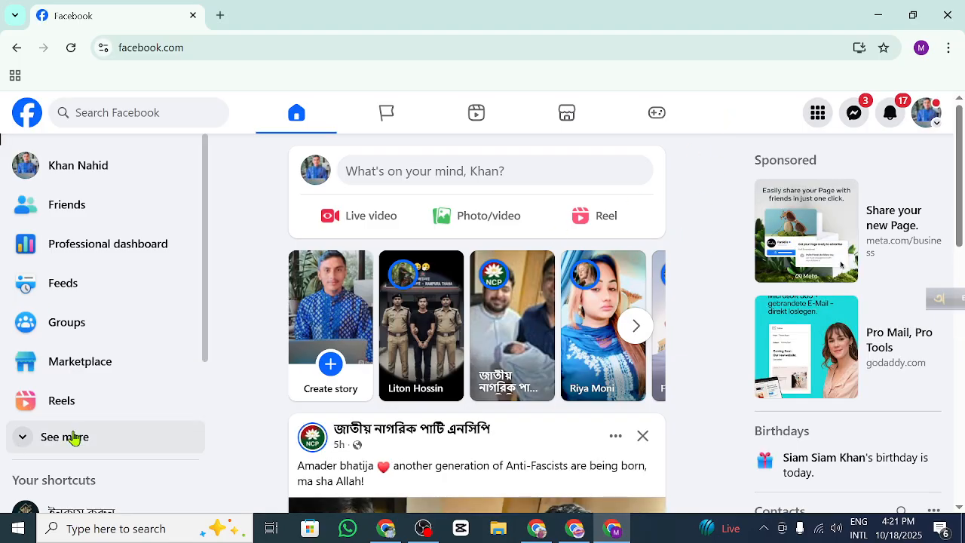
pyautogui.click(817, 119)
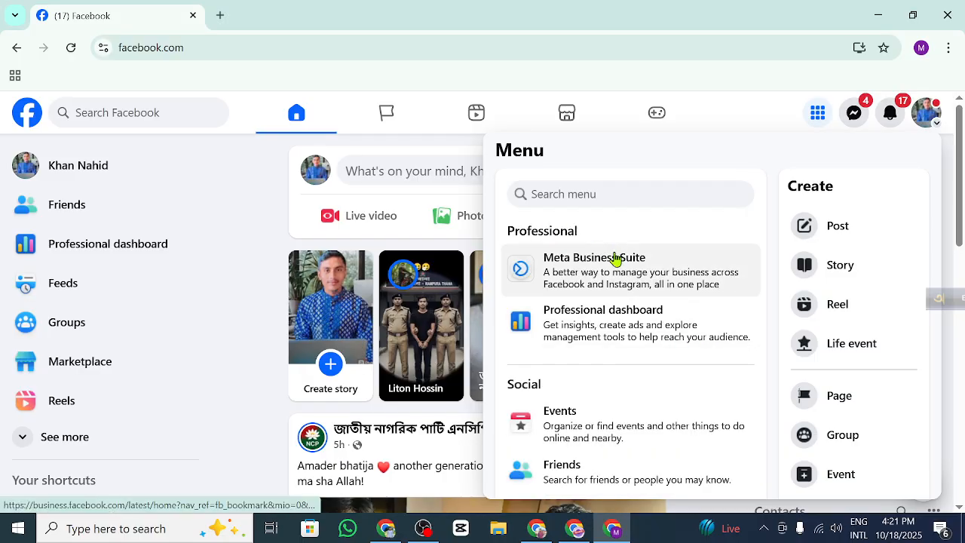
pyautogui.click(617, 260)
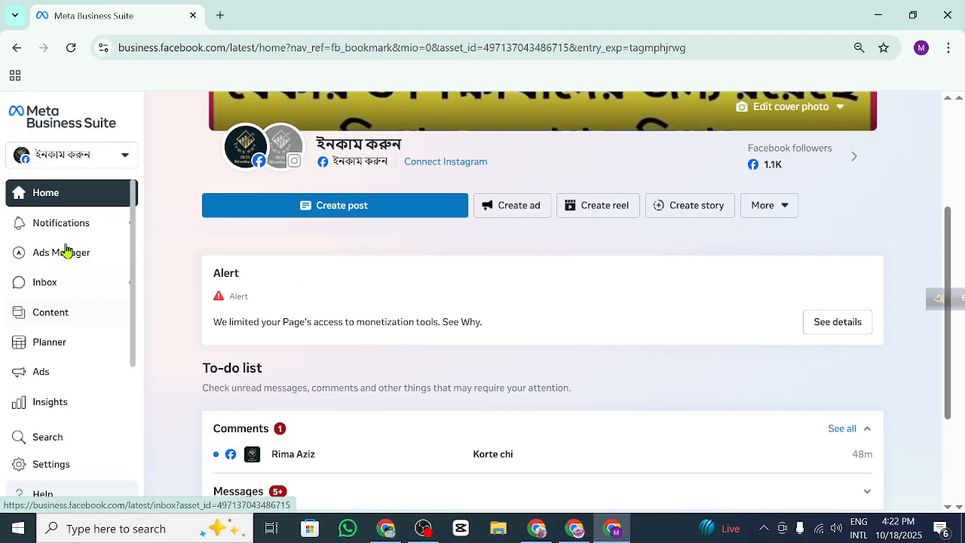
# Step: Open the Ads Manager campaigns page and go to the ad account's Audiences page
pyautogui.moveTo(82, 252)
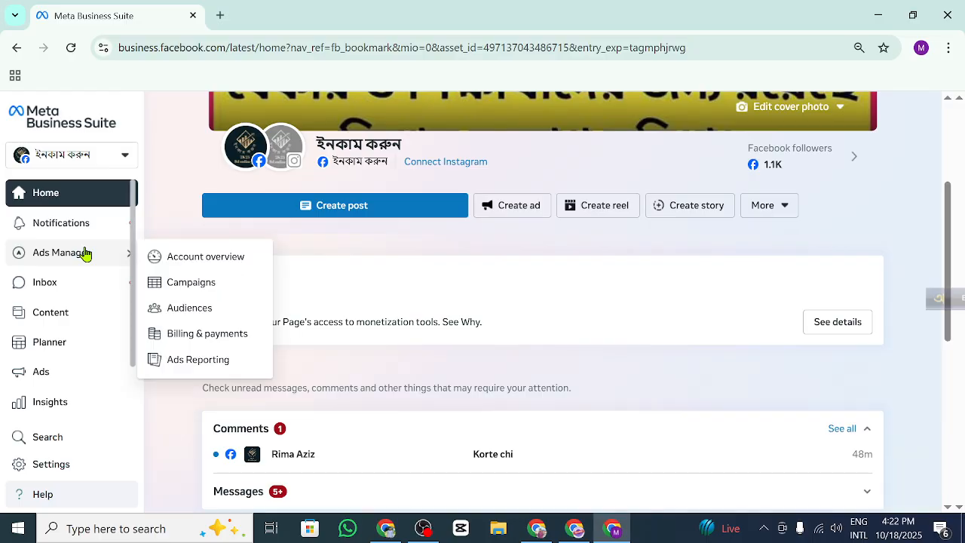
pyautogui.click(211, 280)
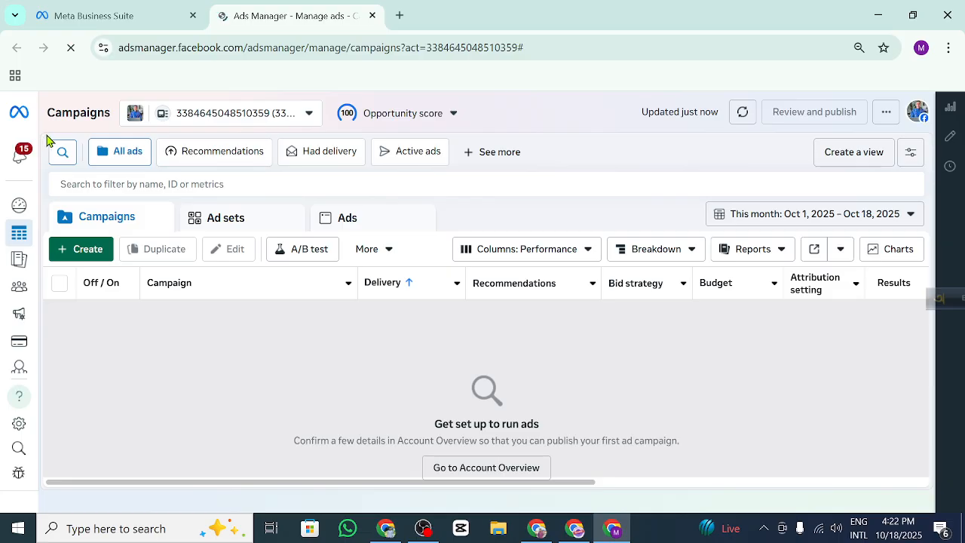
pyautogui.moveTo(16, 202)
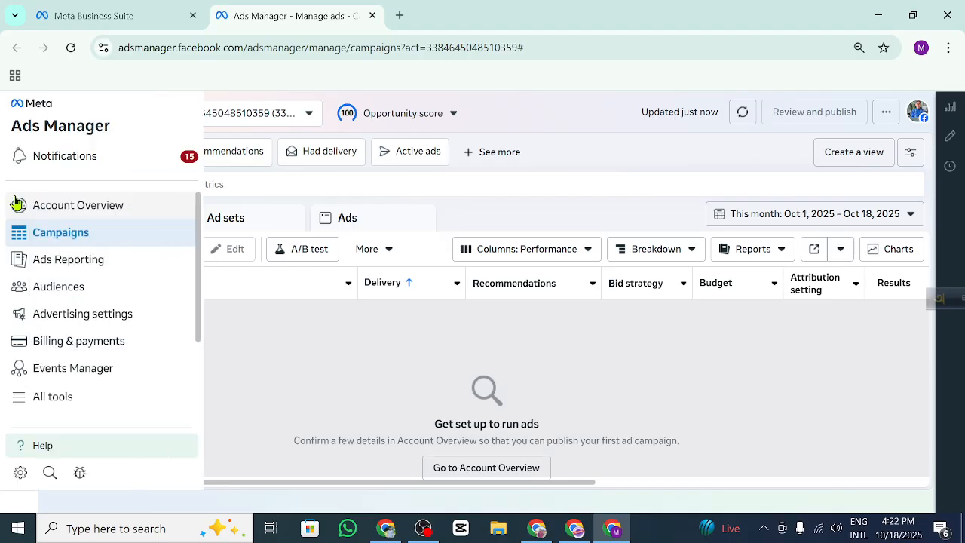
pyautogui.click(62, 286)
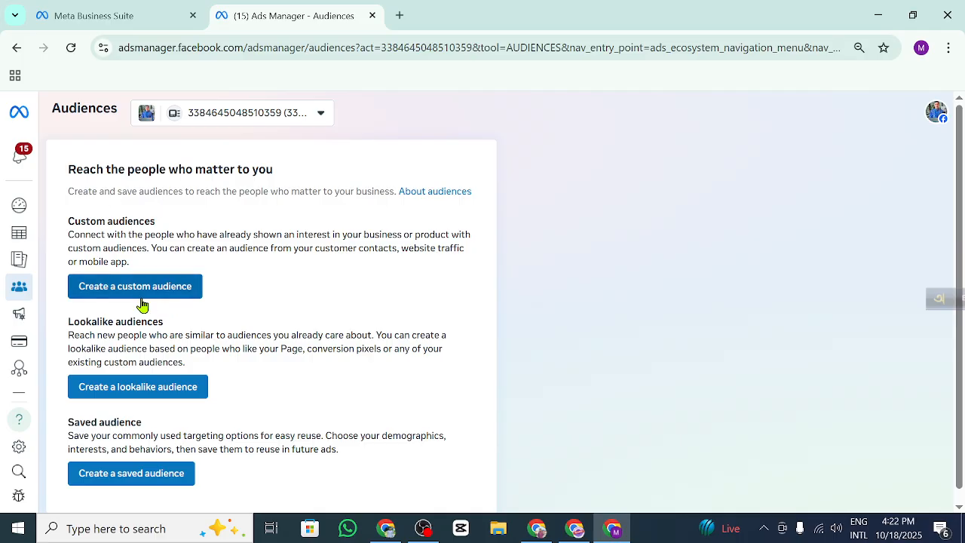
# Step: Examine the custom, lookalike and saved audience options on the Audiences page
pyautogui.scroll(-1, 181, 303)
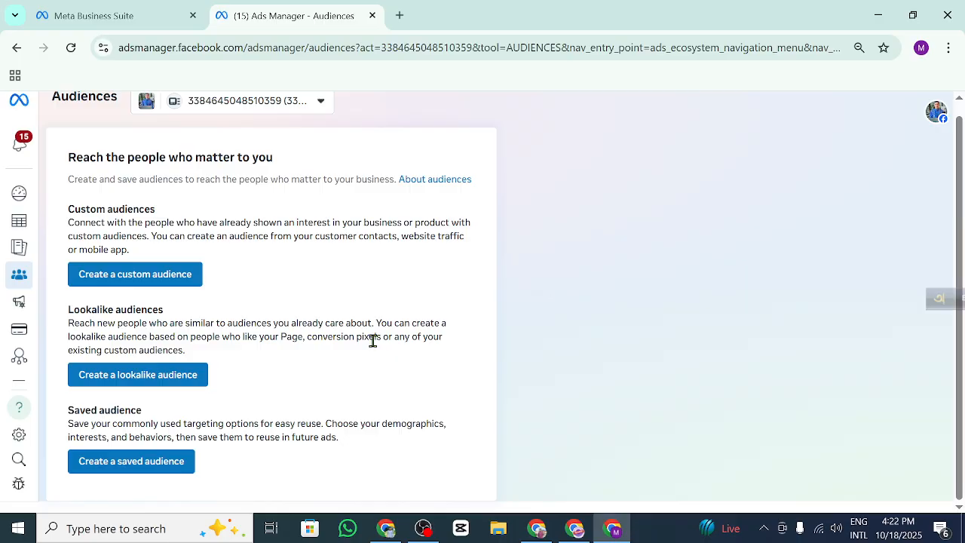
pyautogui.hotkey('ctrl', '-')
pyautogui.hotkey('ctrl', '-')
pyautogui.hotkey('ctrl', '+')
pyautogui.hotkey('ctrl', '+')
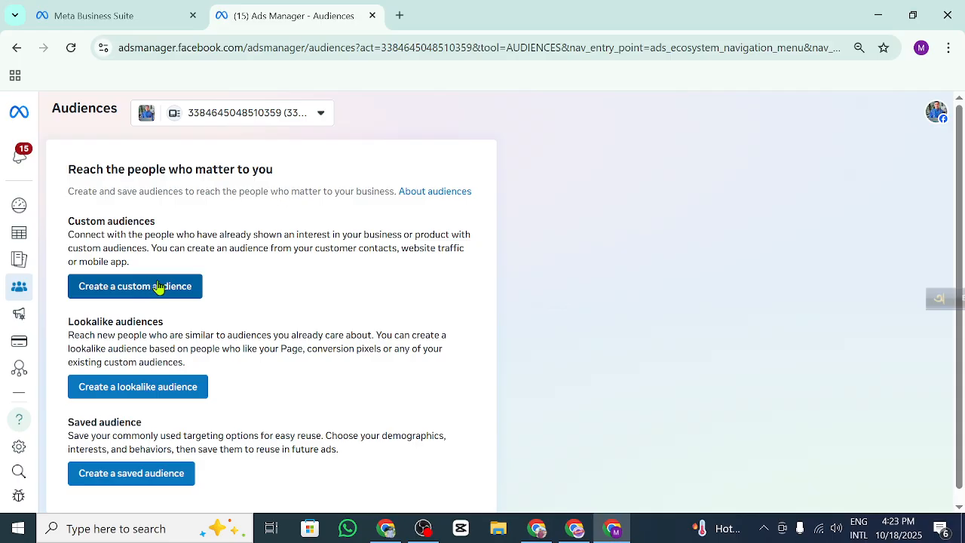
# Step: Start a custom audience with Website as its source
pyautogui.click(158, 286)
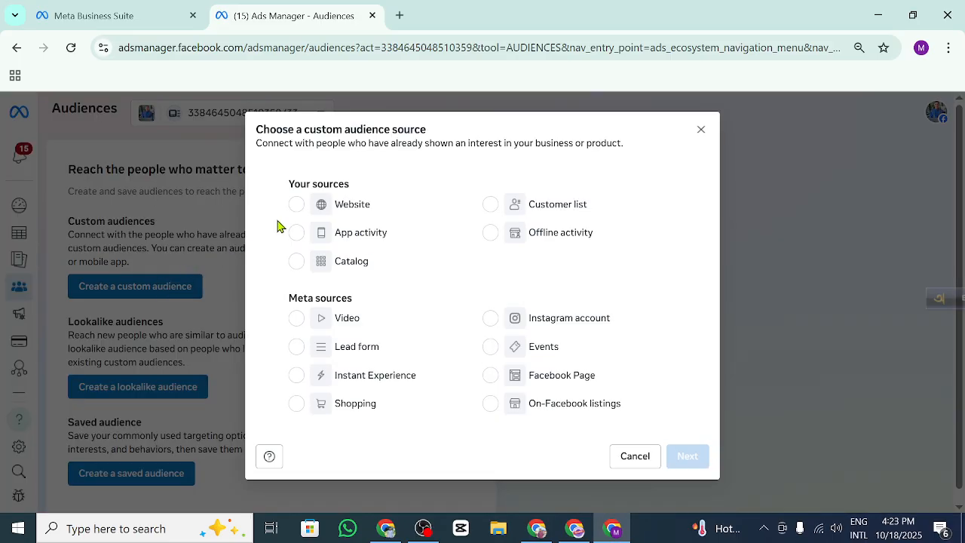
pyautogui.click(337, 204)
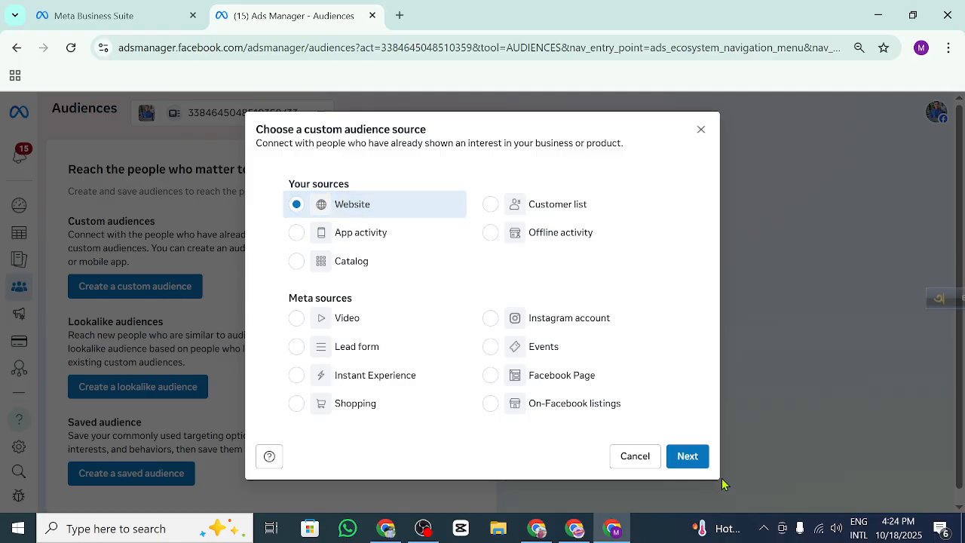
pyautogui.click(686, 455)
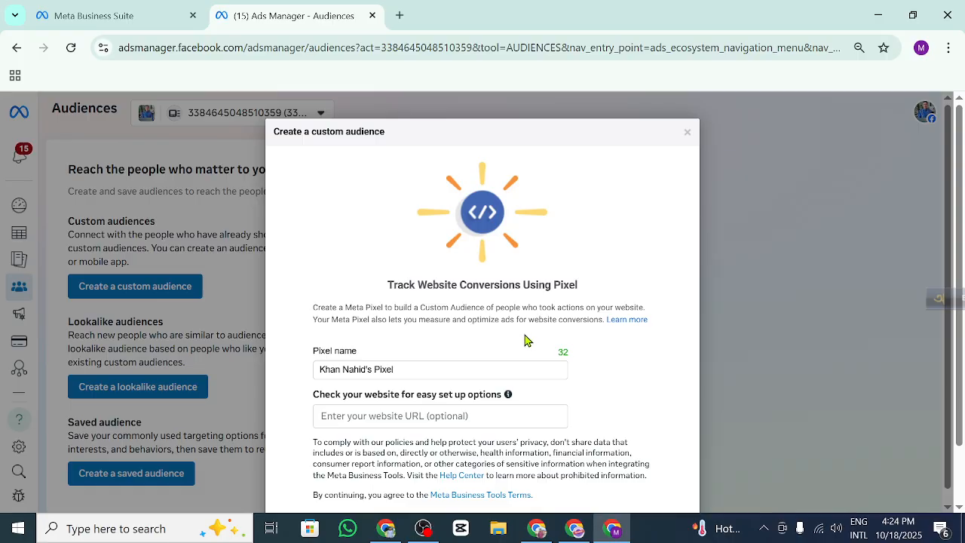
# Step: Create the Meta Pixel for website tracking with the suggested pixel name and no website URL
pyautogui.scroll(-1, 528, 341)
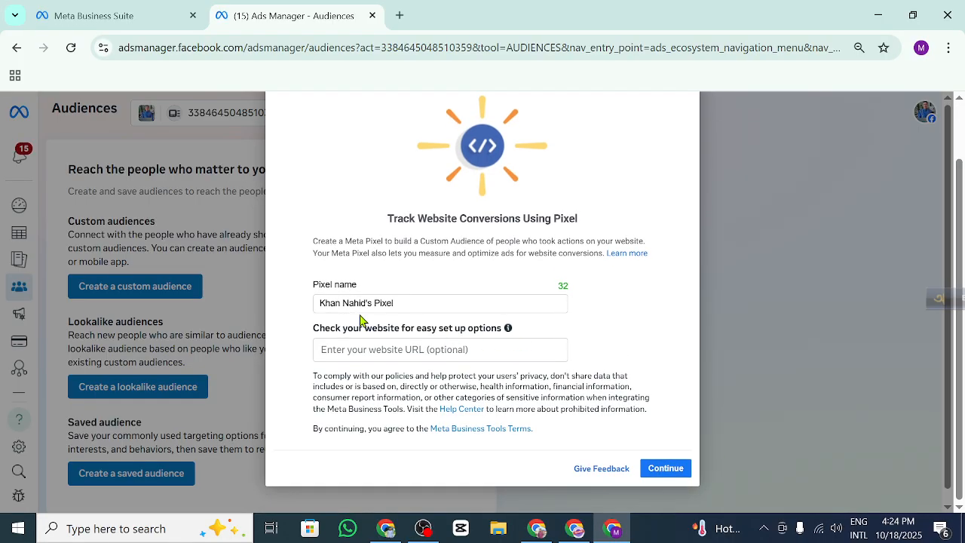
pyautogui.click(437, 302)
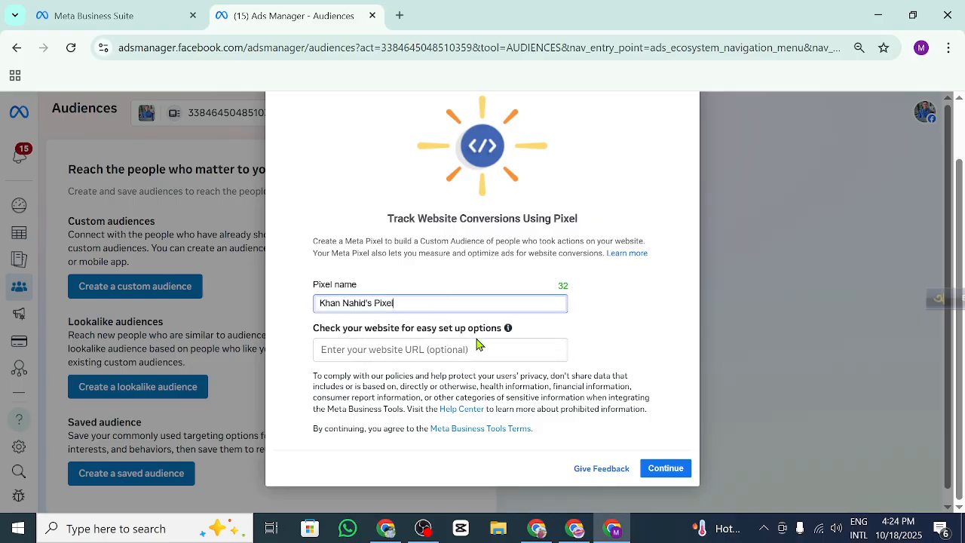
pyautogui.click(381, 347)
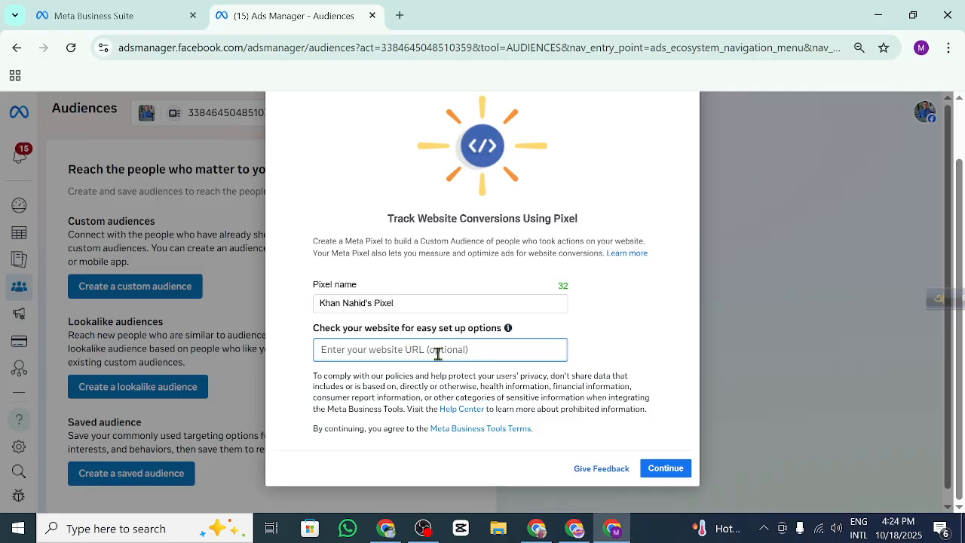
pyautogui.click(437, 299)
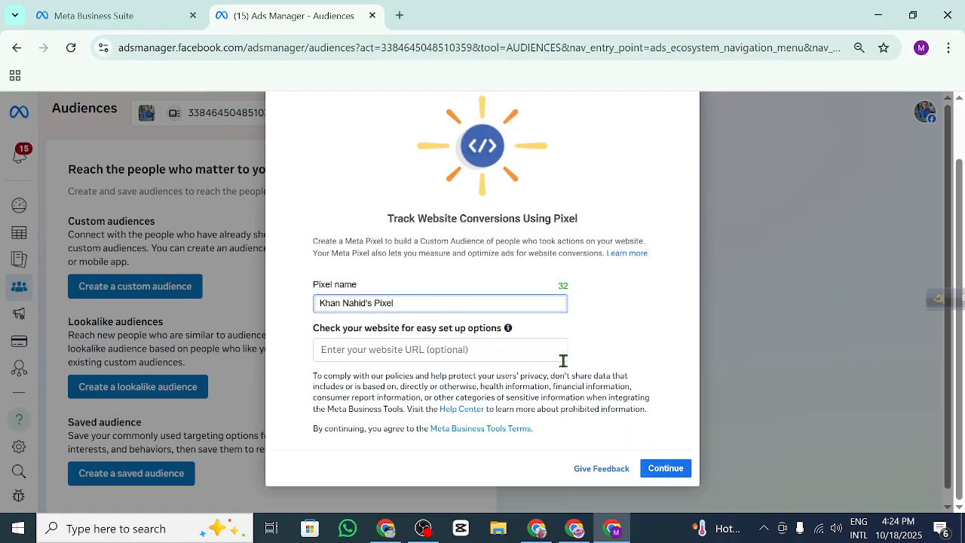
pyautogui.click(663, 468)
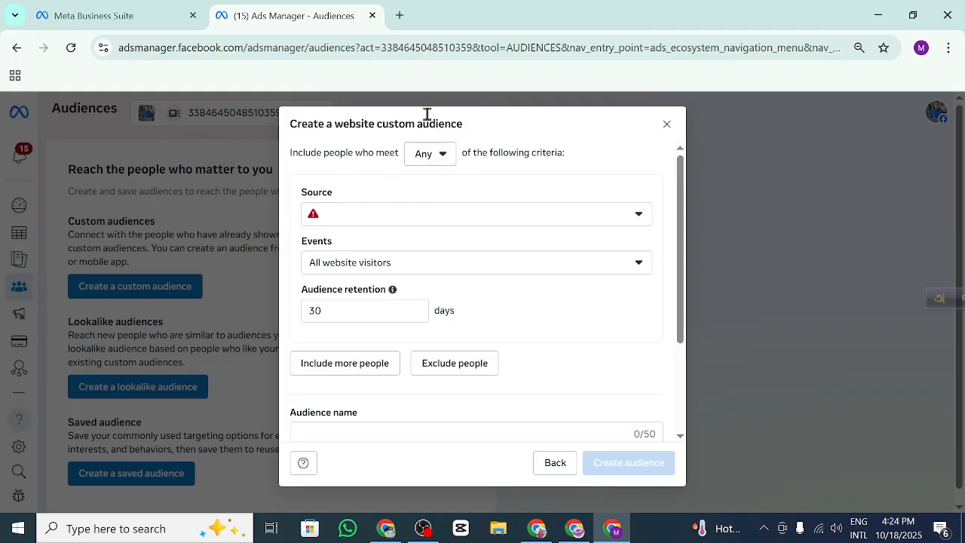
# Step: Set the website audience to meet All criteria, try to choose its source, and check the available event options
pyautogui.click(439, 163)
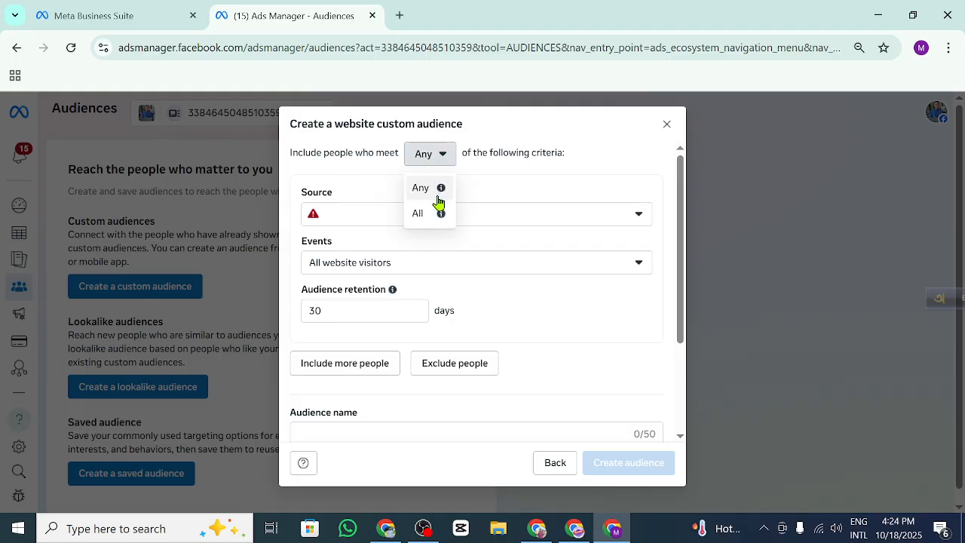
pyautogui.click(421, 216)
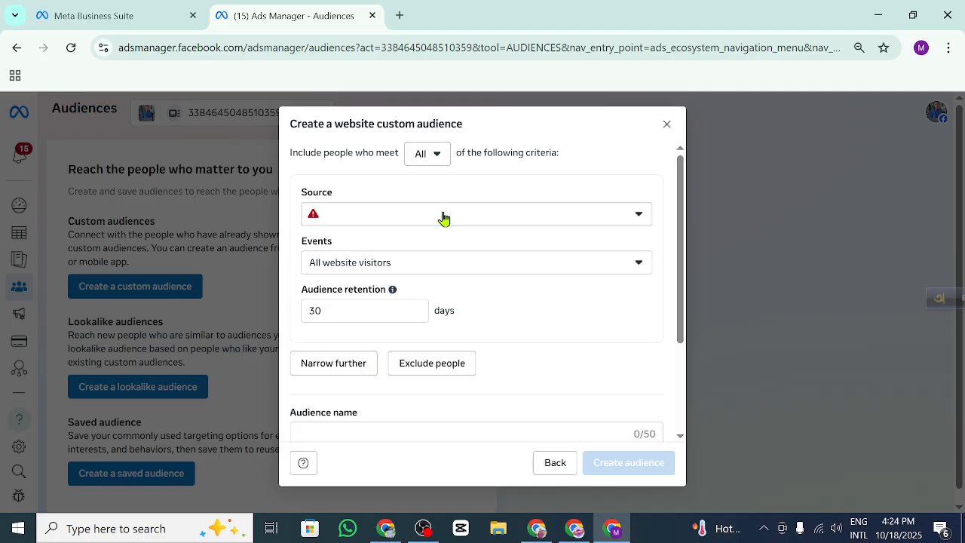
pyautogui.click(615, 221)
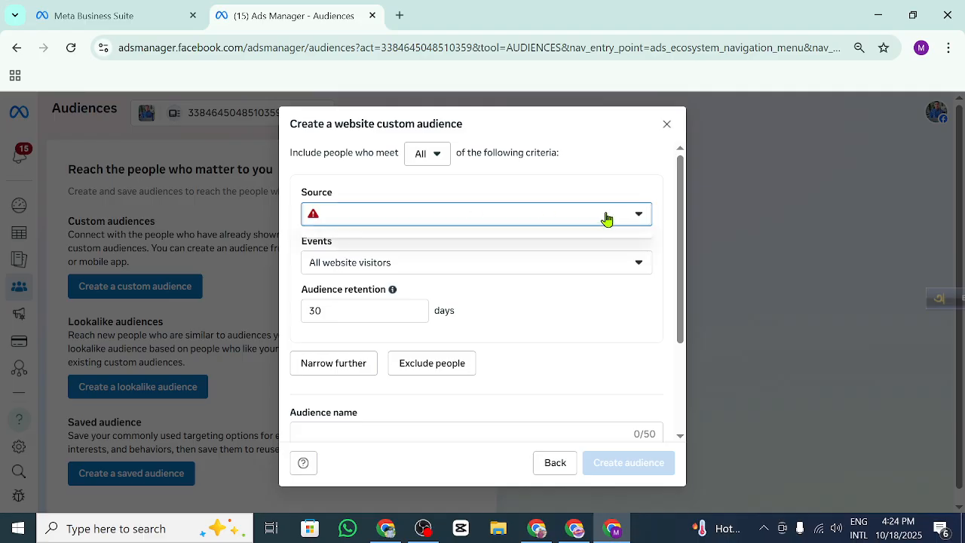
pyautogui.click(363, 216)
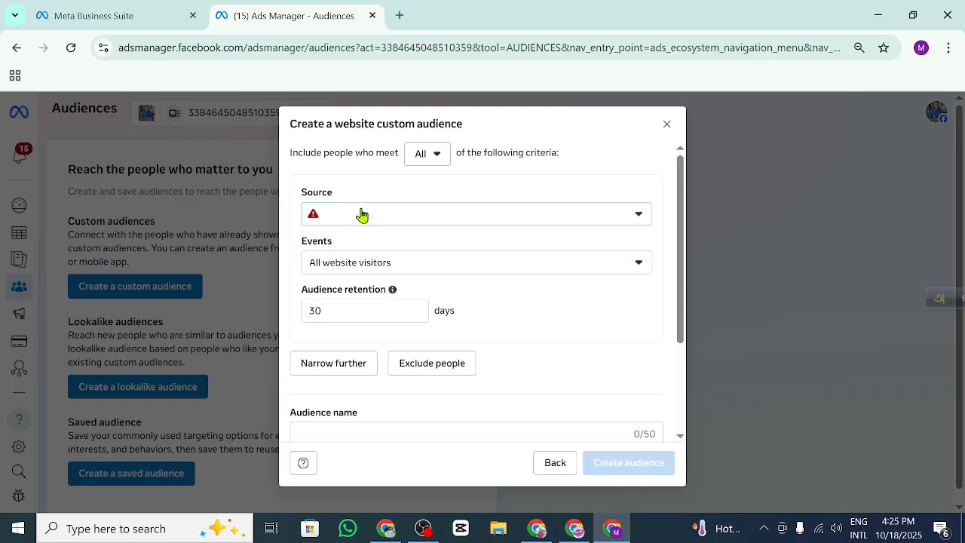
pyautogui.click(592, 216)
pyautogui.click(587, 214)
pyautogui.click(634, 264)
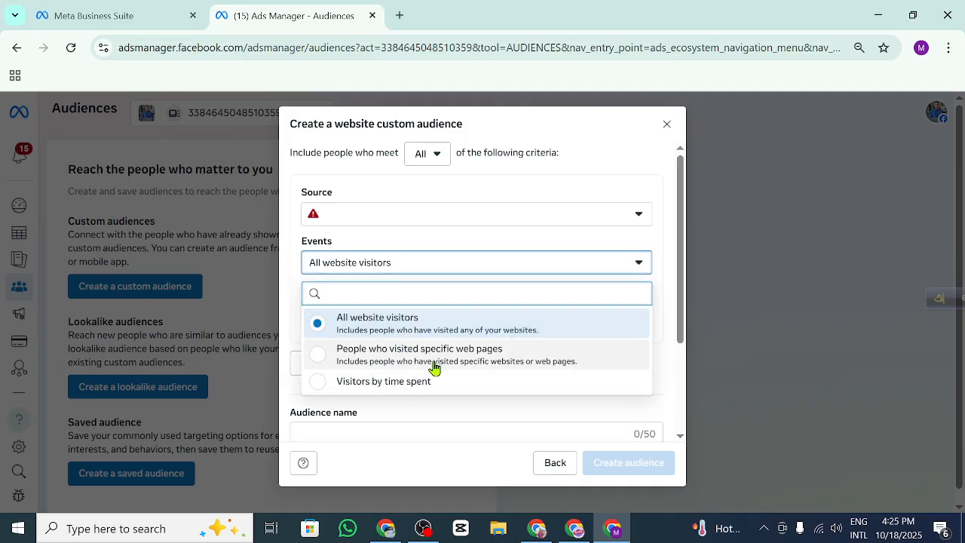
pyautogui.click(608, 267)
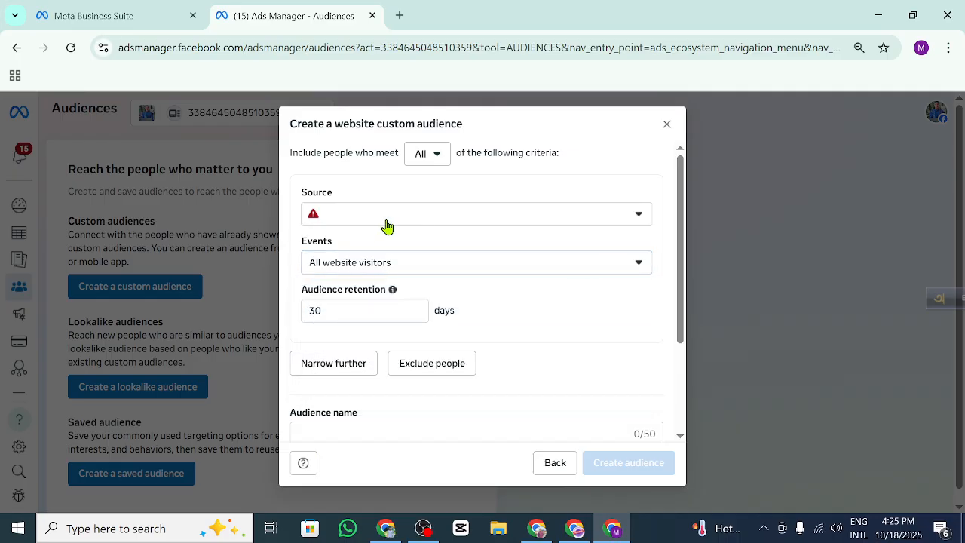
pyautogui.click(375, 219)
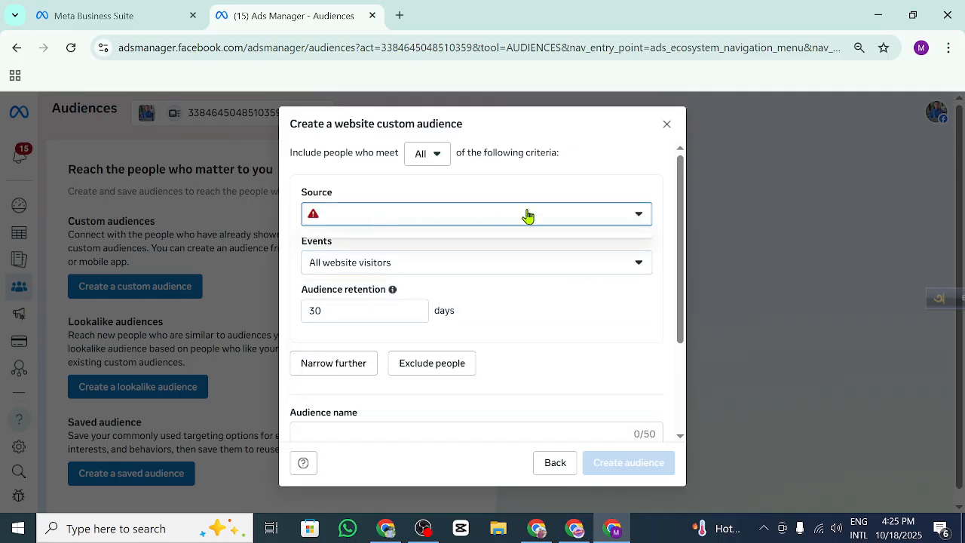
pyautogui.click(613, 215)
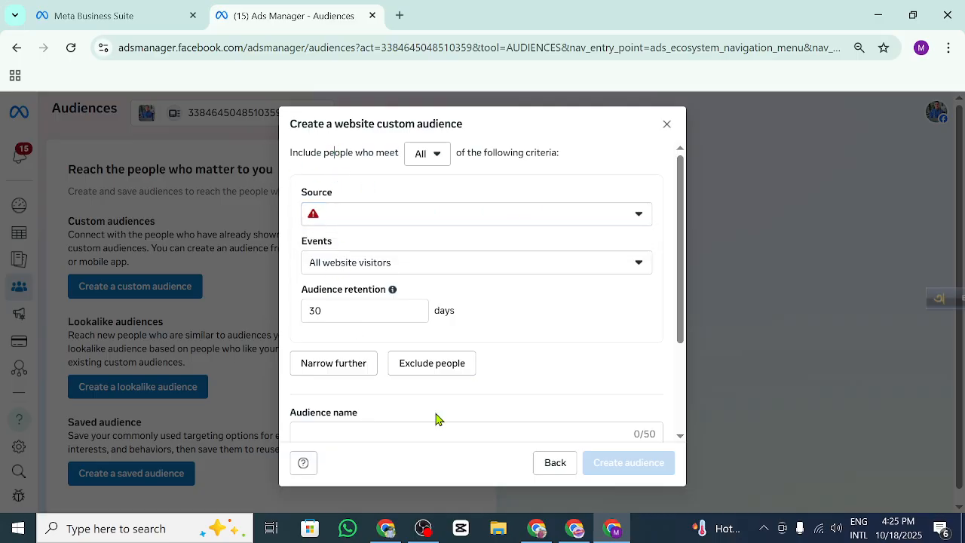
pyautogui.click(554, 462)
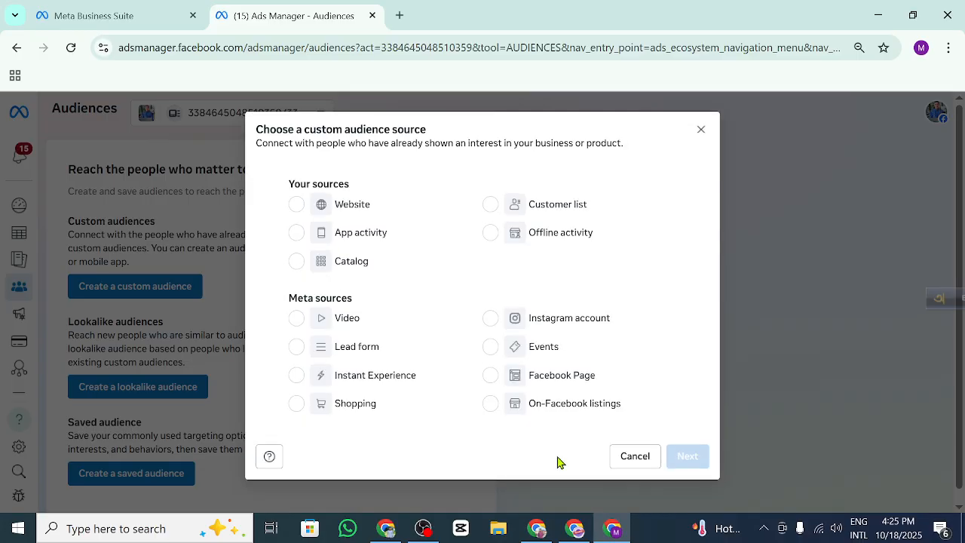
pyautogui.click(296, 204)
pyautogui.click(687, 456)
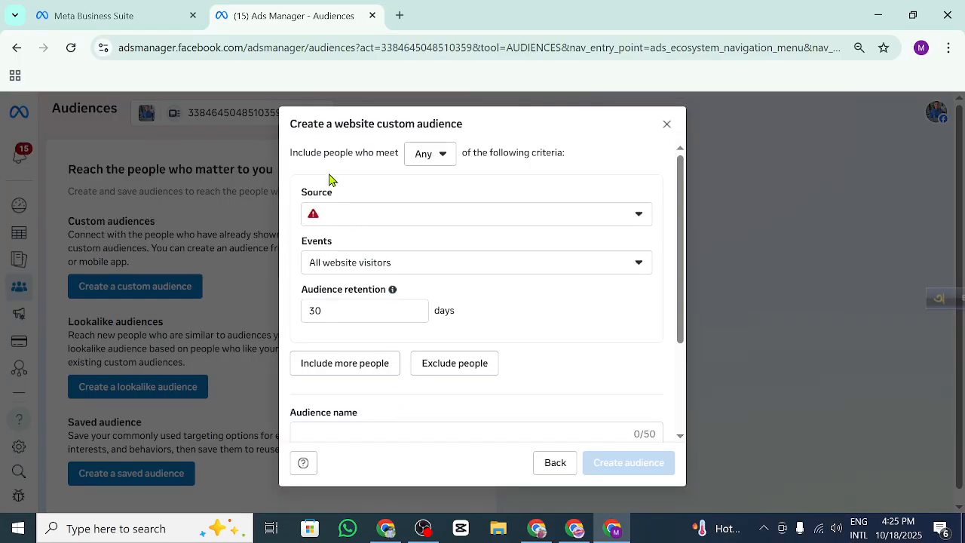
pyautogui.click(555, 462)
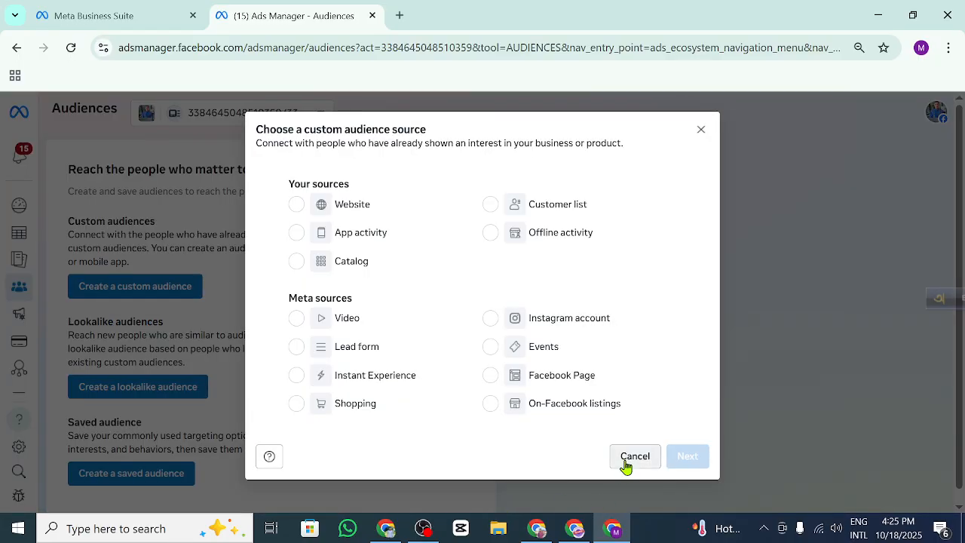
pyautogui.click(626, 461)
# Step: Start another Website custom audience requiring All criteria, try to choose its source, and discard the form
pyautogui.click(146, 284)
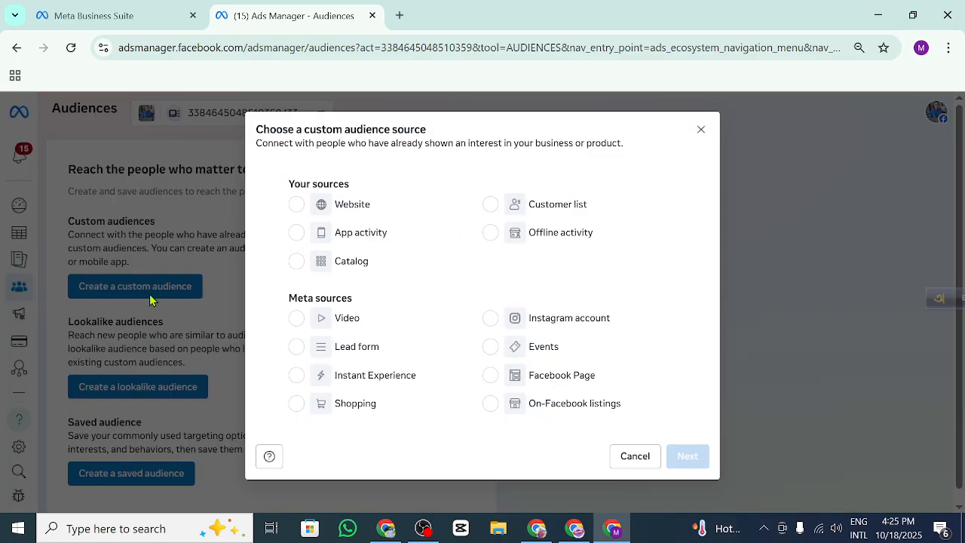
pyautogui.click(334, 210)
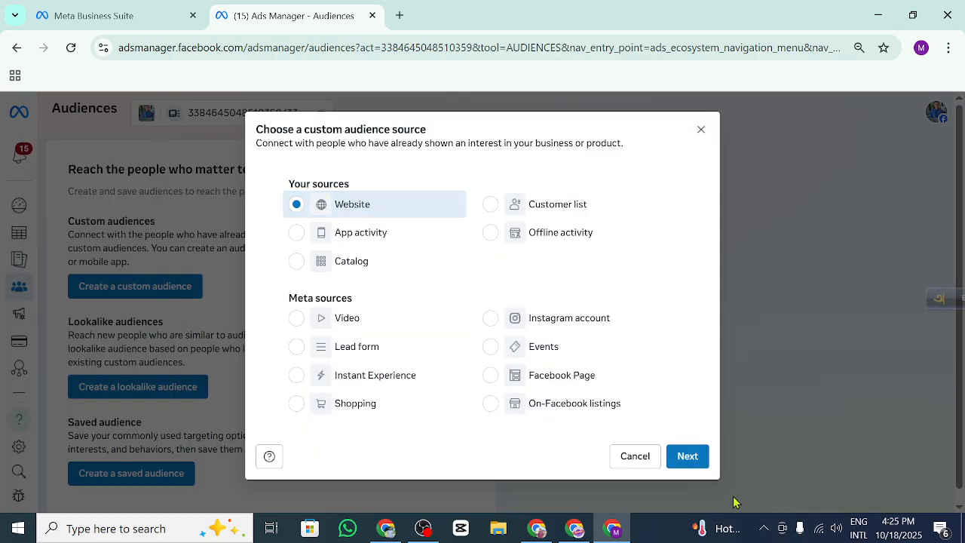
pyautogui.click(684, 457)
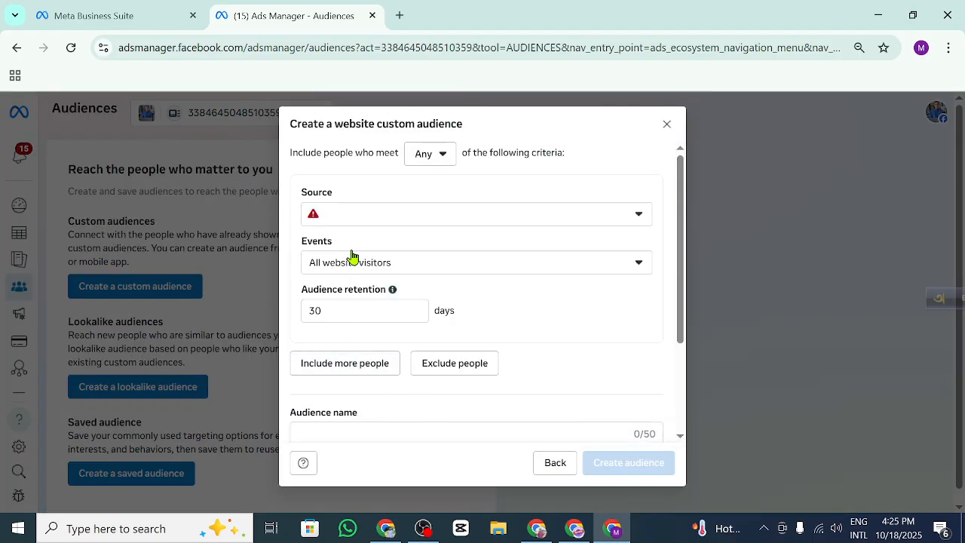
pyautogui.click(430, 154)
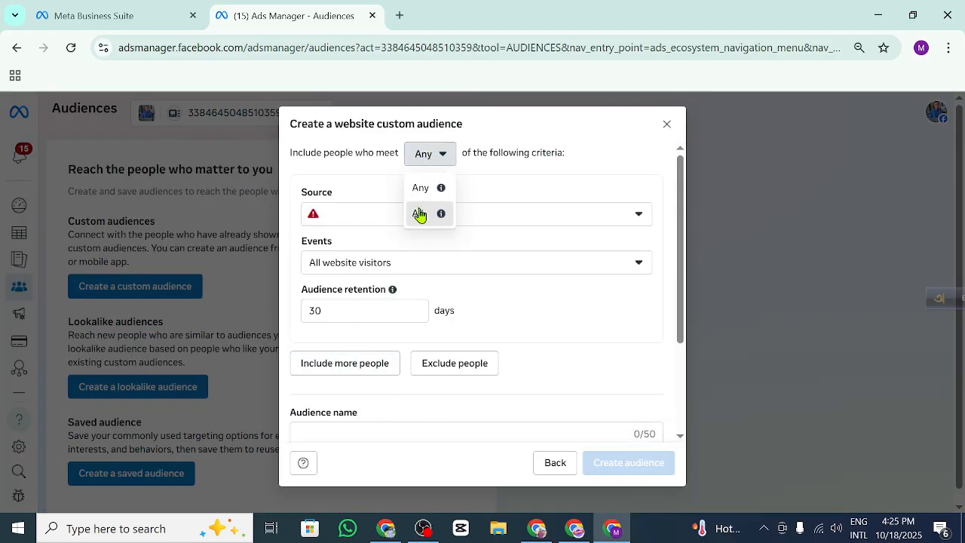
pyautogui.click(419, 214)
pyautogui.click(558, 213)
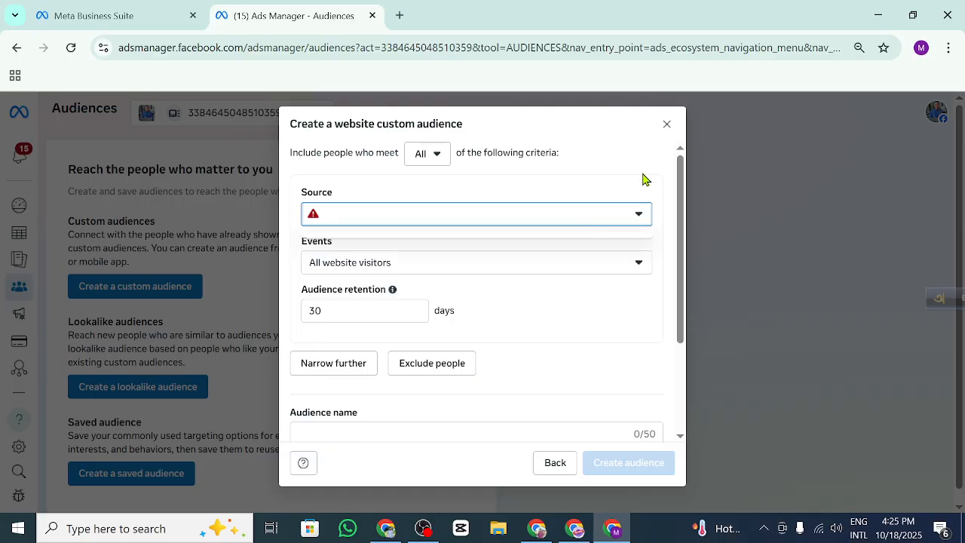
pyautogui.scroll(-3, 575, 256)
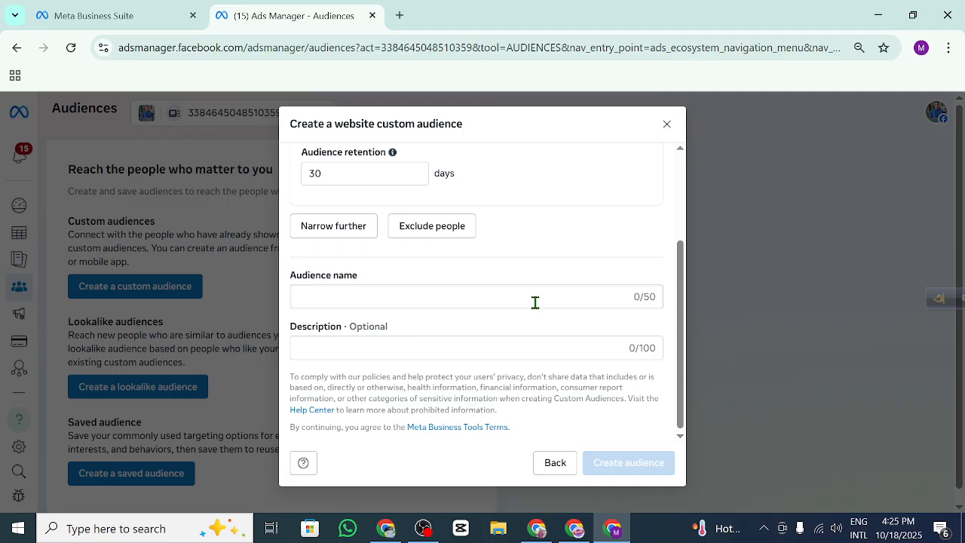
pyautogui.scroll(3, 424, 344)
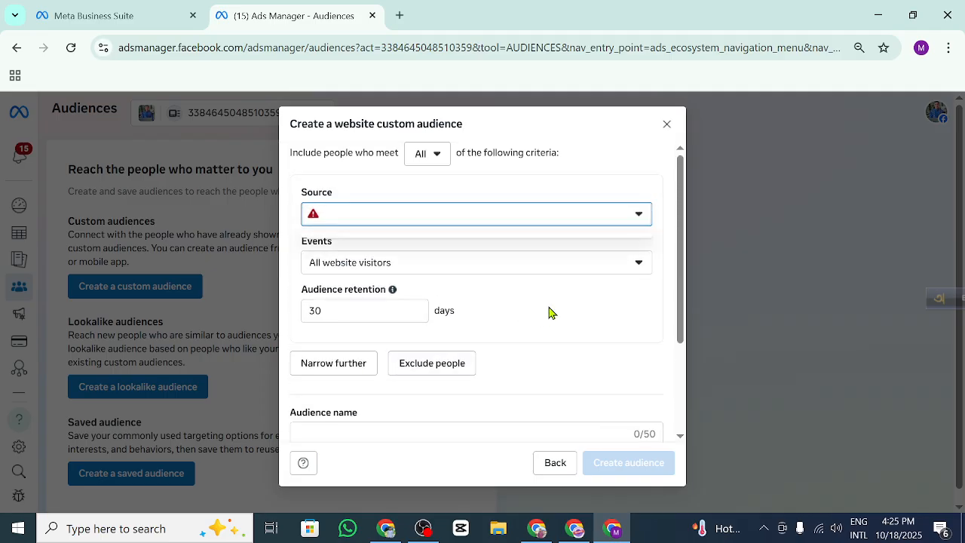
pyautogui.click(666, 124)
# Step: Reload the Audiences page and check the source choices for a Website custom audience, then close the form
pyautogui.click(71, 48)
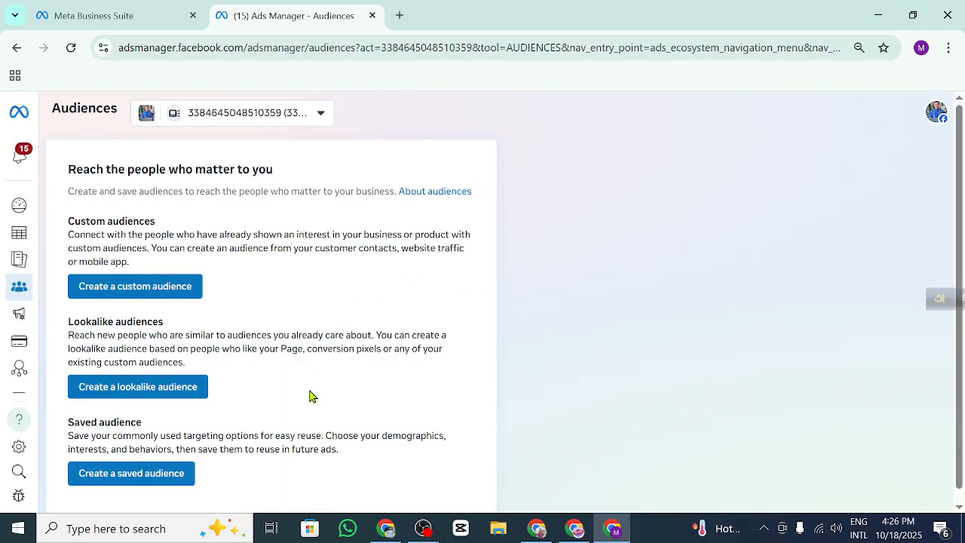
pyautogui.click(132, 293)
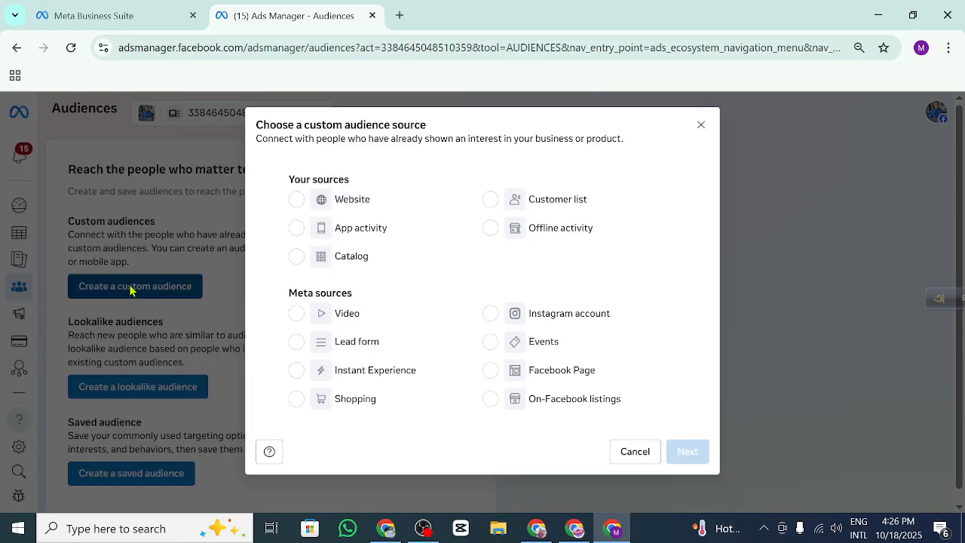
pyautogui.click(314, 205)
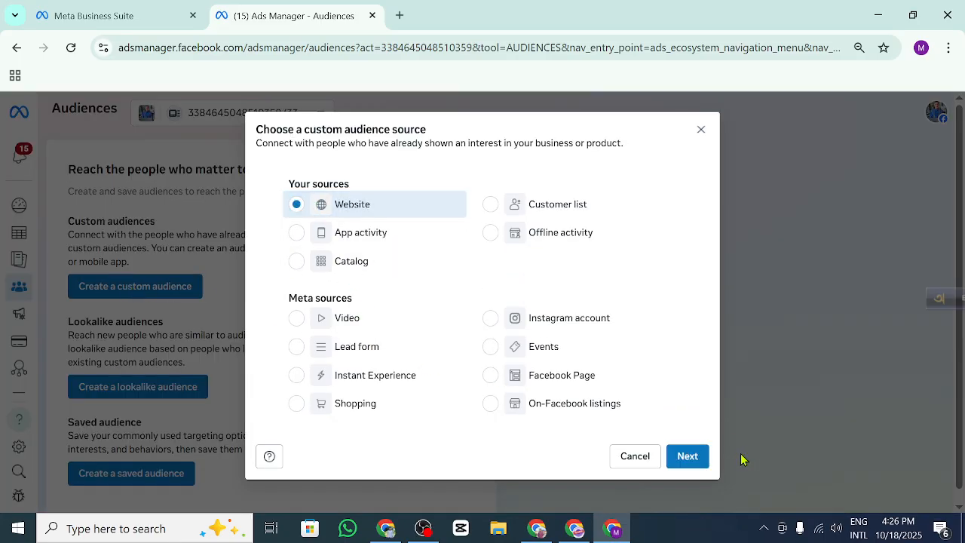
pyautogui.click(686, 456)
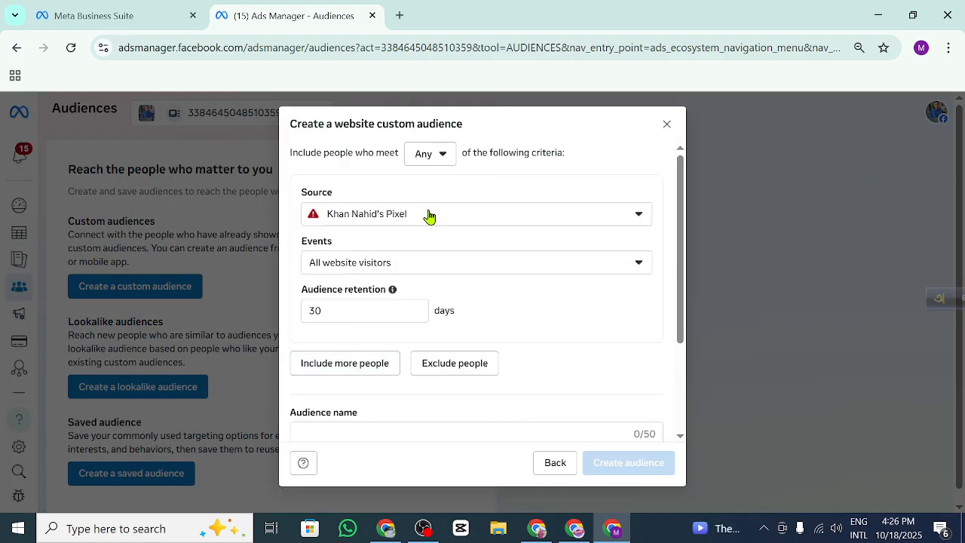
pyautogui.click(611, 220)
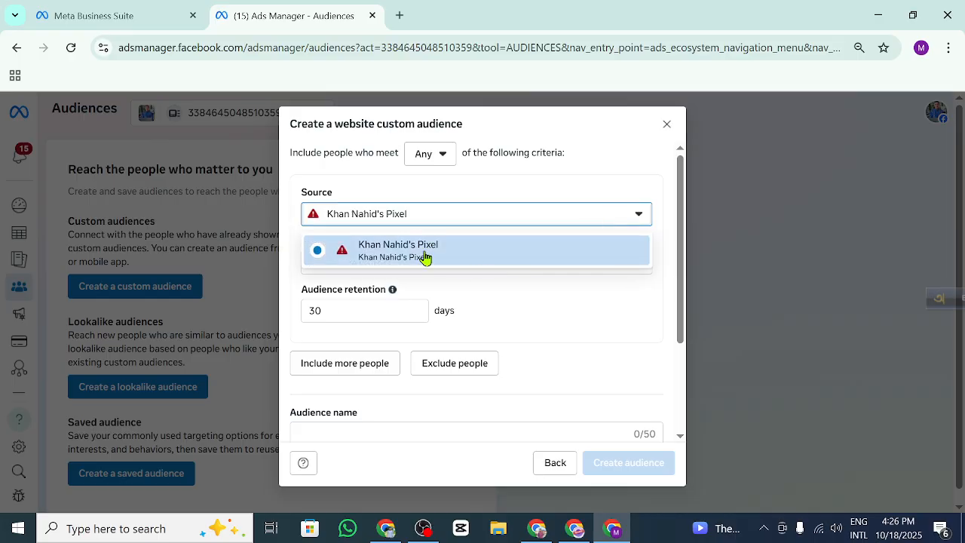
pyautogui.click(667, 123)
# Step: Switch the Audiences page to the expert business ad account in the Nahid Shoping Store House portfolio
pyautogui.click(282, 119)
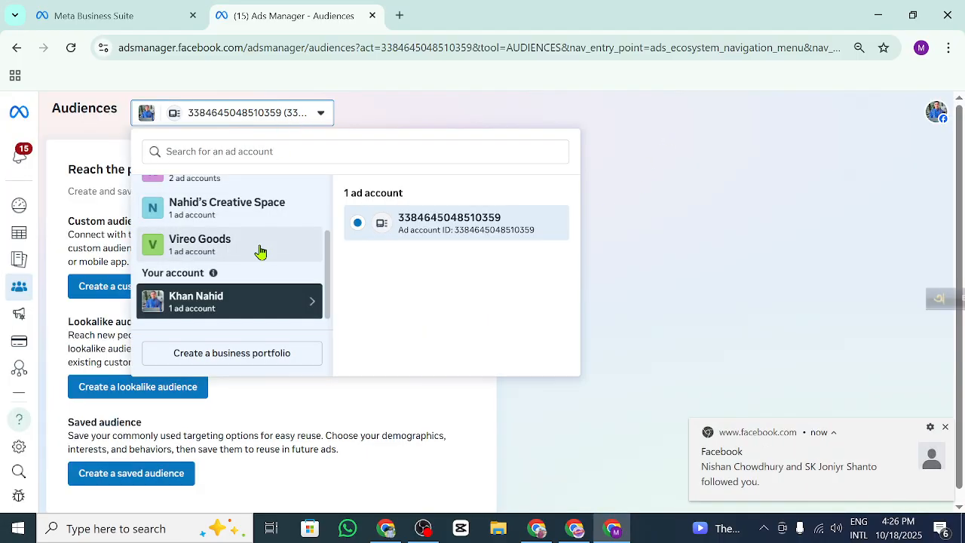
pyautogui.scroll(3, 258, 248)
pyautogui.click(228, 262)
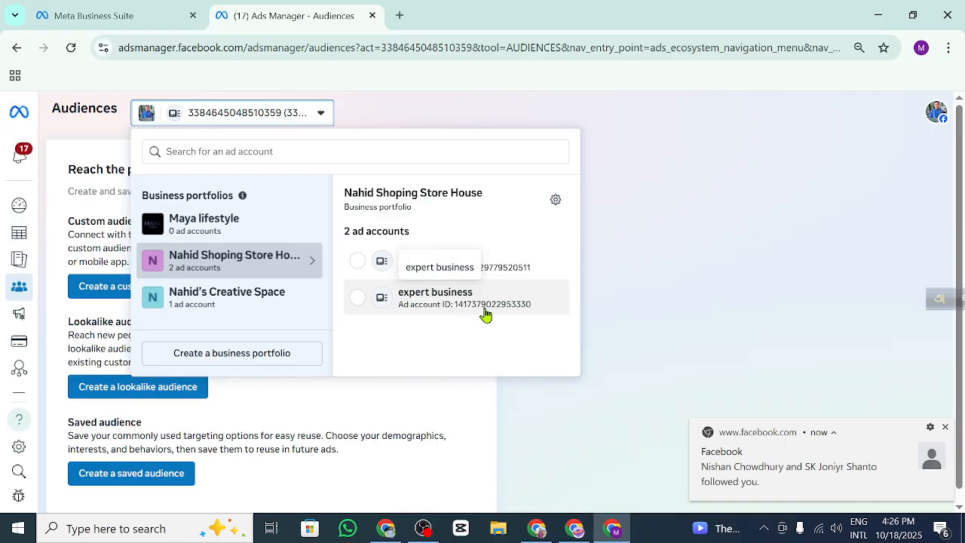
pyautogui.click(440, 302)
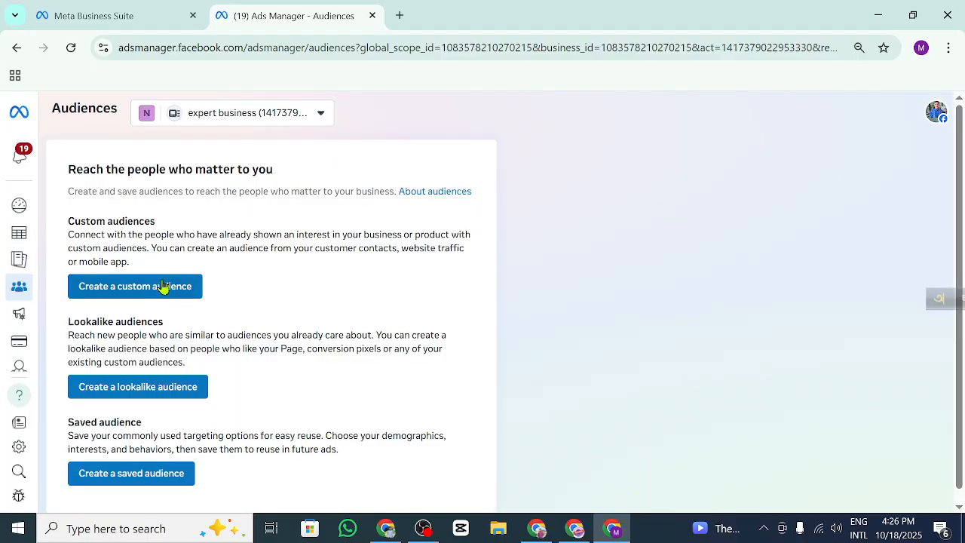
# Step: Start a custom audience with Website as its source and require people to meet All of the criteria
pyautogui.click(124, 288)
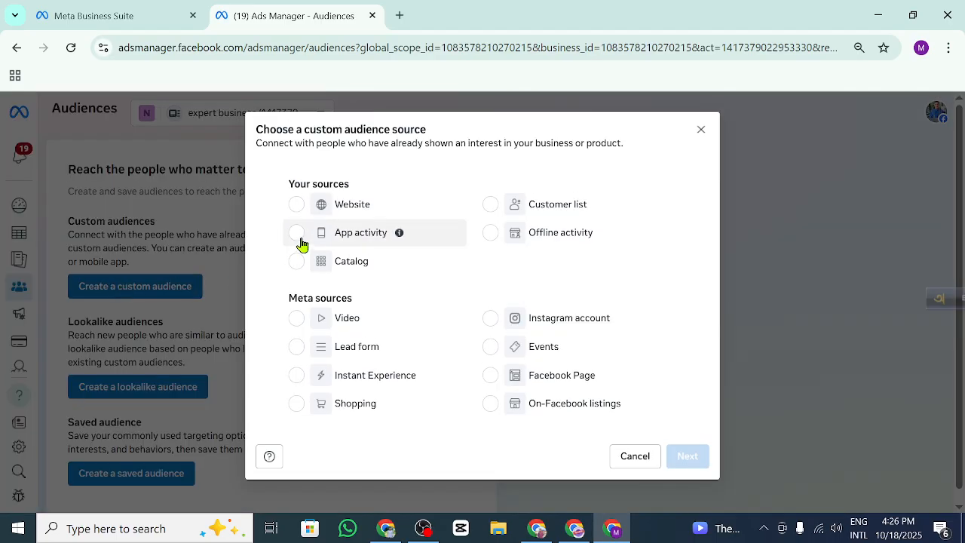
pyautogui.click(297, 203)
pyautogui.click(688, 456)
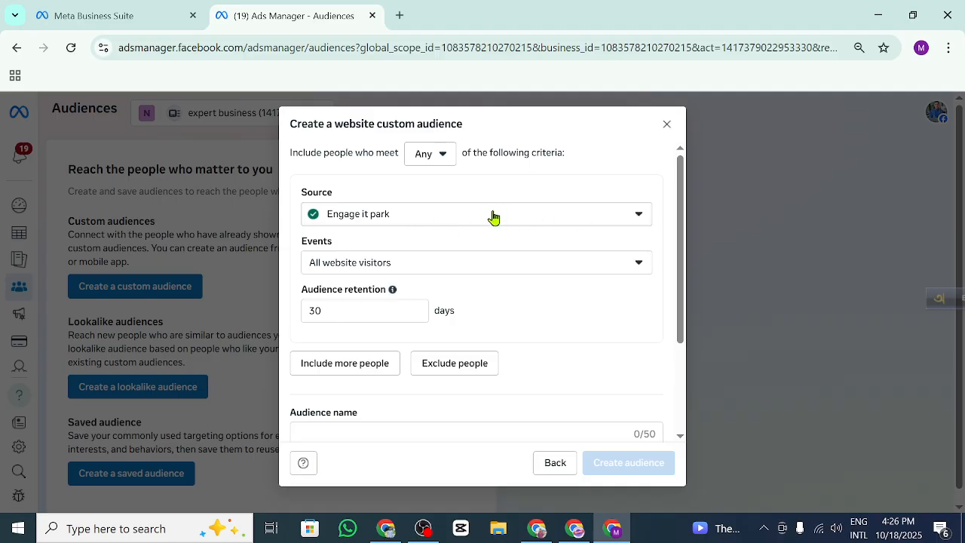
pyautogui.click(451, 158)
pyautogui.click(438, 218)
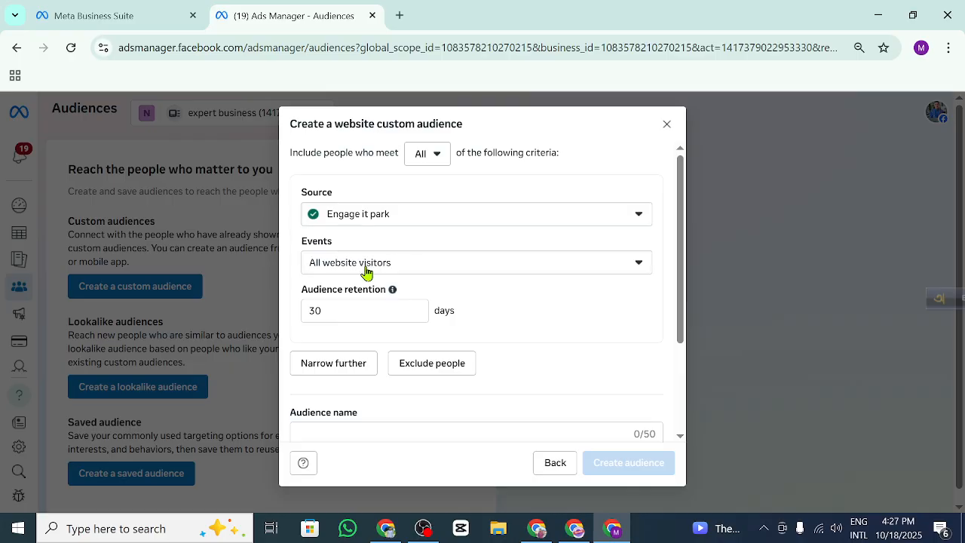
# Step: Select All website visitors as the event for the included people, with an audience retention of 30 days
pyautogui.click(633, 270)
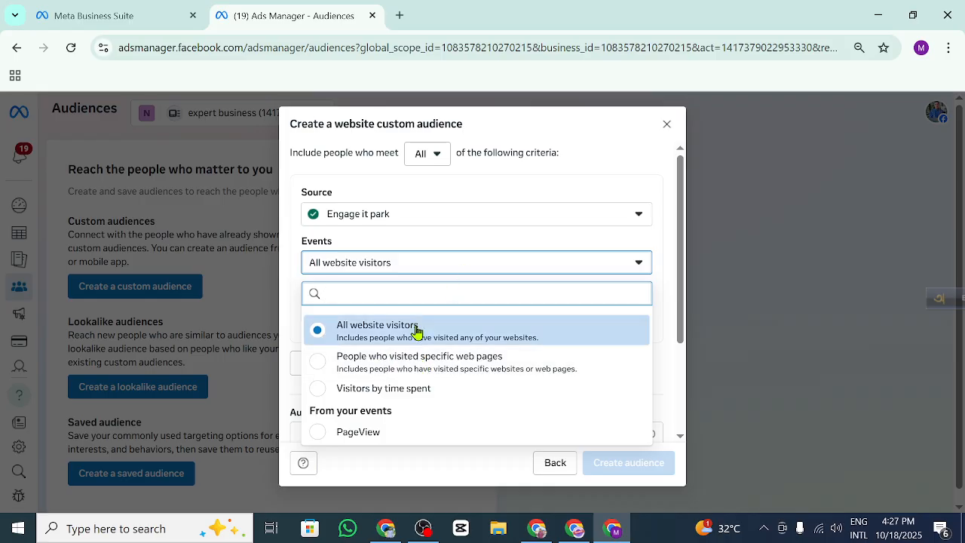
pyautogui.click(334, 329)
pyautogui.scroll(-2, 525, 334)
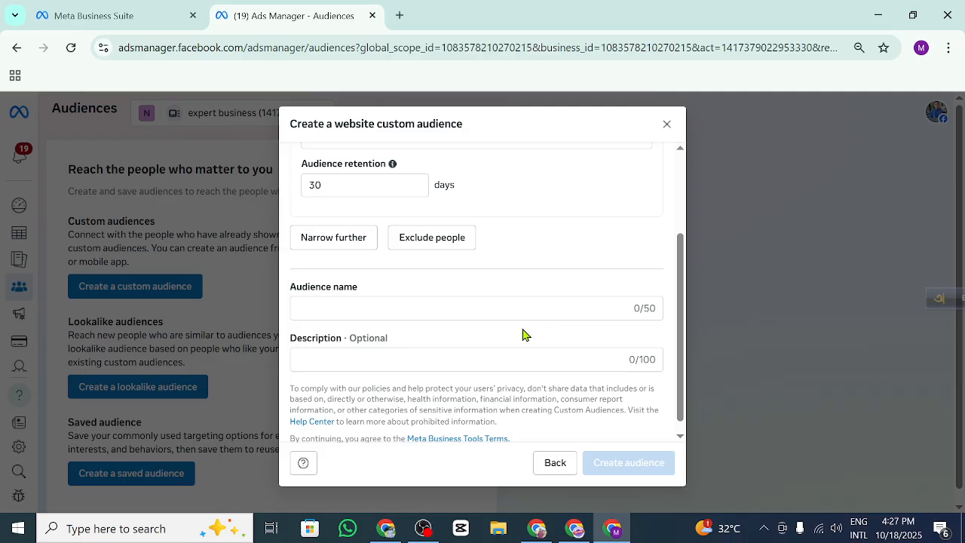
pyautogui.scroll(2, 457, 322)
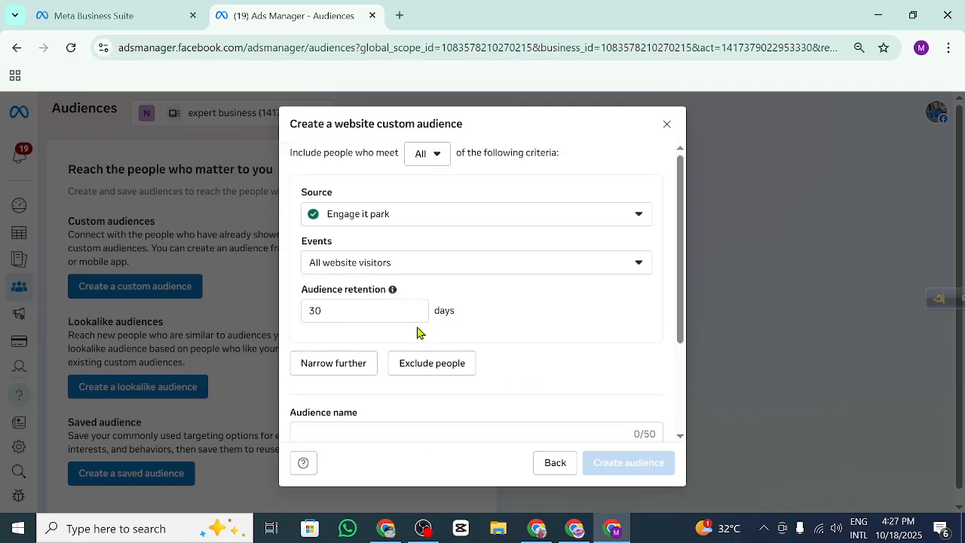
pyautogui.click(373, 310)
pyautogui.scroll(-2, 398, 377)
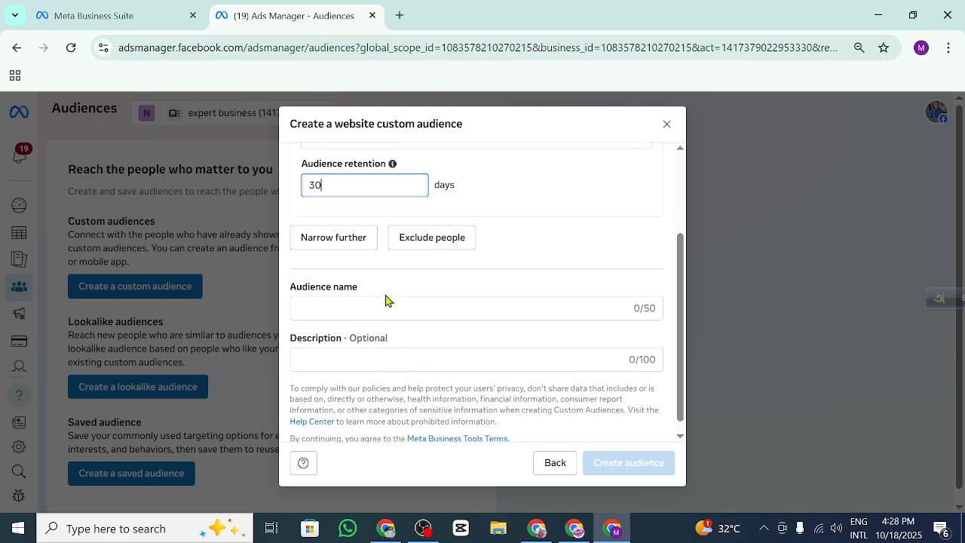
# Step: Add an exclusion group and a second narrowing criterion, both for All website visitors of Engage it park over 30 days
pyautogui.click(429, 249)
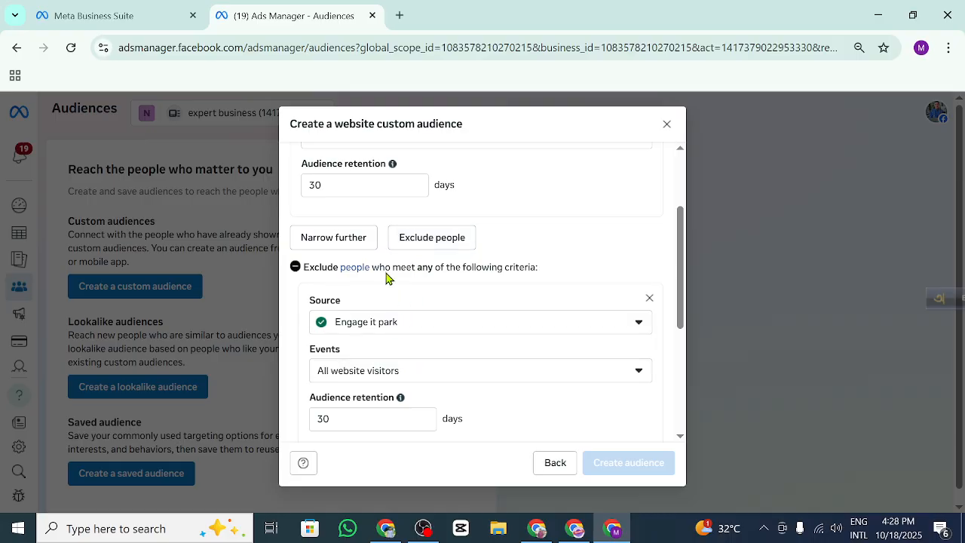
pyautogui.click(357, 246)
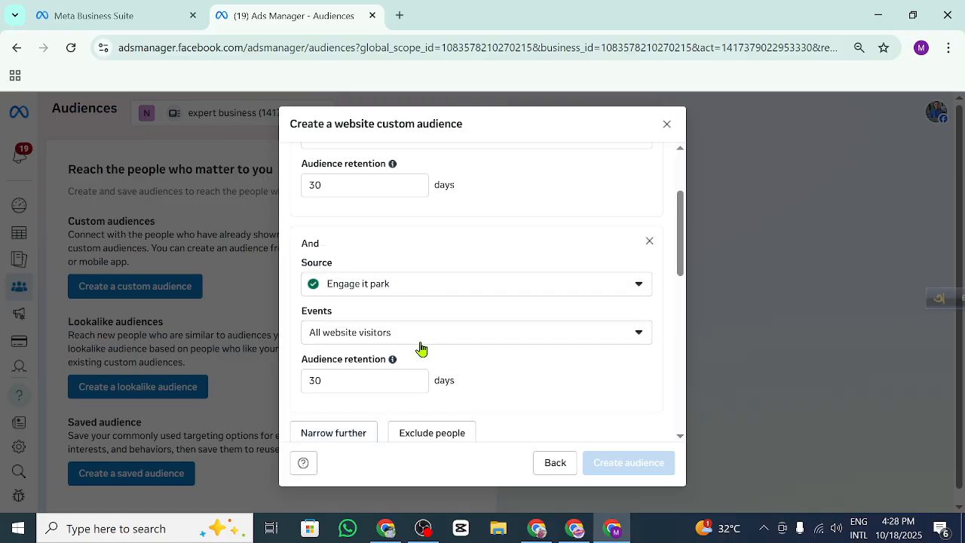
pyautogui.scroll(-2, 461, 352)
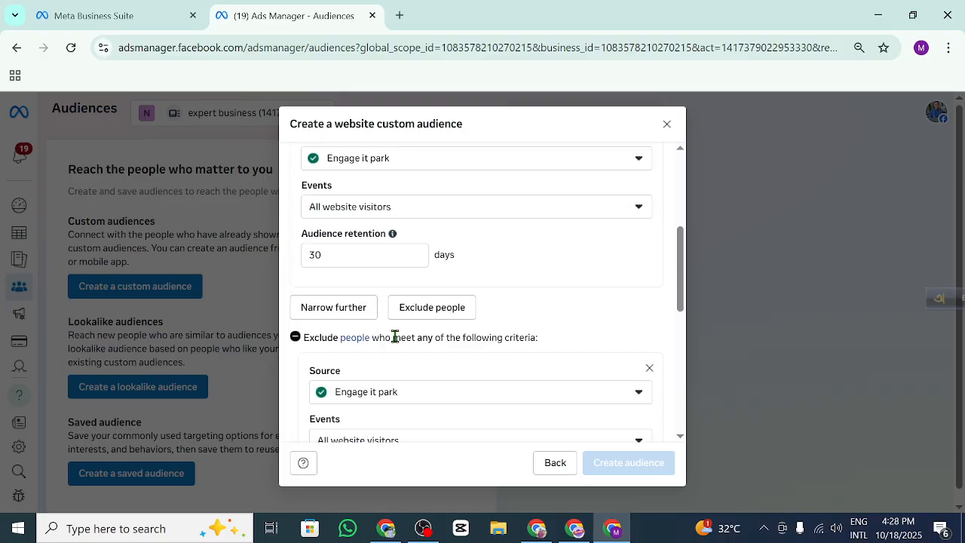
pyautogui.scroll(-2, 359, 337)
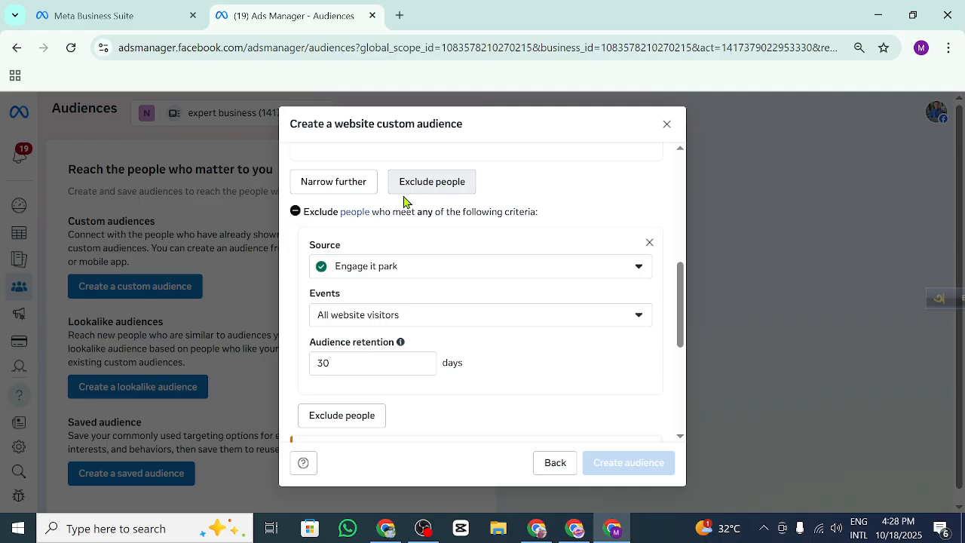
pyautogui.scroll(-2, 430, 299)
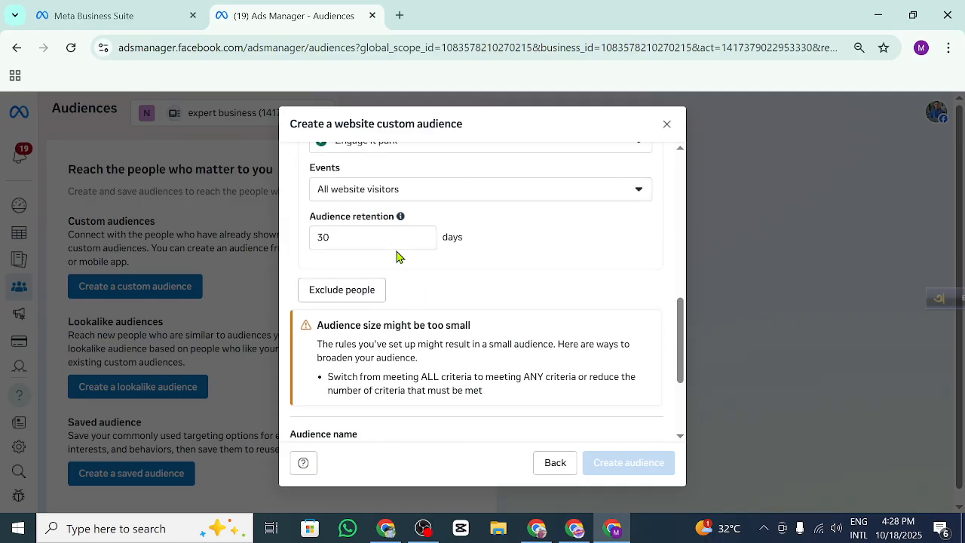
pyautogui.scroll(-2, 392, 316)
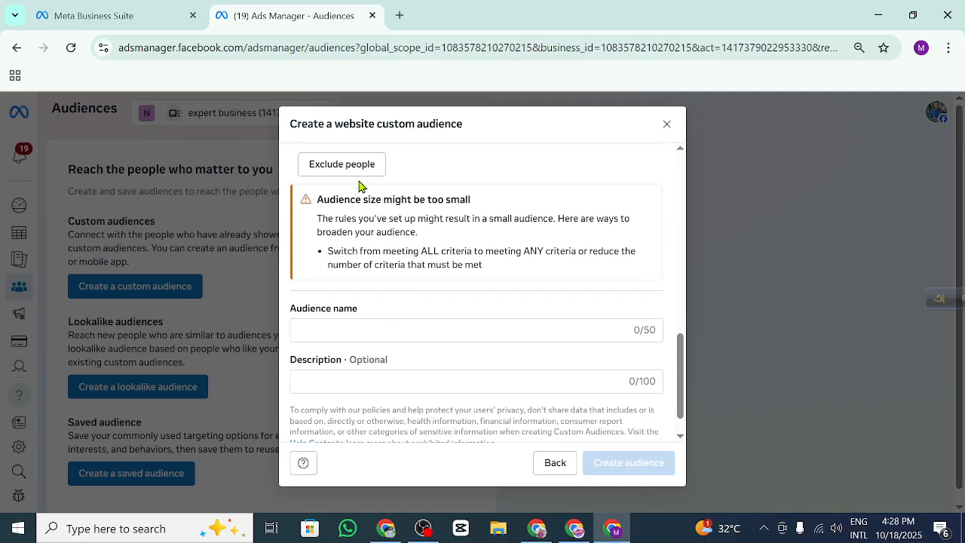
# Step: Name the website custom audience "engage it"
pyautogui.click(345, 327)
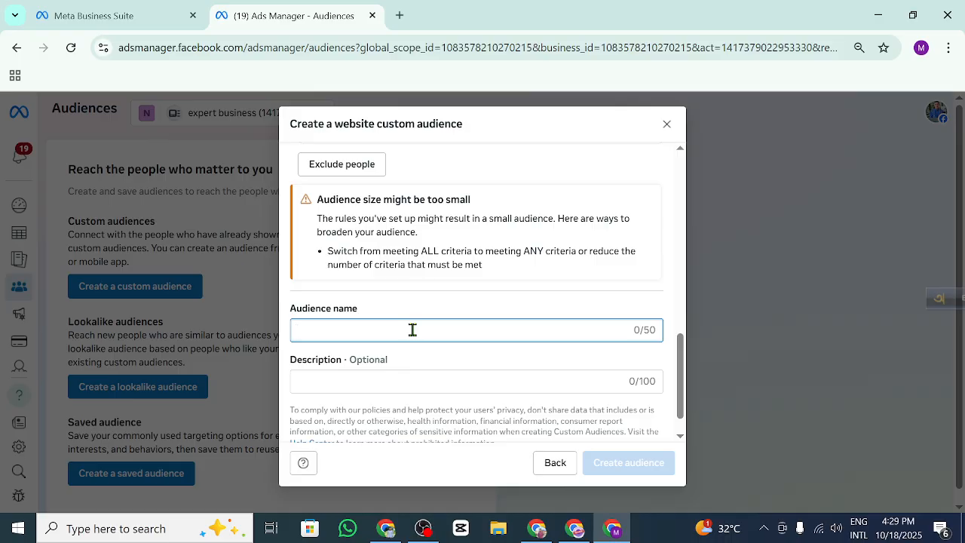
pyautogui.write('engage it')
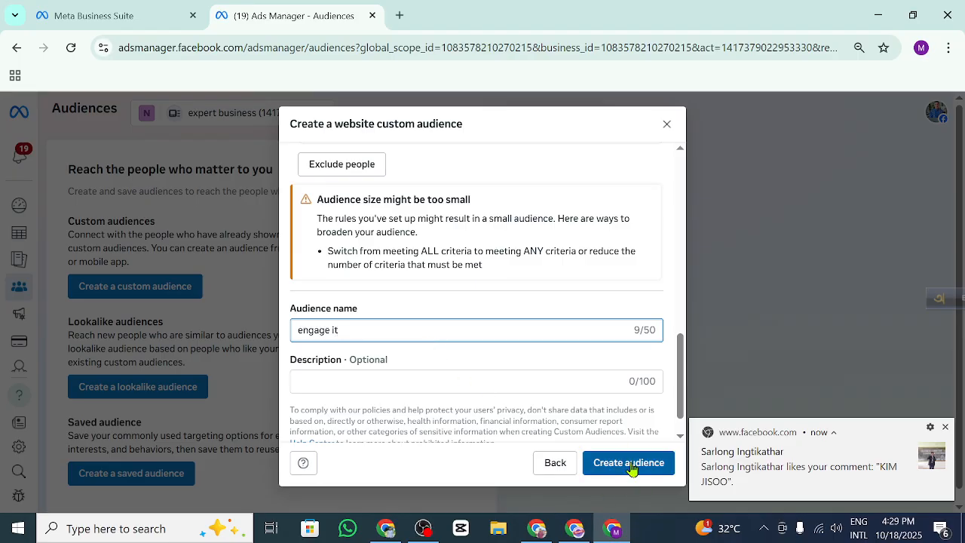
pyautogui.scroll(-1, 549, 396)
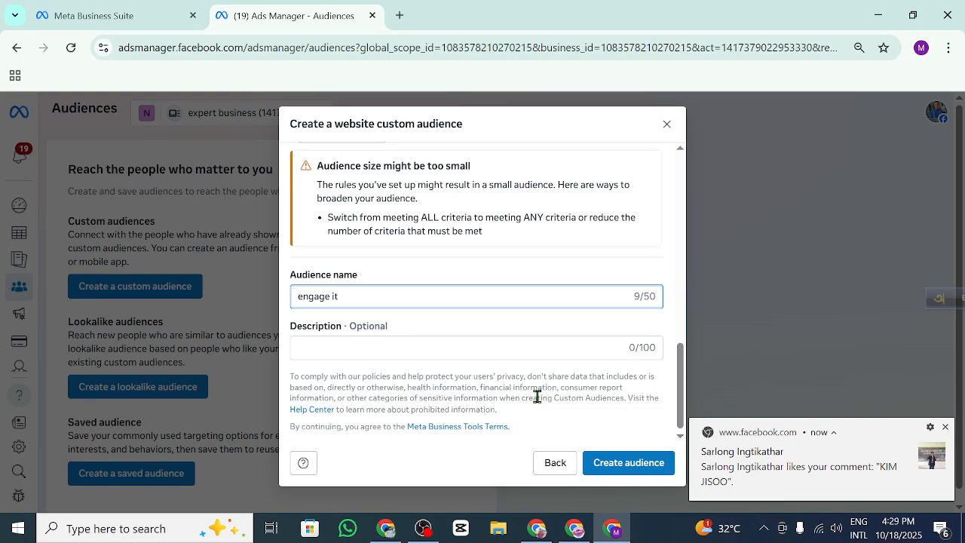
# Step: Narrow the audience with a third criterion for All website visitors of Engage it park over 30 days, leaving the description empty
pyautogui.scroll(4, 537, 396)
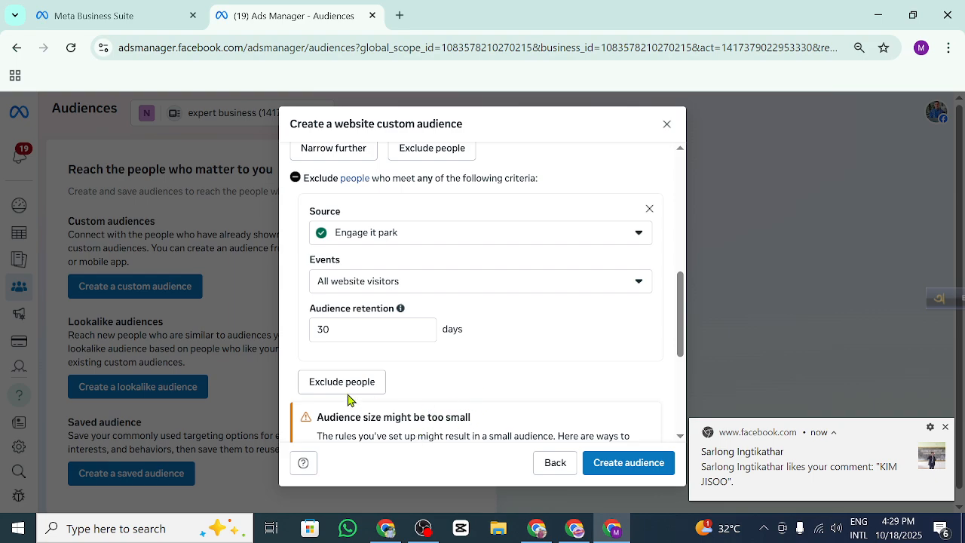
pyautogui.scroll(2, 398, 378)
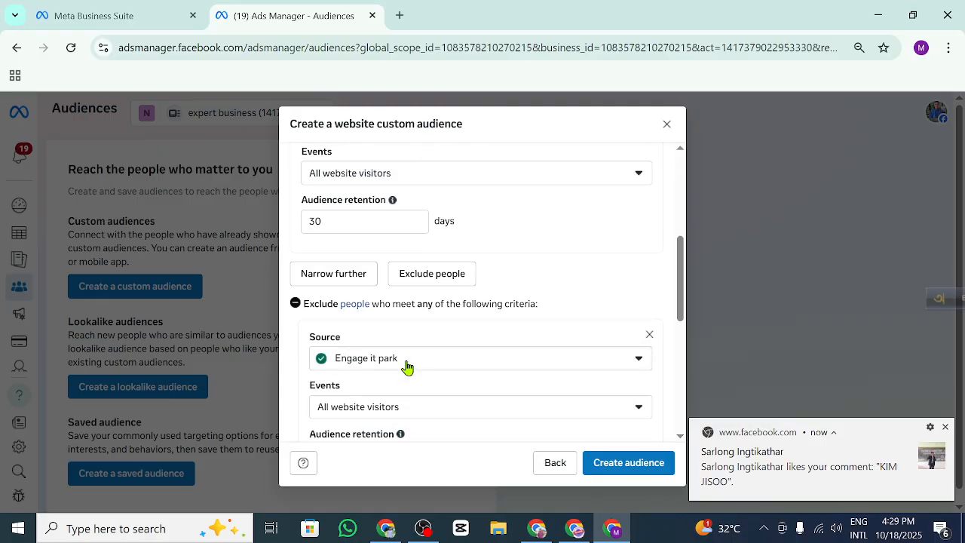
pyautogui.click(347, 274)
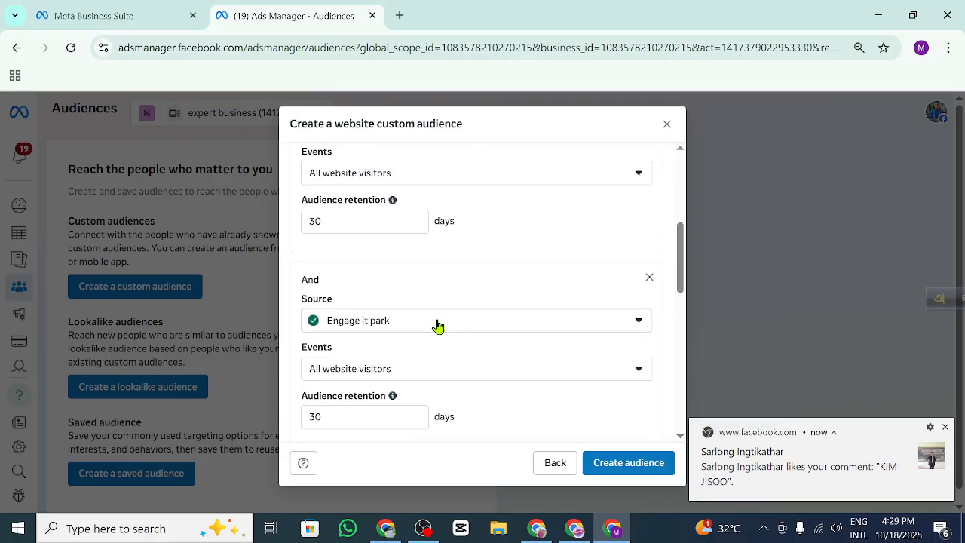
pyautogui.scroll(-3, 427, 326)
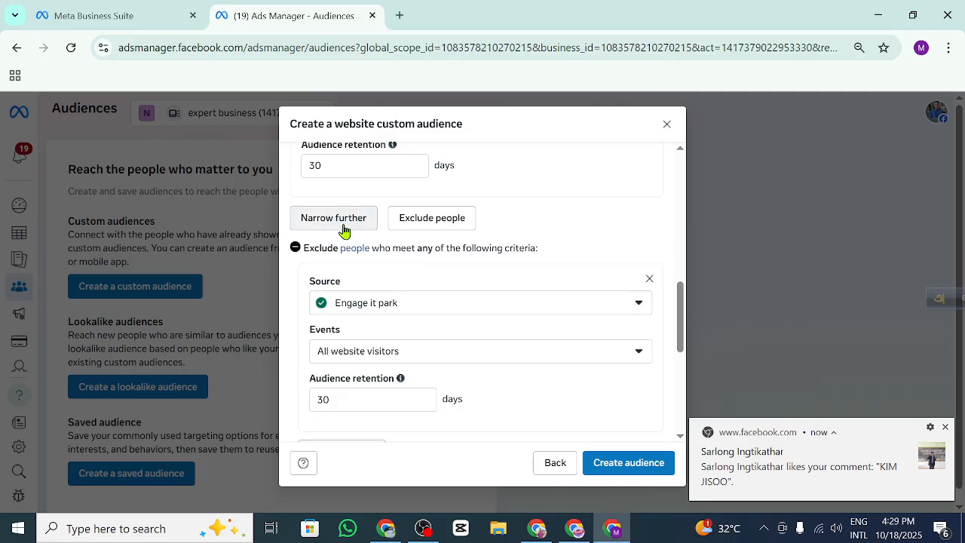
pyautogui.scroll(-3, 357, 334)
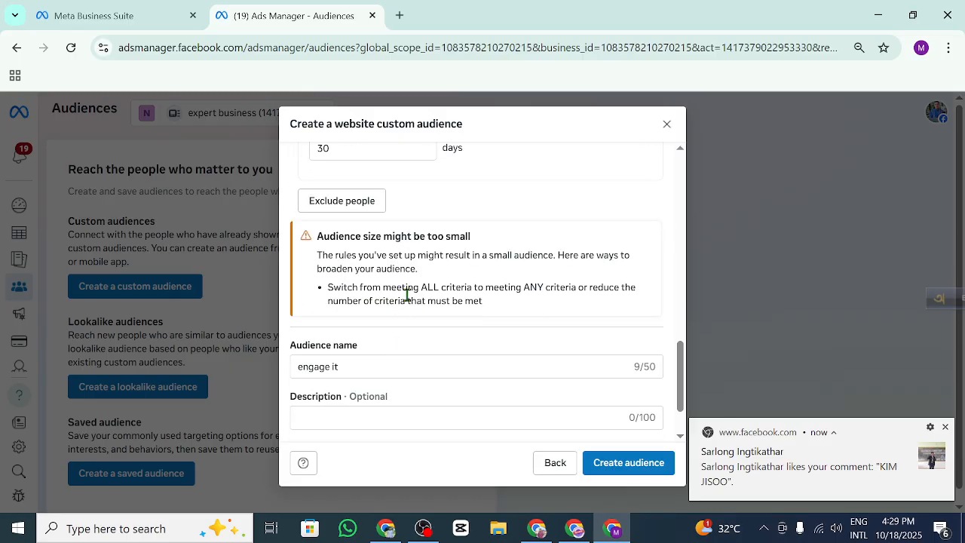
pyautogui.scroll(-1, 505, 272)
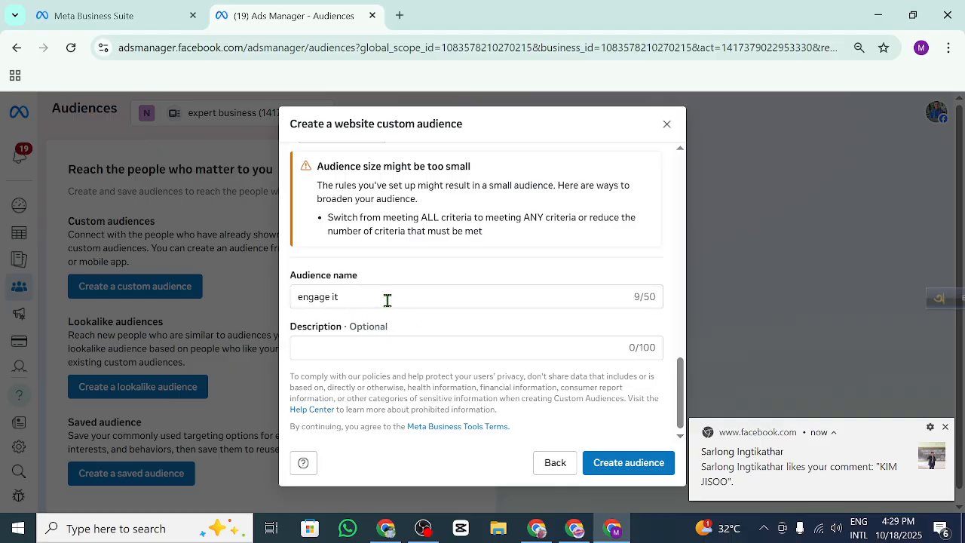
pyautogui.click(331, 347)
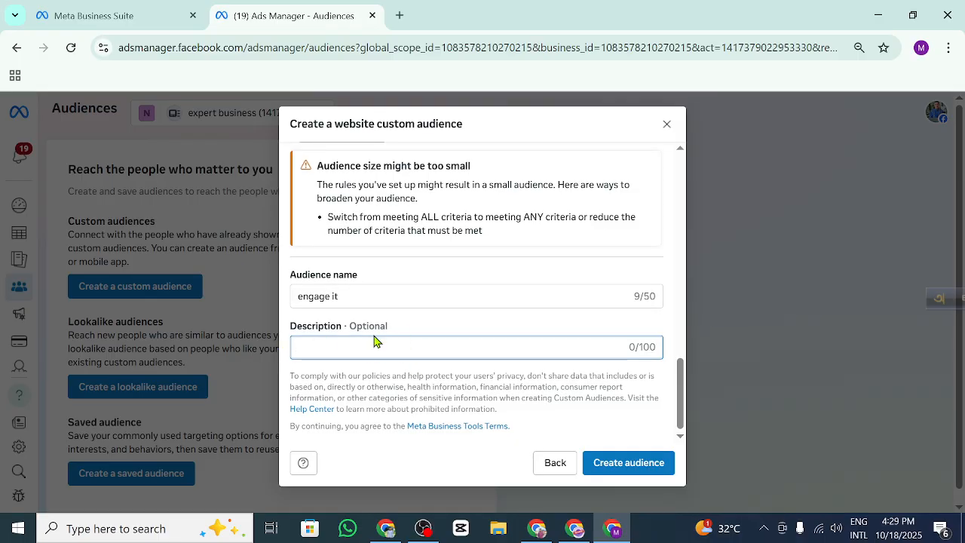
# Step: Review the inclusion and exclusion criteria of the website custom audience, including each source, event and retention period
pyautogui.scroll(3, 487, 360)
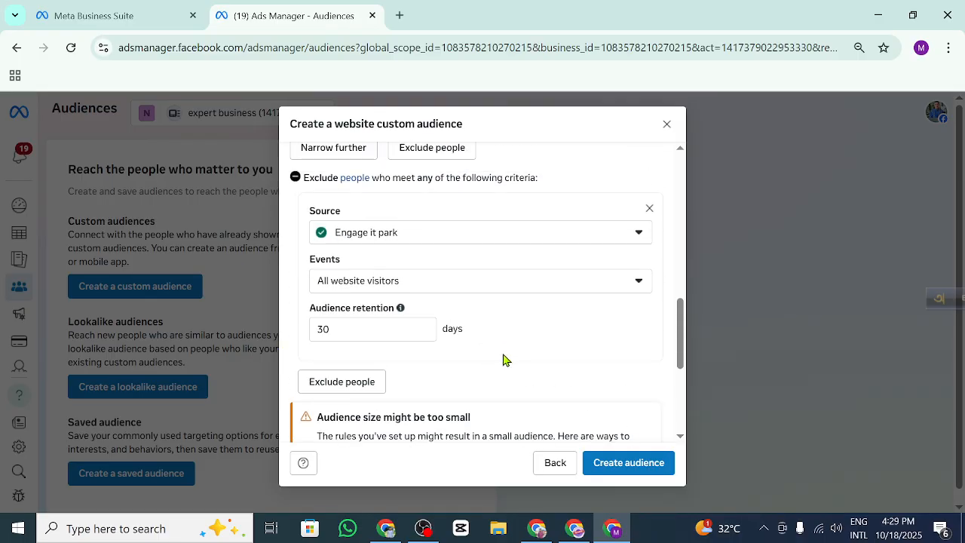
pyautogui.scroll(2, 543, 360)
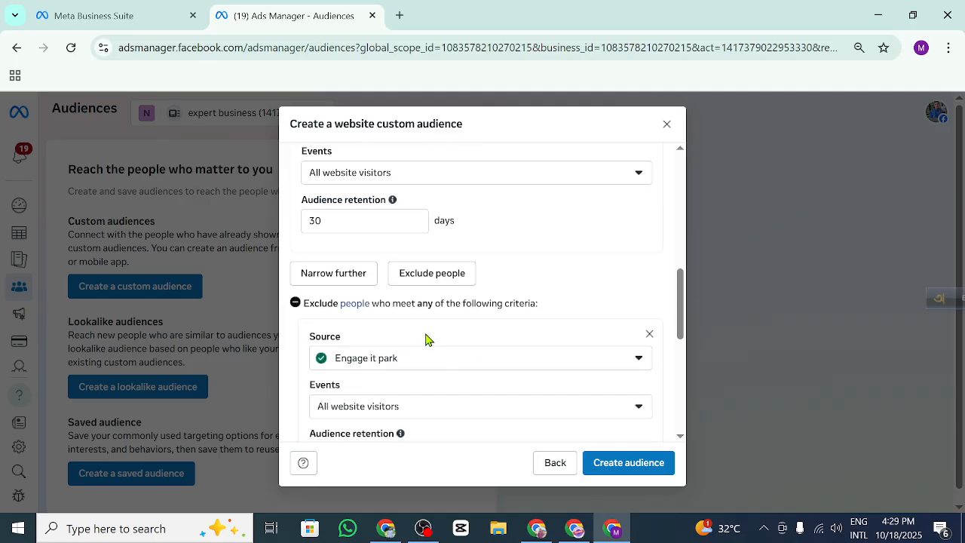
pyautogui.scroll(2, 368, 323)
pyautogui.scroll(5, 378, 322)
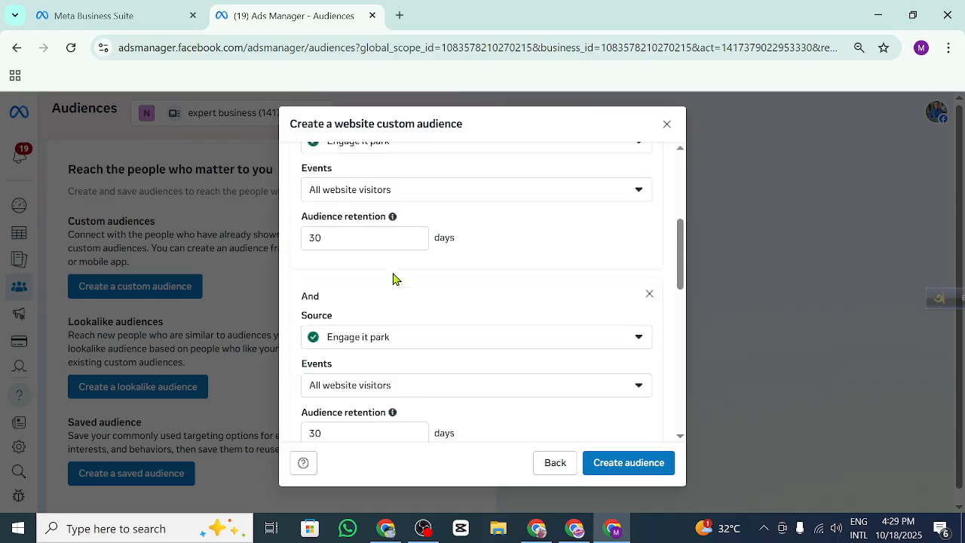
pyautogui.scroll(-1, 415, 314)
pyautogui.scroll(-2, 419, 327)
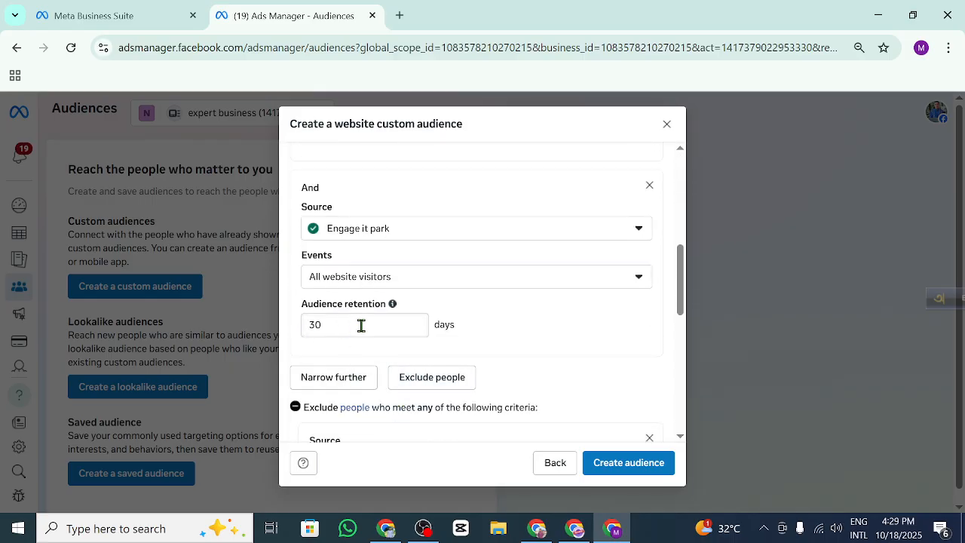
pyautogui.scroll(2, 363, 324)
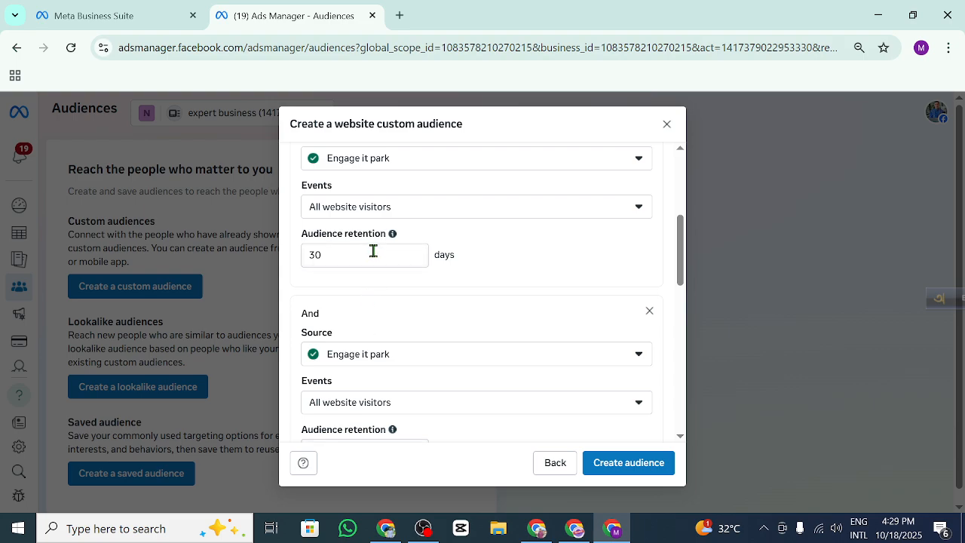
pyautogui.scroll(-1, 377, 264)
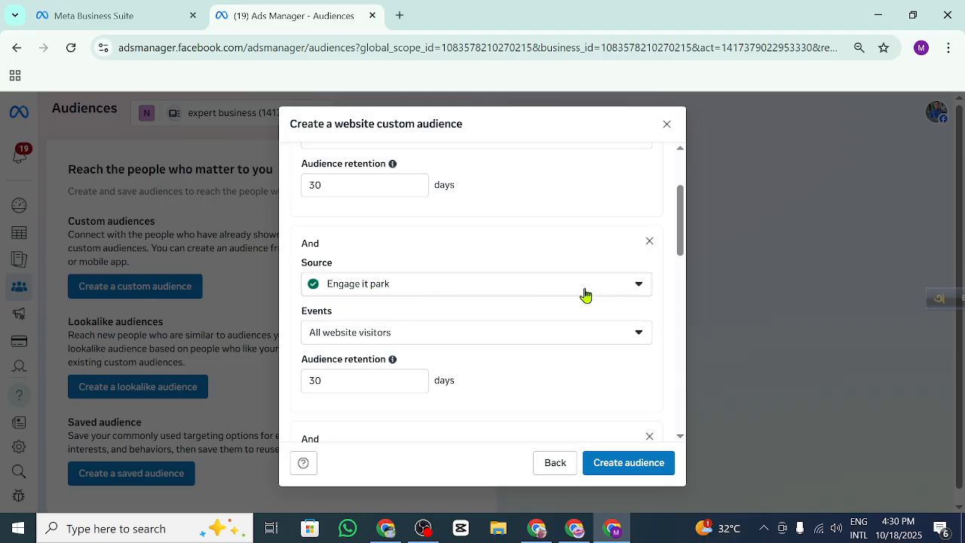
pyautogui.scroll(2, 505, 305)
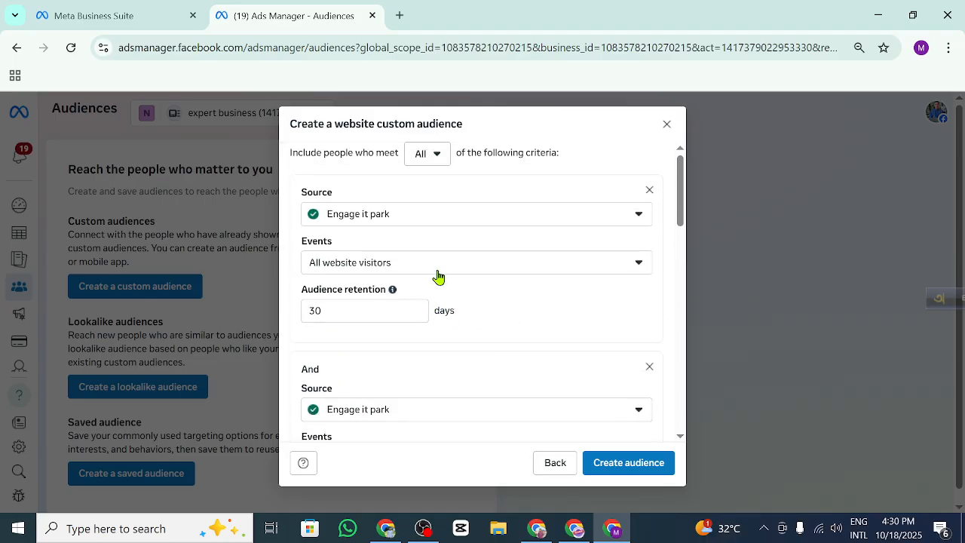
# Step: Create the "engage it" audience and check its rules in the summary and the audience list
pyautogui.click(629, 461)
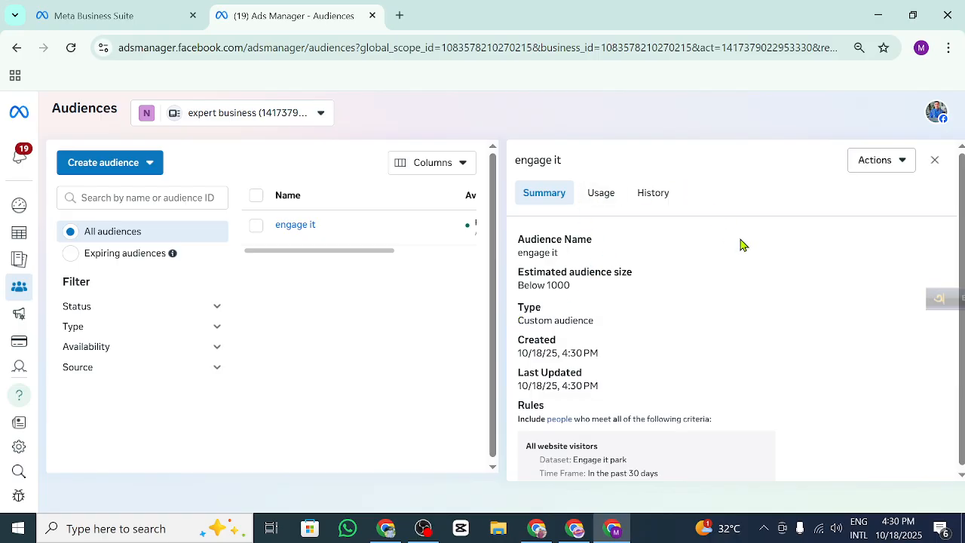
pyautogui.scroll(-2, 761, 260)
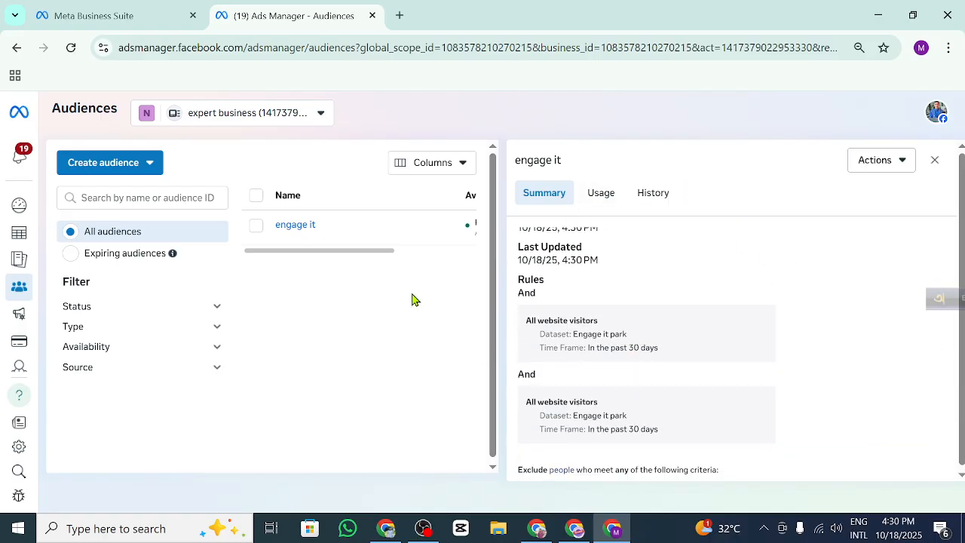
pyautogui.moveTo(291, 236)
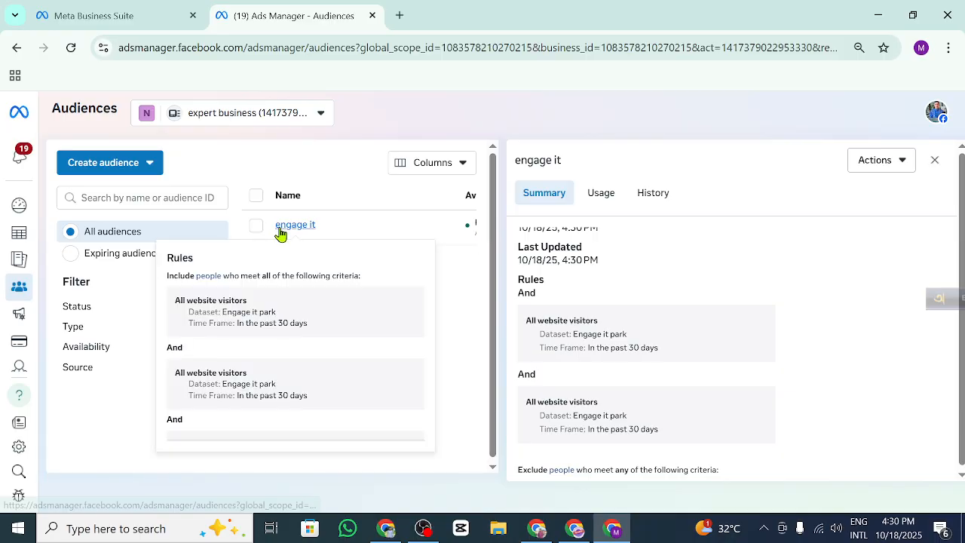
pyautogui.click(257, 226)
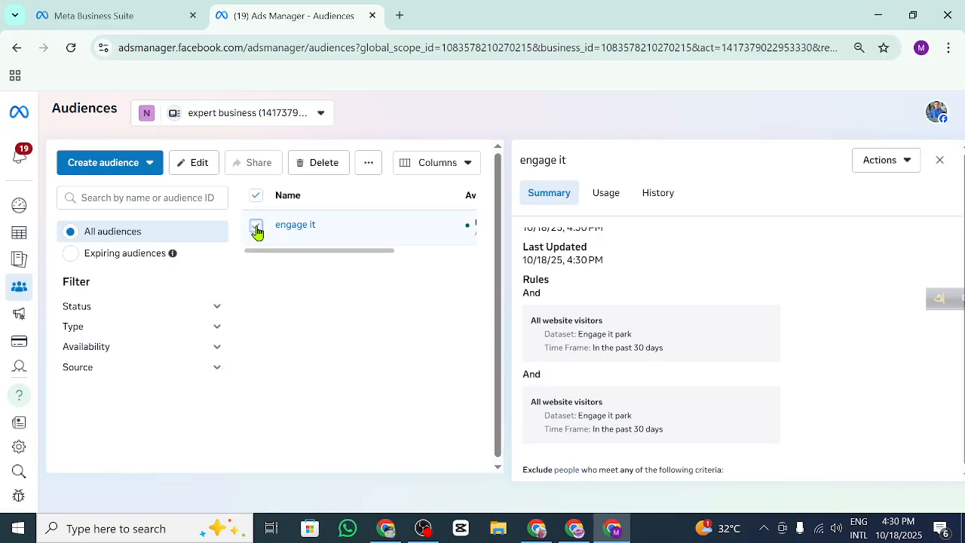
pyautogui.click(257, 227)
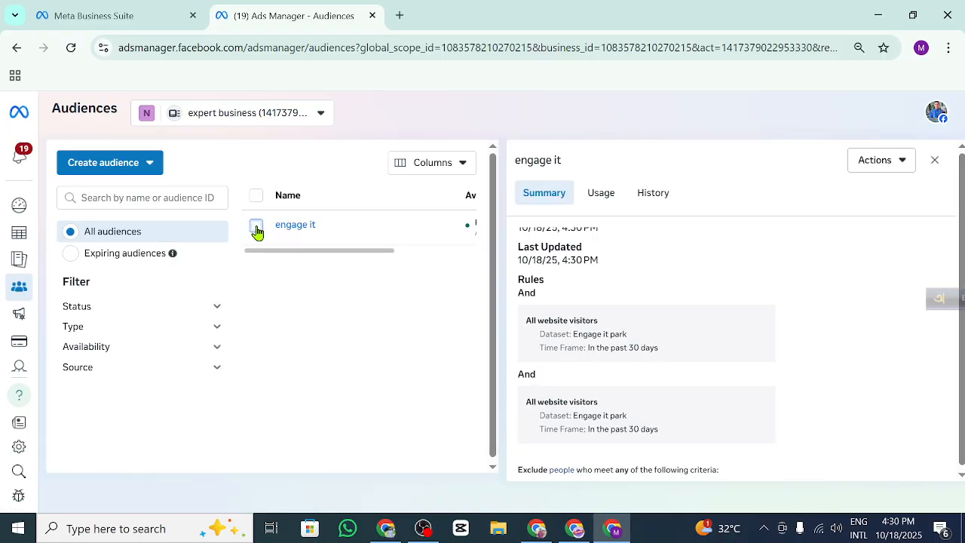
# Step: Close the "engage it" audience details and reload the Audiences page
pyautogui.click(935, 160)
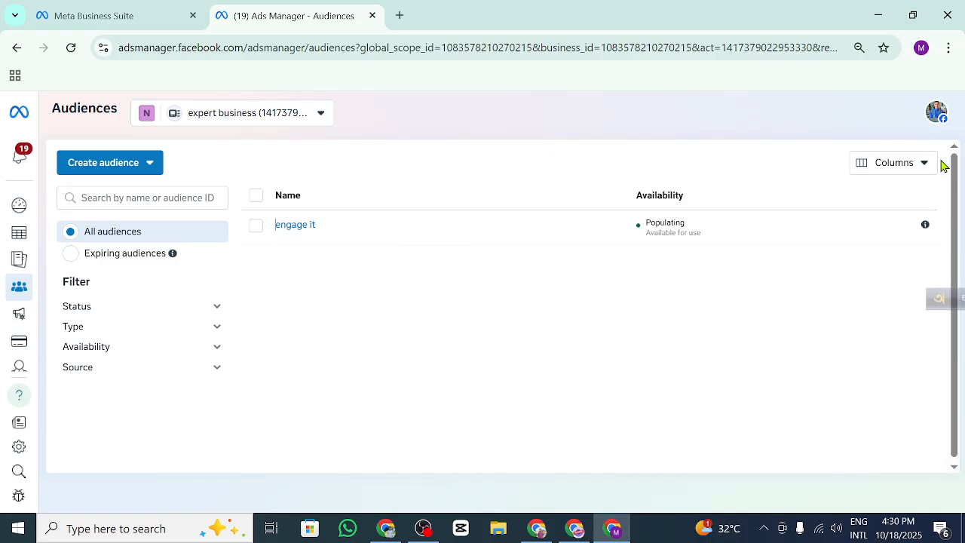
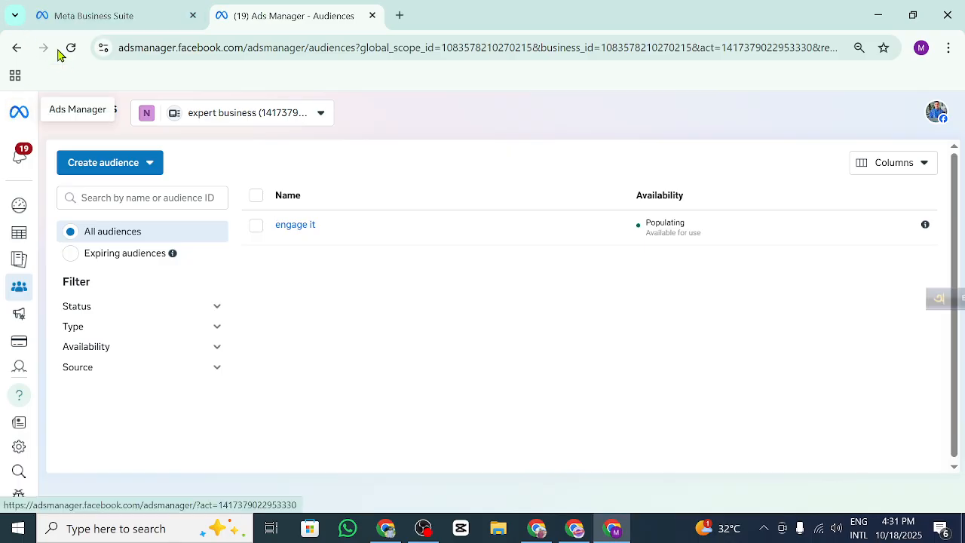
pyautogui.moveTo(3, 111)
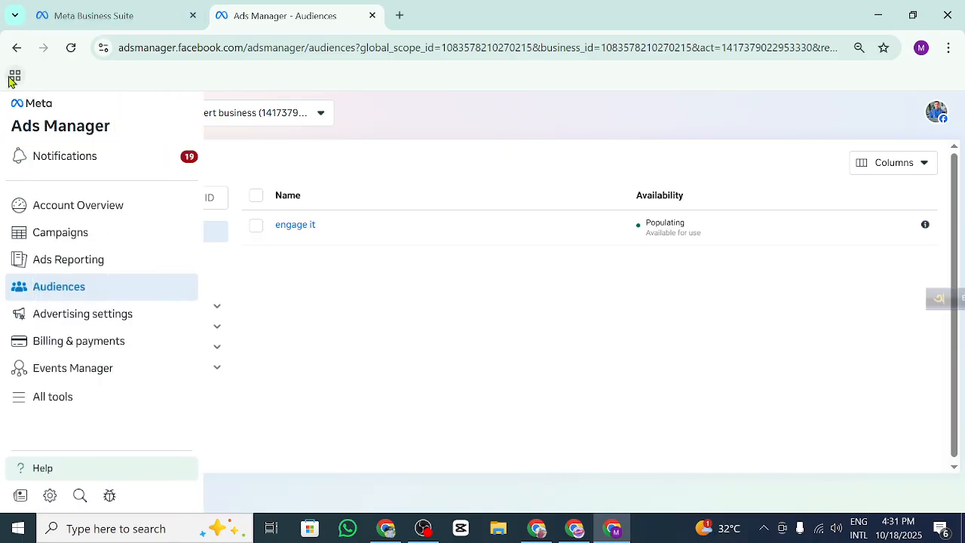
pyautogui.click(71, 47)
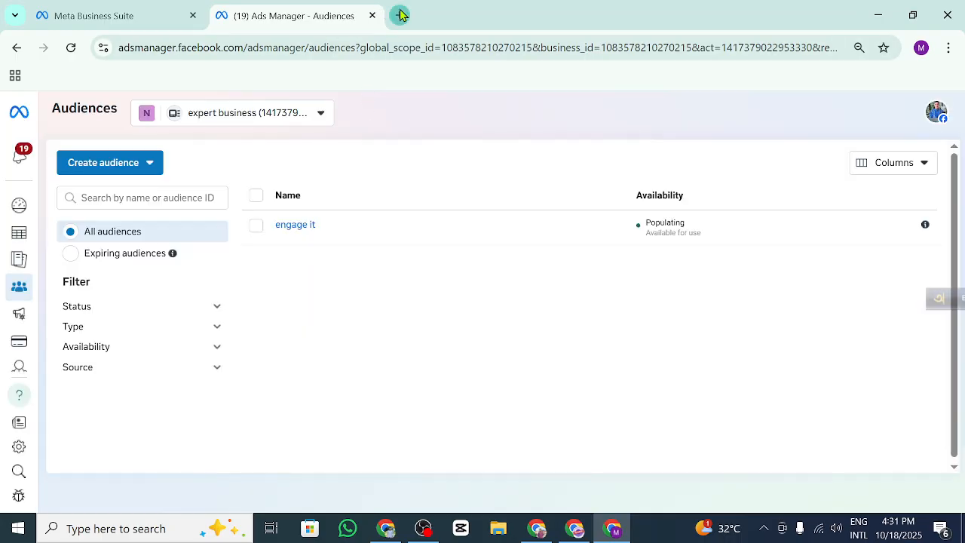
# Step: Open Facebook in a new browser tab, look at the account menu, and return to the Ads Manager tab
pyautogui.click(400, 15)
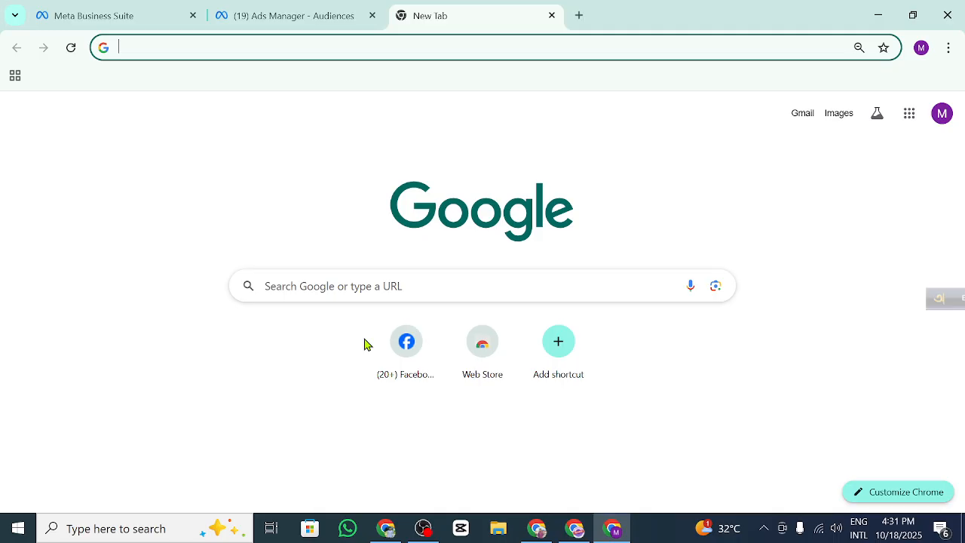
pyautogui.click(406, 343)
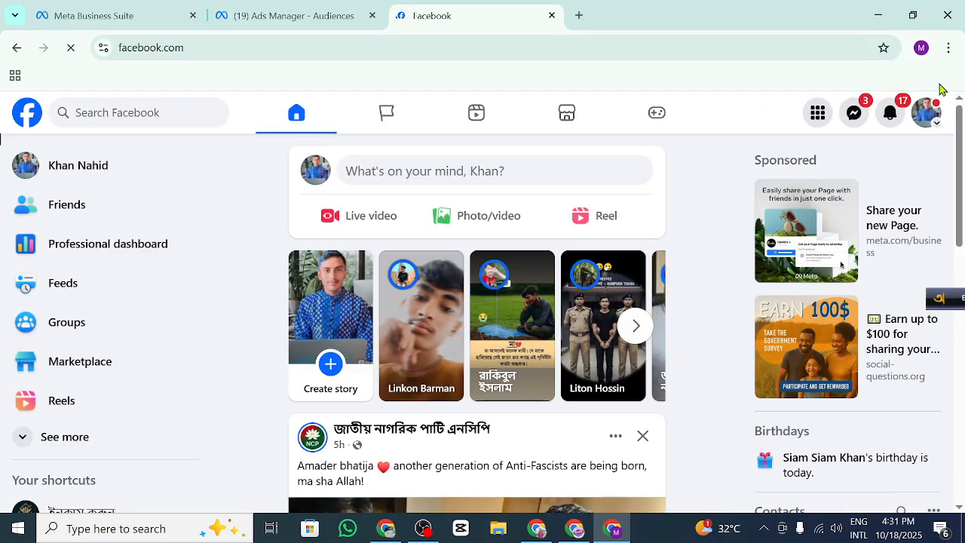
pyautogui.click(926, 113)
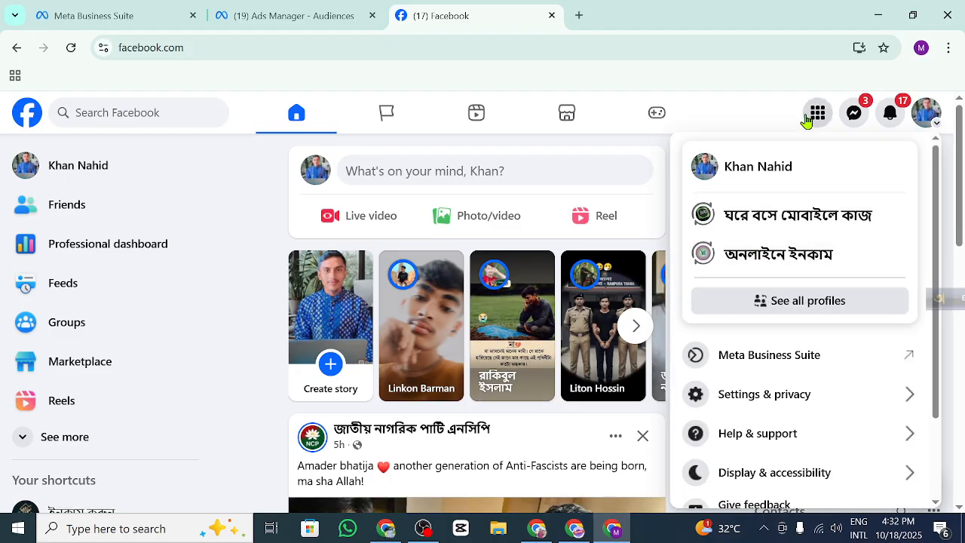
pyautogui.click(235, 15)
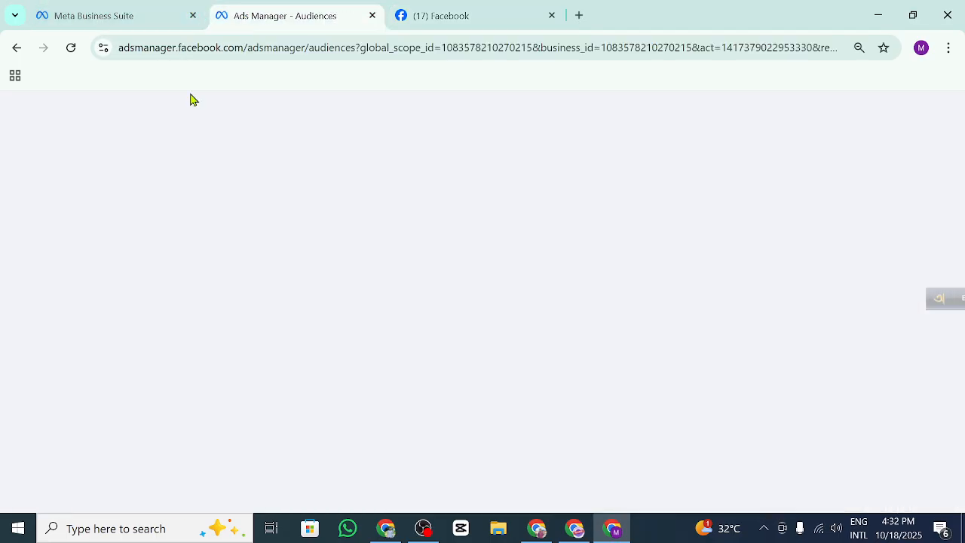
# Step: Create a new campaign with the Traffic objective and the manual traffic campaign setup
pyautogui.moveTo(9, 184)
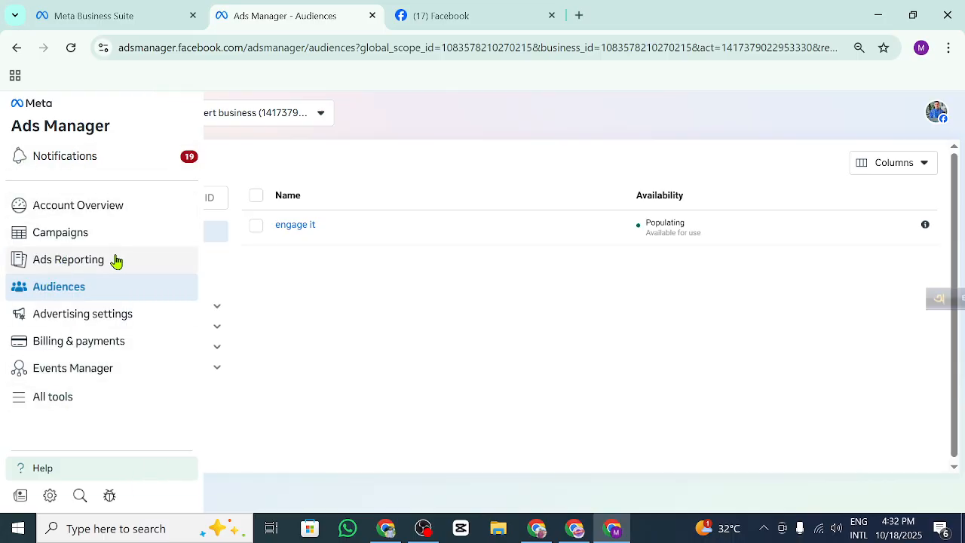
pyautogui.click(101, 235)
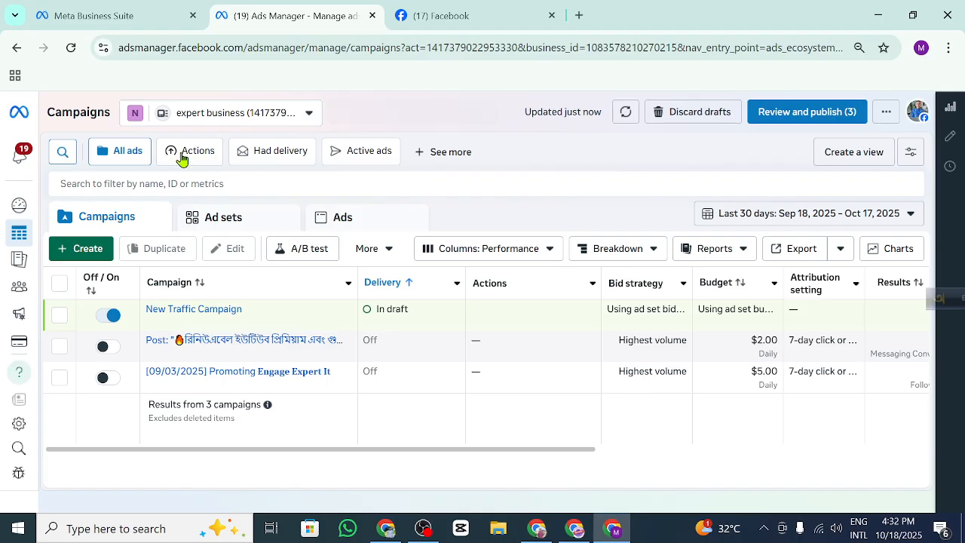
pyautogui.click(71, 246)
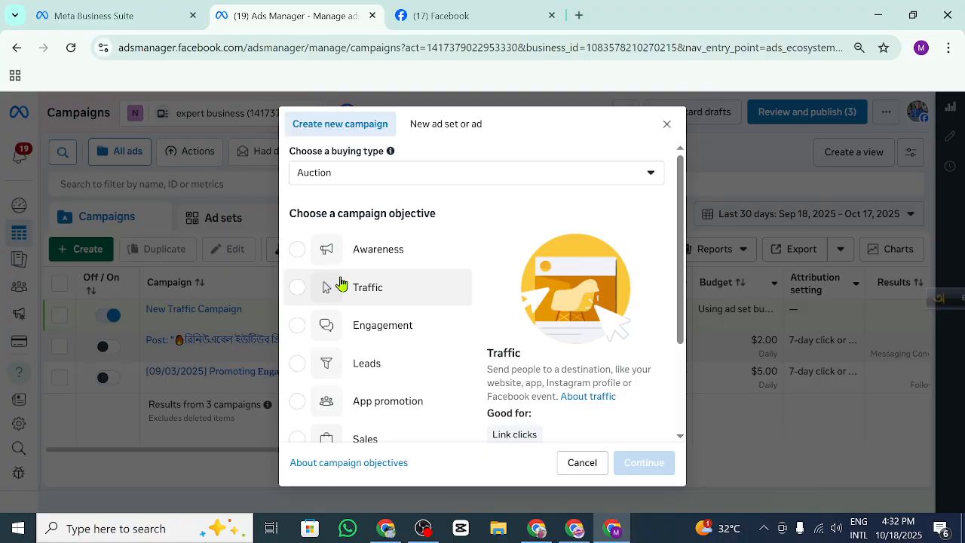
pyautogui.click(341, 285)
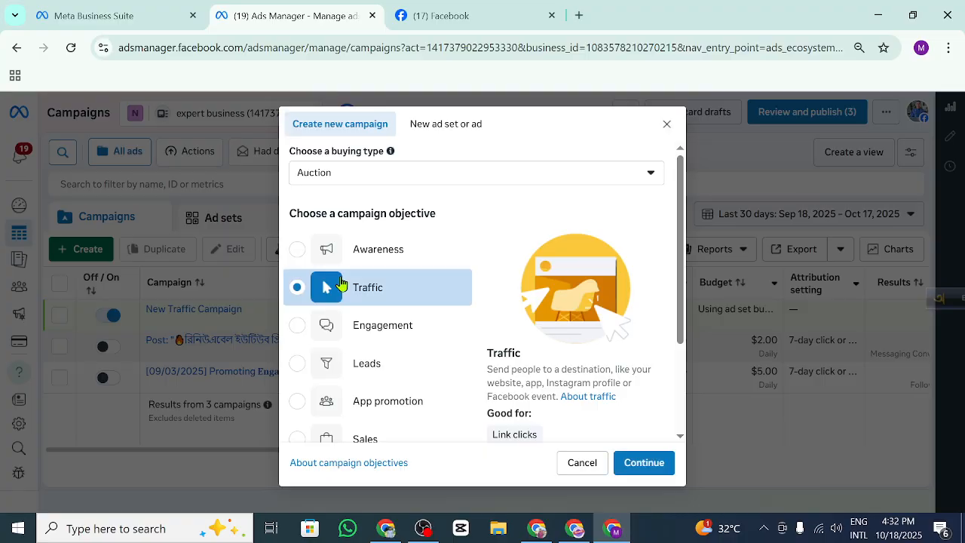
pyautogui.click(641, 461)
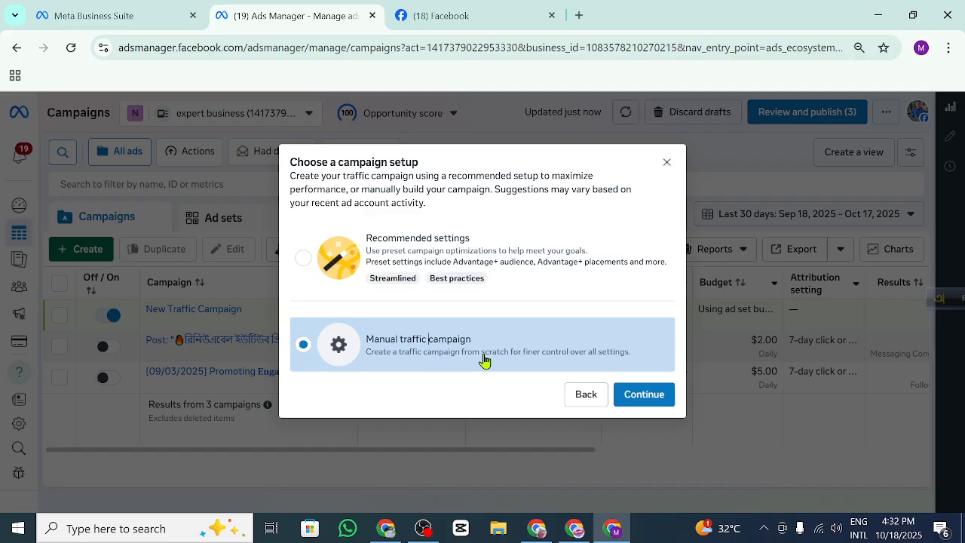
pyautogui.click(639, 394)
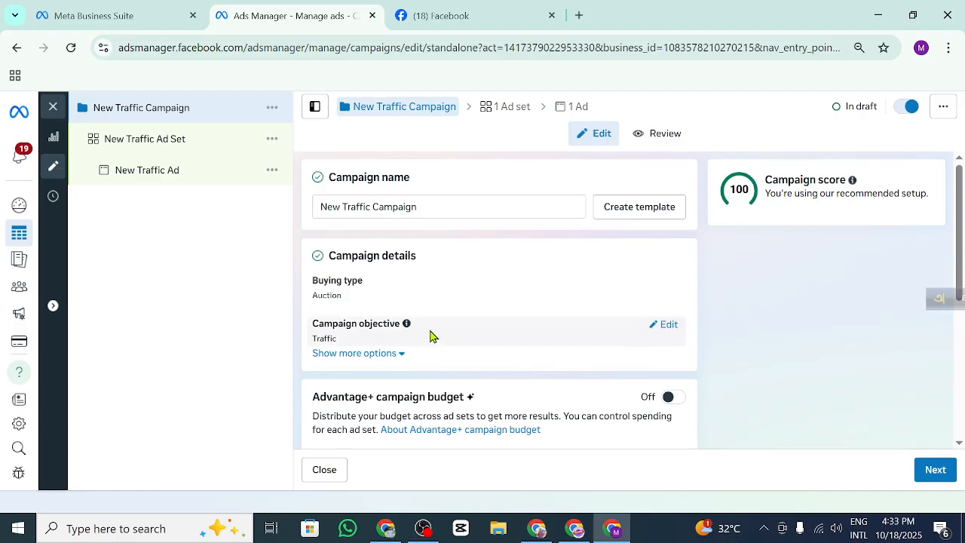
# Step: Leave the campaign-level settings at their defaults and set the ad set's conversion location to Website
pyautogui.scroll(-4, 430, 336)
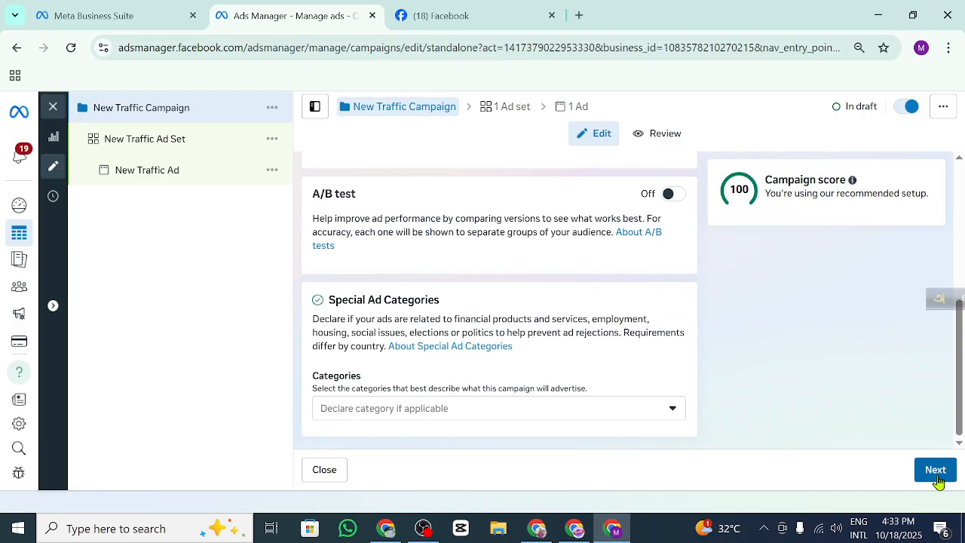
pyautogui.click(934, 470)
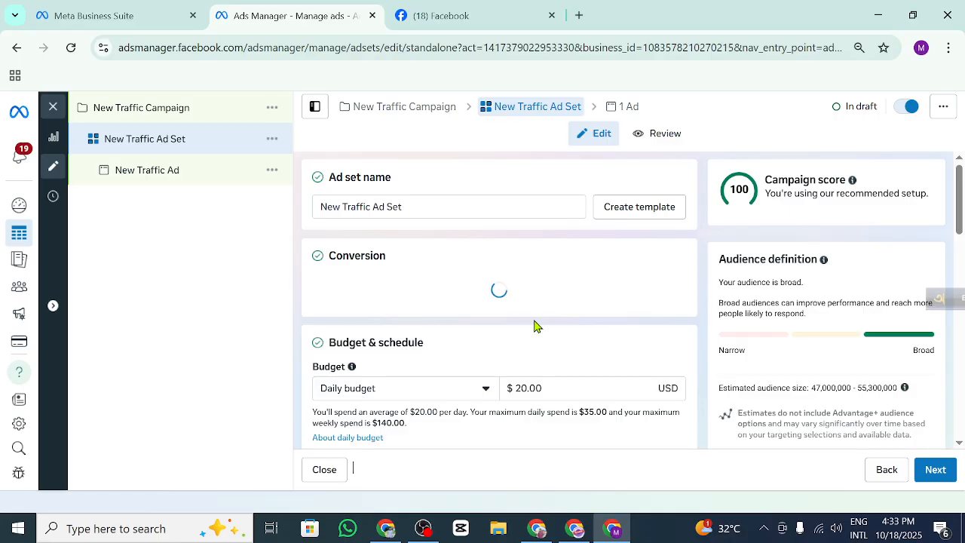
pyautogui.scroll(-2, 543, 390)
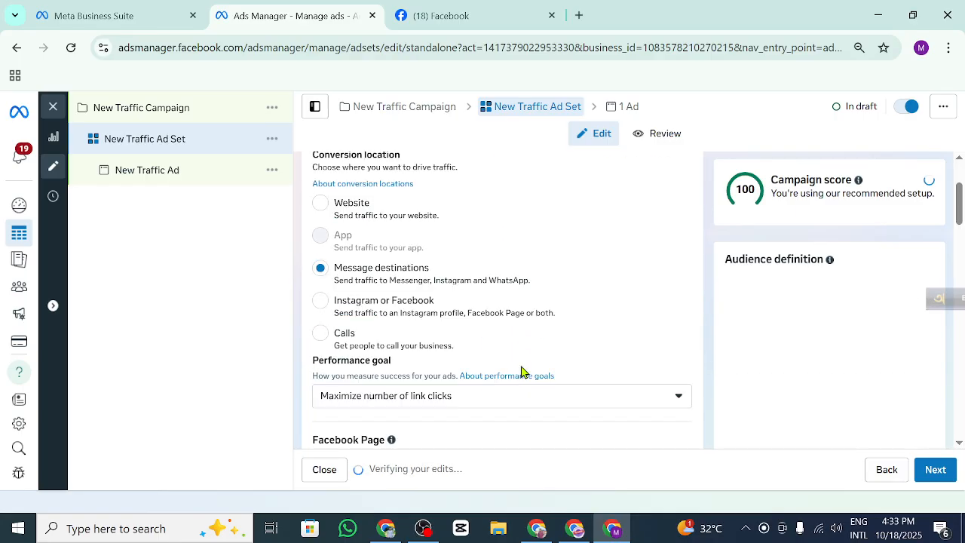
pyautogui.scroll(-2, 521, 372)
pyautogui.scroll(2, 520, 373)
pyautogui.scroll(2, 521, 373)
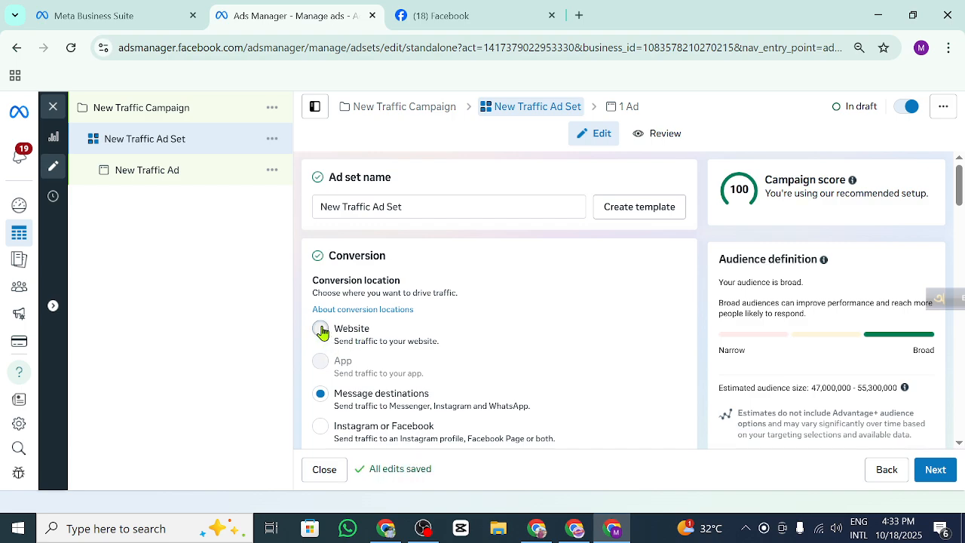
pyautogui.click(321, 331)
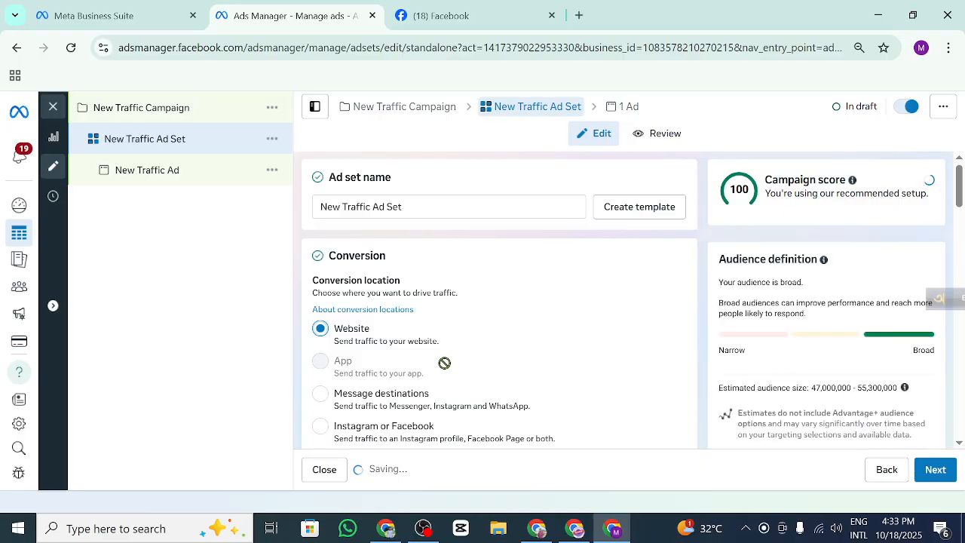
pyautogui.moveTo(444, 362)
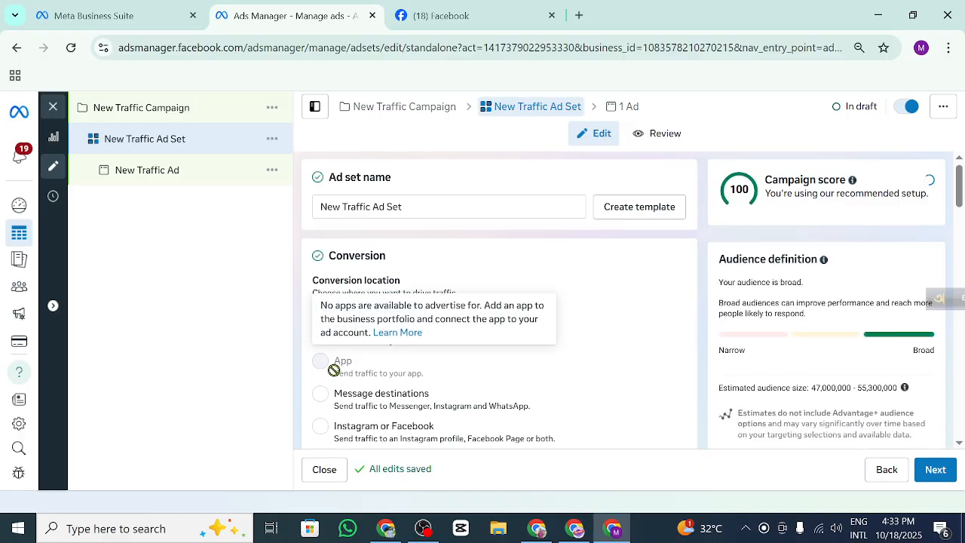
# Step: Set the ad set's performance goal to Maximize number of landing page views
pyautogui.scroll(-2, 543, 385)
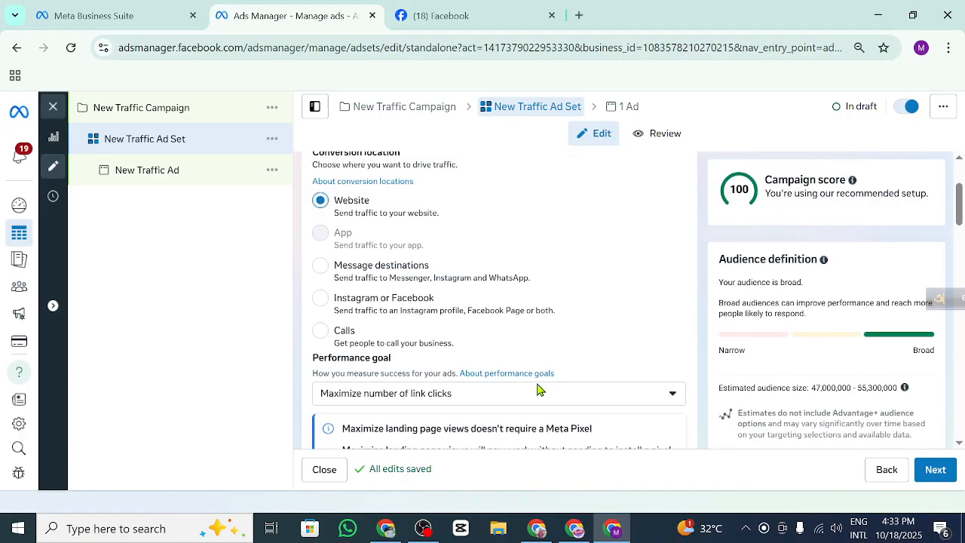
pyautogui.scroll(-2, 540, 389)
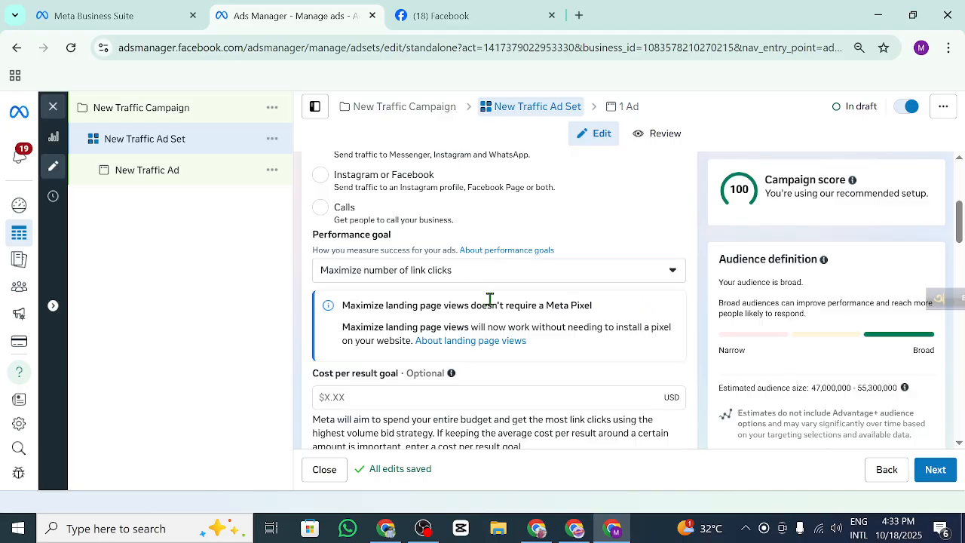
pyautogui.scroll(2, 489, 299)
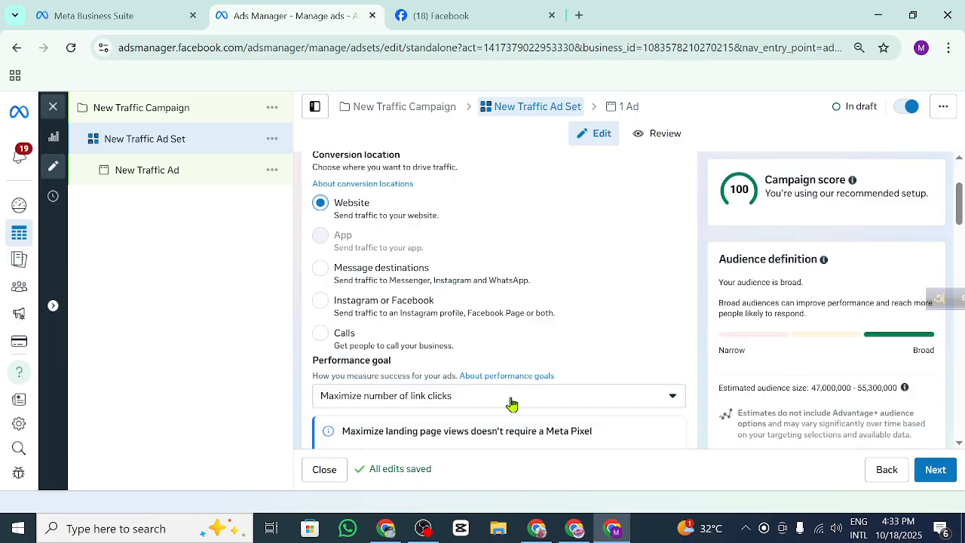
pyautogui.click(651, 398)
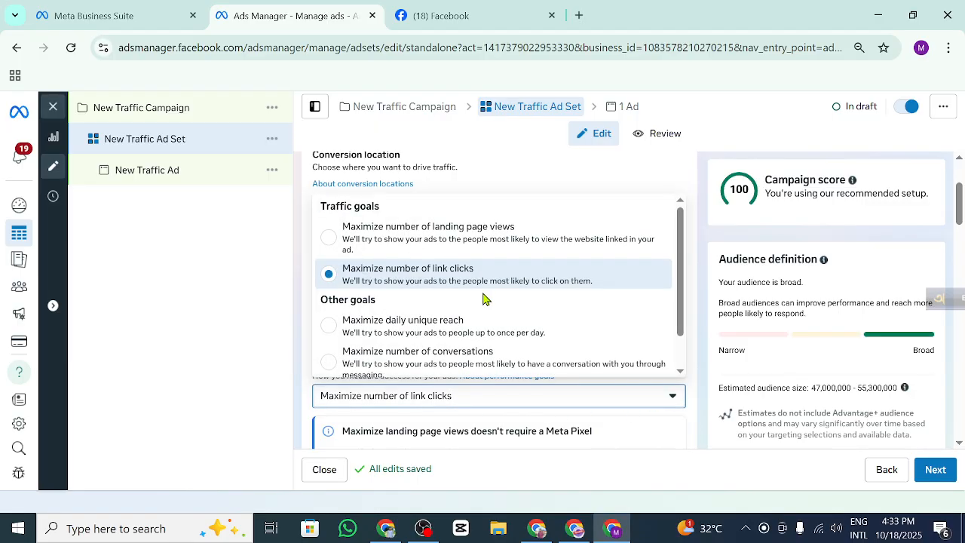
pyautogui.scroll(-1, 482, 309)
pyautogui.scroll(1, 422, 319)
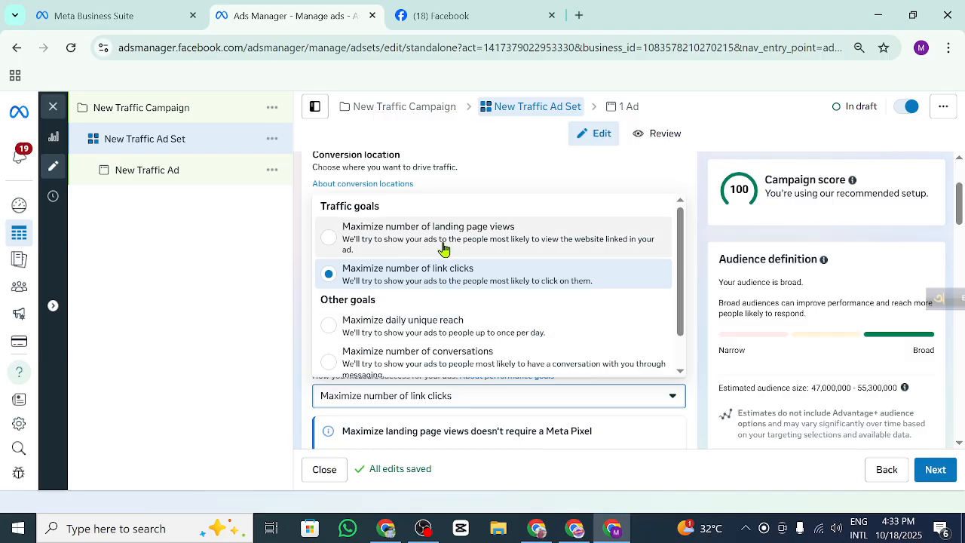
pyautogui.hotkey('ctrl', '+')
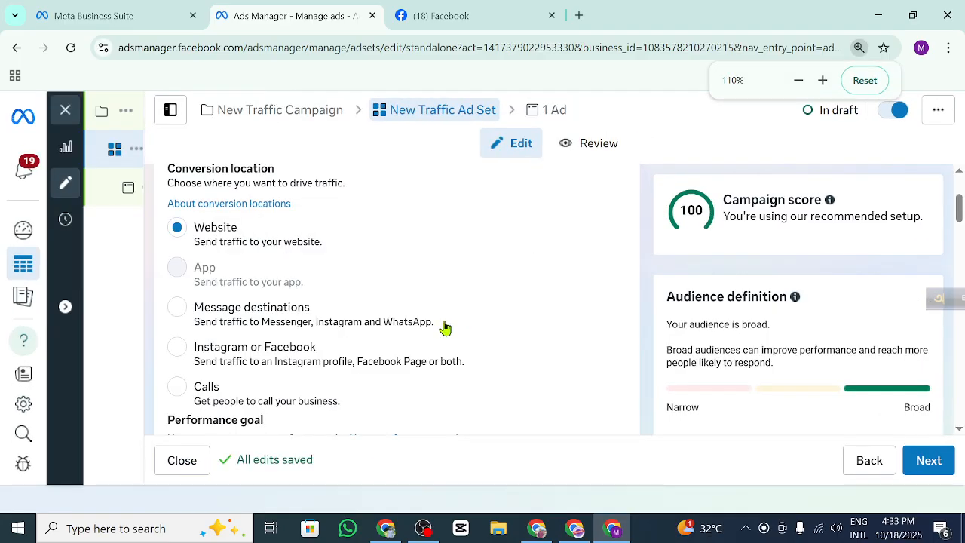
pyautogui.hotkey('ctrl', '-')
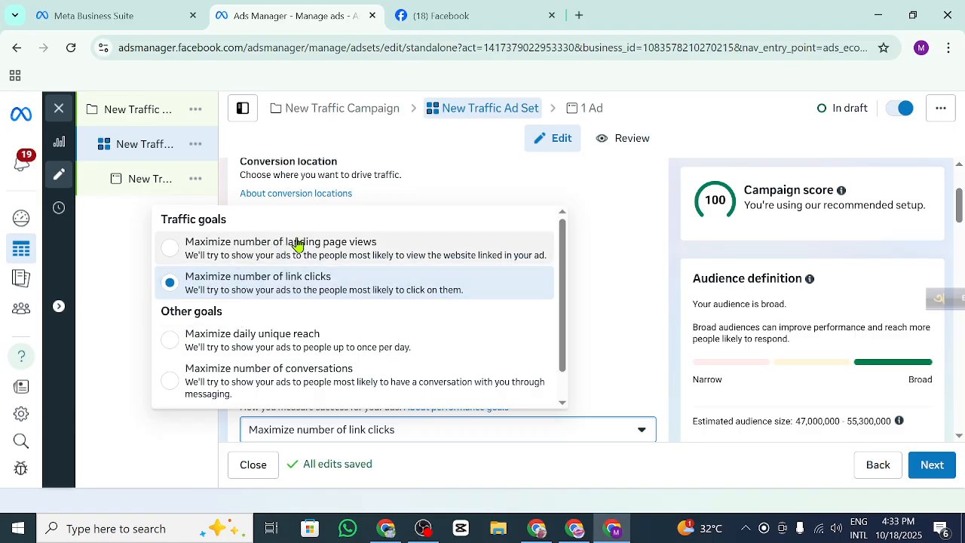
pyautogui.click(339, 252)
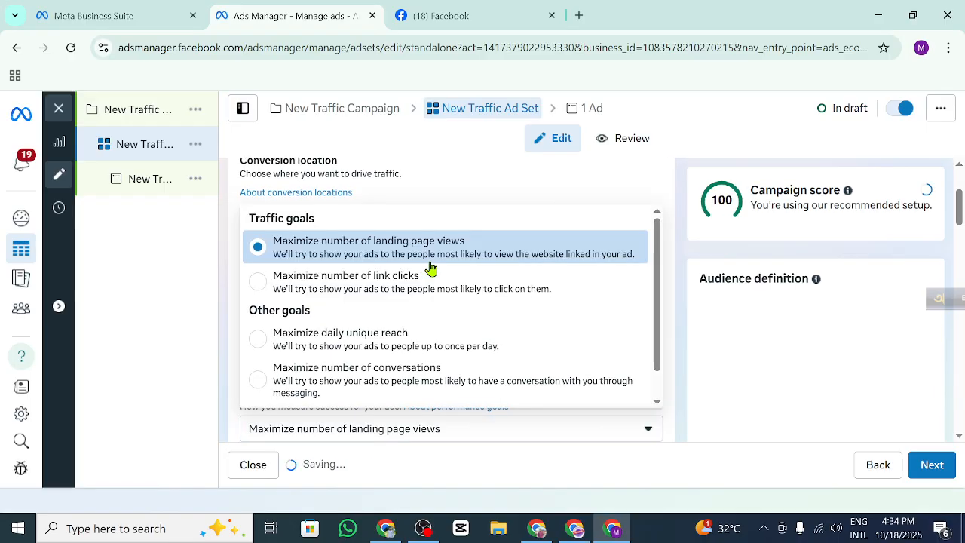
# Step: Review the ad set's attribution, budget and schedule, audience controls, locations and Advantage+ audience settings
pyautogui.scroll(-2, 437, 317)
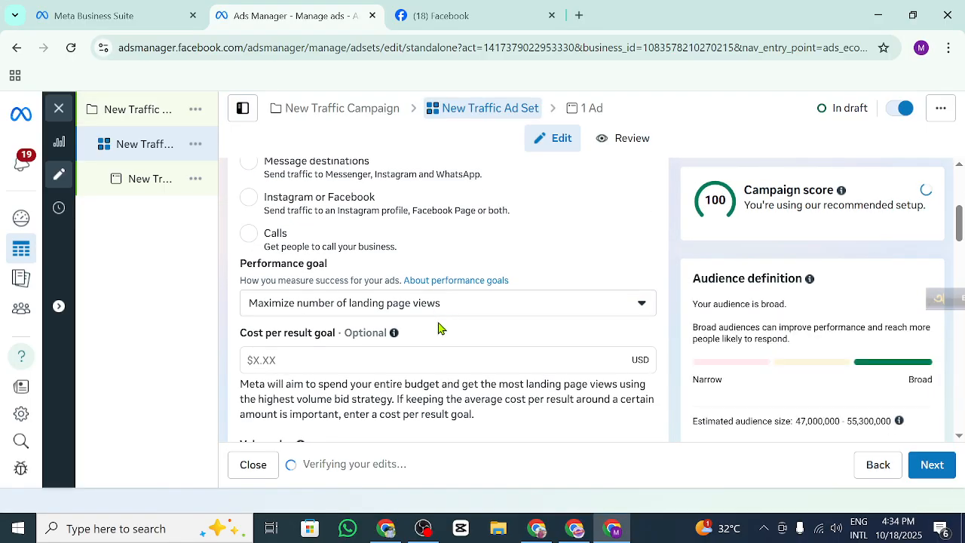
pyautogui.scroll(-5, 440, 328)
pyautogui.scroll(2, 369, 324)
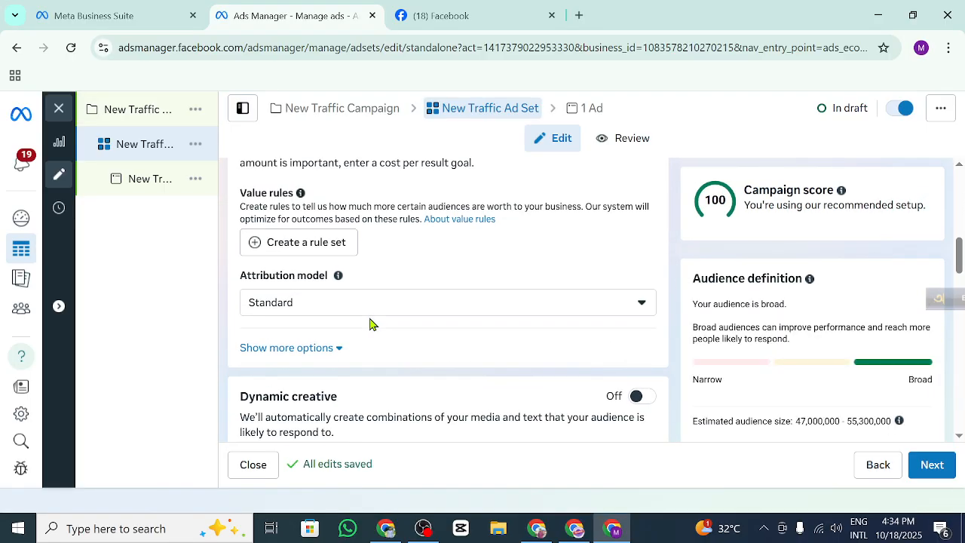
pyautogui.scroll(-2, 369, 324)
pyautogui.scroll(-4, 369, 324)
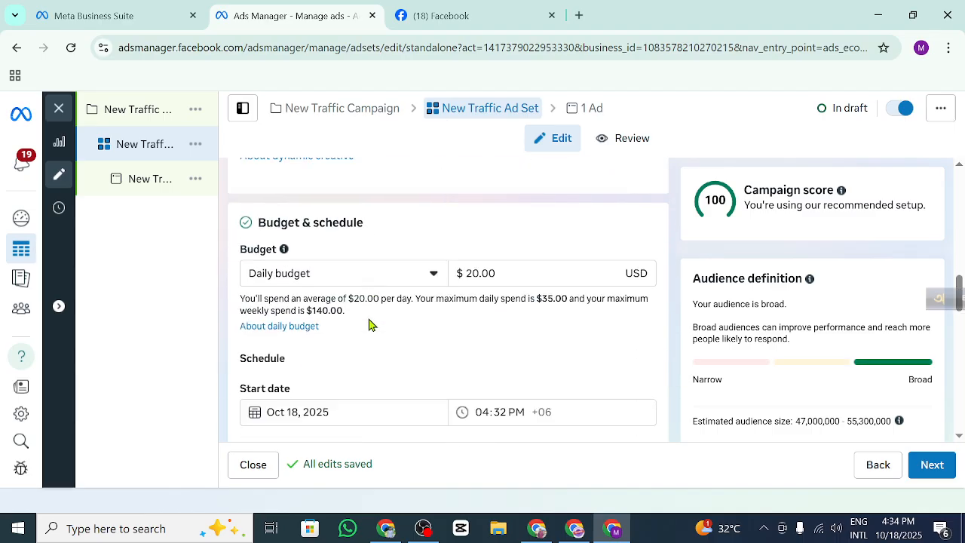
pyautogui.scroll(-4, 377, 316)
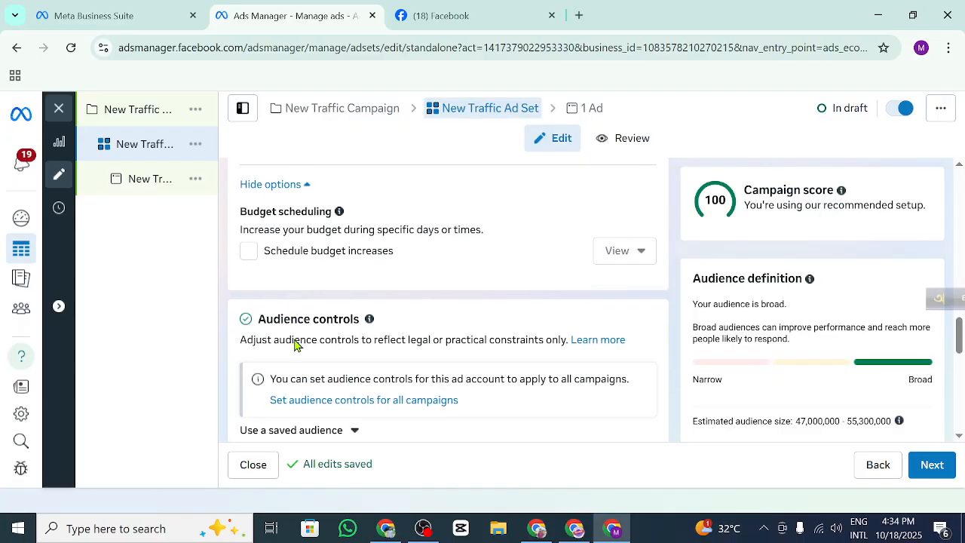
pyautogui.scroll(-2, 343, 341)
pyautogui.scroll(4, 346, 342)
pyautogui.scroll(-8, 529, 304)
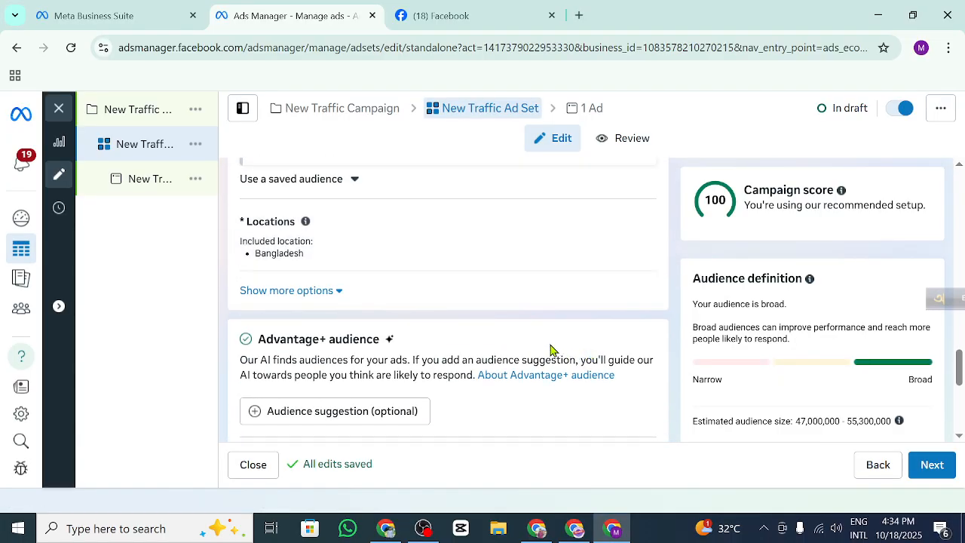
pyautogui.scroll(3, 548, 351)
pyautogui.scroll(-3, 547, 354)
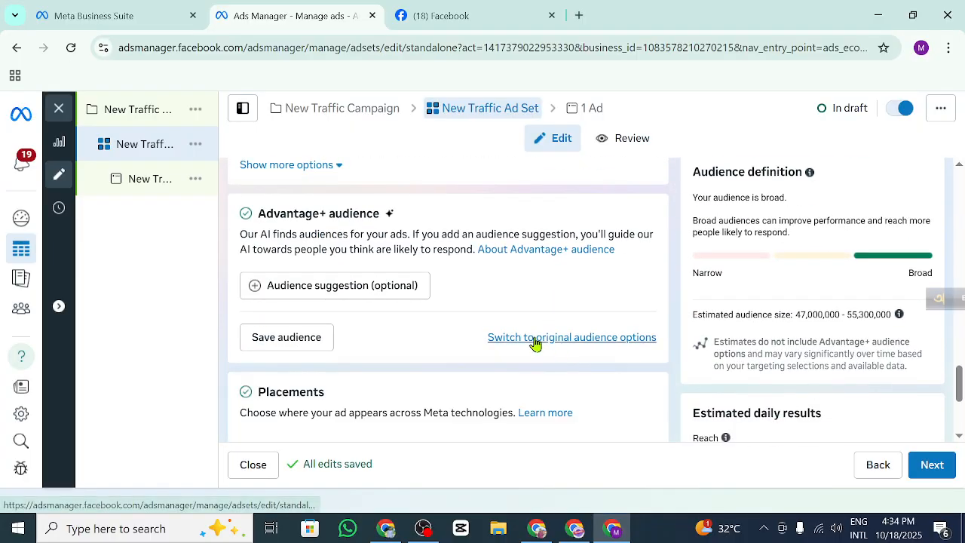
# Step: Switch the ad set from Advantage+ audience to the original audience options
pyautogui.click(535, 340)
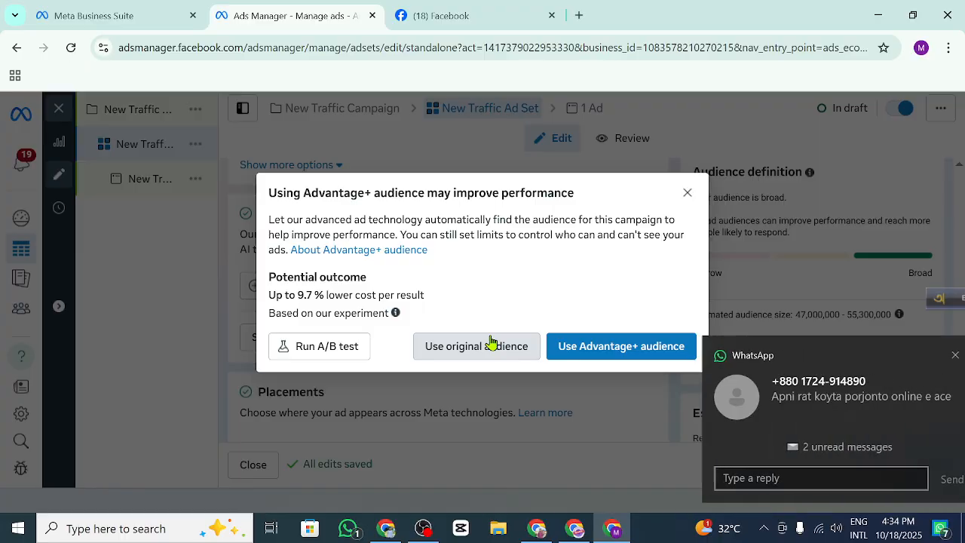
pyautogui.click(491, 343)
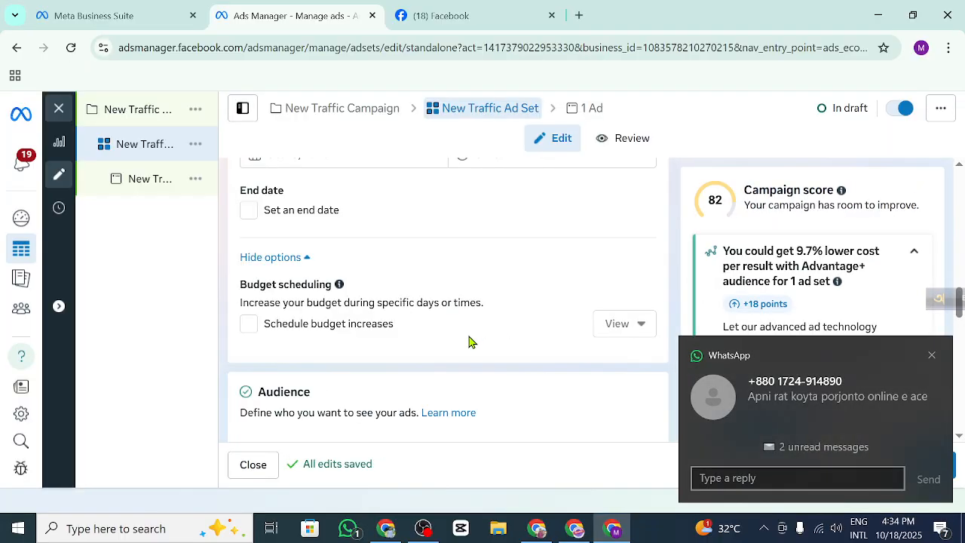
pyautogui.scroll(-3, 473, 341)
pyautogui.scroll(-10, 472, 341)
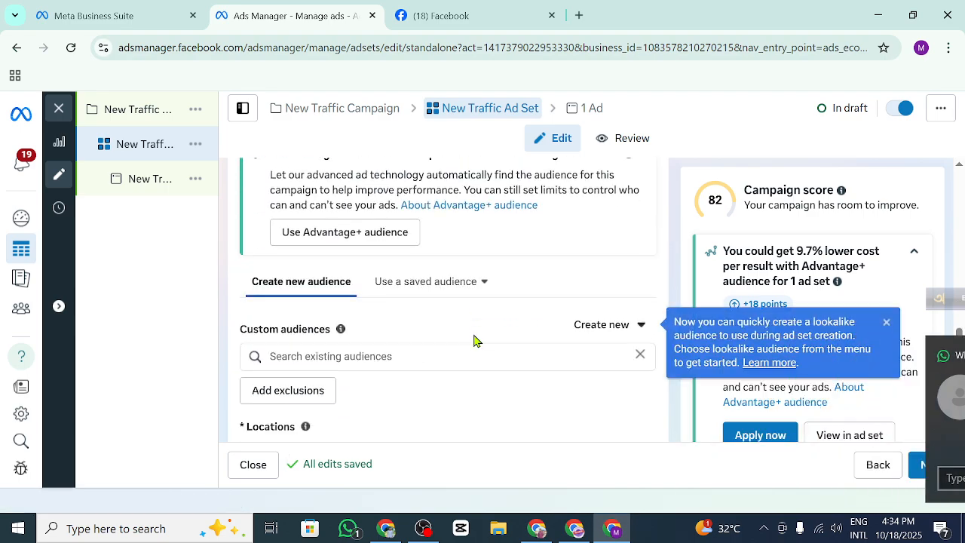
# Step: Edit the ad set's placements and choose Manual placements instead of Advantage+ placements
pyautogui.scroll(-1, 479, 338)
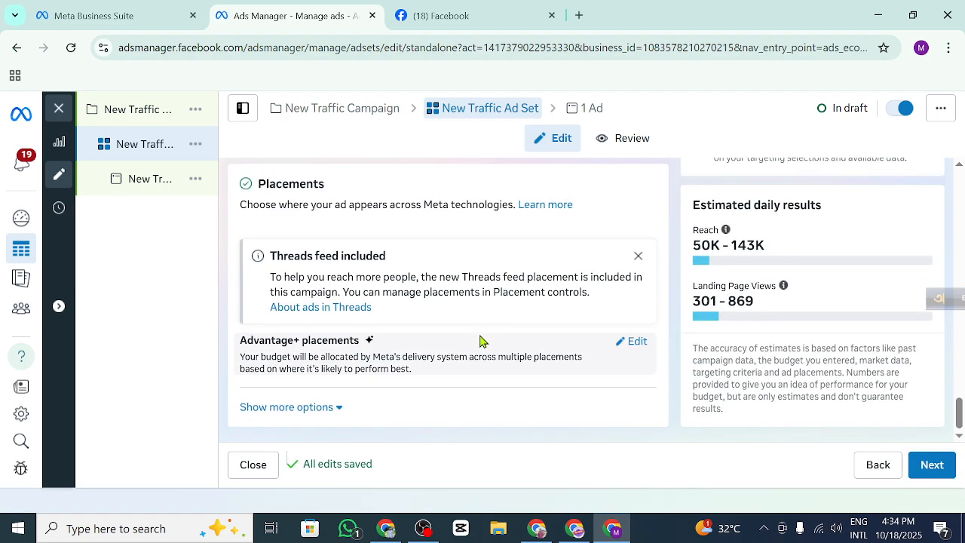
pyautogui.click(626, 343)
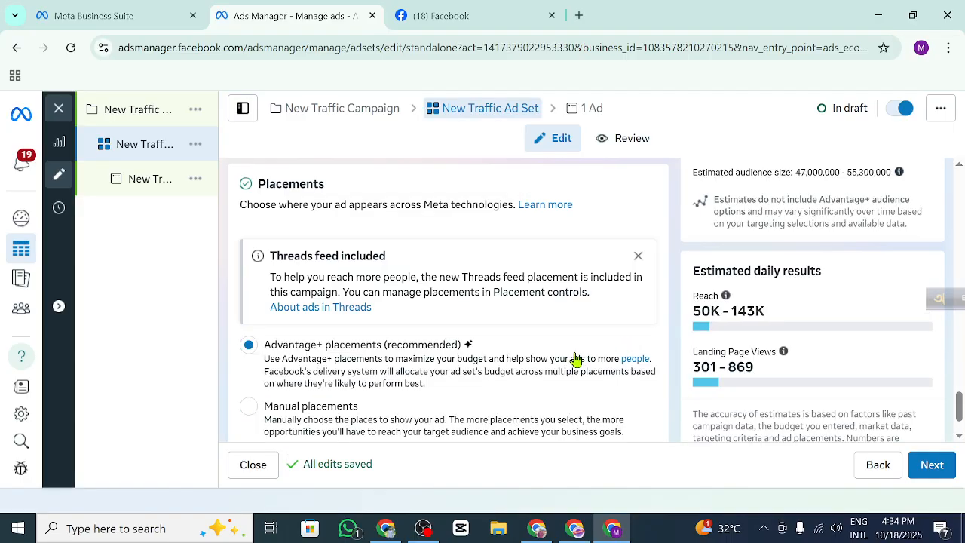
pyautogui.scroll(-1, 376, 355)
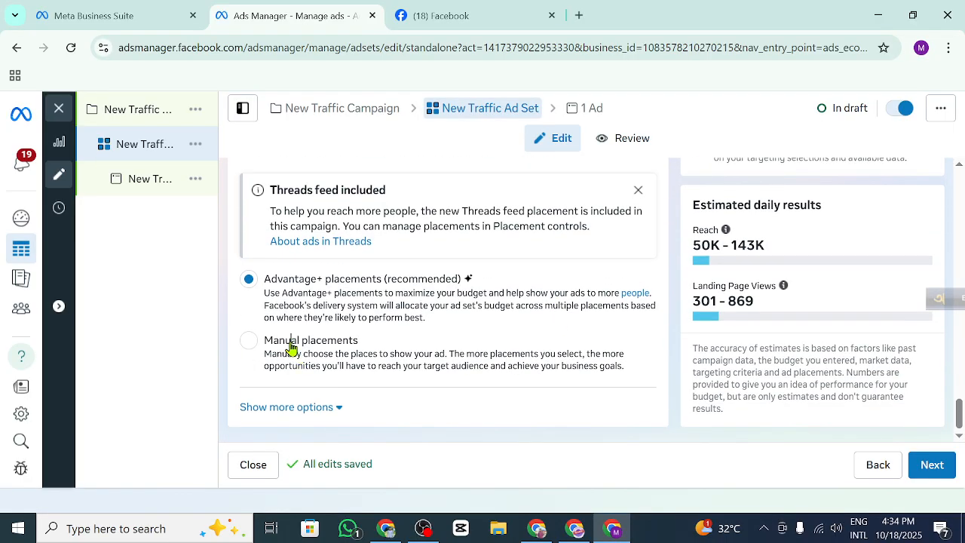
pyautogui.click(291, 346)
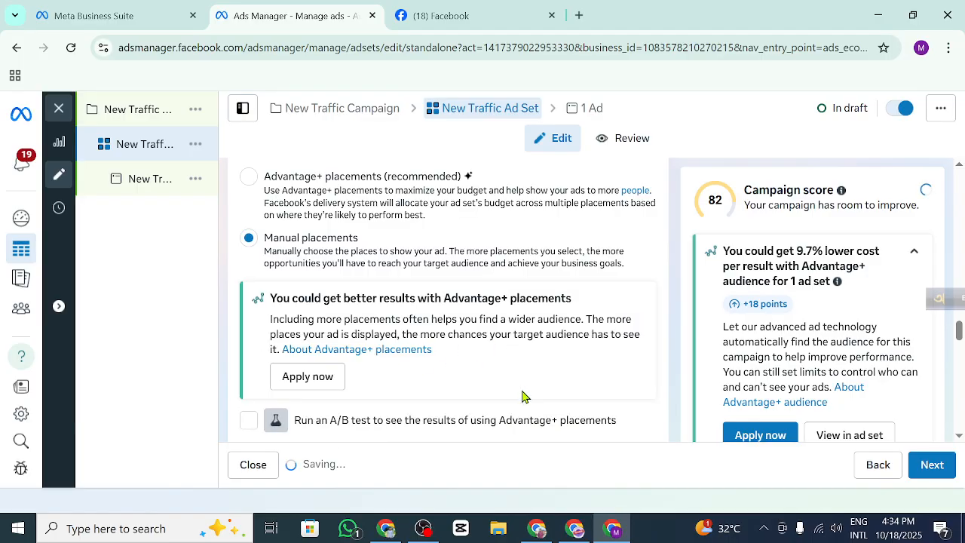
# Step: Leave only Facebook selected among the placement platforms and turn on the A/B test of Advantage+ placements
pyautogui.scroll(-3, 526, 398)
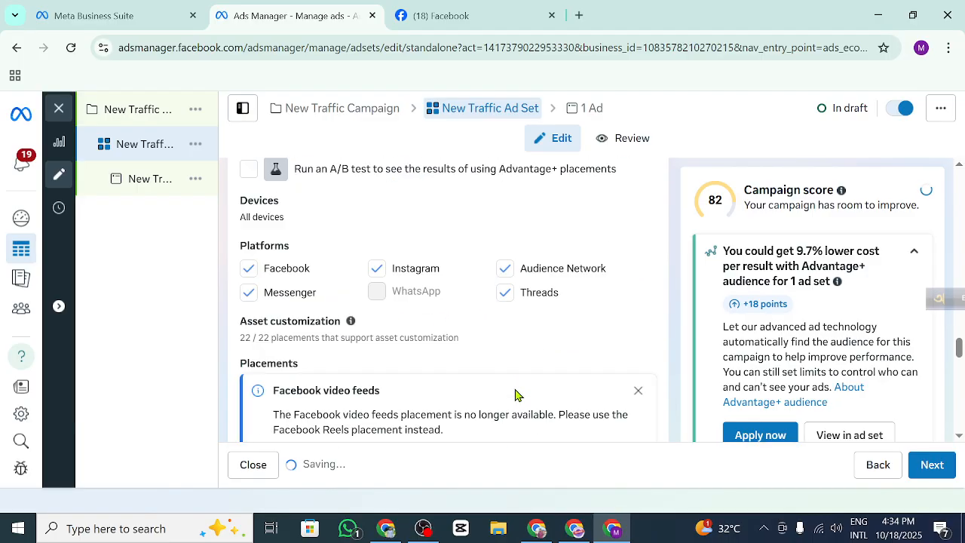
pyautogui.click(505, 292)
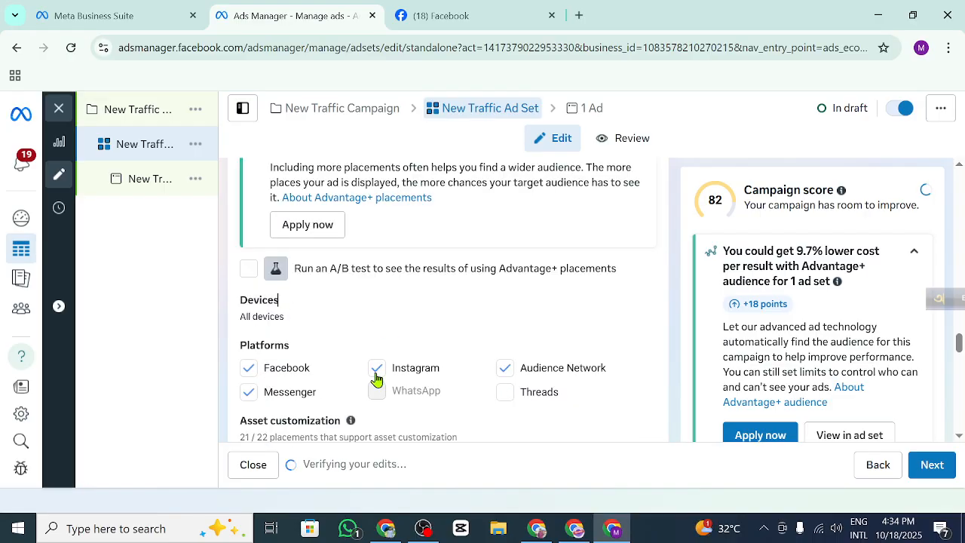
pyautogui.click(381, 370)
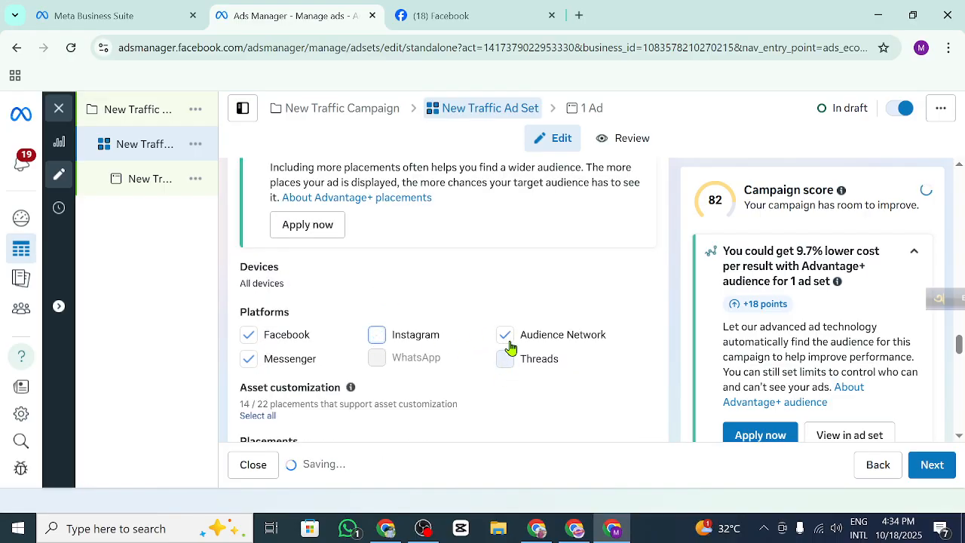
pyautogui.click(505, 351)
pyautogui.click(505, 289)
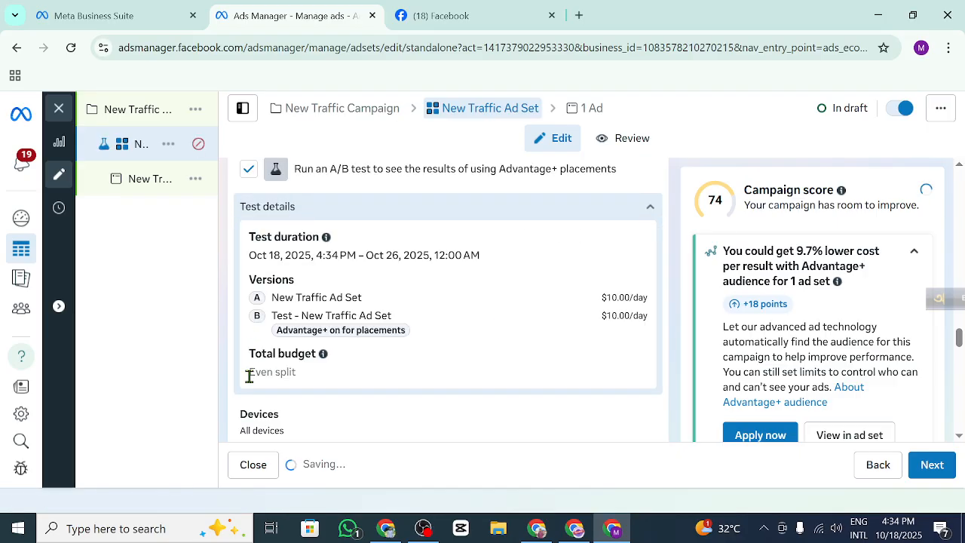
pyautogui.scroll(-3, 270, 364)
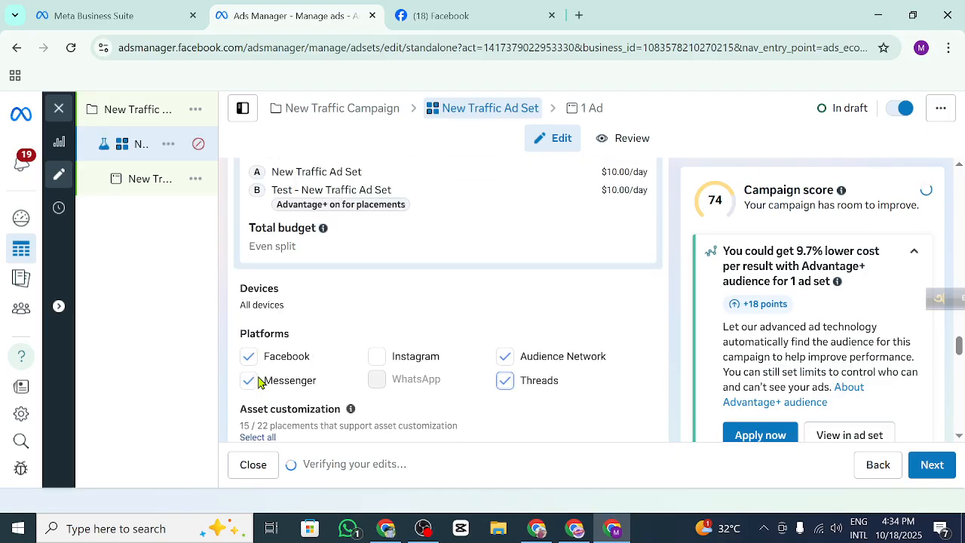
pyautogui.click(249, 381)
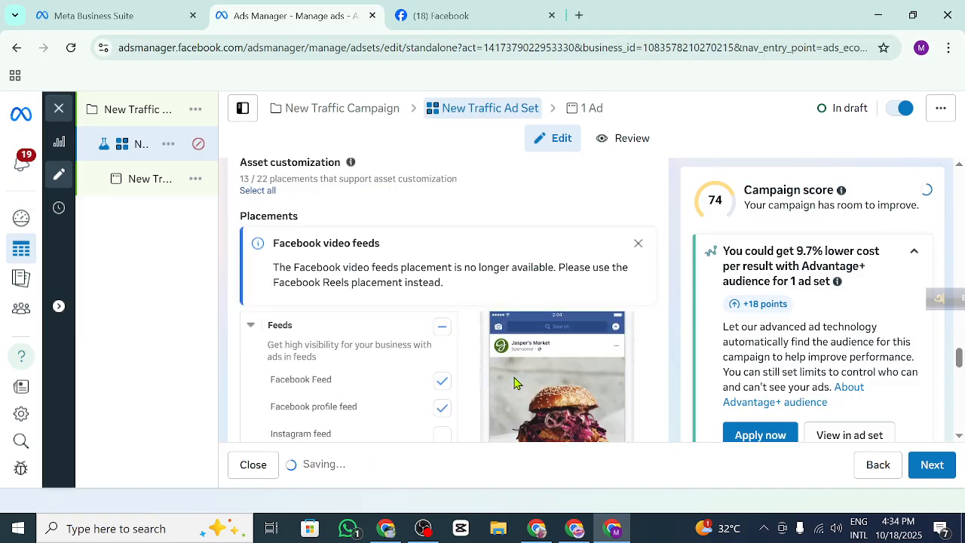
pyautogui.click(505, 383)
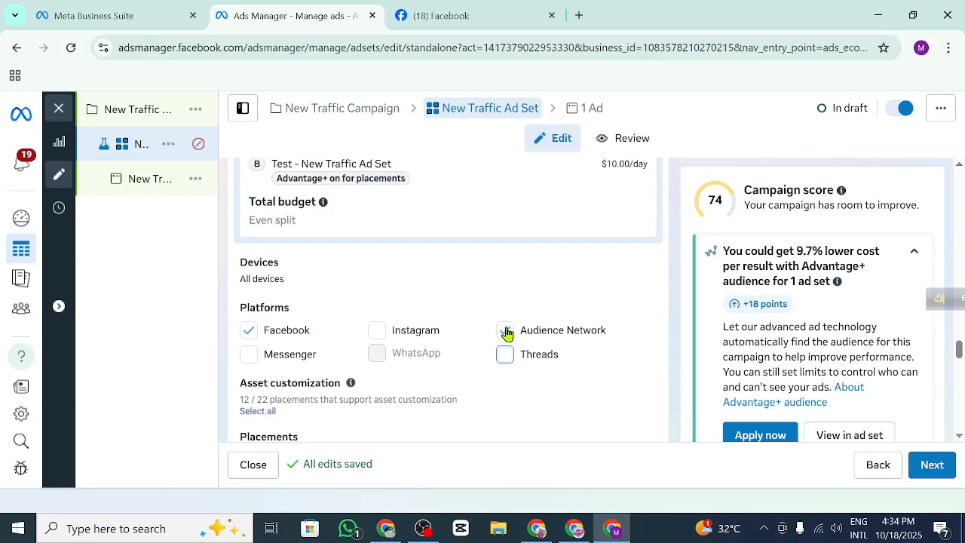
pyautogui.click(506, 330)
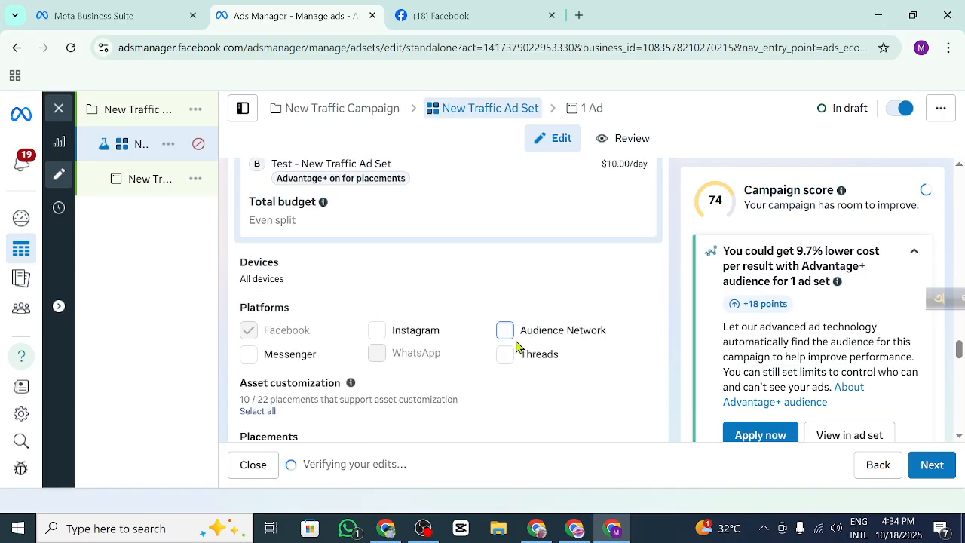
# Step: Review the ad set's audience, schedule and conversion settings, and expand the additional options of the Conversion section
pyautogui.scroll(5, 384, 333)
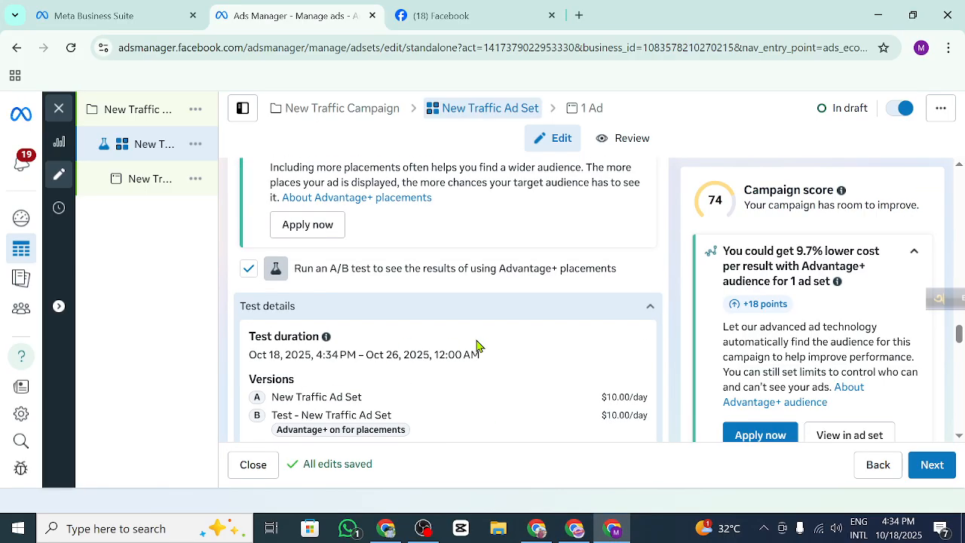
pyautogui.scroll(3, 420, 340)
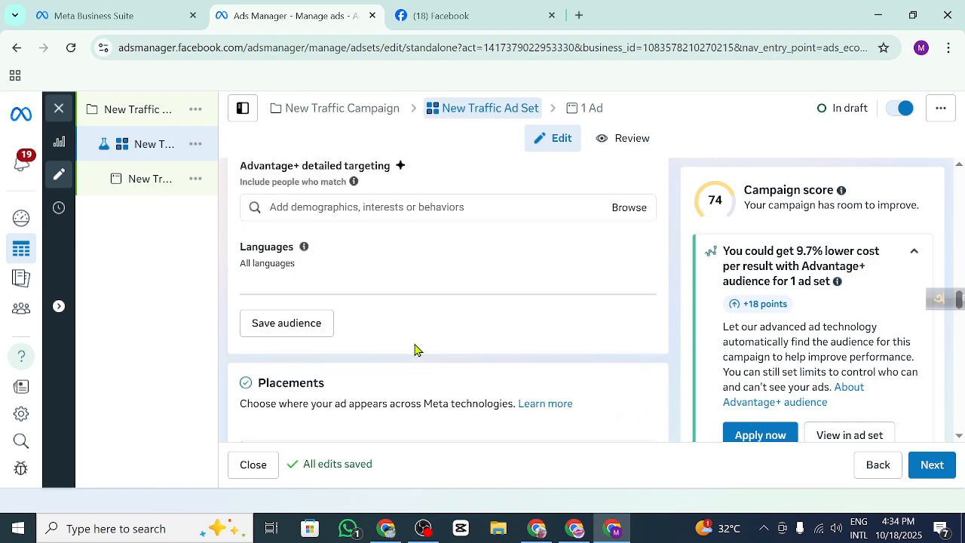
pyautogui.scroll(2, 413, 349)
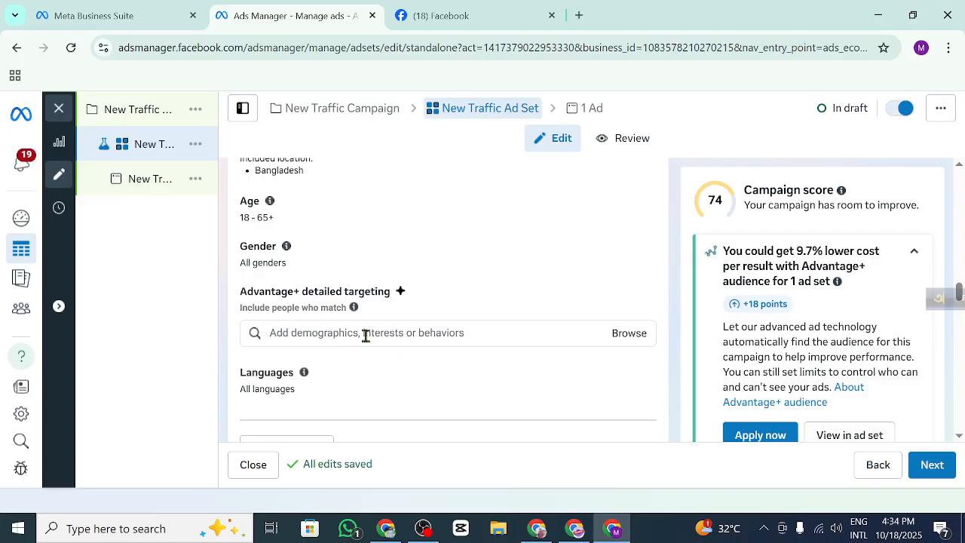
pyautogui.scroll(4, 441, 338)
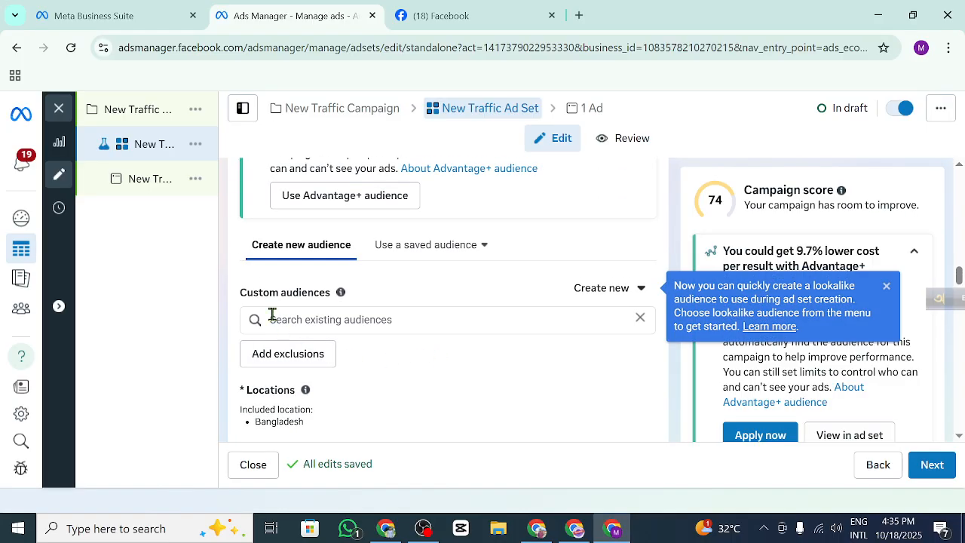
pyautogui.scroll(8, 390, 291)
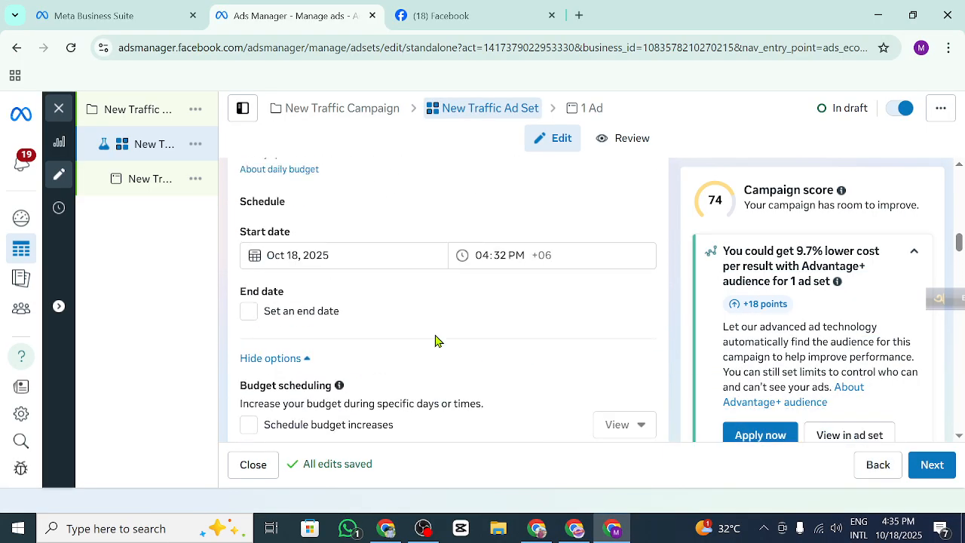
pyautogui.scroll(10, 435, 340)
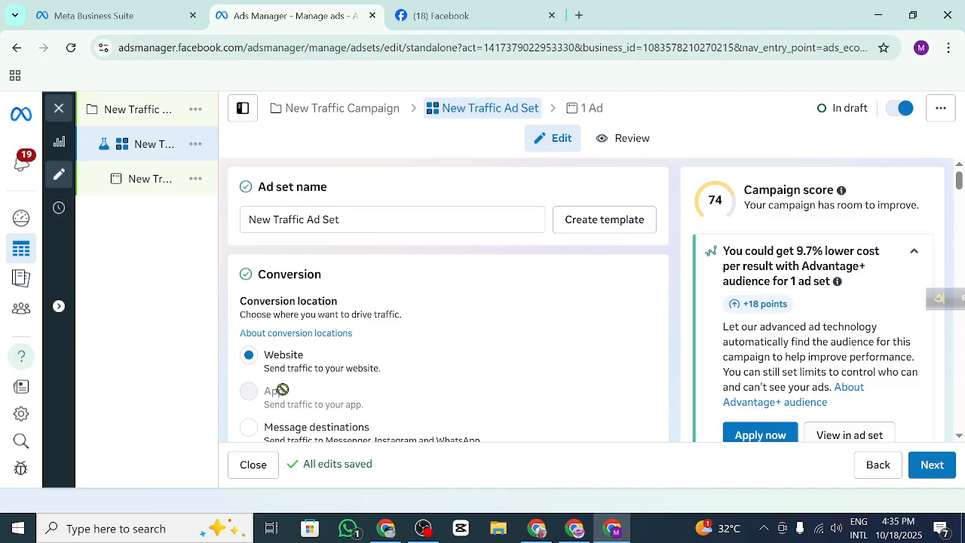
pyautogui.scroll(-3, 296, 367)
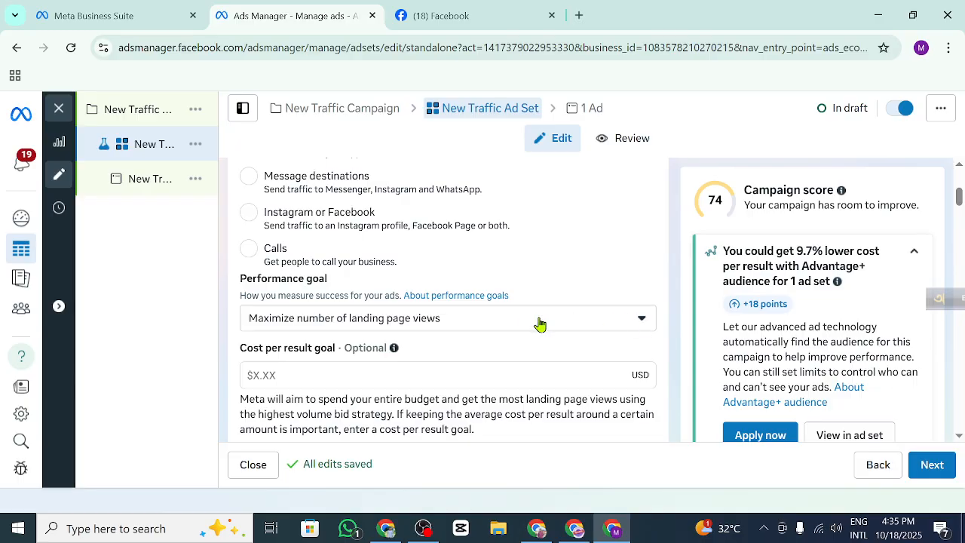
pyautogui.scroll(-2, 433, 332)
pyautogui.scroll(-2, 317, 332)
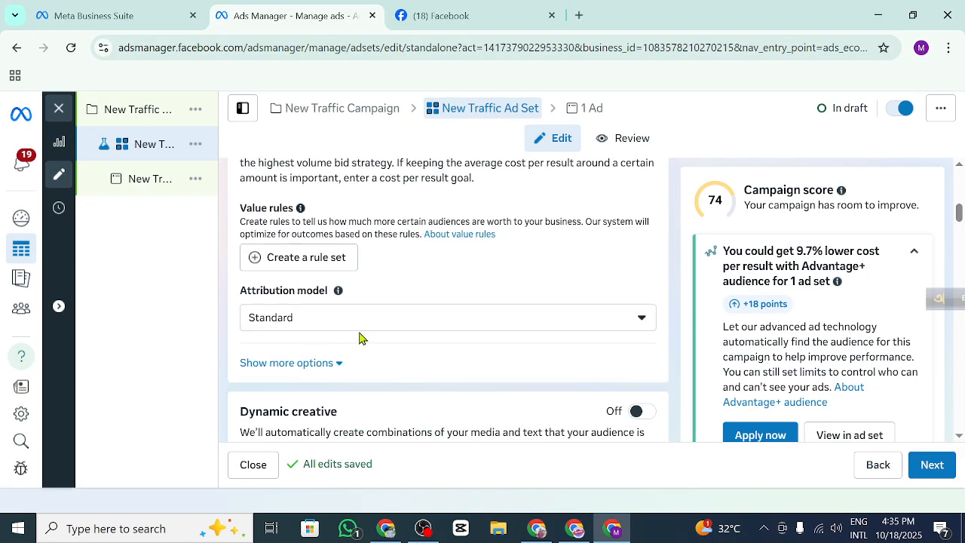
pyautogui.scroll(-2, 346, 345)
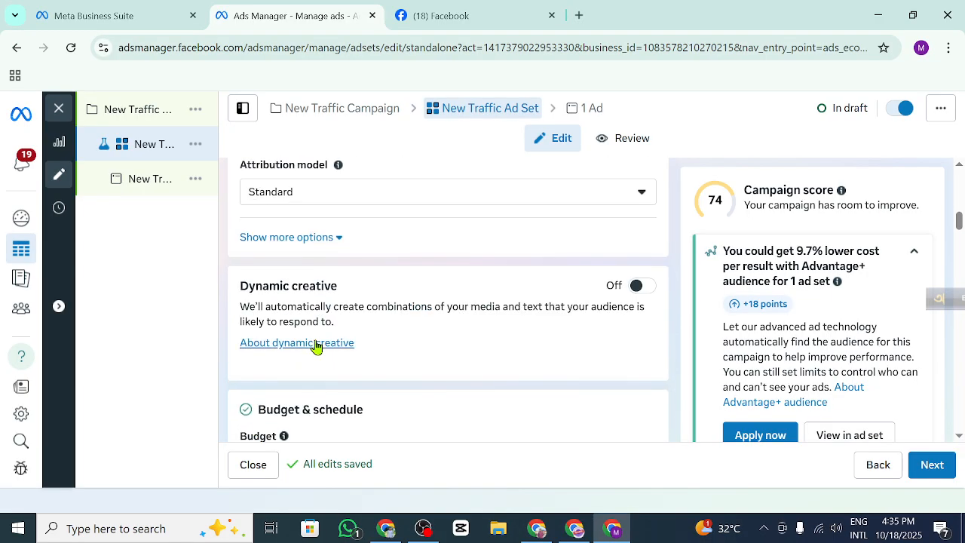
pyautogui.click(300, 241)
# Step: Examine the delivery type, dynamic creative, budget and schedule, budget scheduling and audience settings of the ad set
pyautogui.scroll(-2, 324, 302)
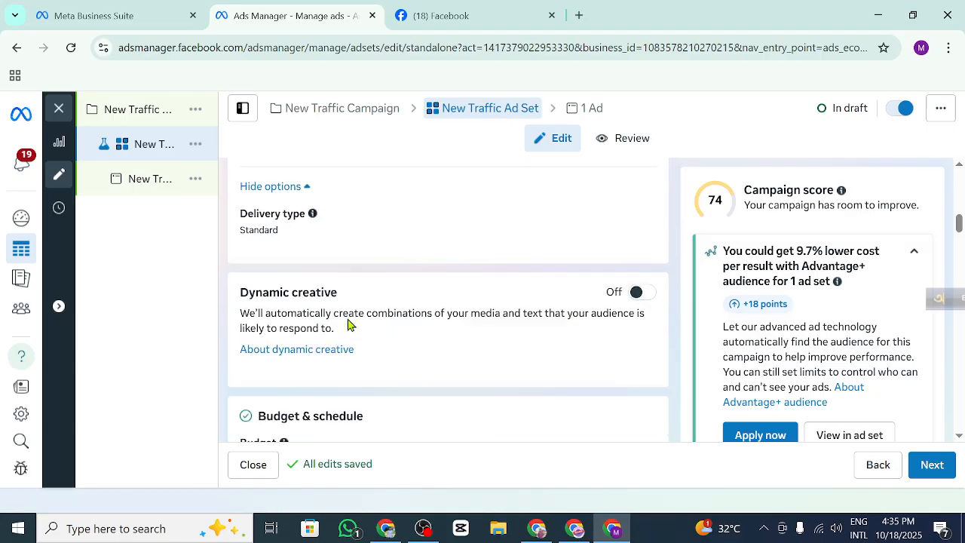
pyautogui.scroll(-2, 331, 316)
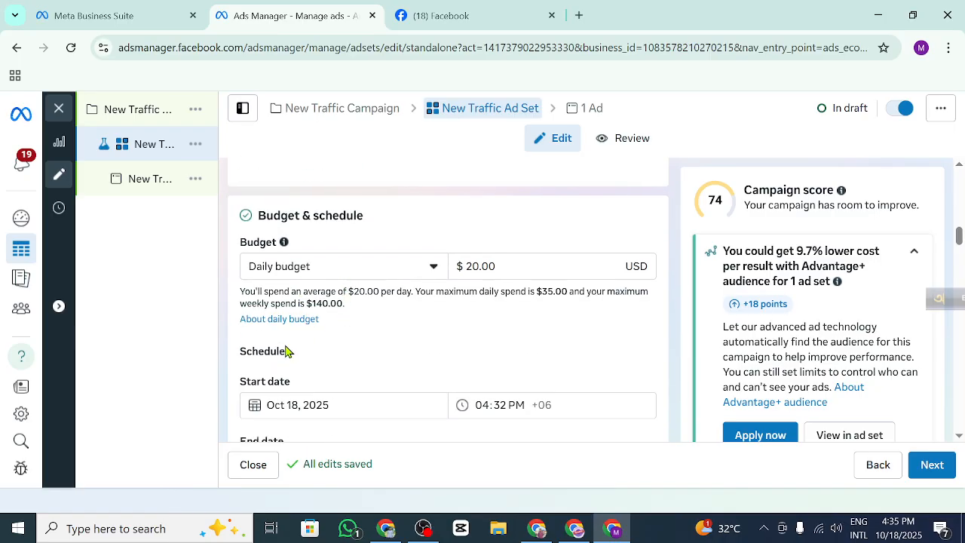
pyautogui.scroll(-2, 290, 336)
pyautogui.scroll(-2, 354, 290)
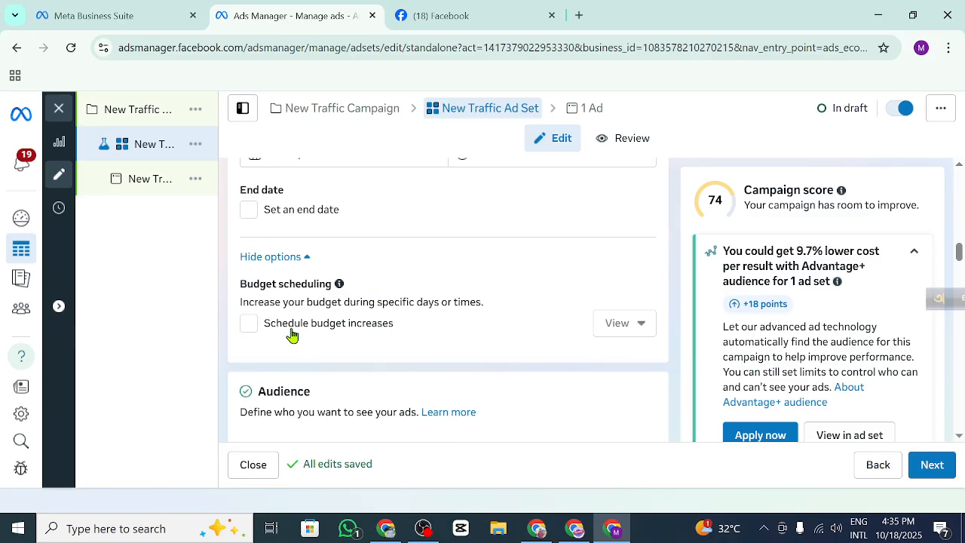
pyautogui.scroll(-2, 292, 335)
pyautogui.scroll(2, 312, 331)
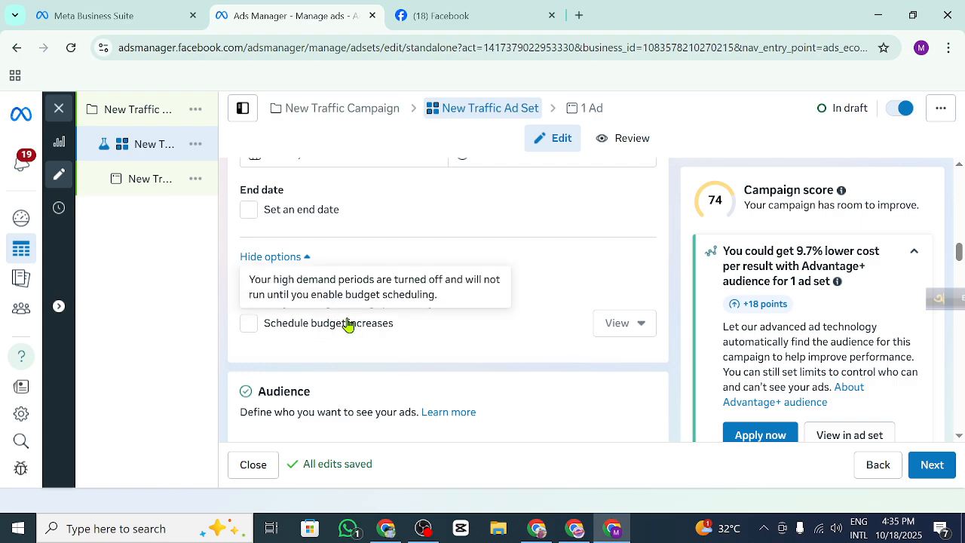
pyautogui.scroll(-2, 366, 314)
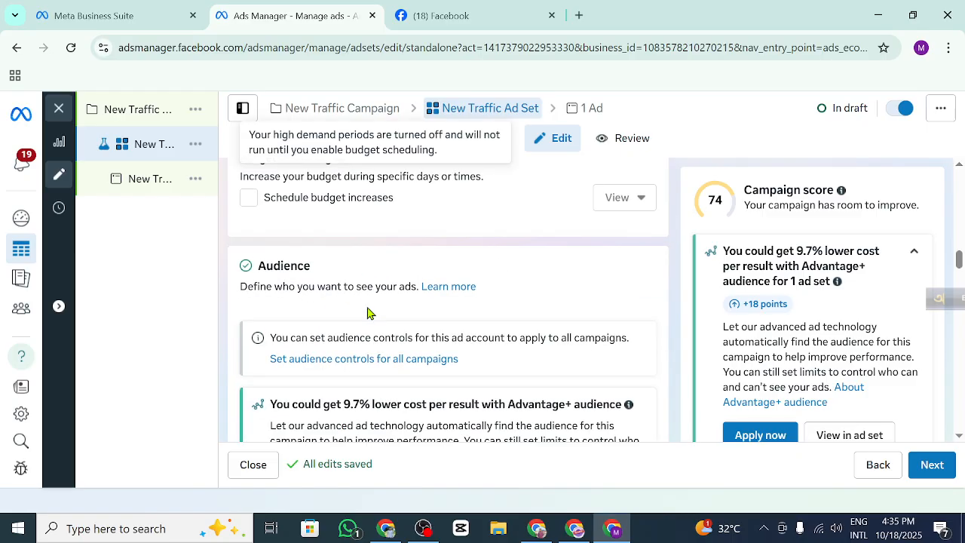
pyautogui.scroll(-4, 367, 313)
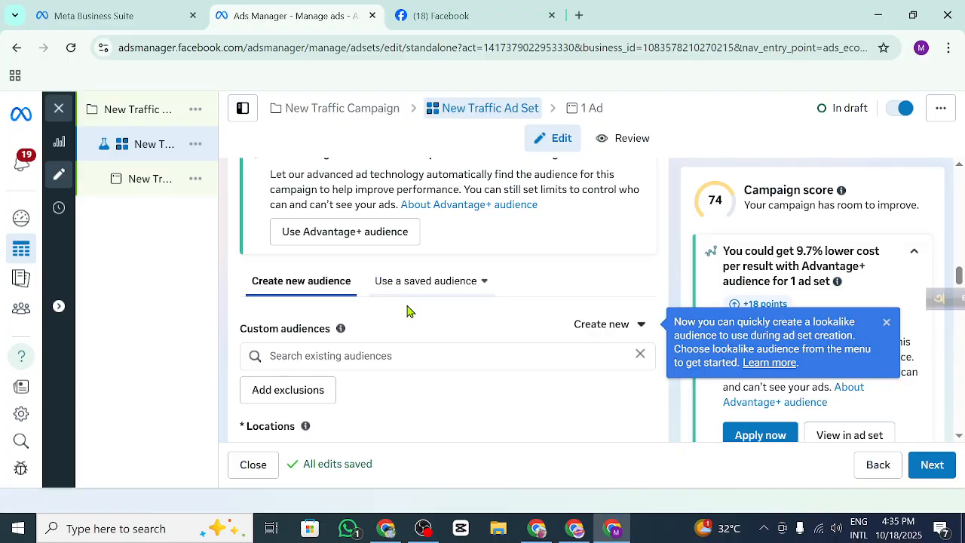
pyautogui.scroll(4, 508, 319)
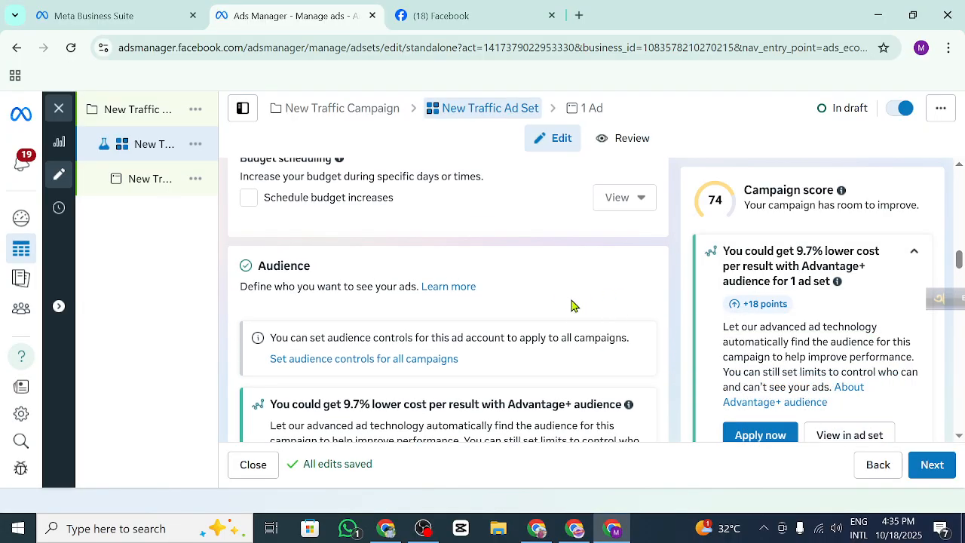
pyautogui.scroll(2, 577, 313)
pyautogui.scroll(-4, 555, 324)
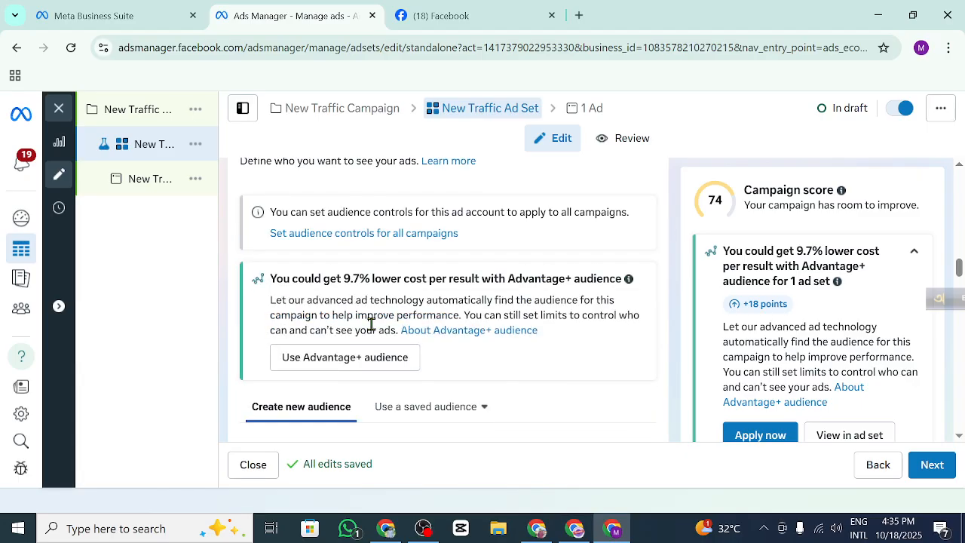
pyautogui.scroll(3, 339, 366)
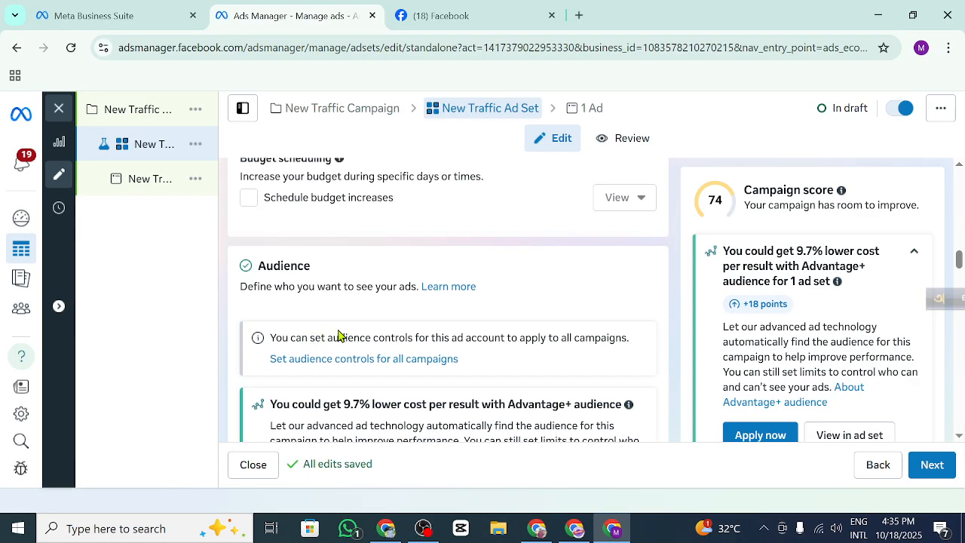
# Step: Add the existing website audience "engage it" to the ad set's custom audiences
pyautogui.scroll(-5, 339, 336)
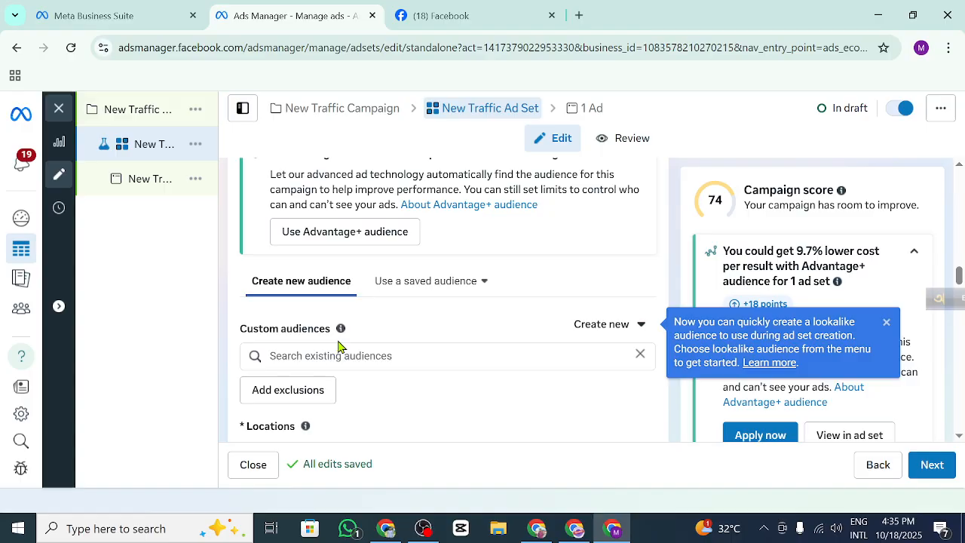
pyautogui.click(308, 356)
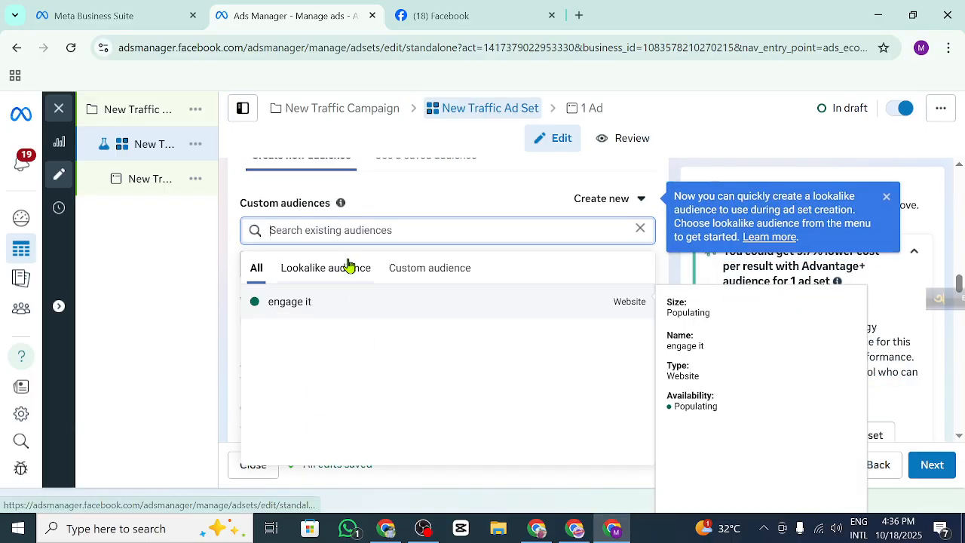
pyautogui.click(325, 302)
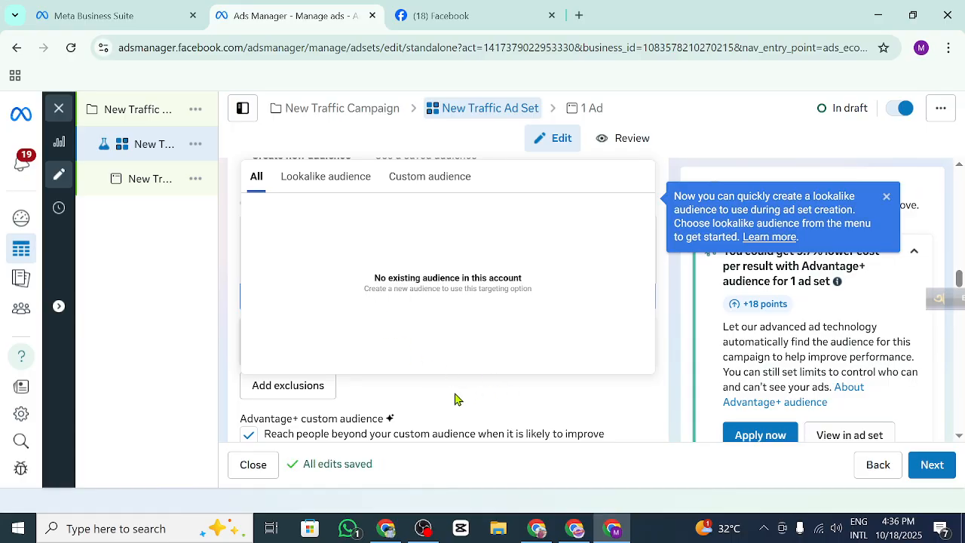
pyautogui.click(533, 393)
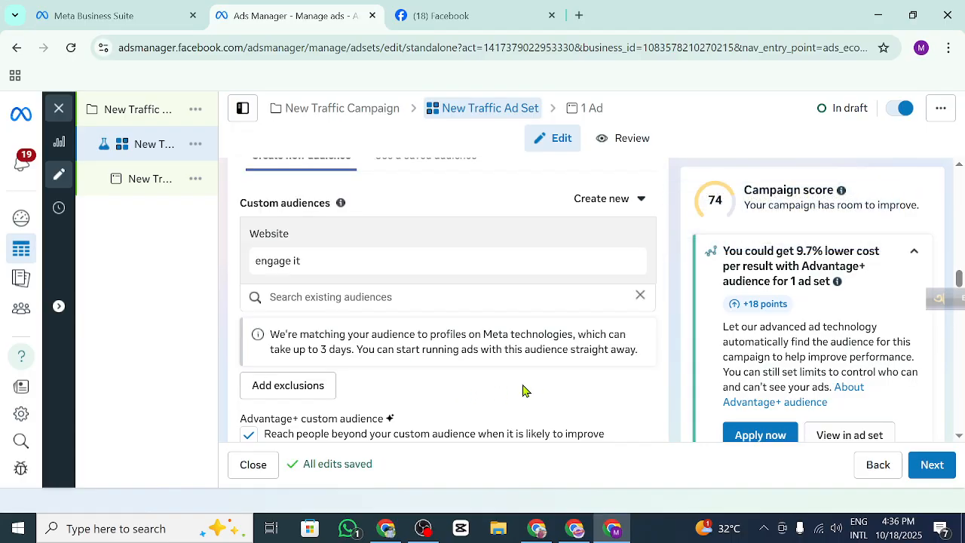
# Step: Review the ad set's Advantage+ custom audience, location, age, gender, detailed targeting, language and placement settings
pyautogui.scroll(-2, 387, 393)
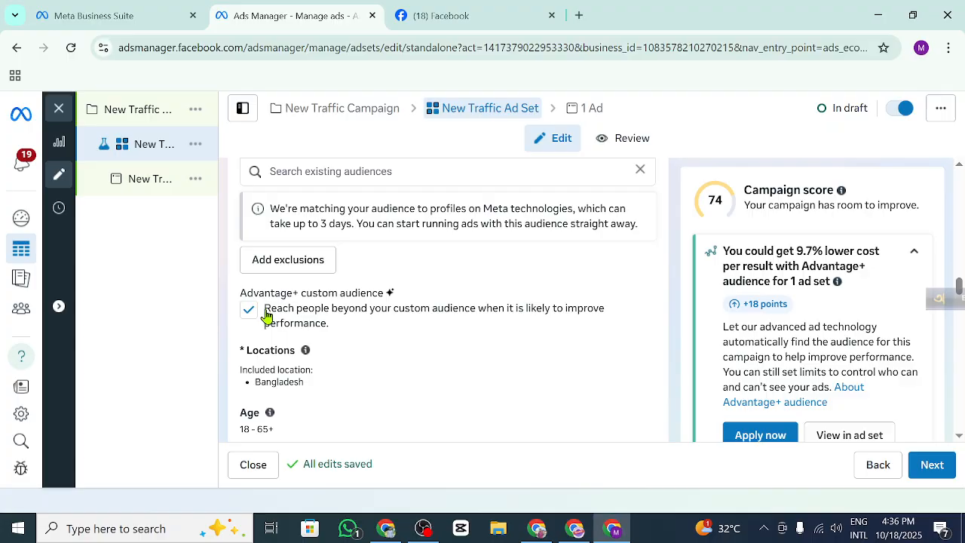
pyautogui.scroll(-2, 343, 345)
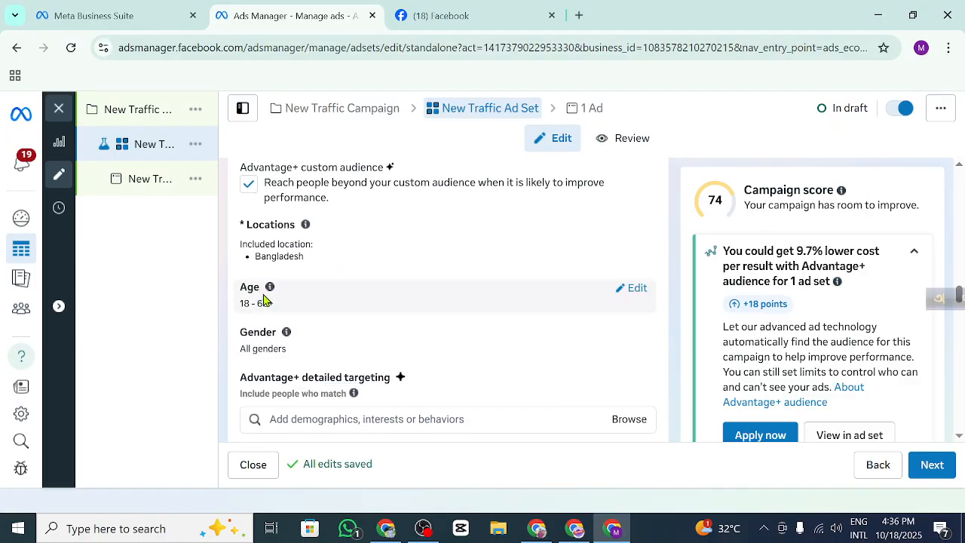
pyautogui.scroll(-4, 349, 394)
pyautogui.scroll(-2, 349, 395)
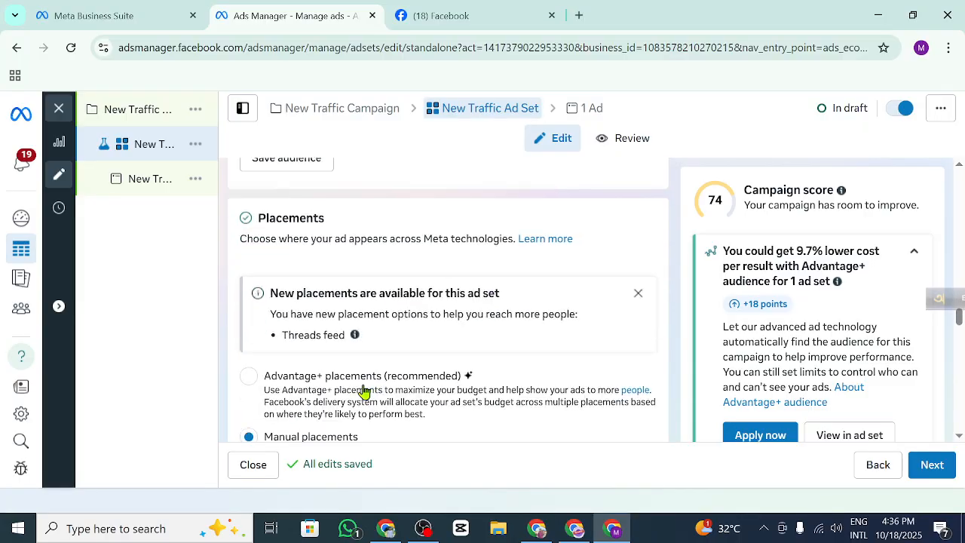
pyautogui.scroll(-12, 366, 375)
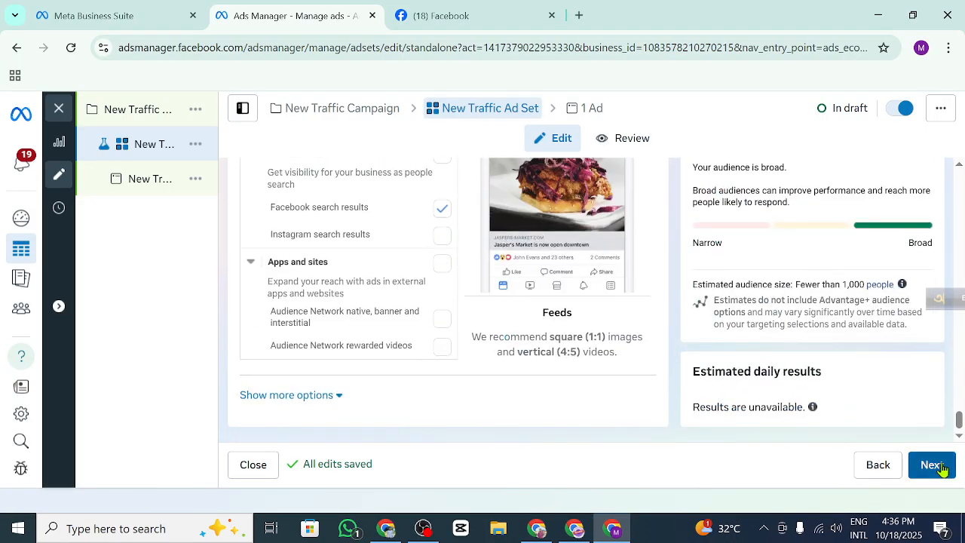
pyautogui.scroll(5, 380, 320)
pyautogui.scroll(8, 382, 321)
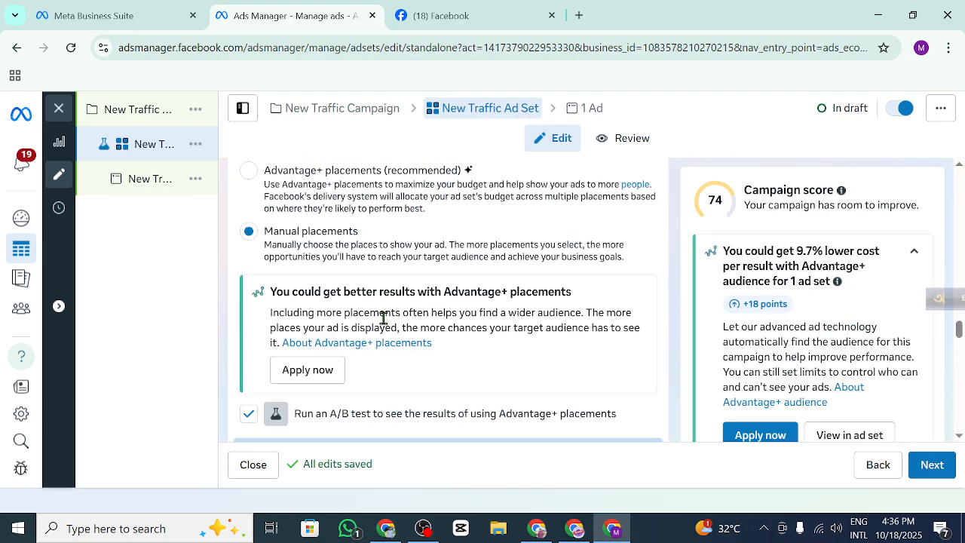
pyautogui.scroll(3, 383, 333)
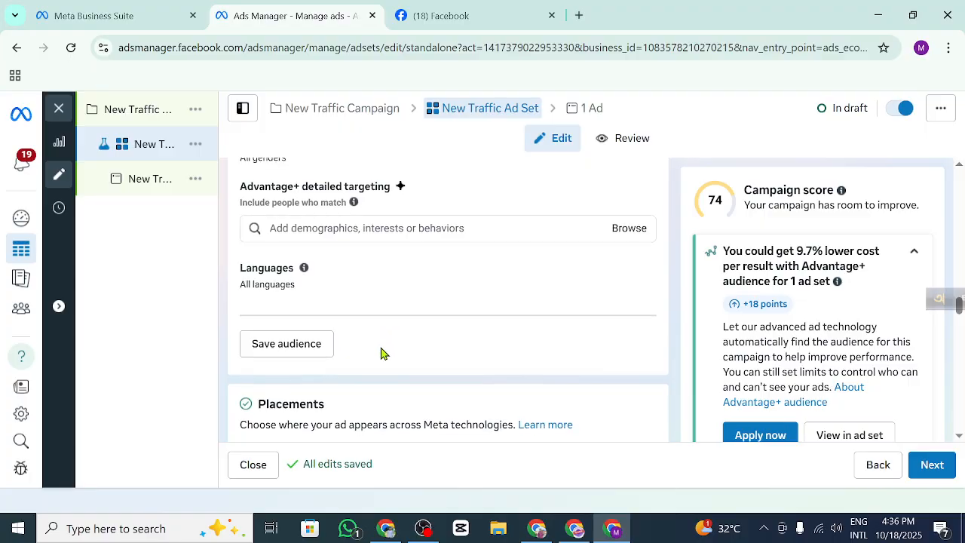
pyautogui.scroll(-3, 381, 349)
pyautogui.scroll(9, 385, 354)
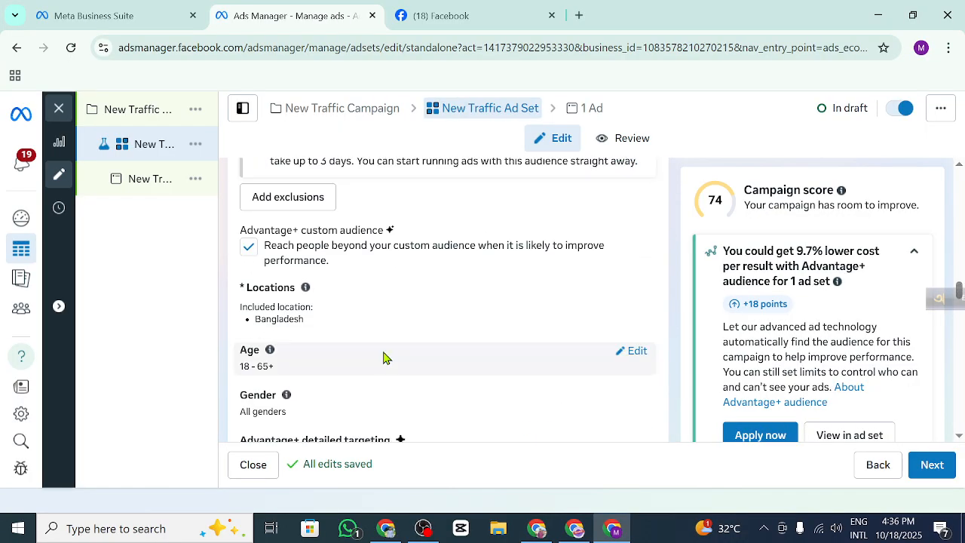
# Step: Check the available saved audiences and the Lookalike audience and Custom audience lists for further existing audiences
pyautogui.scroll(2, 385, 351)
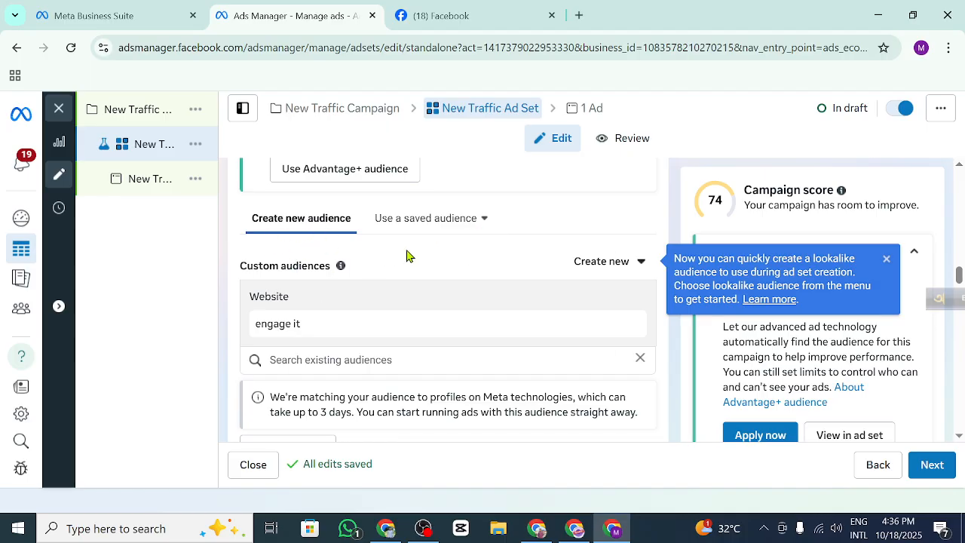
pyautogui.click(472, 232)
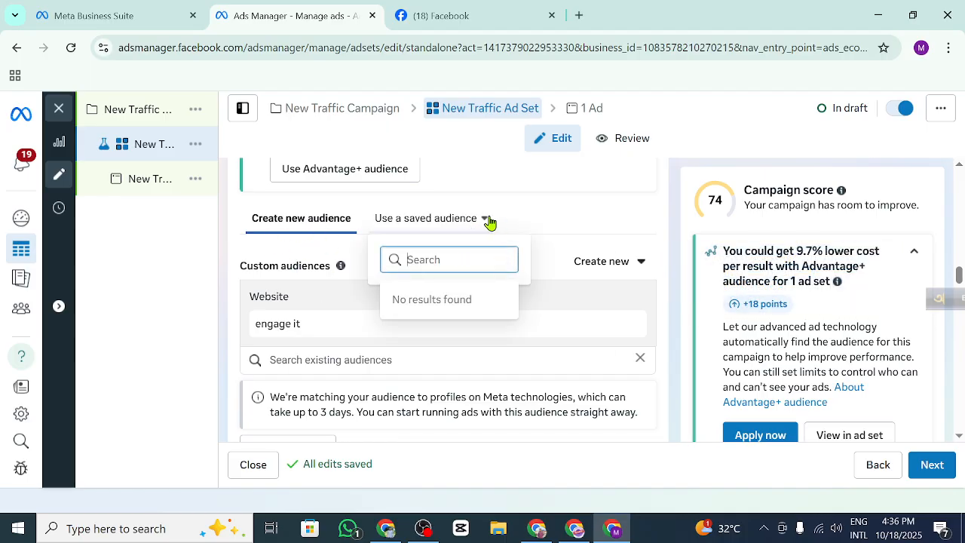
pyautogui.click(488, 221)
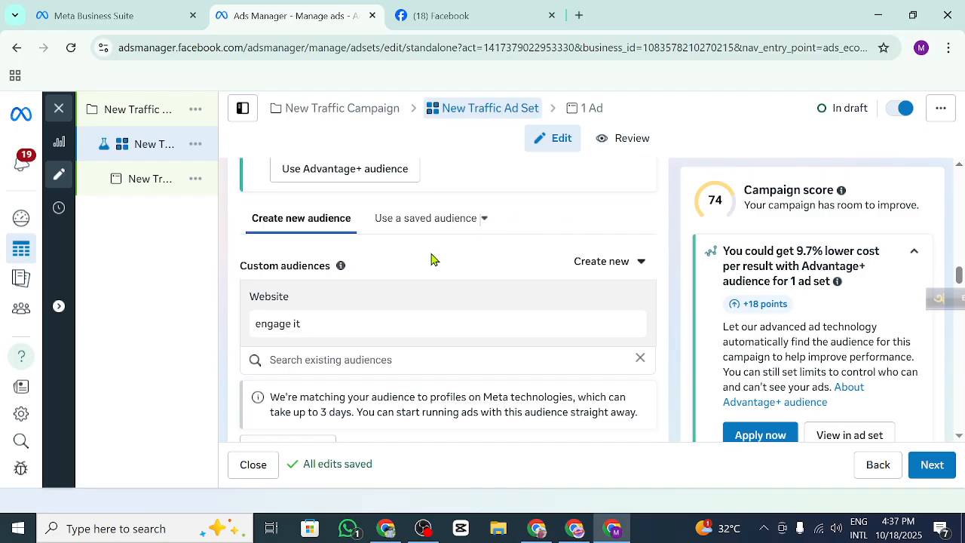
pyautogui.scroll(1, 424, 313)
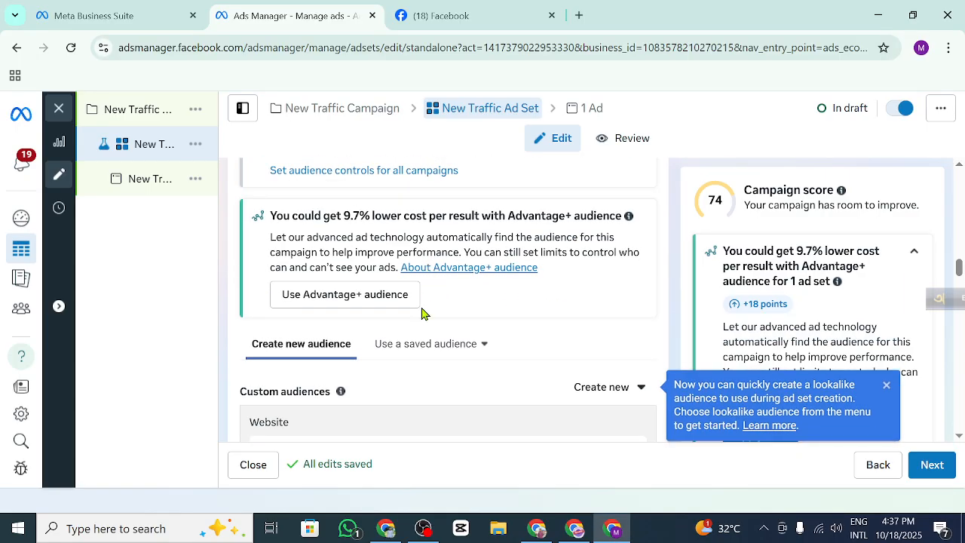
pyautogui.scroll(-2, 421, 321)
pyautogui.click(415, 326)
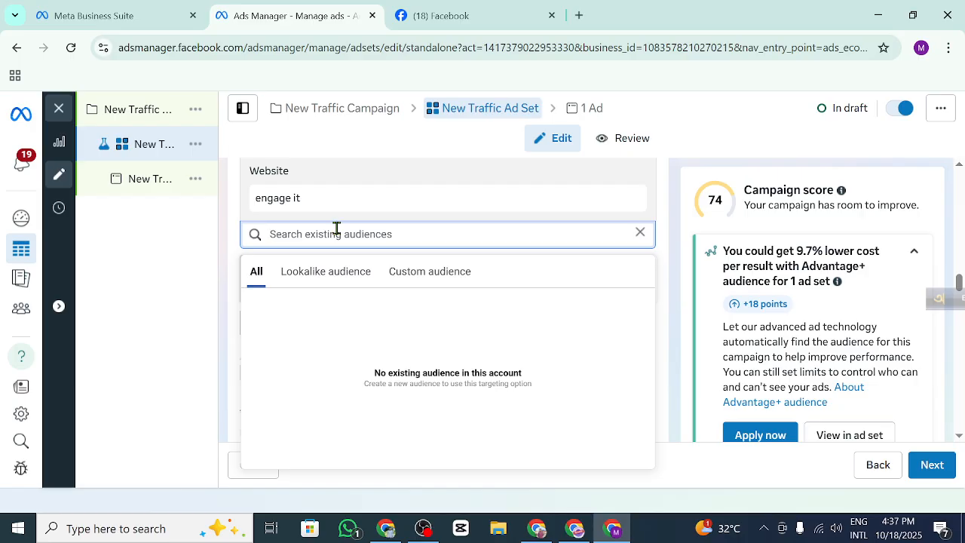
pyautogui.scroll(2, 336, 229)
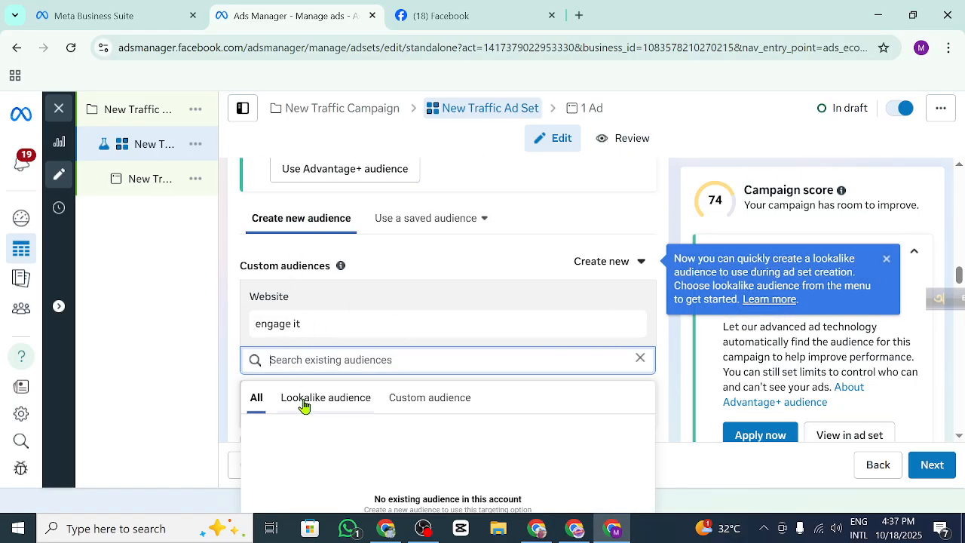
pyautogui.click(342, 405)
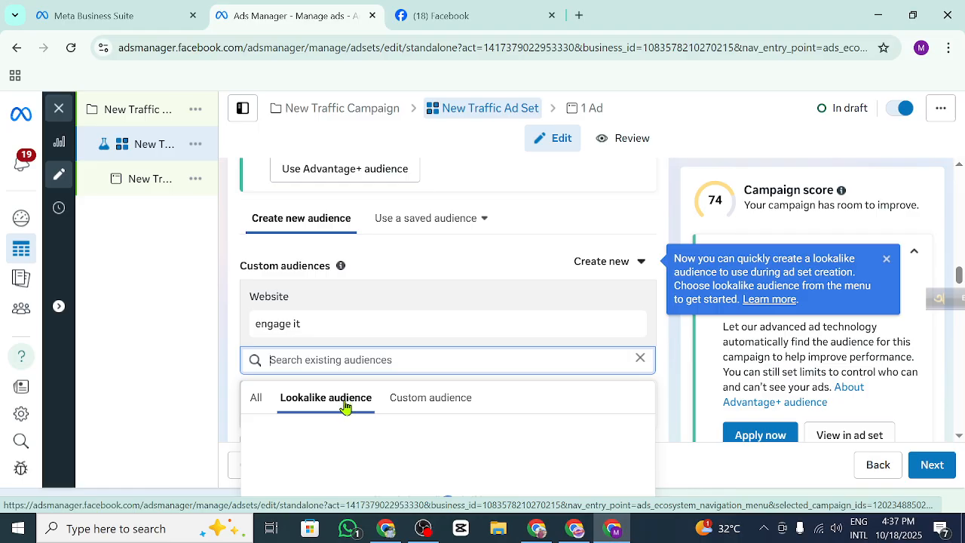
pyautogui.scroll(-2, 369, 368)
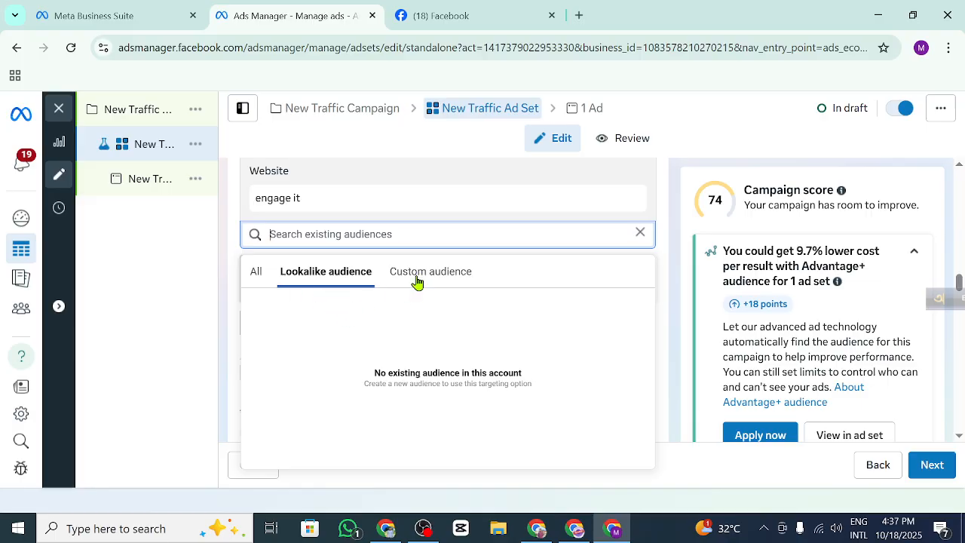
pyautogui.click(455, 275)
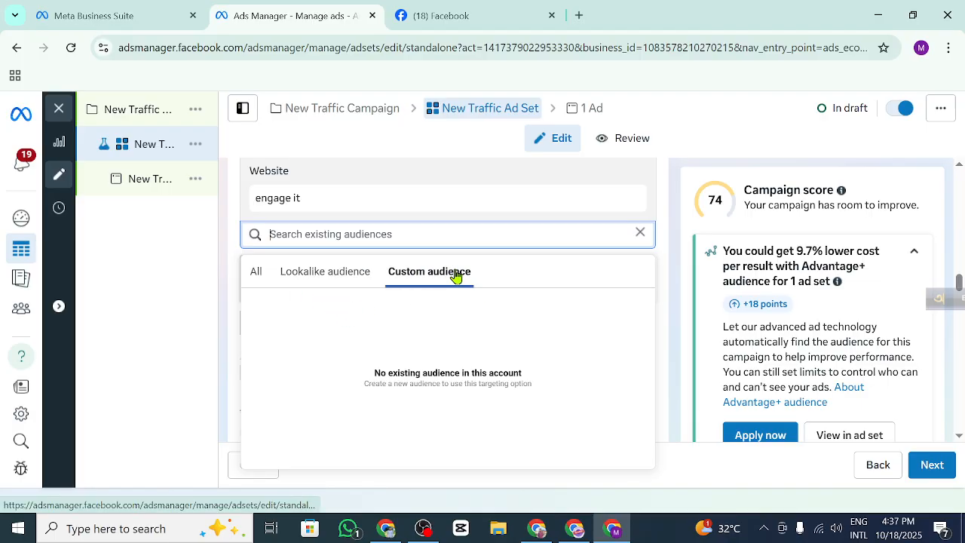
pyautogui.scroll(2, 487, 230)
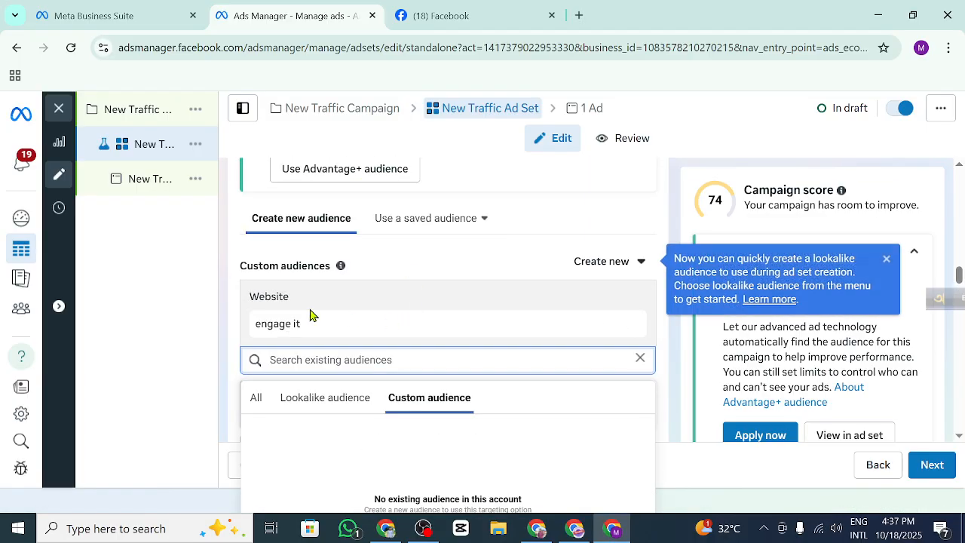
pyautogui.click(458, 257)
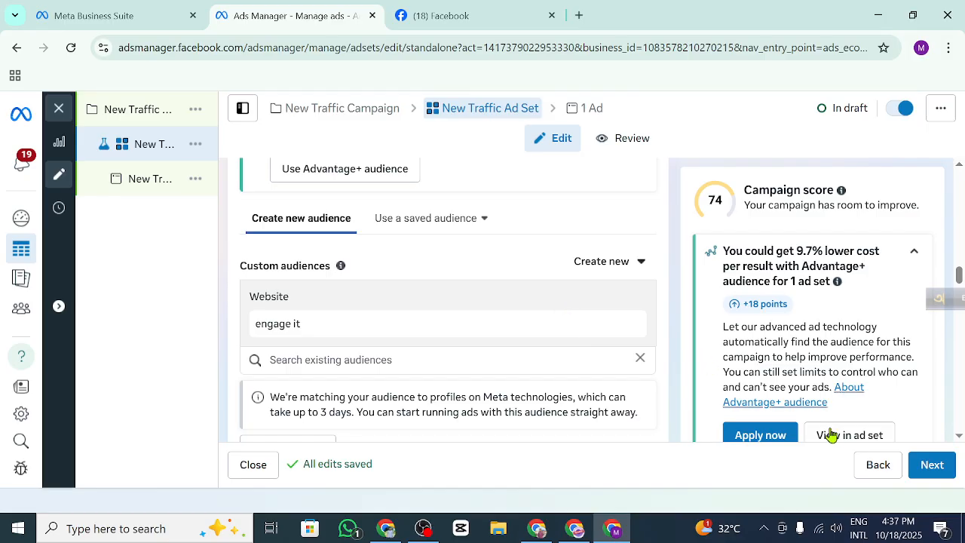
# Step: Continue from the ad set to the New Traffic Ad and turn on its ad preview
pyautogui.click(914, 462)
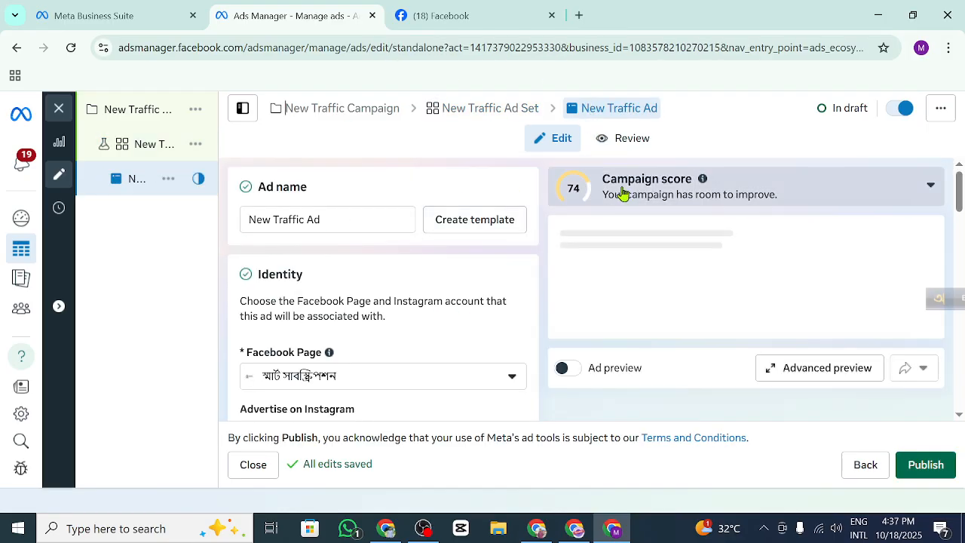
pyautogui.scroll(-2, 603, 338)
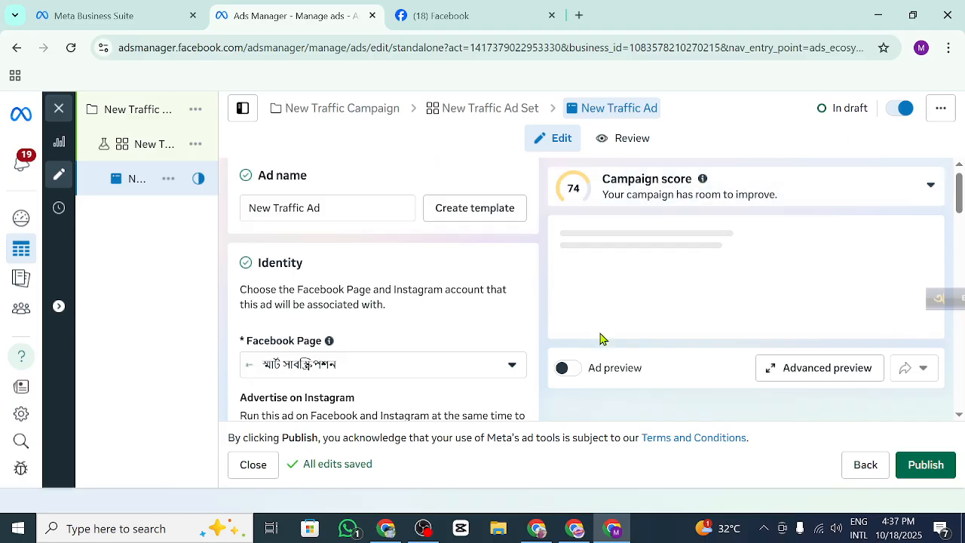
pyautogui.click(564, 368)
pyautogui.scroll(2, 440, 324)
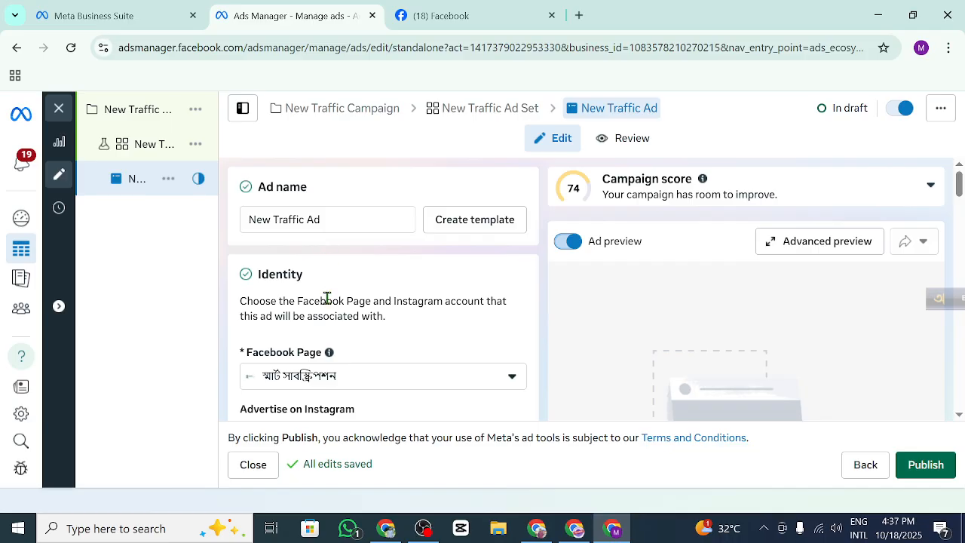
# Step: Choose Unique fabrics from the Unique page business as the Facebook Page for the ad's identity
pyautogui.click(508, 375)
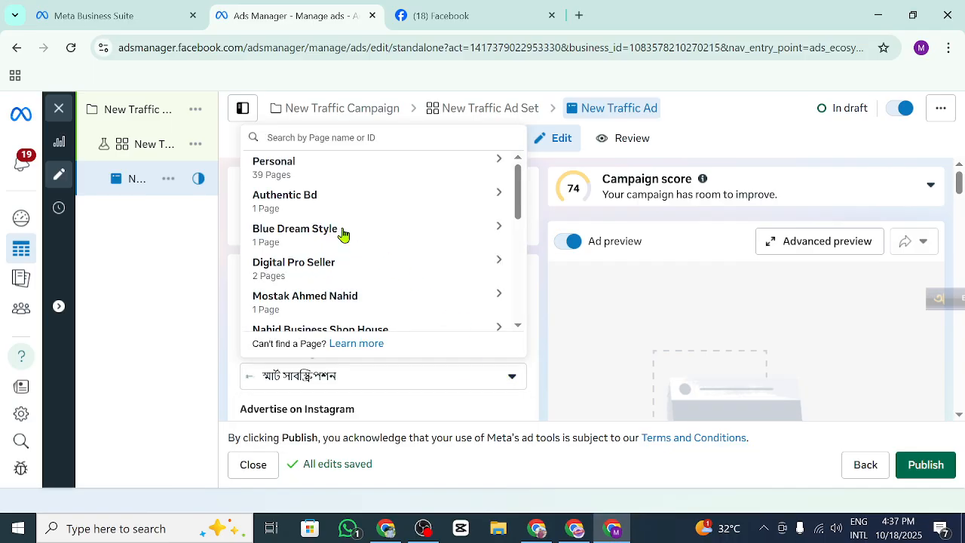
pyautogui.scroll(-5, 343, 248)
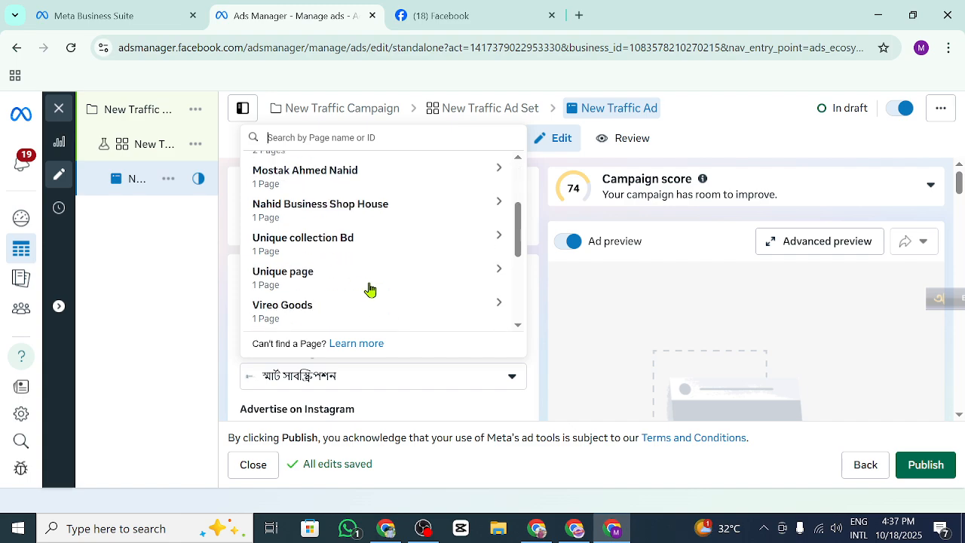
pyautogui.scroll(3, 327, 246)
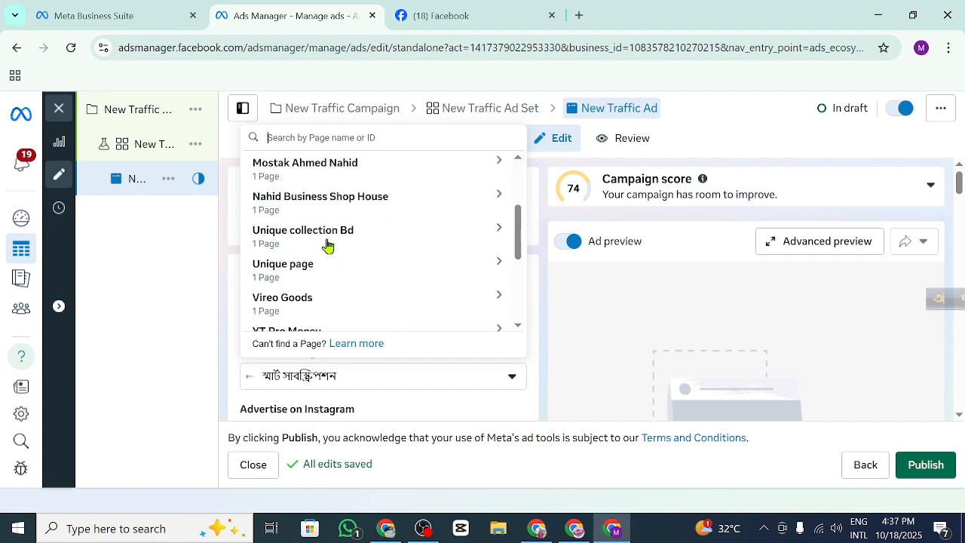
pyautogui.click(450, 276)
pyautogui.click(337, 312)
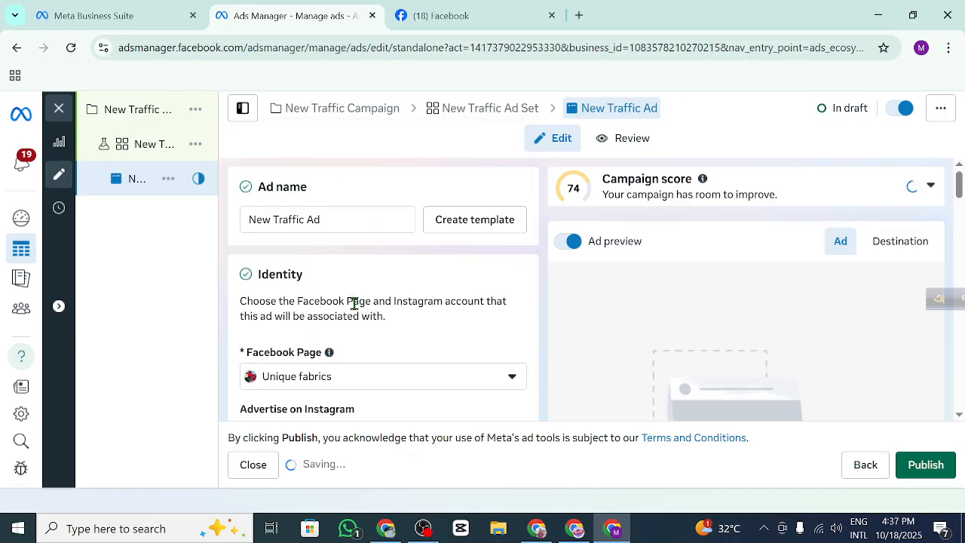
# Step: Change the ad setup to Use existing post
pyautogui.scroll(-3, 416, 328)
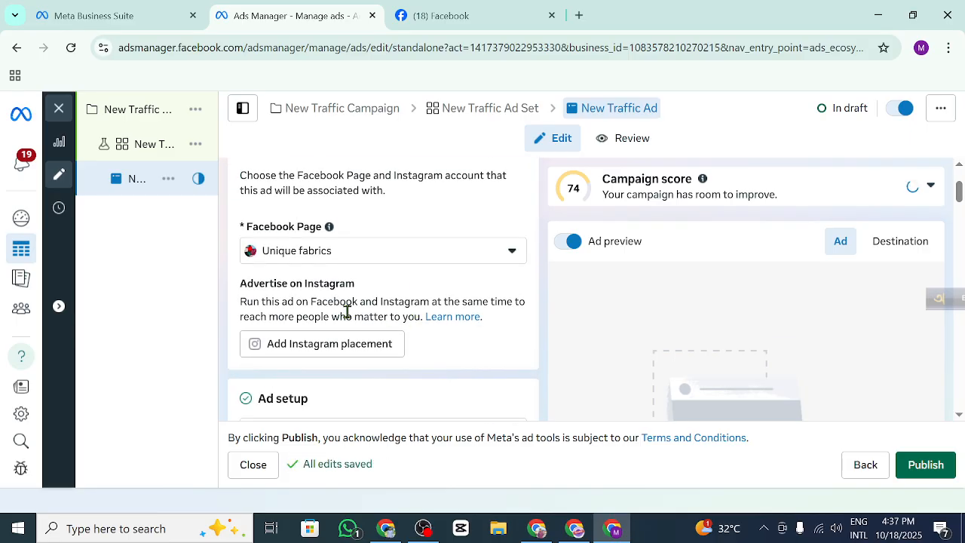
pyautogui.click(504, 305)
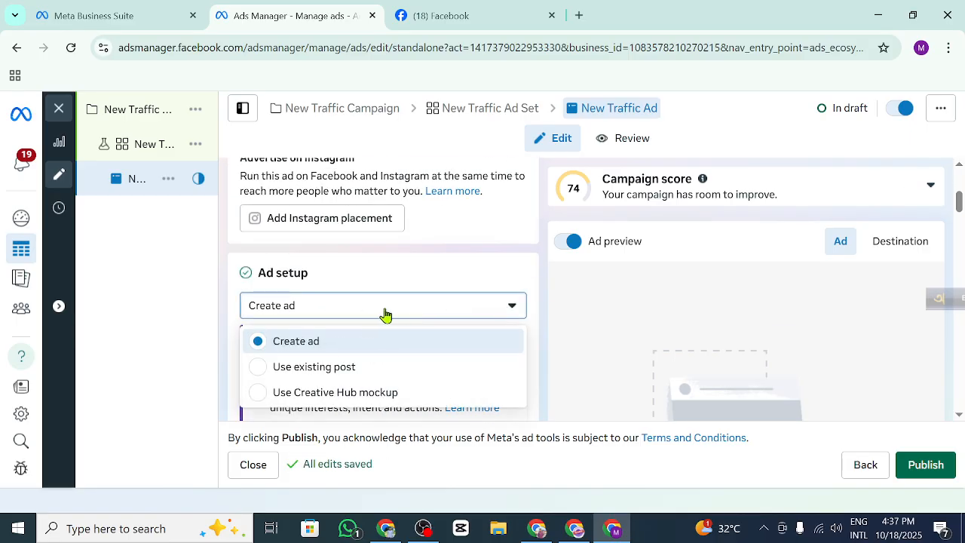
pyautogui.click(318, 367)
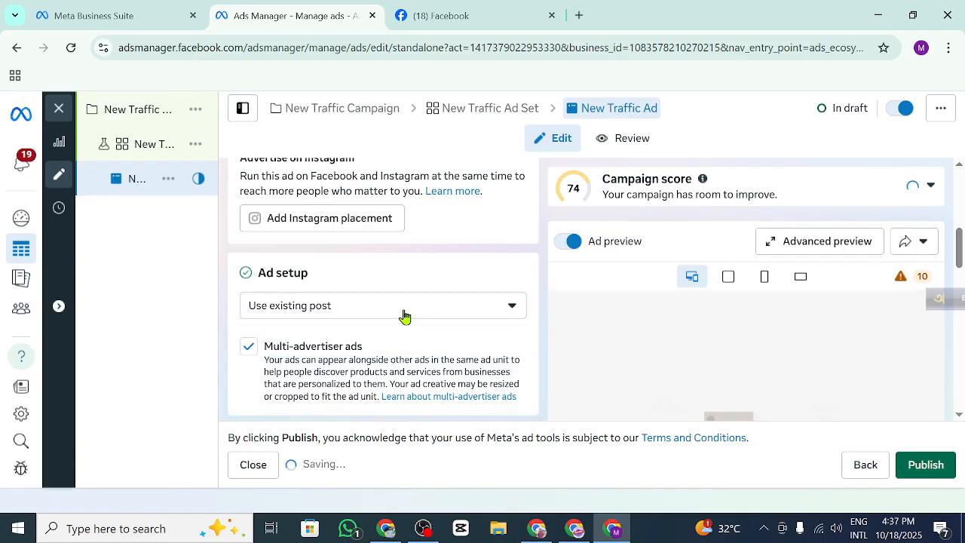
# Step: Copy the domain engageexpertitpark.wuaze.com from the WordPress dashboard's address and enter it as the ad's Source URL
pyautogui.scroll(-4, 400, 325)
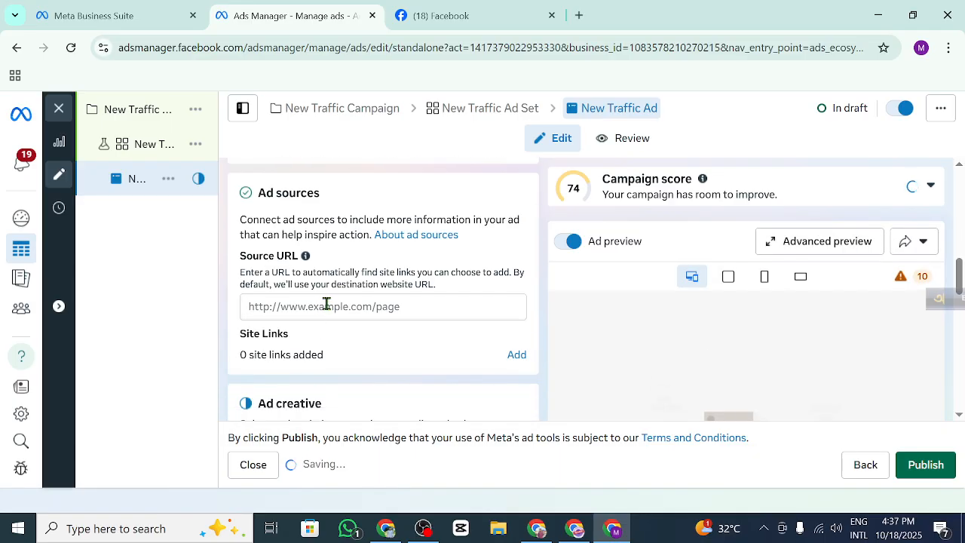
pyautogui.click(288, 306)
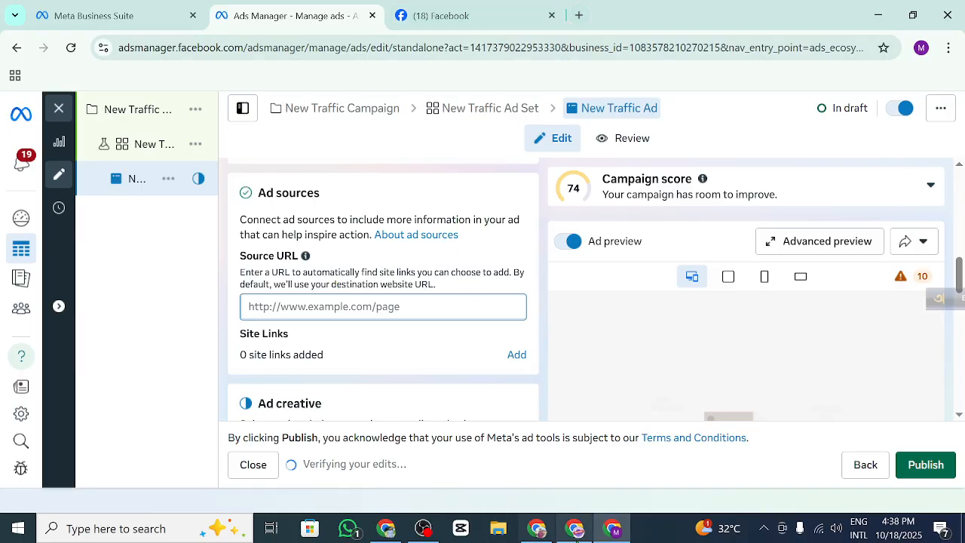
pyautogui.click(577, 530)
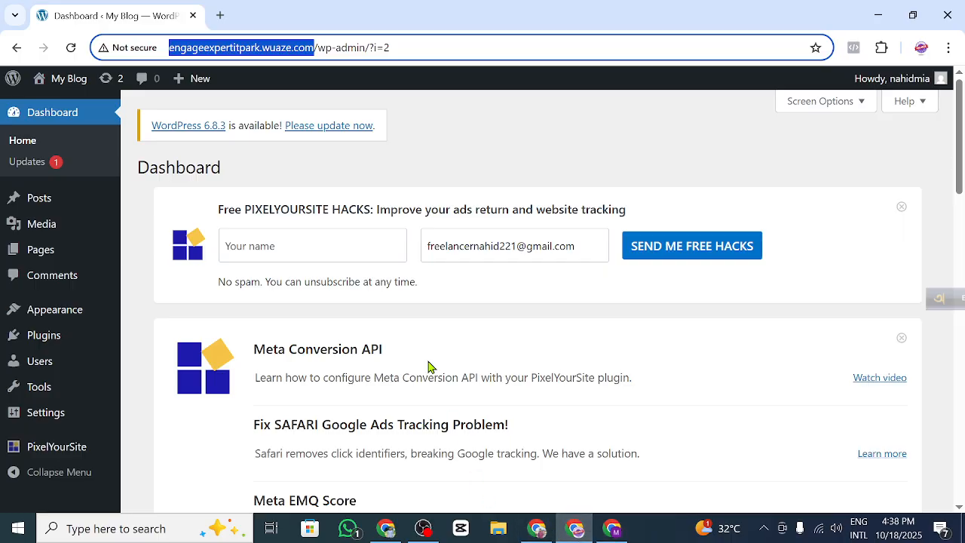
pyautogui.click(277, 45)
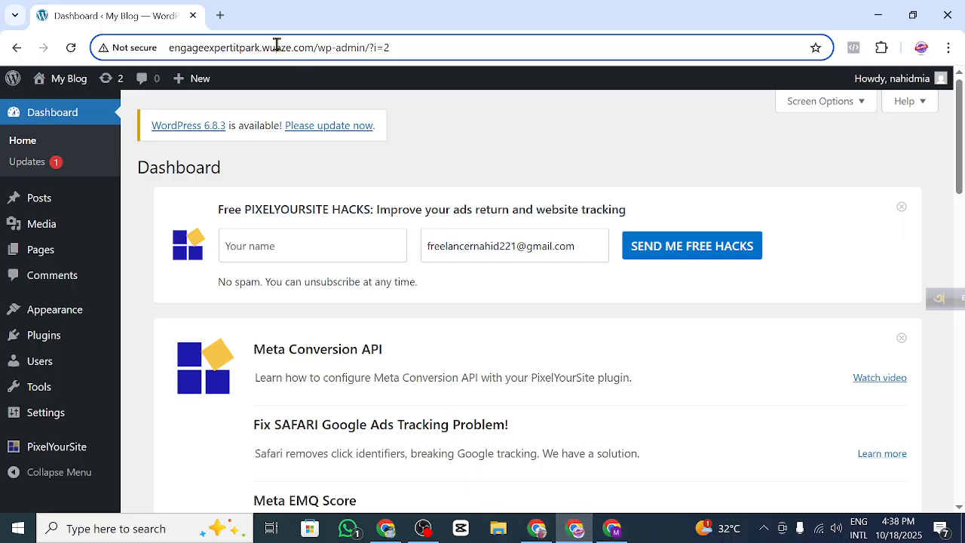
pyautogui.moveTo(312, 47); pyautogui.dragTo(164, 51)
pyautogui.hotkey('ctrl', 'c')
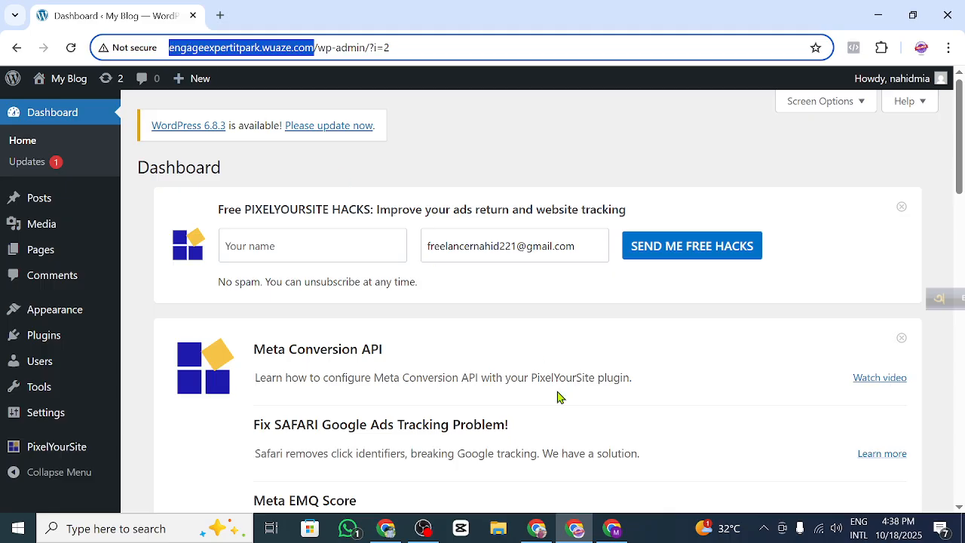
pyautogui.click(611, 527)
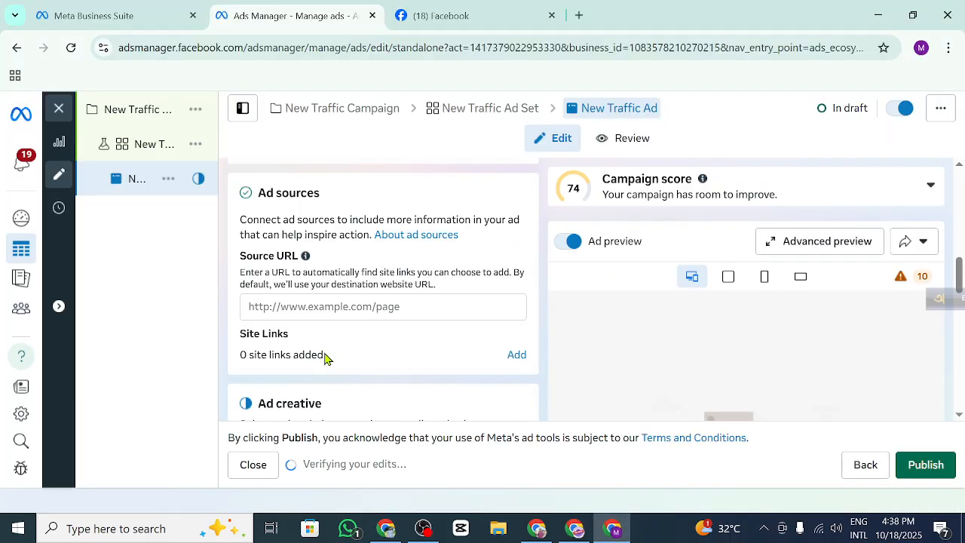
pyautogui.click(270, 306)
pyautogui.hotkey('ctrl', 'v')
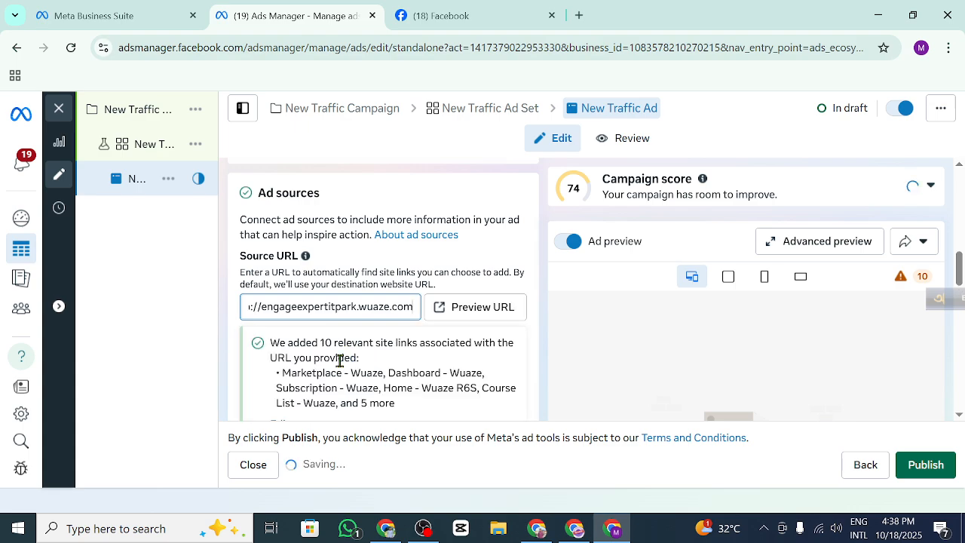
# Step: Select the red fabric Facebook reel of Oct 17, 2025 as the existing post for the ad creative
pyautogui.scroll(-3, 339, 359)
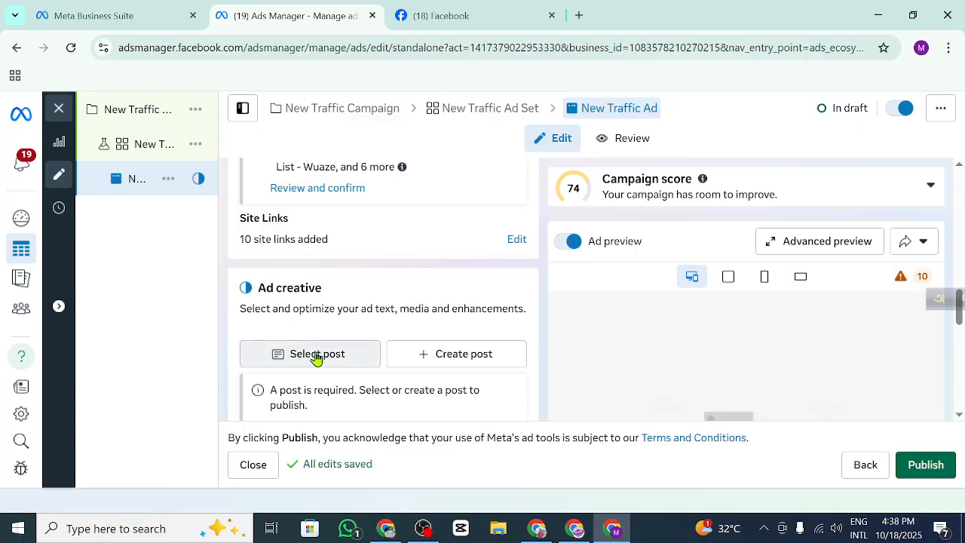
pyautogui.click(317, 356)
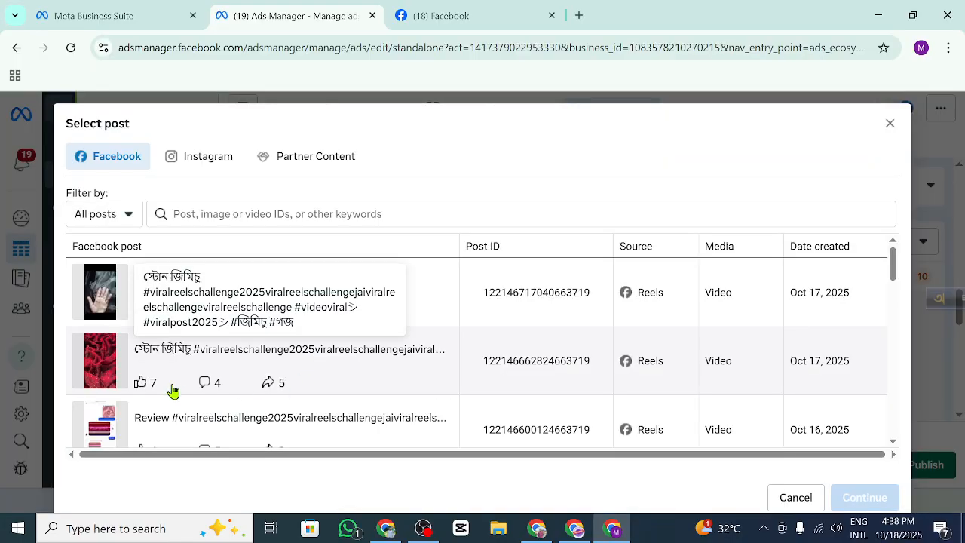
pyautogui.click(324, 366)
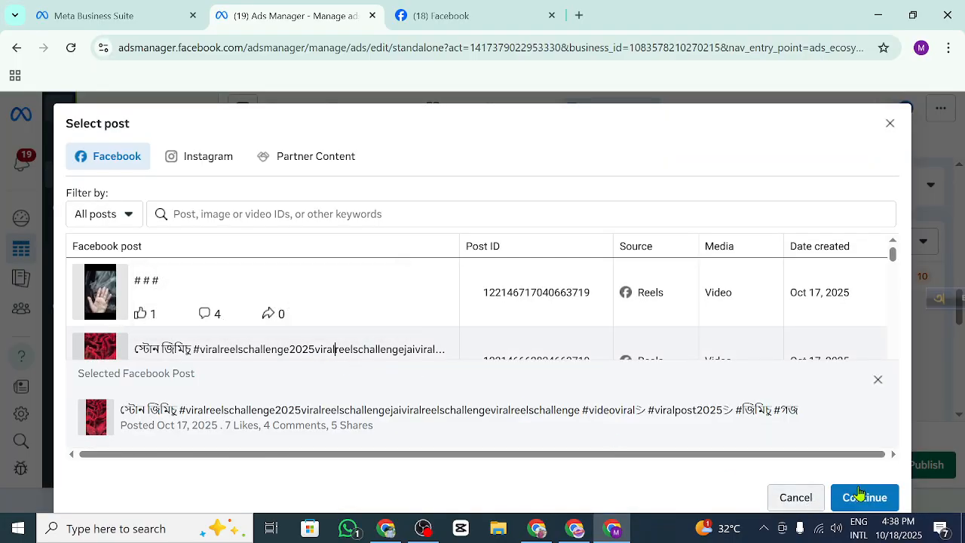
pyautogui.click(874, 500)
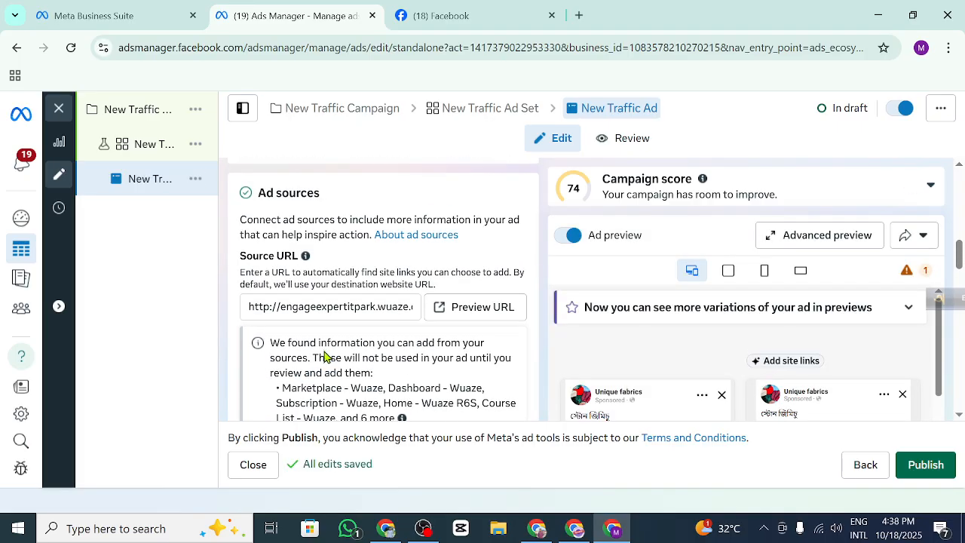
# Step: Reopen the post selection for the ad creative, look over the listed posts and clear the selected Facebook post
pyautogui.scroll(-3, 324, 354)
pyautogui.scroll(3, 326, 366)
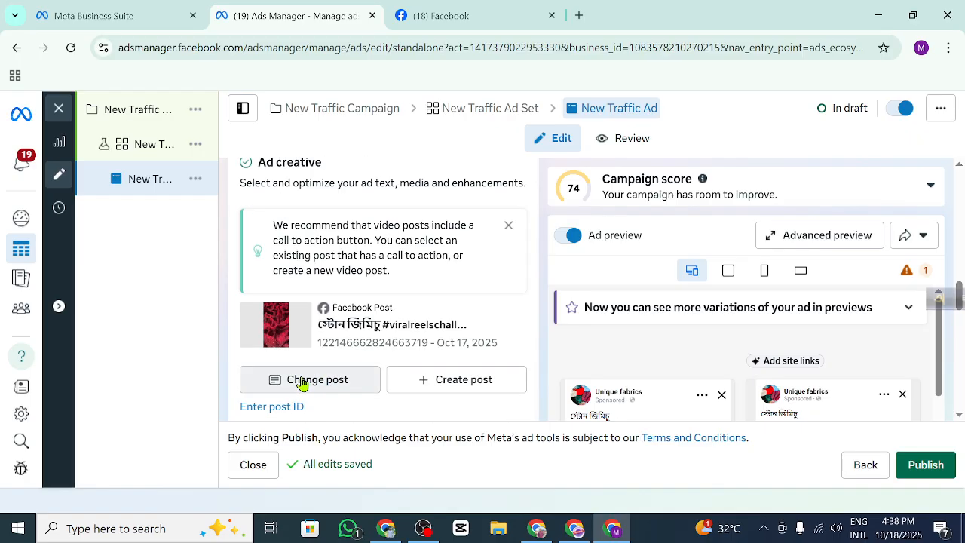
pyautogui.click(301, 381)
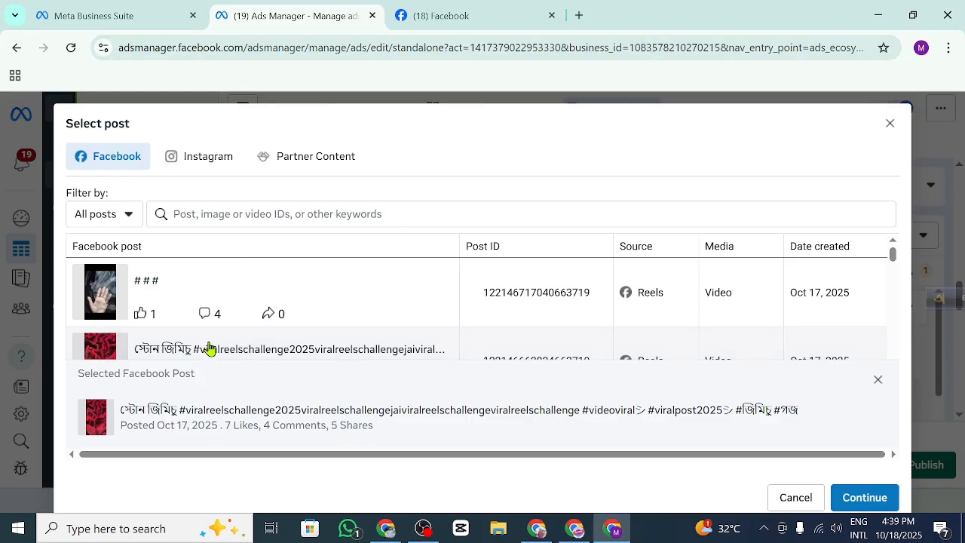
pyautogui.scroll(-2, 185, 358)
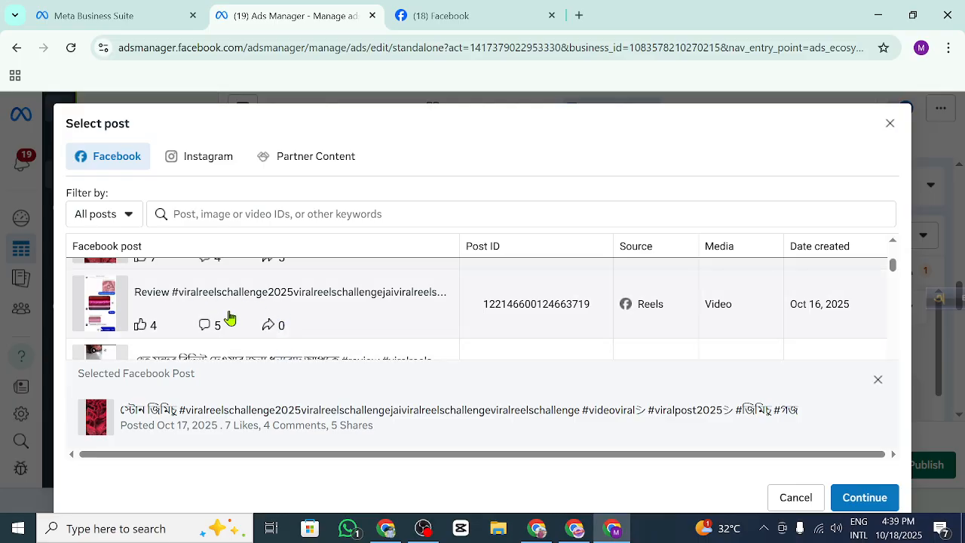
pyautogui.click(878, 379)
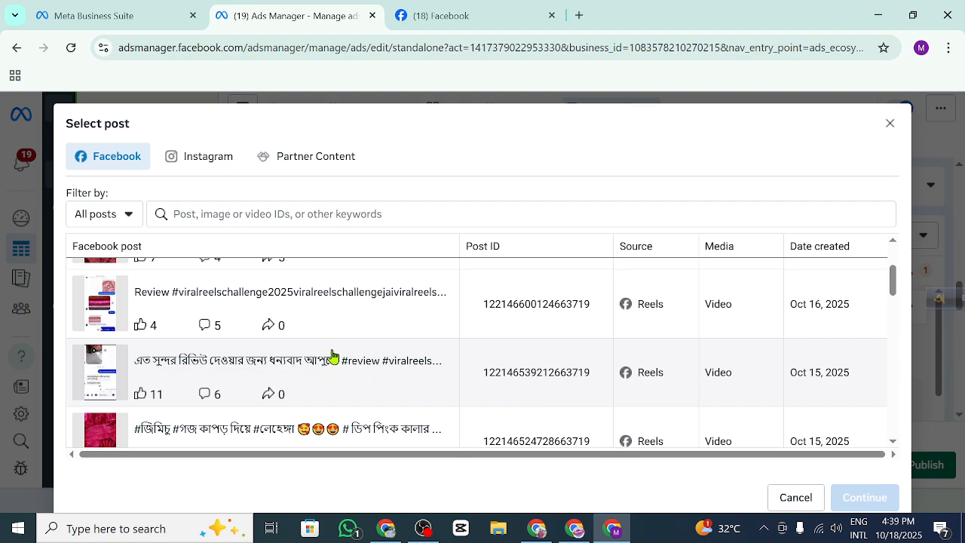
pyautogui.click(433, 14)
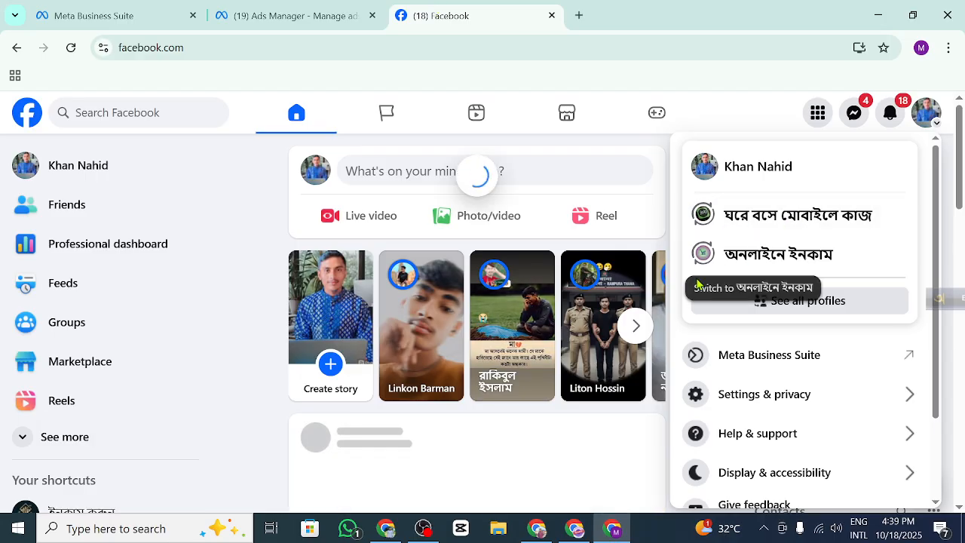
pyautogui.click(813, 301)
pyautogui.scroll(-2, 338, 414)
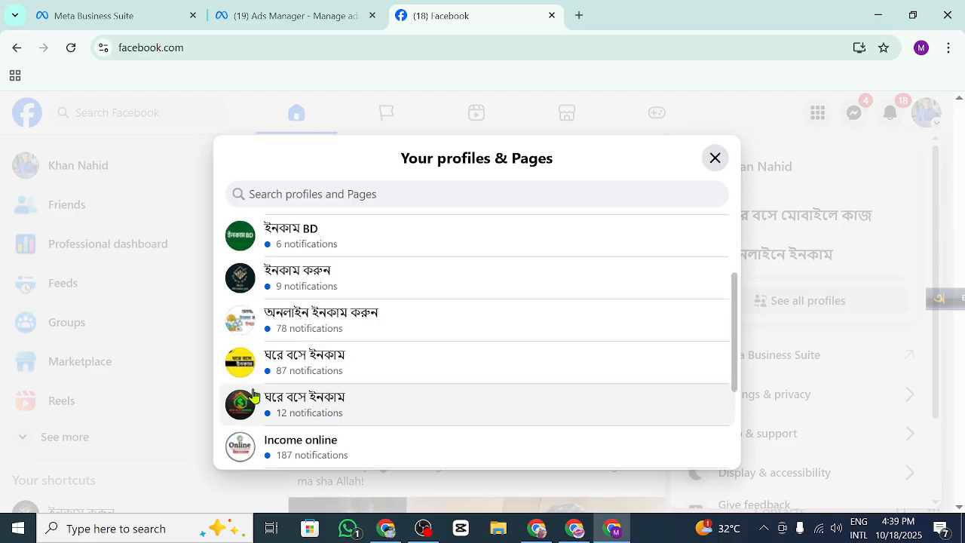
pyautogui.scroll(-3, 281, 366)
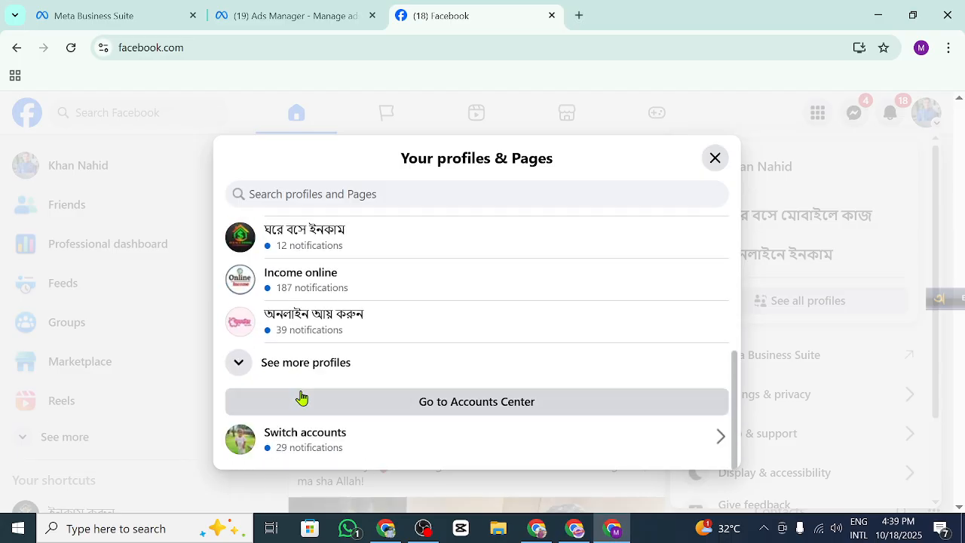
pyautogui.click(299, 373)
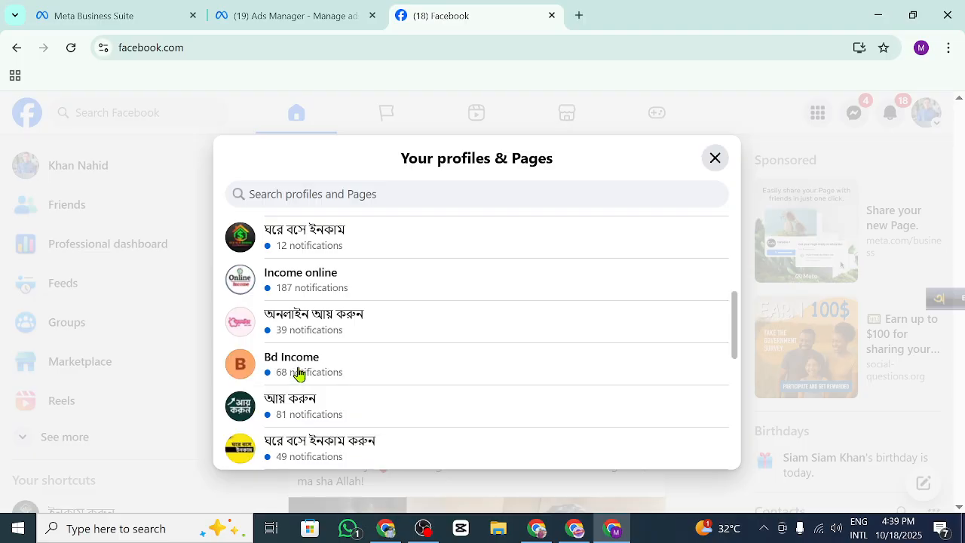
pyautogui.scroll(-6, 296, 392)
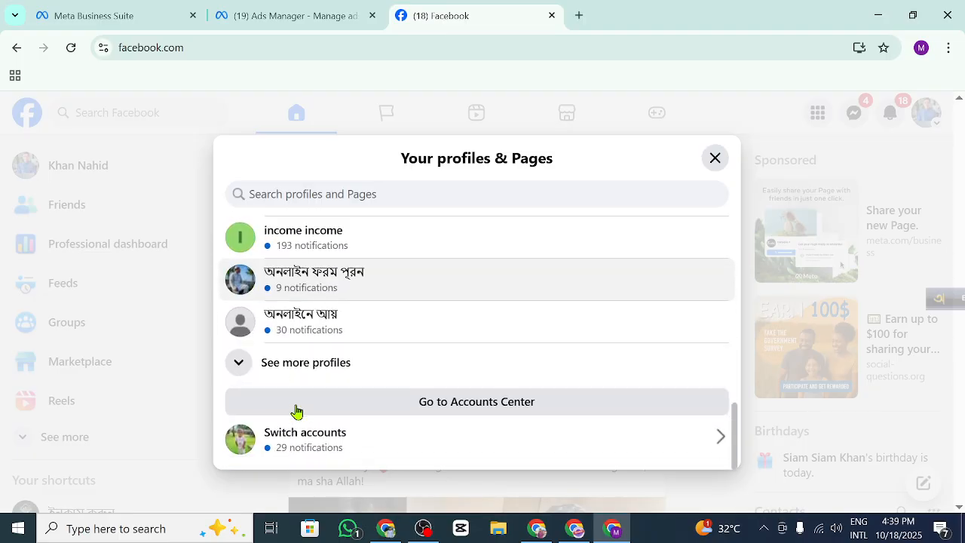
pyautogui.click(282, 367)
pyautogui.scroll(-3, 323, 409)
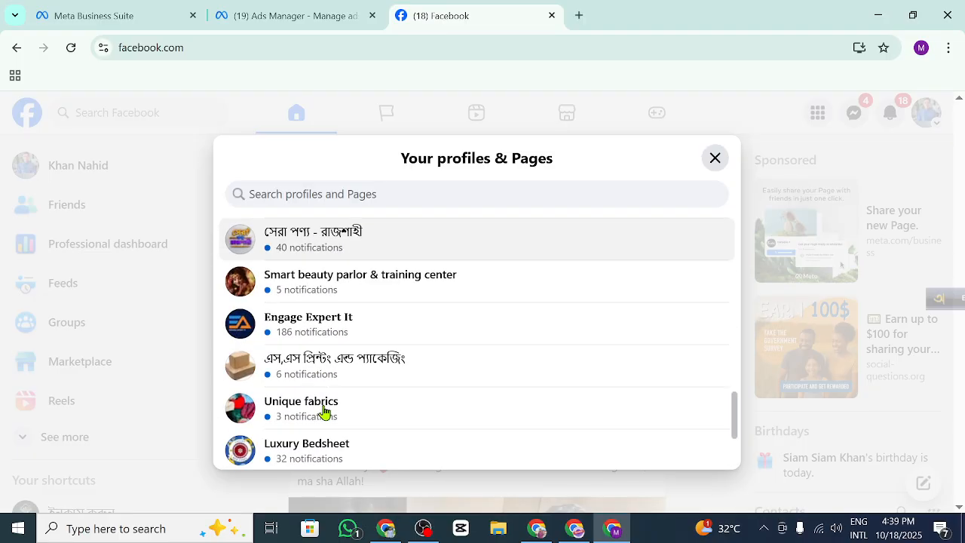
pyautogui.scroll(2, 316, 401)
pyautogui.click(307, 278)
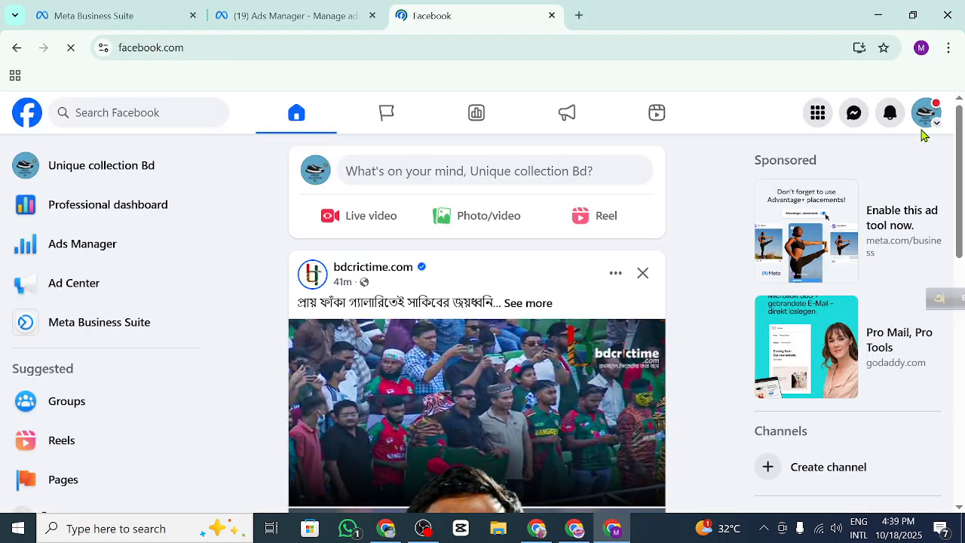
pyautogui.click(922, 118)
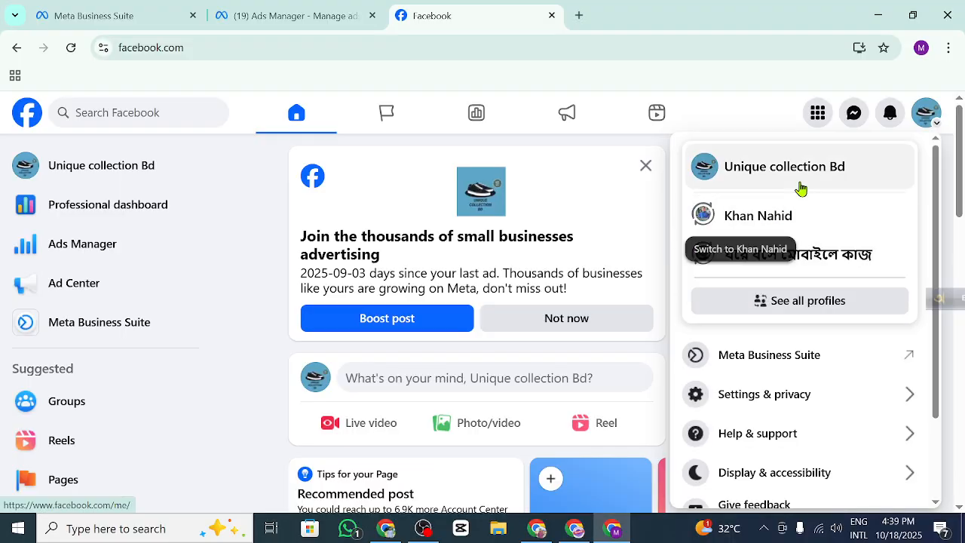
pyautogui.click(801, 189)
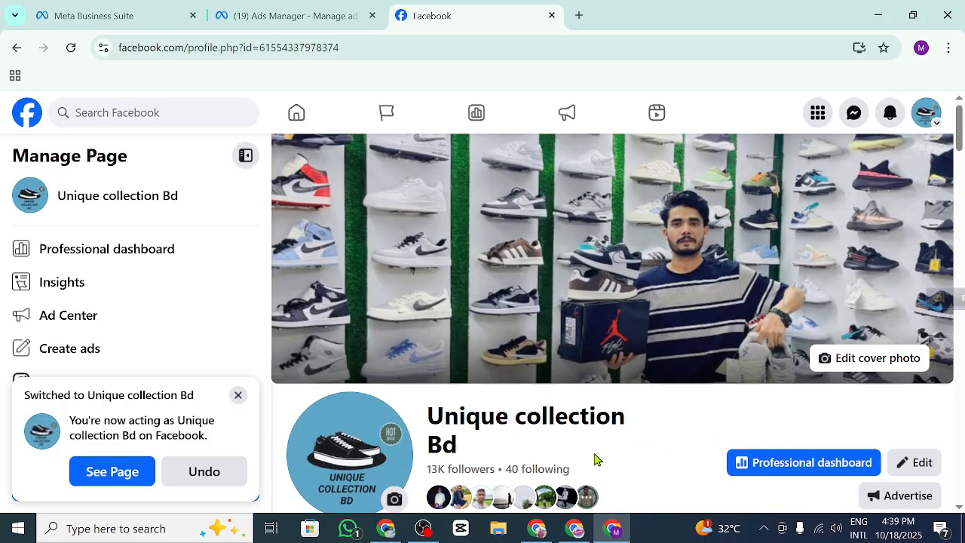
# Step: Look through the Unique collection Bd Page's posts for the J1 High shoe post of September 20
pyautogui.scroll(-5, 594, 460)
pyautogui.scroll(5, 543, 469)
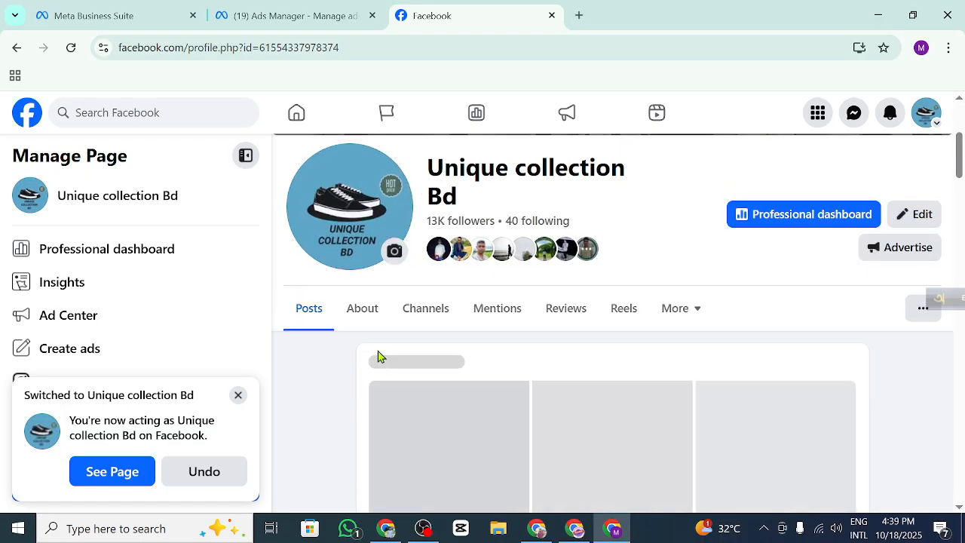
pyautogui.scroll(-4, 342, 383)
pyautogui.scroll(-15, 512, 403)
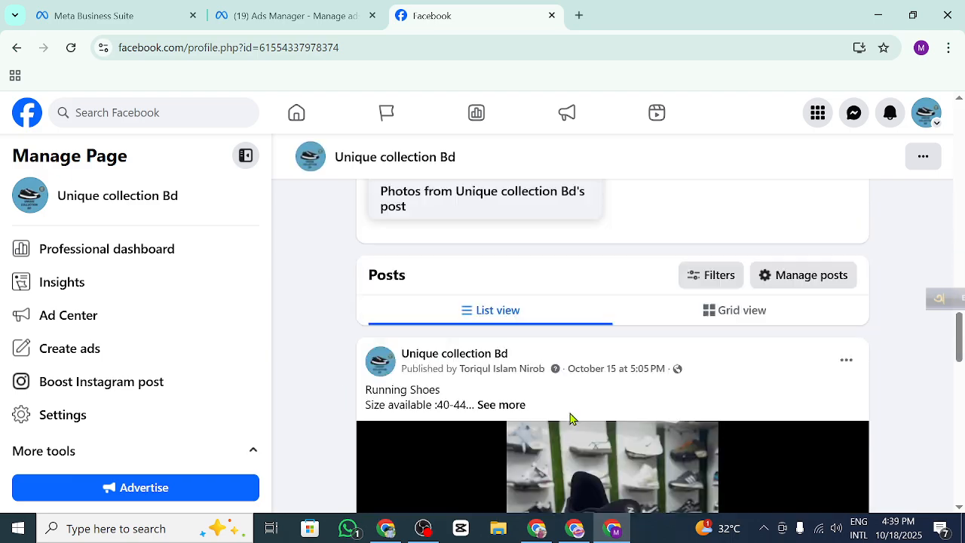
pyautogui.scroll(-10, 573, 414)
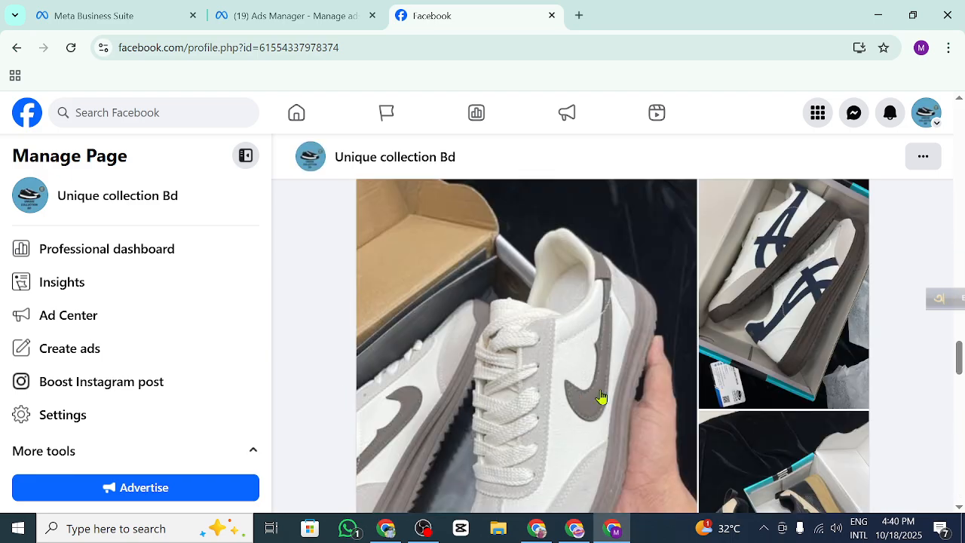
pyautogui.scroll(-12, 640, 423)
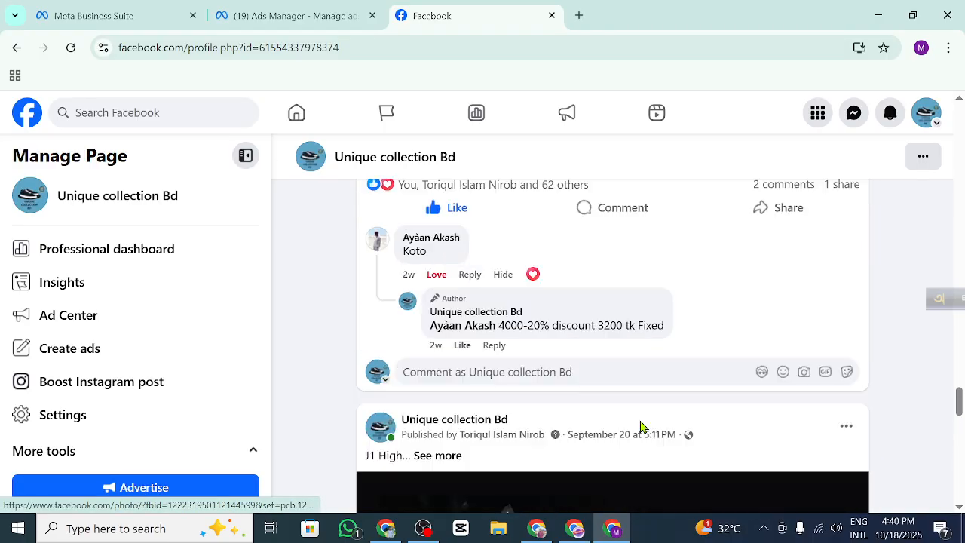
pyautogui.scroll(-14, 640, 425)
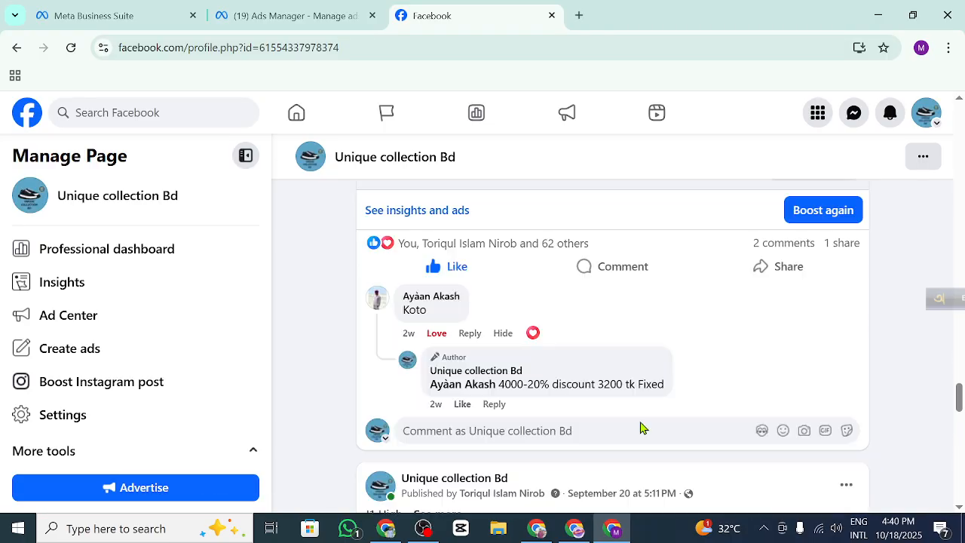
pyautogui.scroll(5, 642, 430)
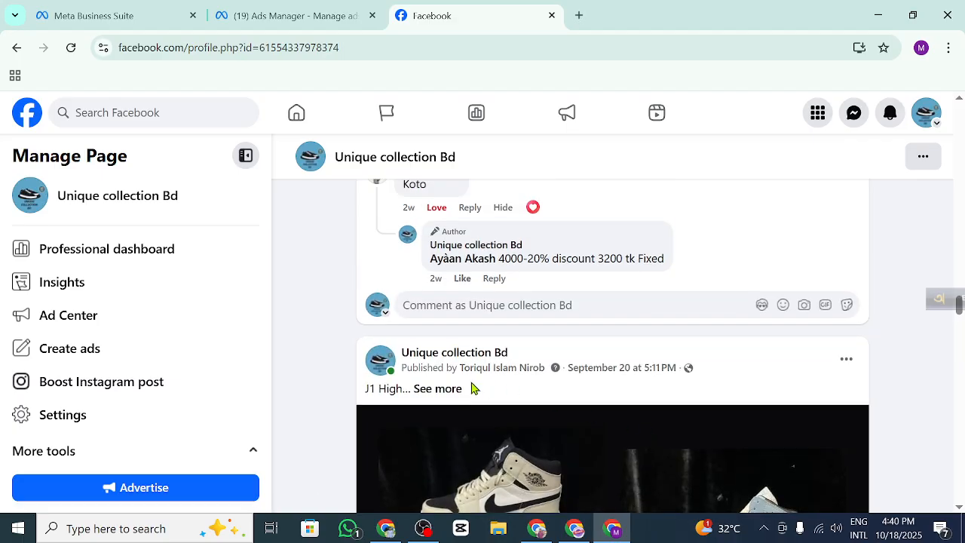
pyautogui.scroll(-5, 782, 395)
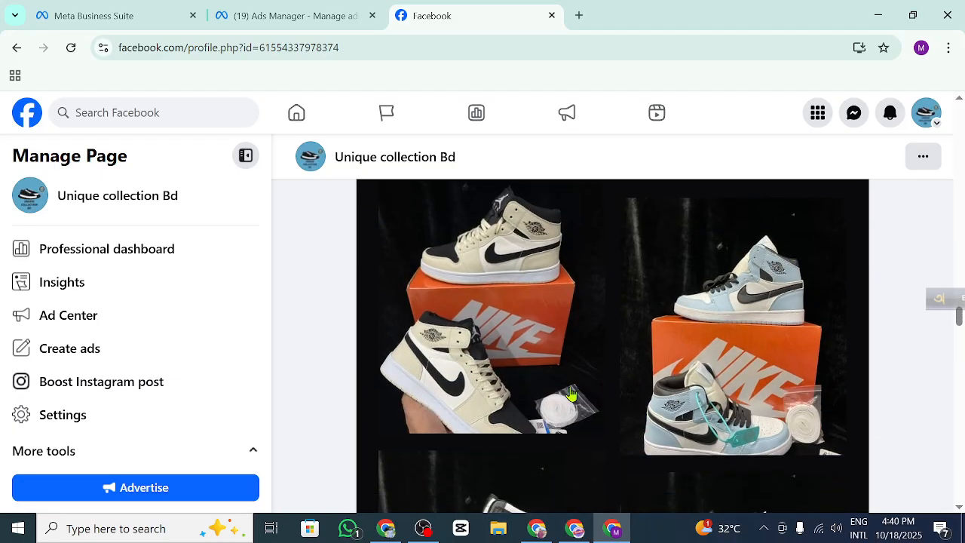
pyautogui.scroll(-6, 687, 425)
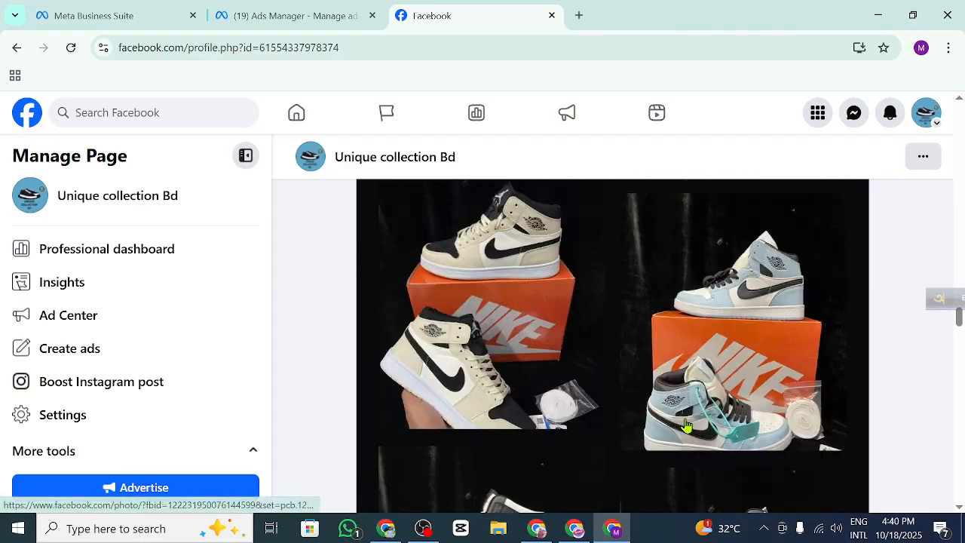
pyautogui.scroll(2, 482, 309)
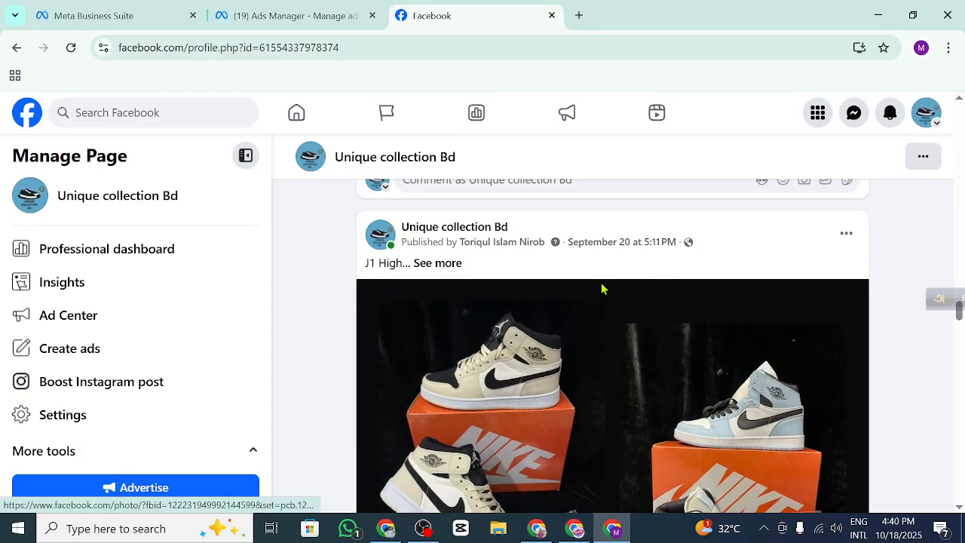
# Step: Check the available actions for the September 20 J1 High post and dismiss them without choosing one
pyautogui.click(845, 245)
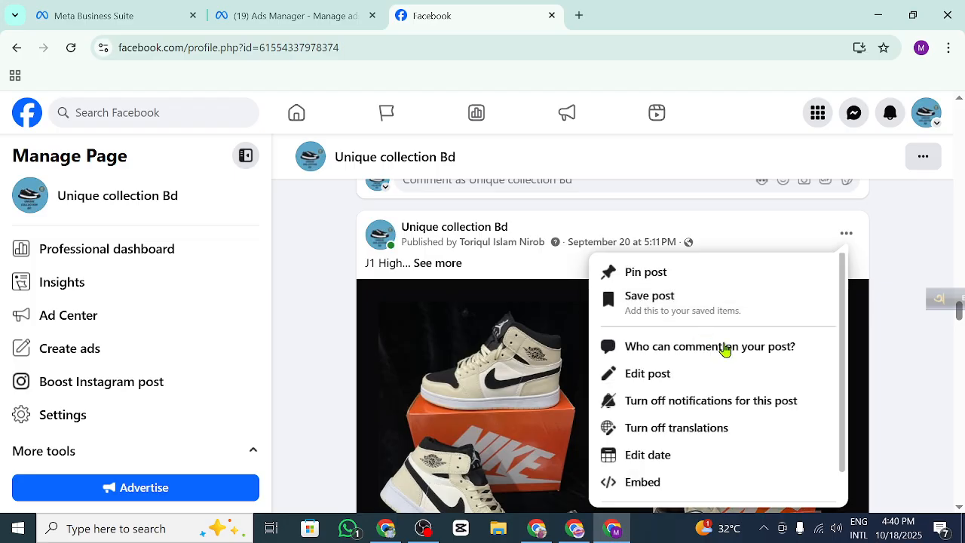
pyautogui.scroll(-1, 678, 475)
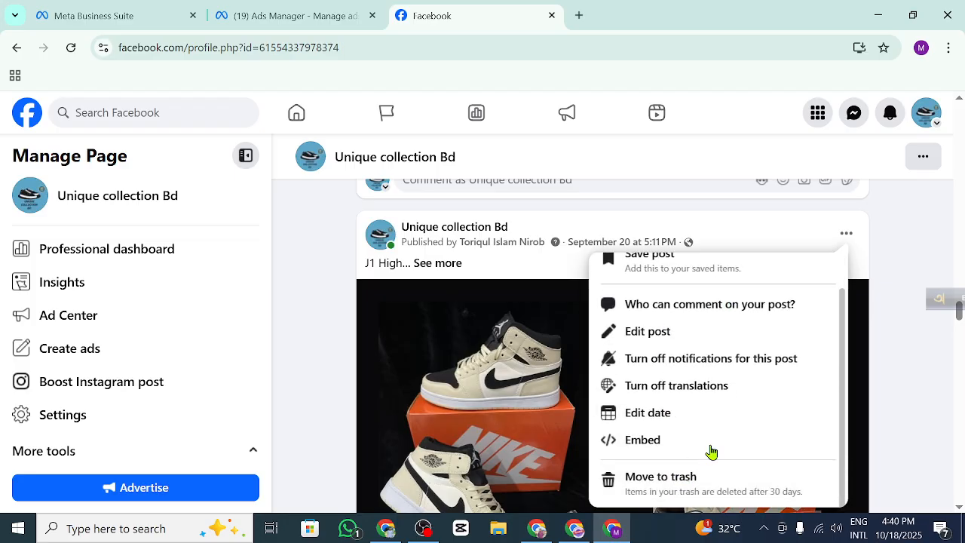
pyautogui.scroll(2, 723, 422)
pyautogui.scroll(-3, 891, 339)
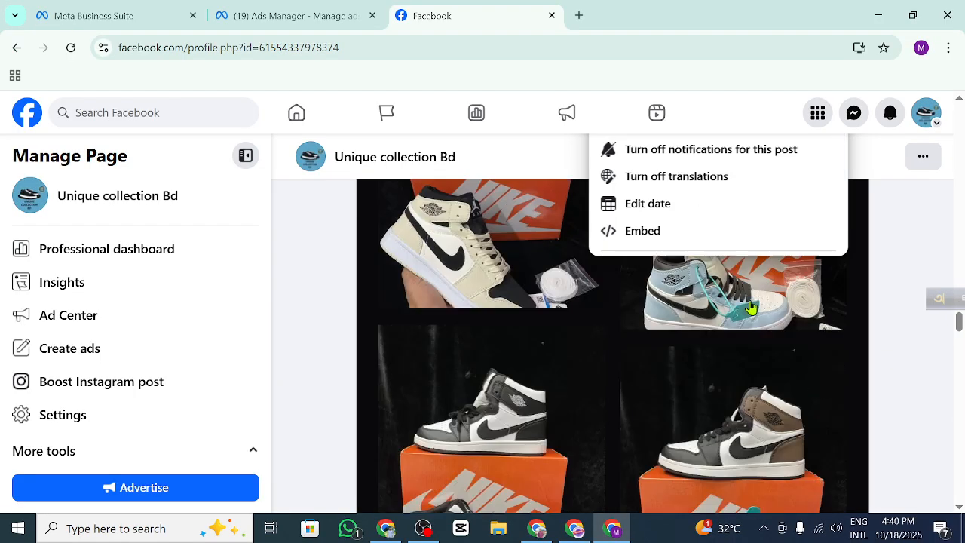
pyautogui.scroll(2, 749, 308)
pyautogui.click(882, 369)
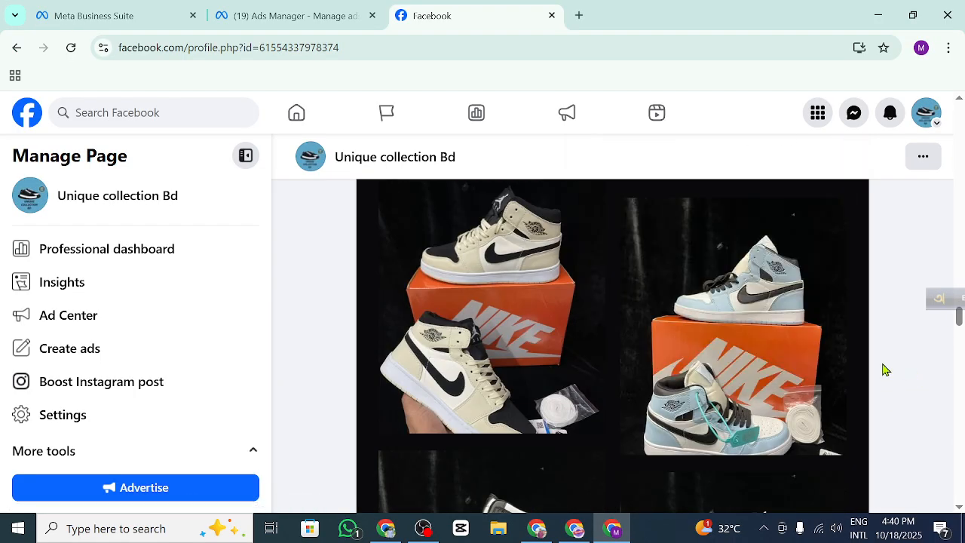
# Step: Expand the J1 High post's full caption and examine it together with the shoe photos
pyautogui.scroll(2, 670, 362)
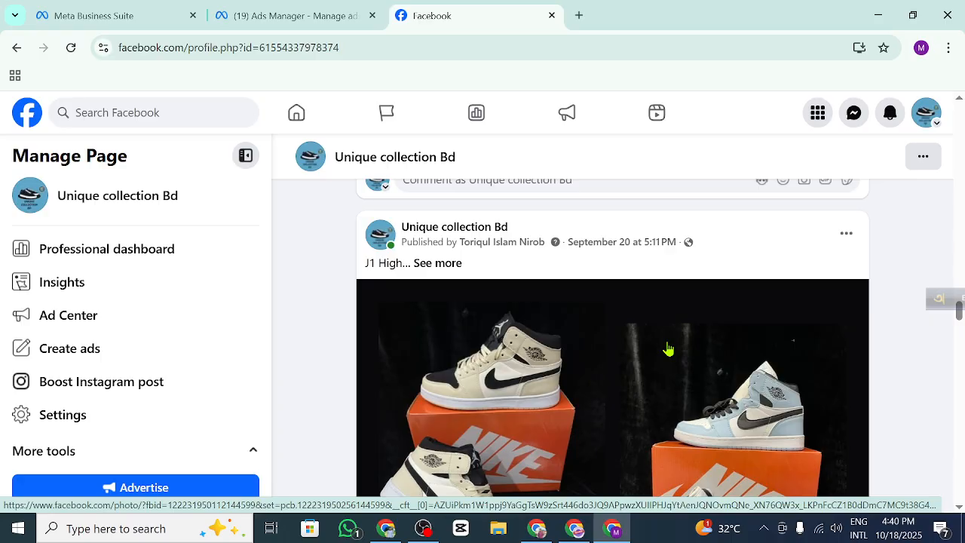
pyautogui.scroll(-2, 693, 382)
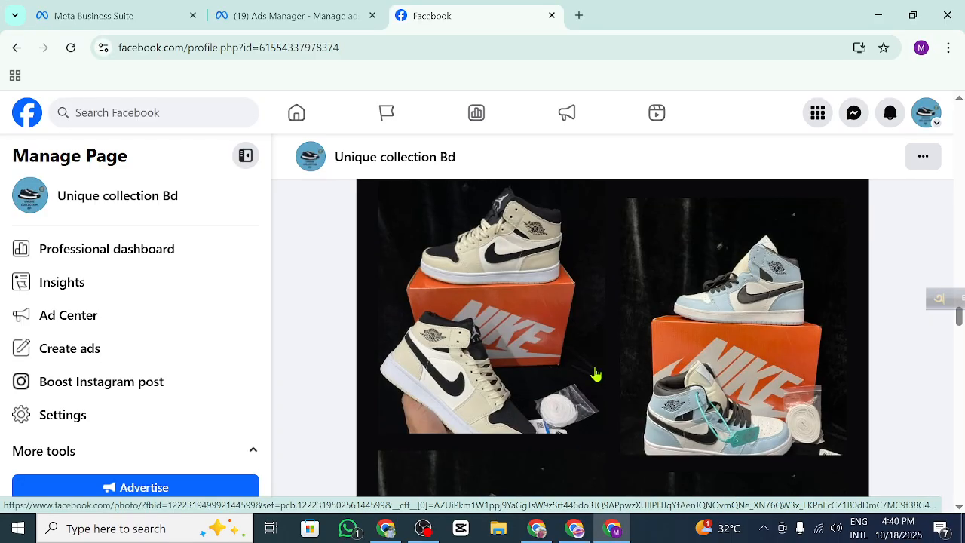
pyautogui.scroll(2, 689, 395)
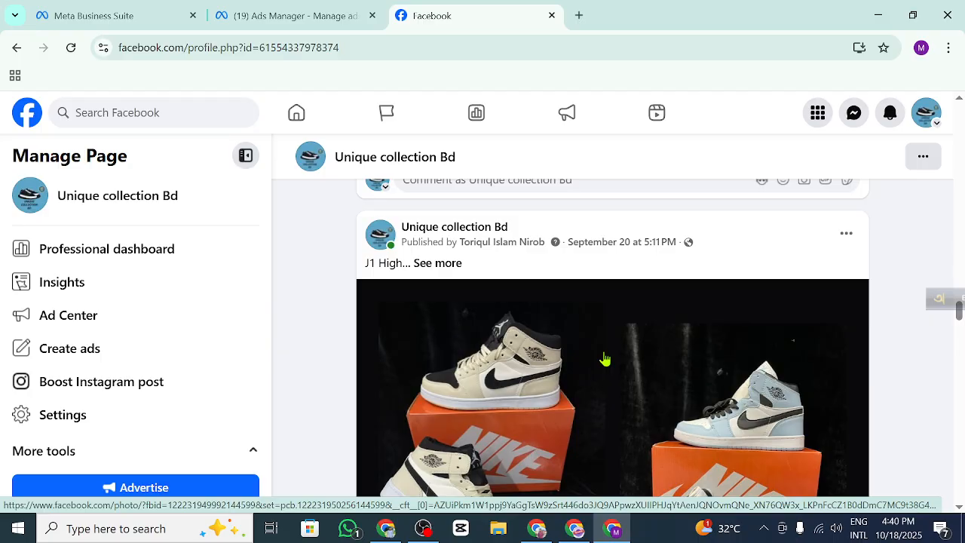
pyautogui.click(437, 263)
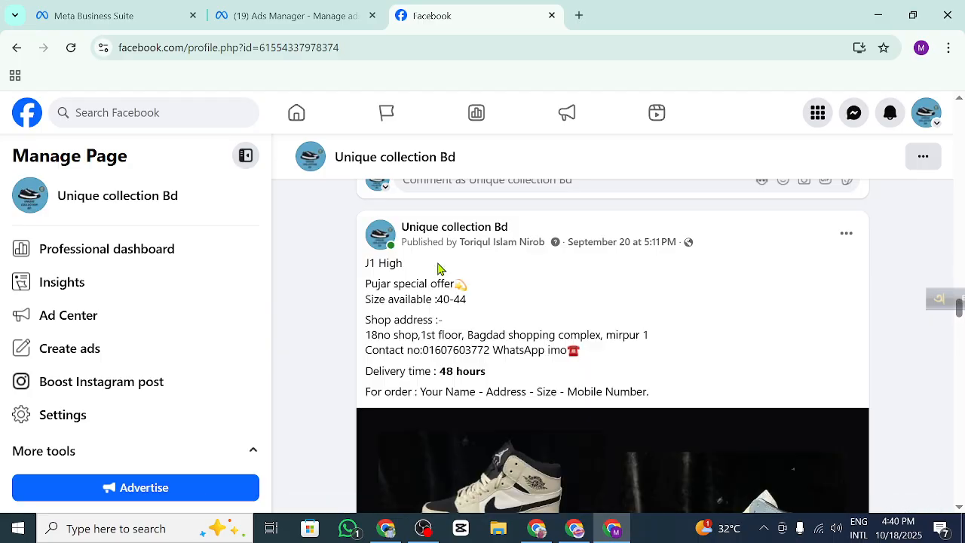
pyautogui.scroll(2, 661, 373)
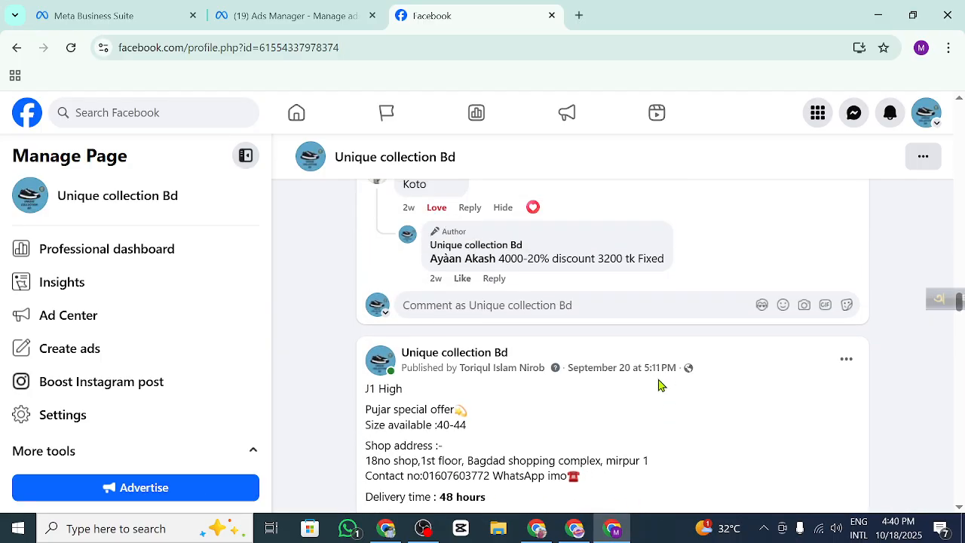
# Step: Switch to Ads Manager and look through the Facebook posts offered for the ad creative
pyautogui.hotkey('ctrl', 'shift', 'Tab')
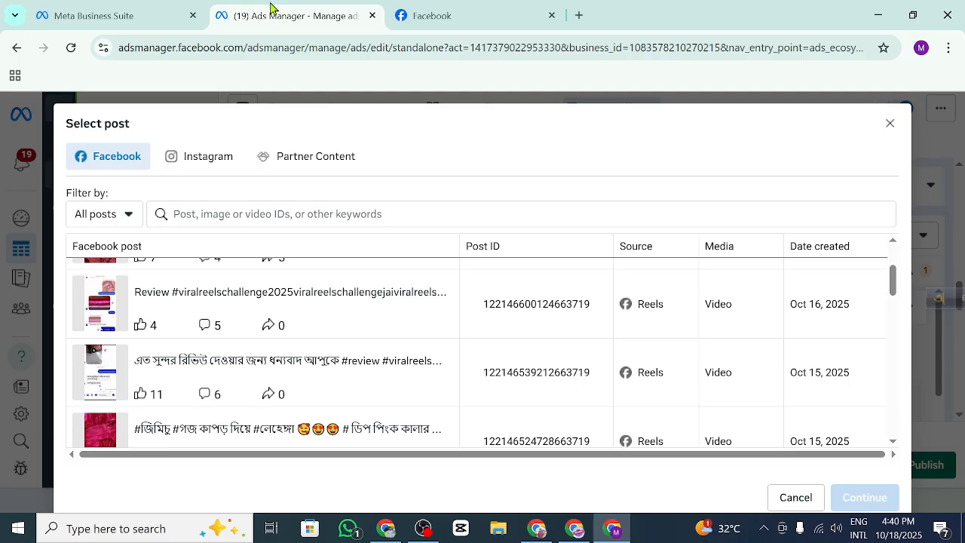
pyautogui.scroll(-2, 338, 386)
pyautogui.scroll(-2, 339, 386)
pyautogui.scroll(5, 339, 381)
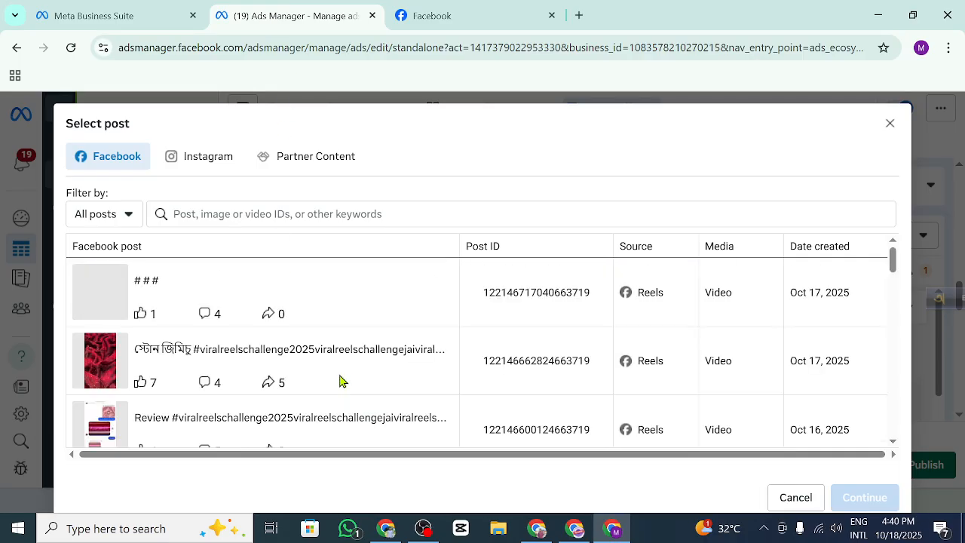
# Step: Return to the Facebook Page and review the expanded caption and photos of the September 20 J1 High post
pyautogui.click(437, 26)
pyautogui.scroll(-5, 566, 424)
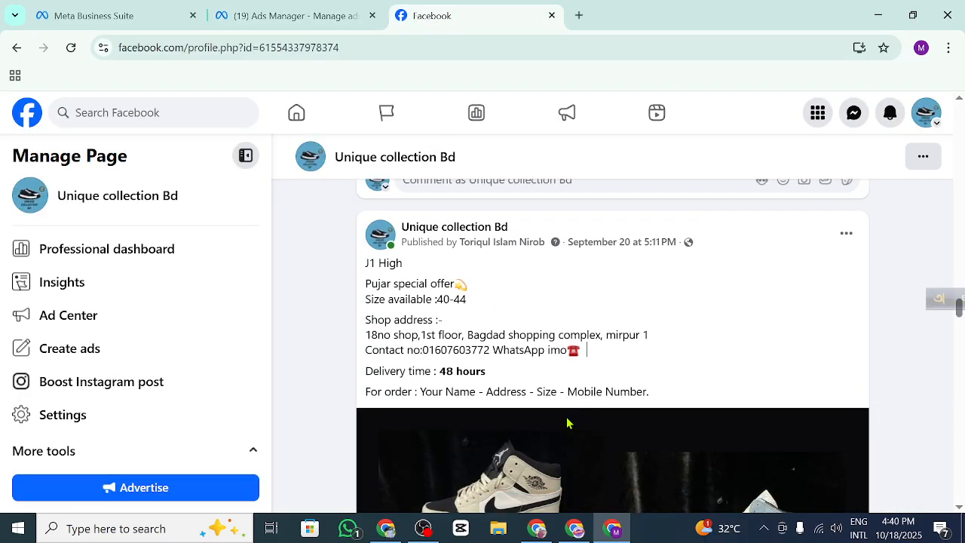
pyautogui.scroll(-2, 769, 411)
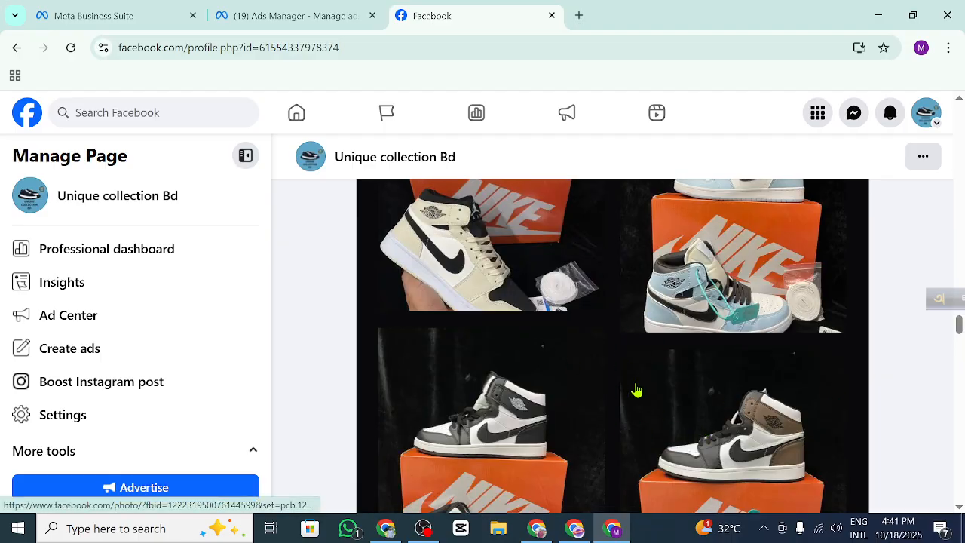
pyautogui.scroll(3, 663, 407)
pyautogui.scroll(-4, 709, 423)
pyautogui.scroll(7, 711, 424)
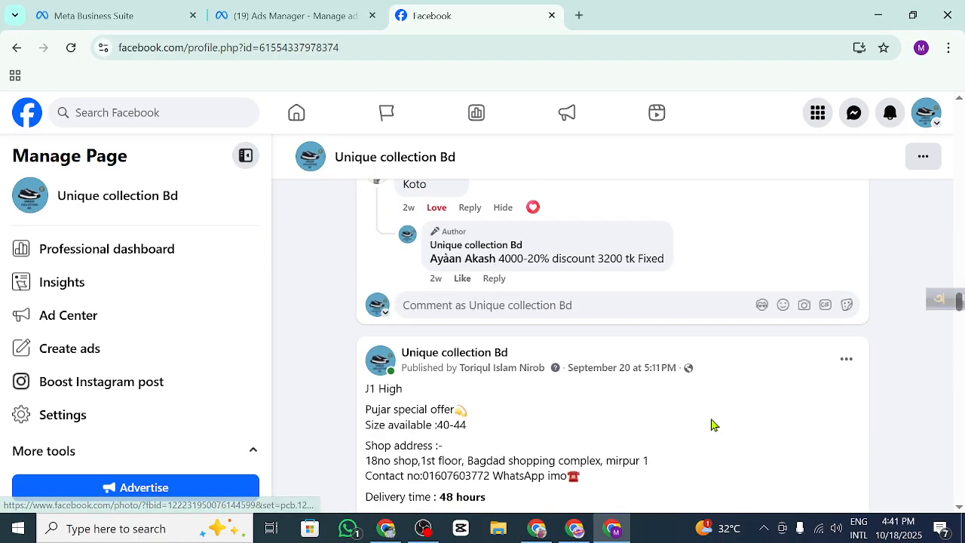
pyautogui.scroll(-4, 711, 425)
pyautogui.scroll(2, 712, 428)
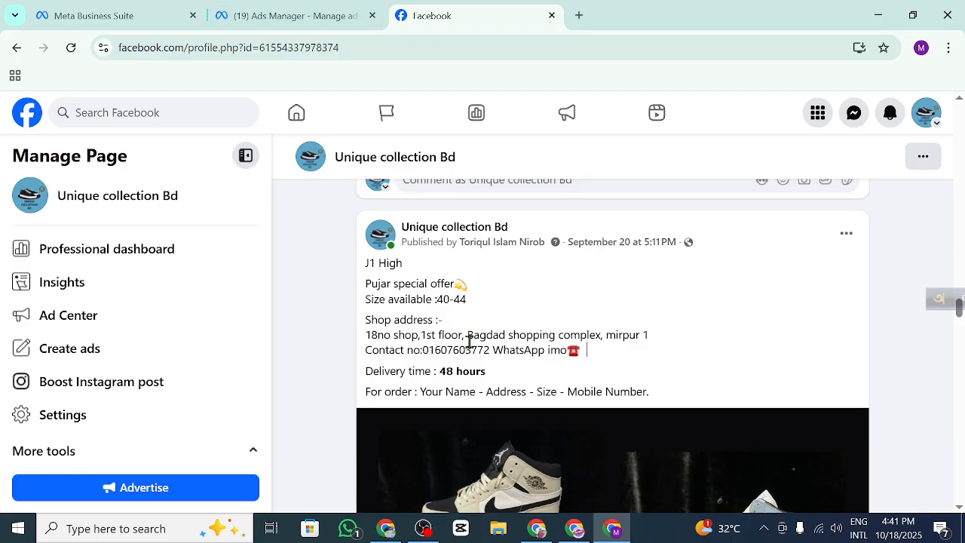
# Step: Go back to Ads Manager, close the post selection without picking a post and return to the ad's Identity settings
pyautogui.click(243, 16)
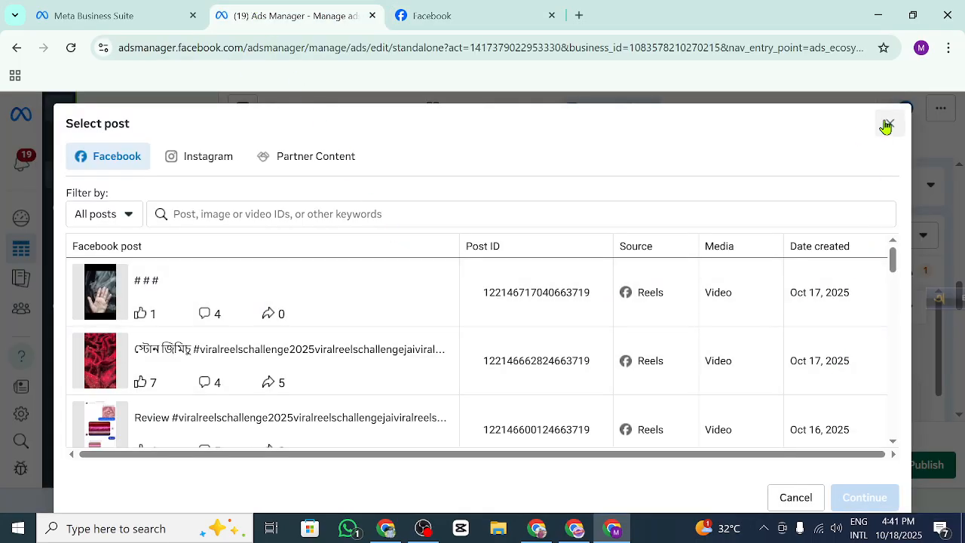
pyautogui.click(890, 123)
pyautogui.scroll(5, 401, 309)
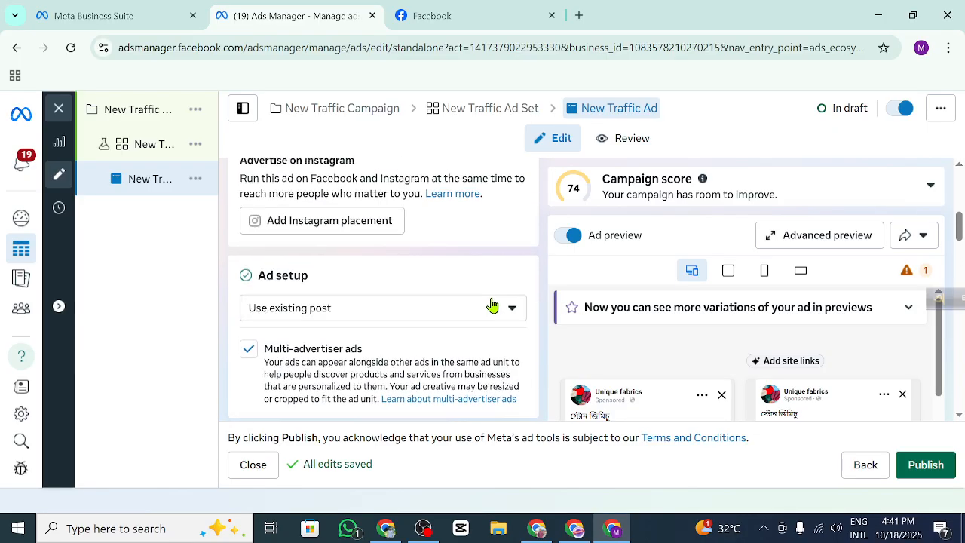
pyautogui.scroll(3, 486, 306)
pyautogui.scroll(-2, 463, 328)
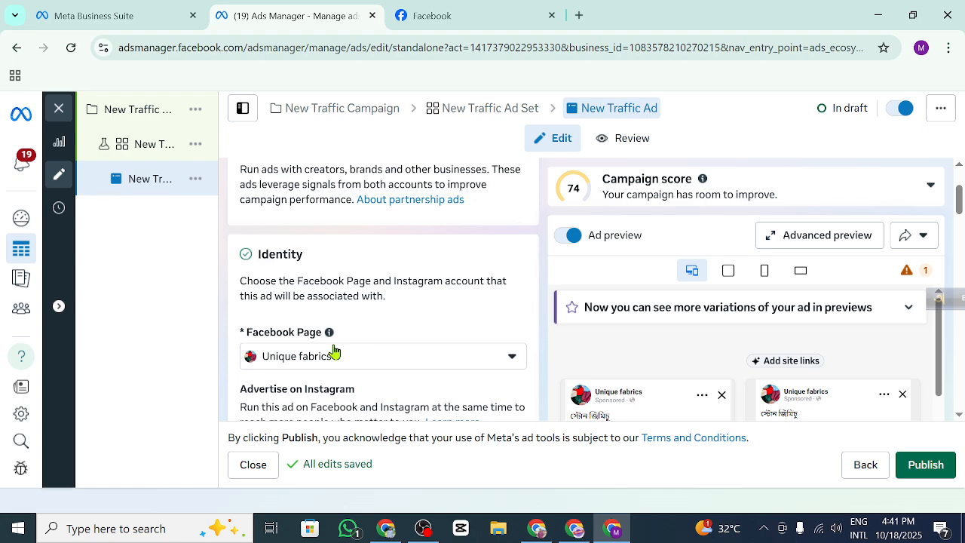
# Step: Open the Facebook Page choices for the ad's identity and look through the listed Page groups
pyautogui.click(458, 355)
pyautogui.scroll(-2, 370, 256)
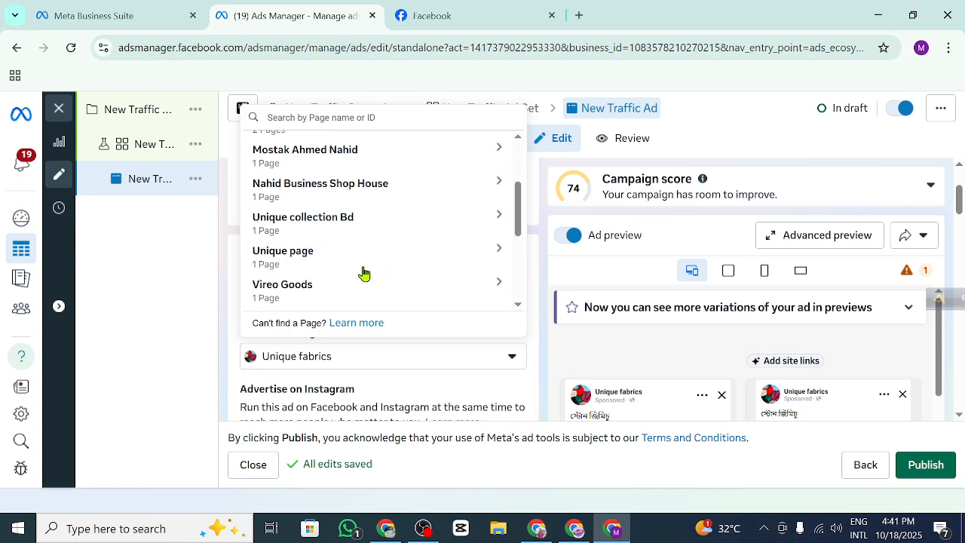
pyautogui.scroll(-2, 363, 273)
pyautogui.scroll(-2, 360, 271)
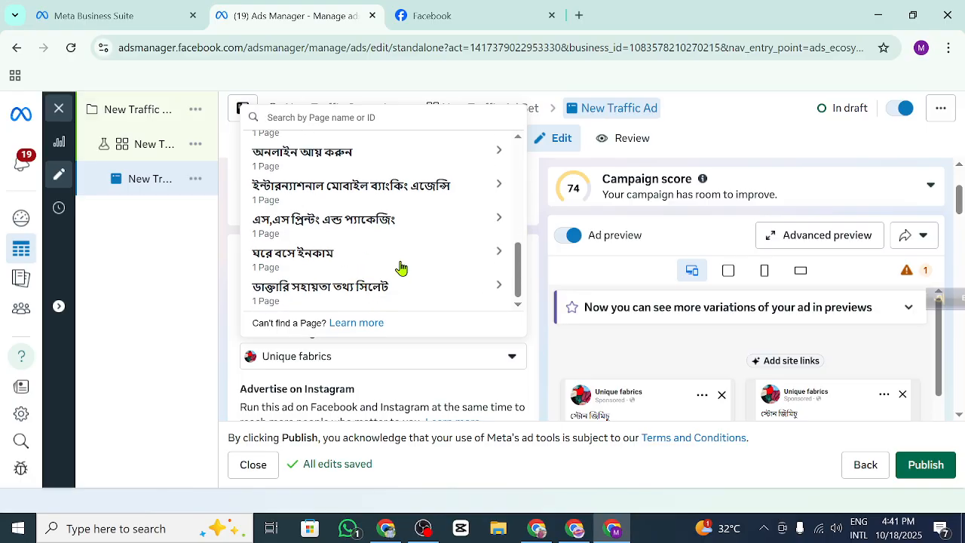
pyautogui.scroll(10, 398, 269)
pyautogui.scroll(1, 400, 258)
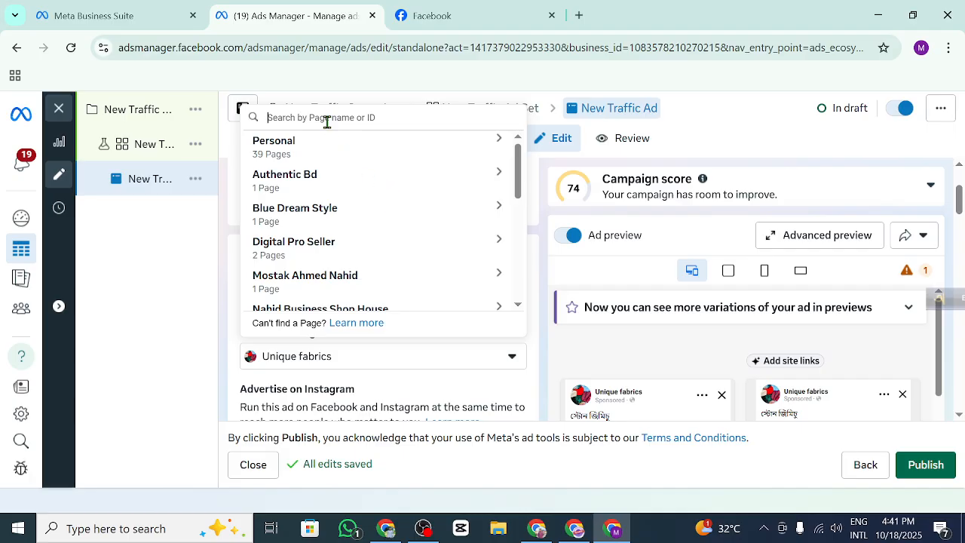
# Step: Look through the Pages in the Personal group and the other Page groups offered for the ad's identity
pyautogui.click(491, 138)
pyautogui.scroll(-2, 392, 260)
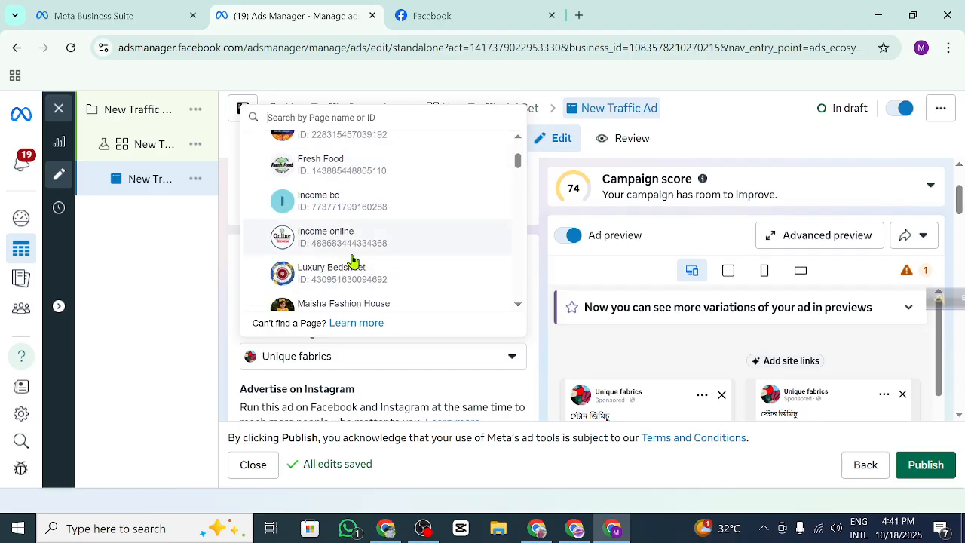
pyautogui.scroll(-2, 348, 262)
pyautogui.scroll(5, 383, 269)
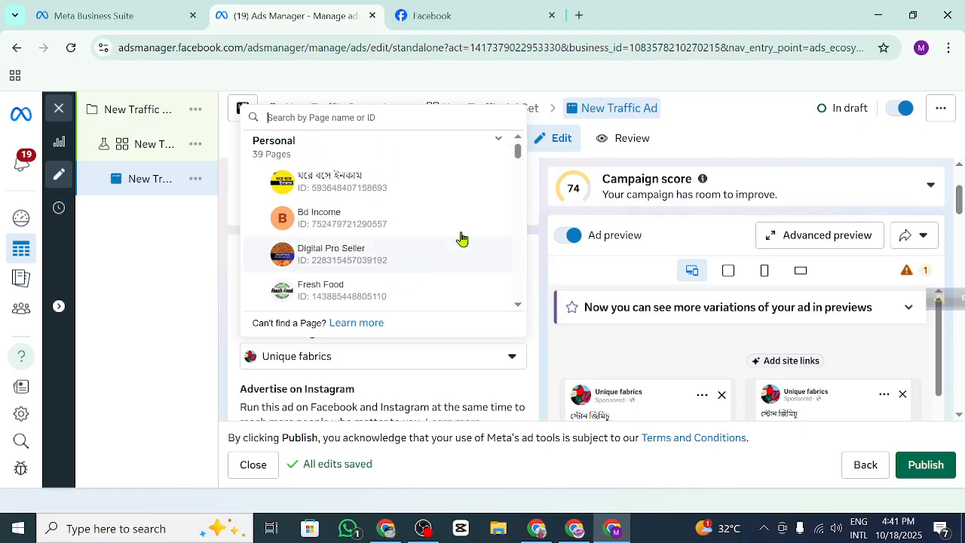
pyautogui.click(498, 139)
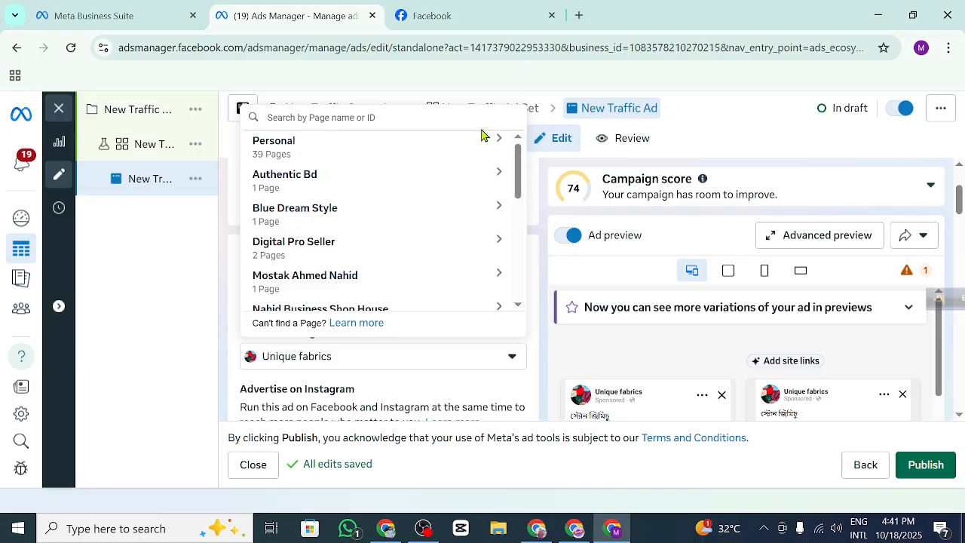
pyautogui.click(508, 143)
pyautogui.scroll(-4, 383, 236)
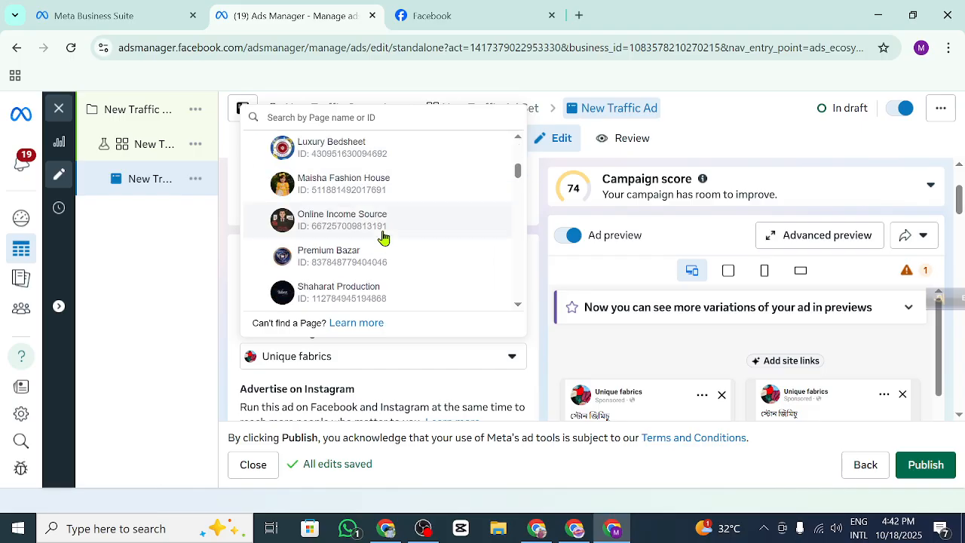
pyautogui.scroll(2, 383, 248)
pyautogui.scroll(-4, 383, 250)
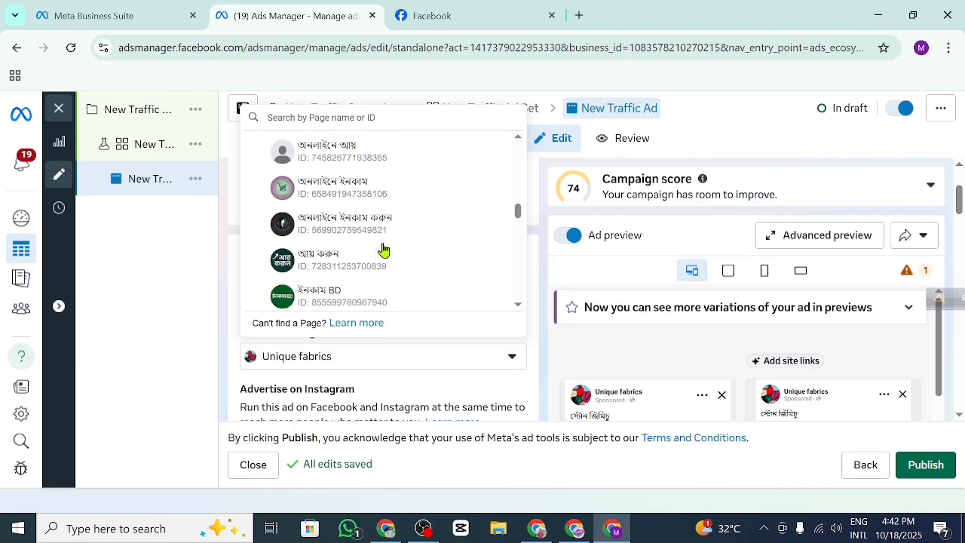
pyautogui.scroll(5, 383, 250)
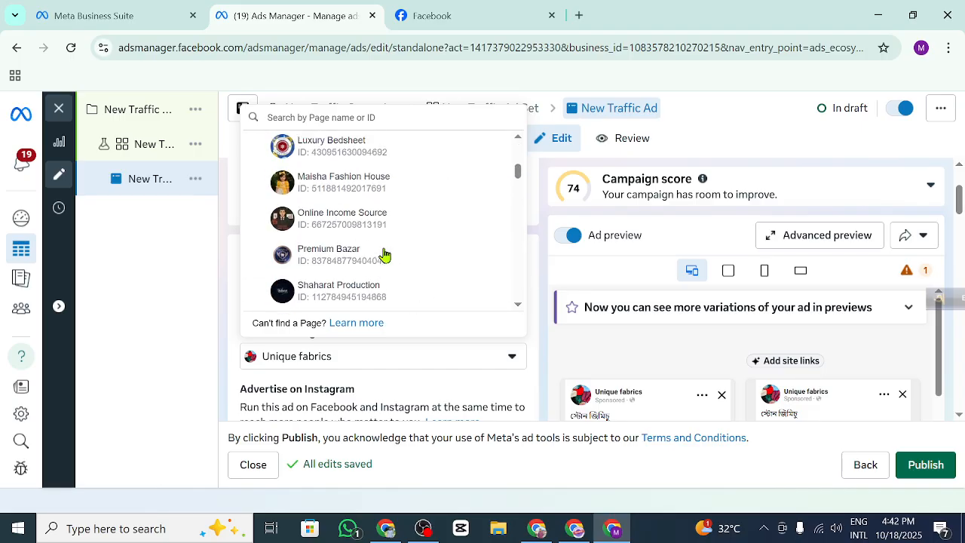
pyautogui.scroll(5, 390, 254)
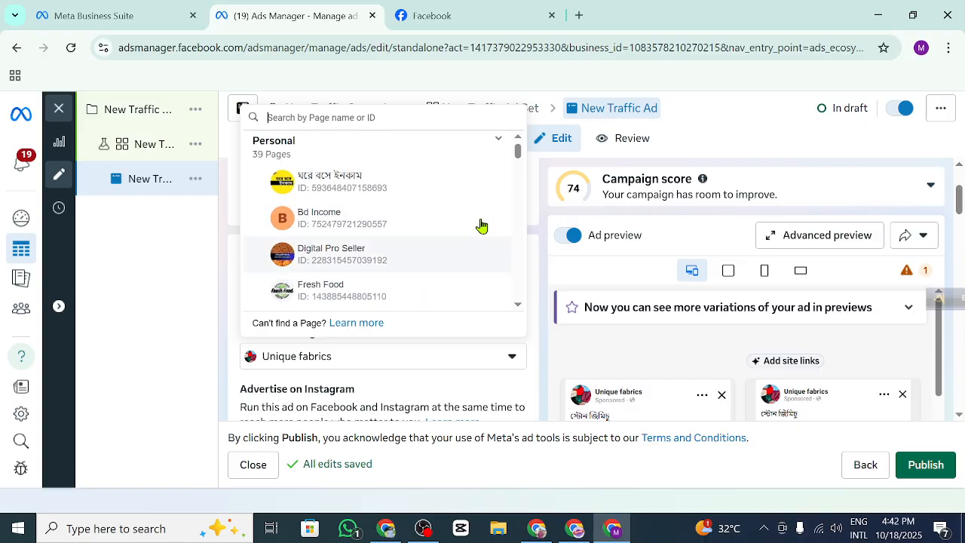
pyautogui.click(502, 142)
pyautogui.scroll(-10, 399, 254)
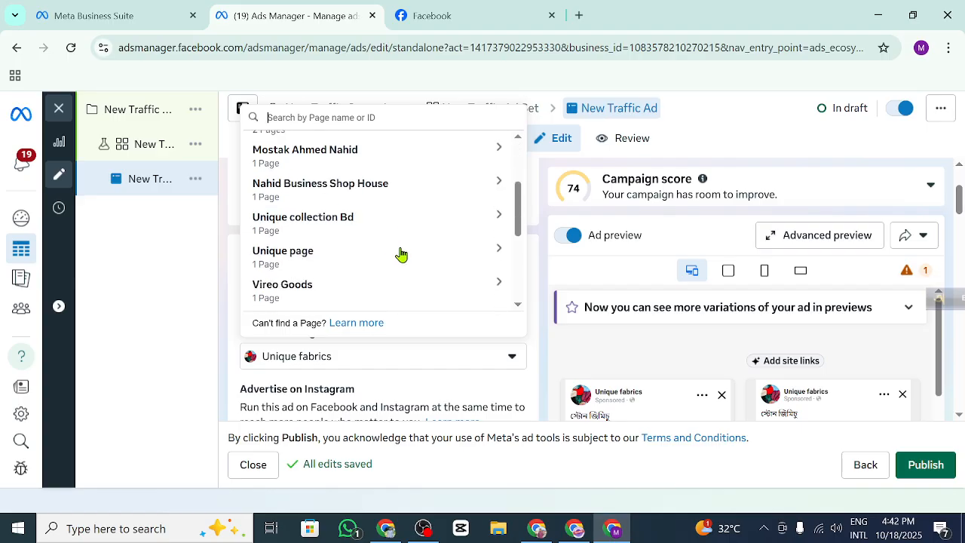
pyautogui.scroll(10, 403, 261)
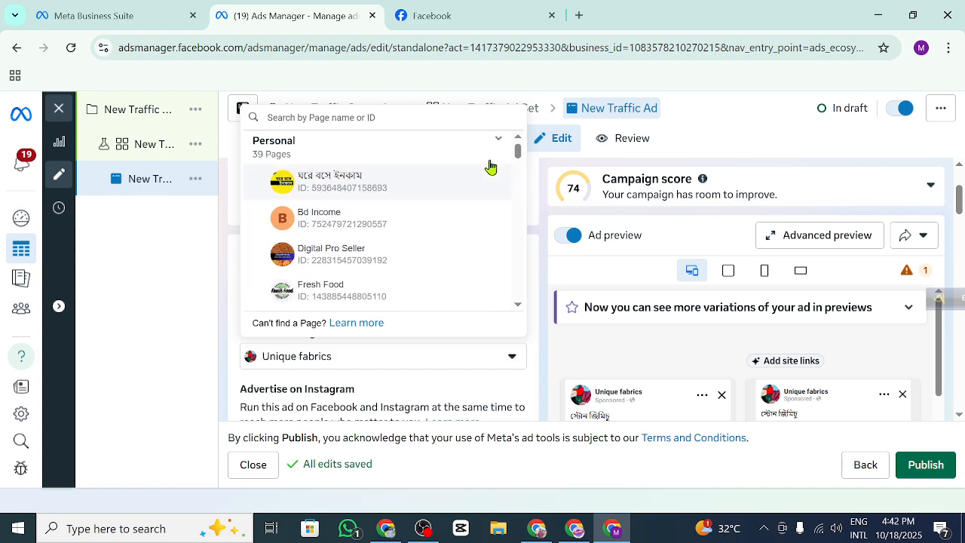
# Step: Set the ad's Facebook Page to Unique collection Bd from the Page group of the same name
pyautogui.scroll(-5, 366, 248)
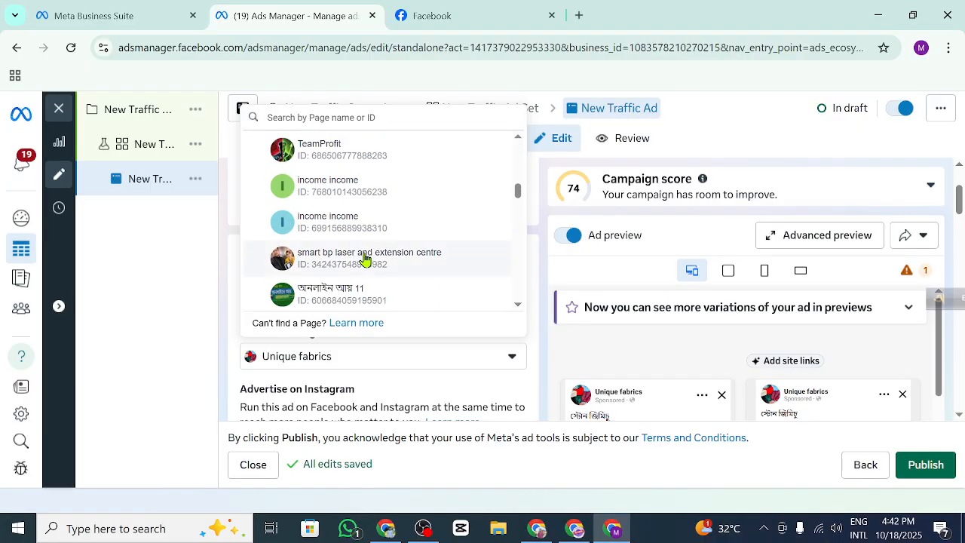
pyautogui.scroll(3, 365, 259)
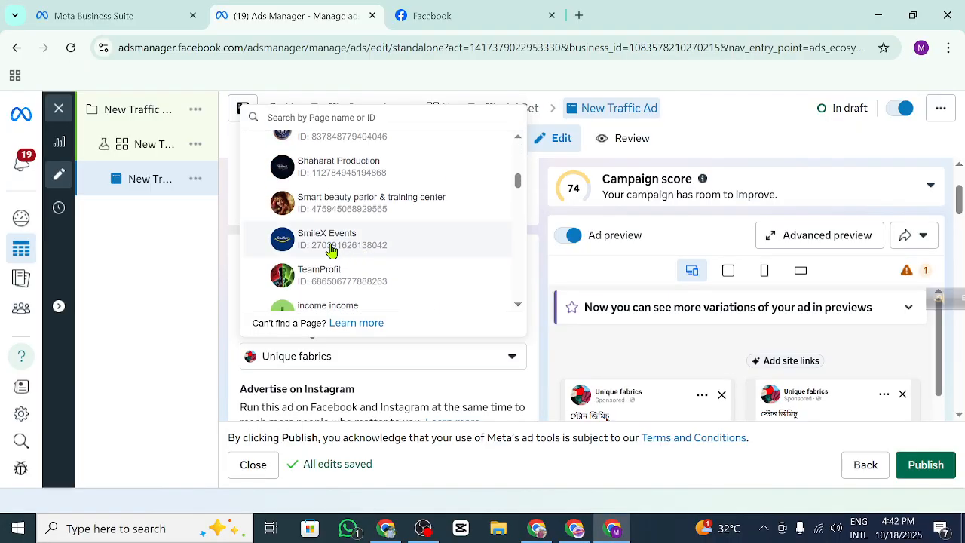
pyautogui.scroll(-8, 335, 256)
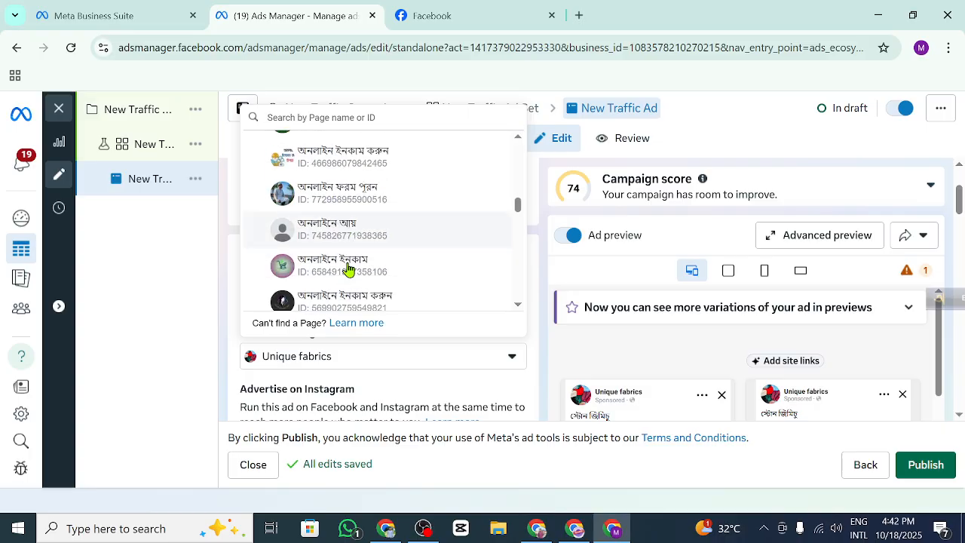
pyautogui.scroll(-6, 351, 270)
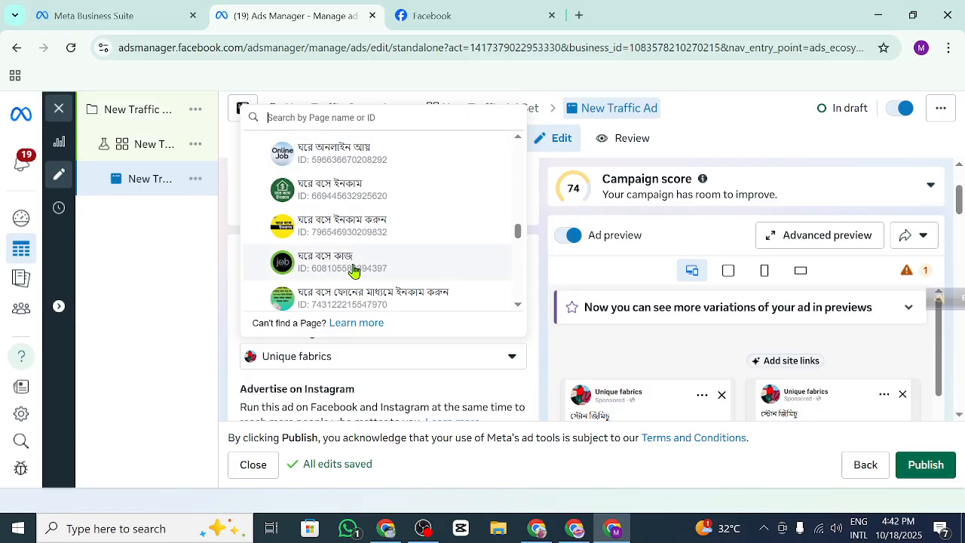
pyautogui.scroll(-8, 353, 271)
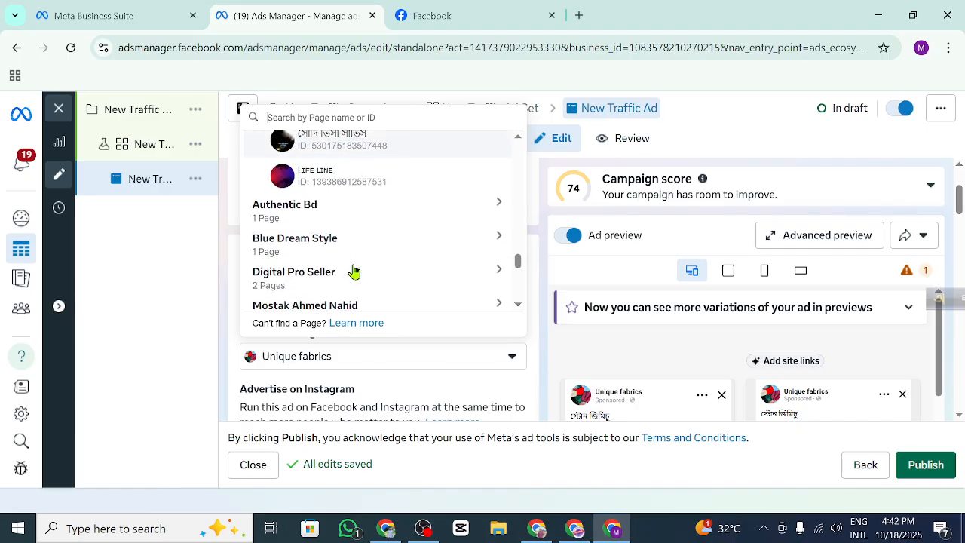
pyautogui.scroll(-3, 354, 272)
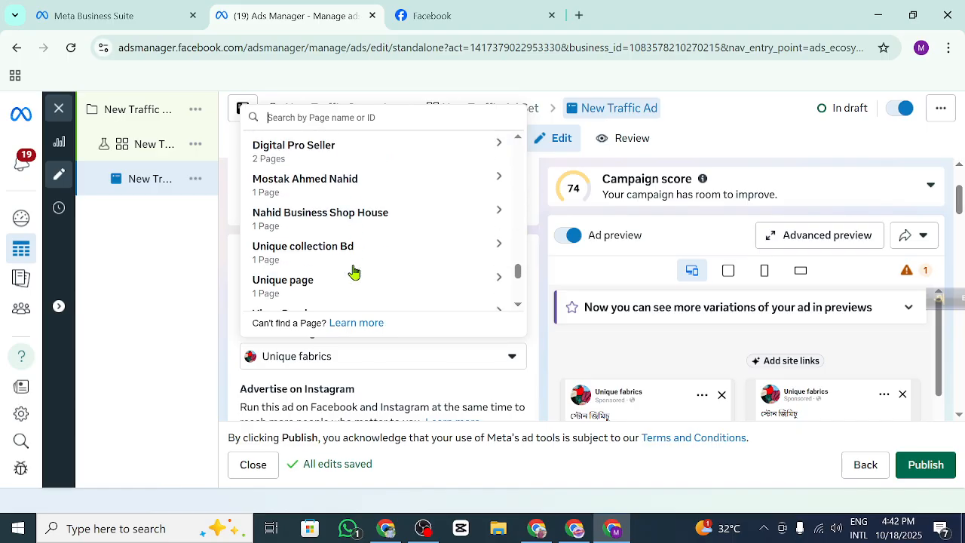
pyautogui.click(316, 254)
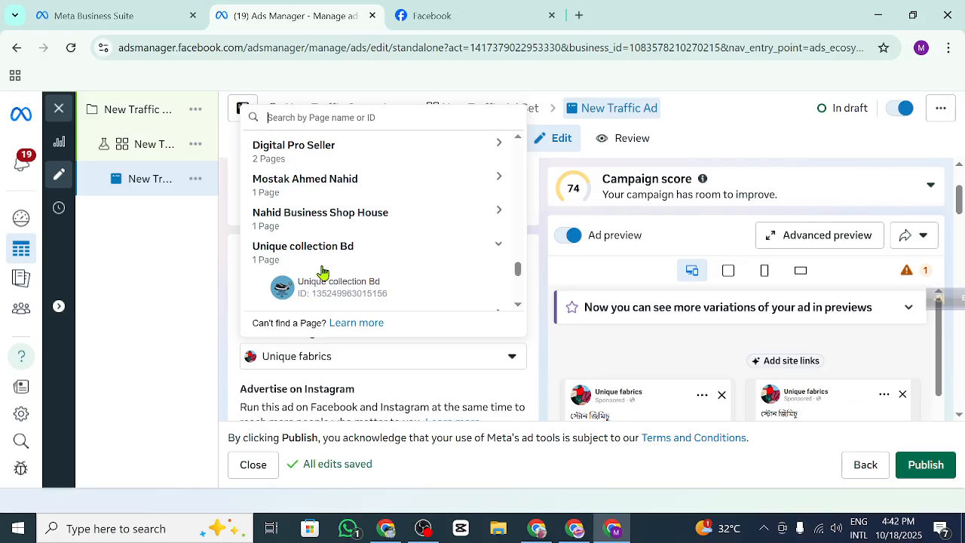
pyautogui.scroll(-3, 310, 231)
pyautogui.scroll(3, 318, 238)
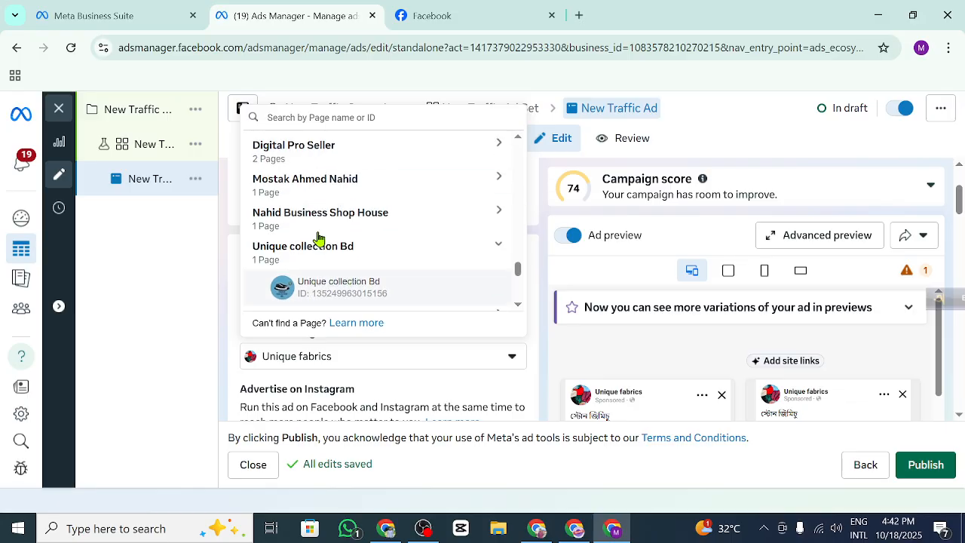
pyautogui.click(324, 287)
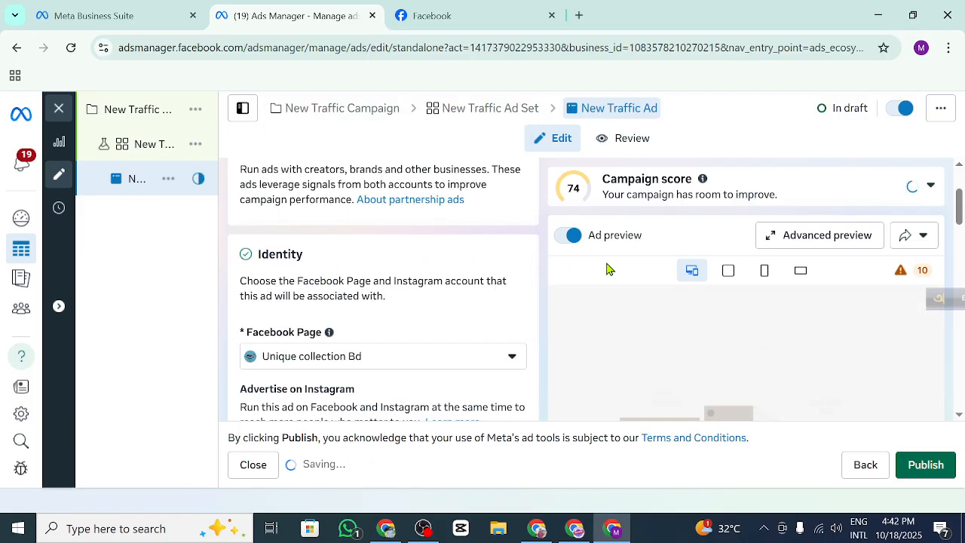
# Step: Open the existing-post selection for the ad creative and find the September 20 J1 High post among the Facebook posts
pyautogui.scroll(-5, 475, 301)
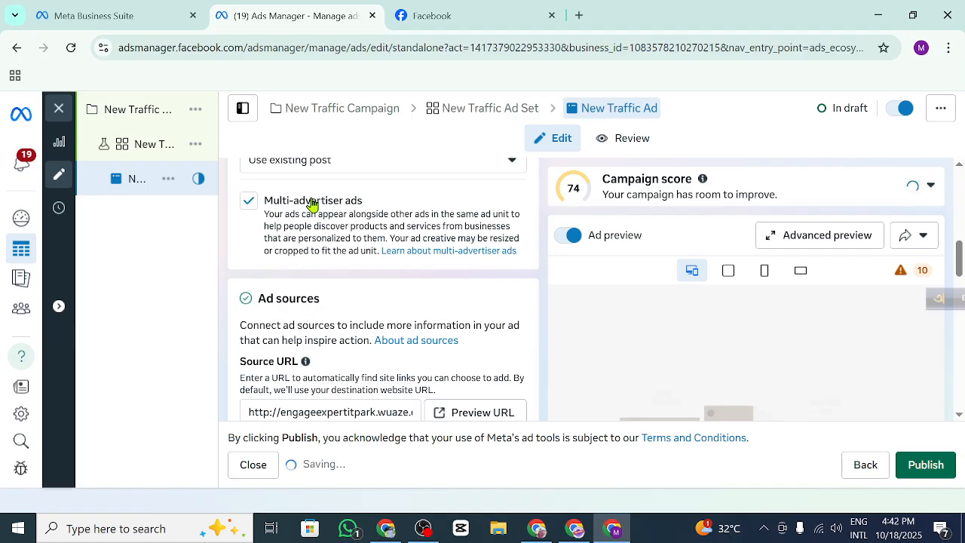
pyautogui.scroll(-5, 354, 309)
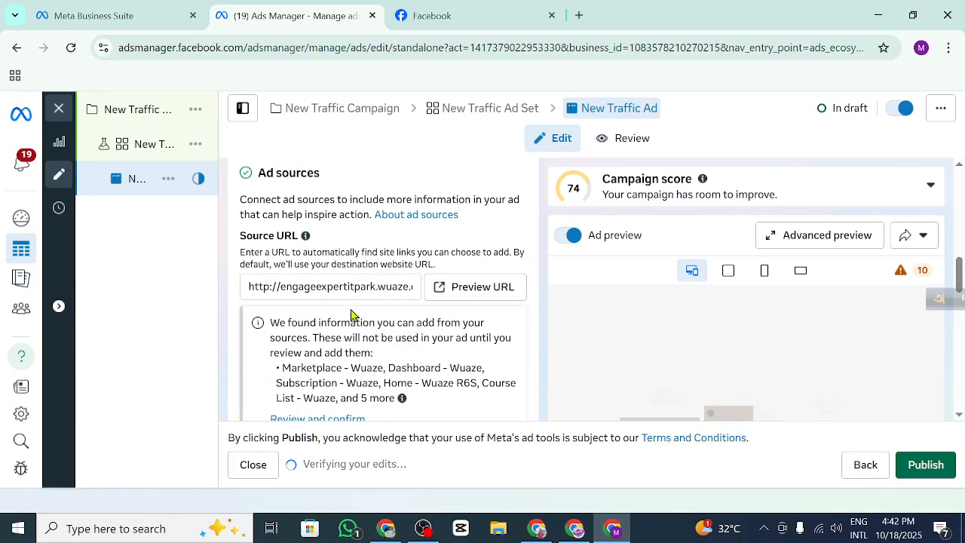
pyautogui.scroll(2, 315, 322)
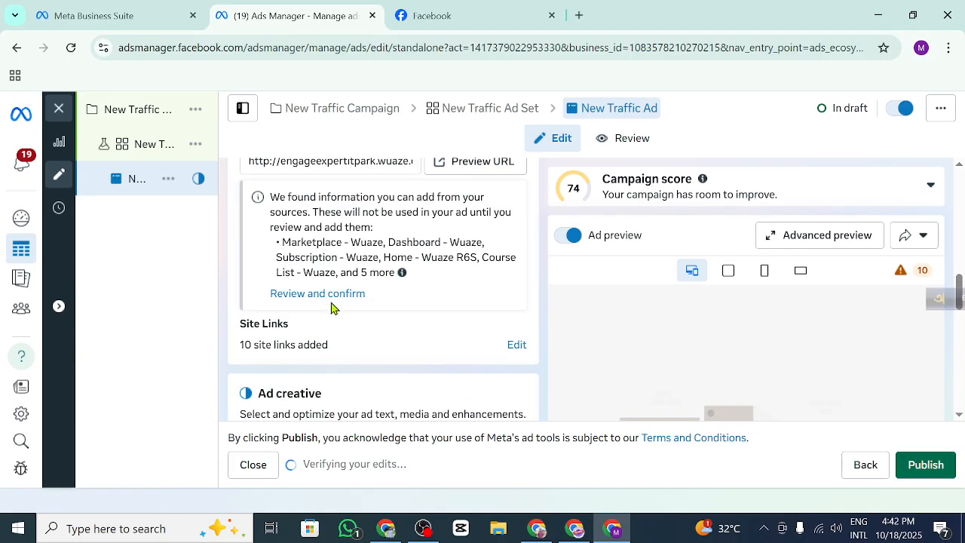
pyautogui.scroll(-2, 312, 321)
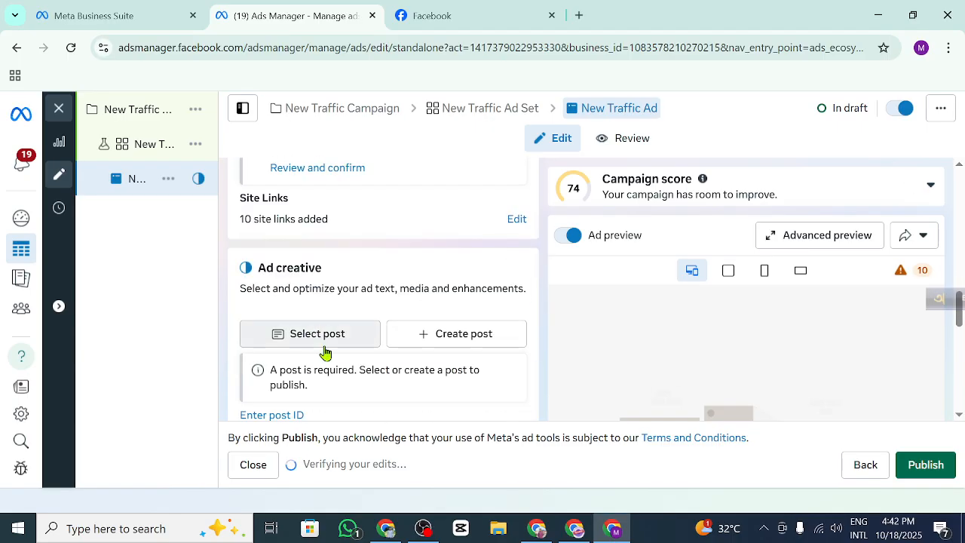
pyautogui.click(314, 339)
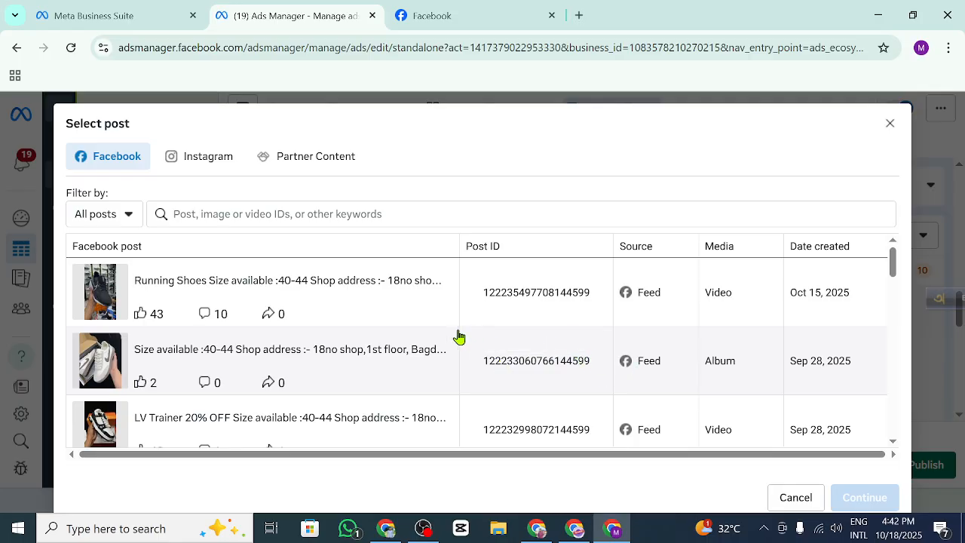
pyautogui.scroll(-3, 458, 338)
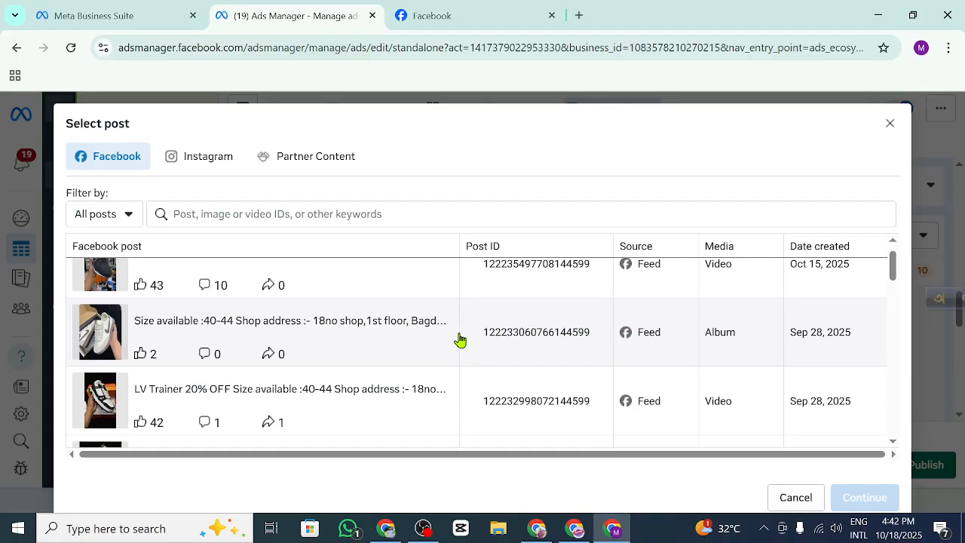
pyautogui.scroll(2, 668, 343)
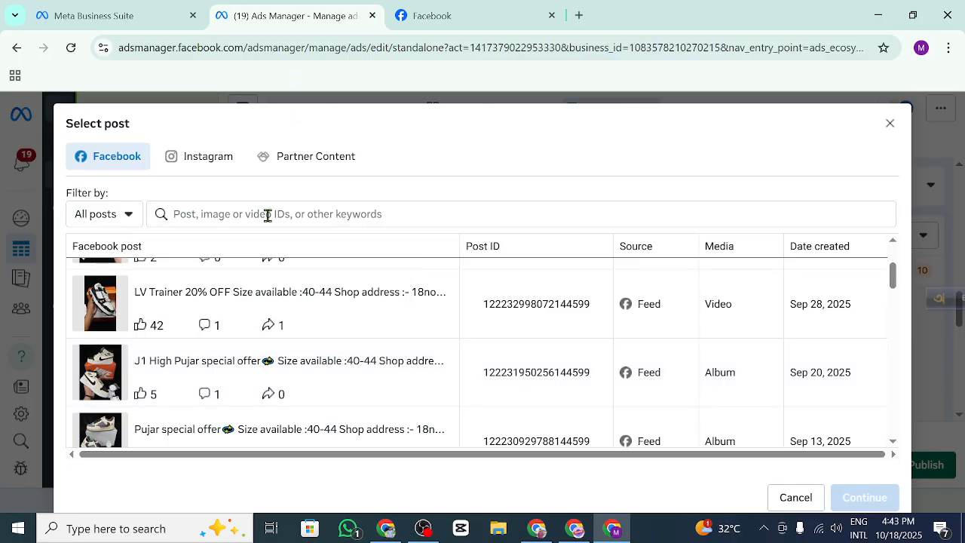
pyautogui.click(139, 404)
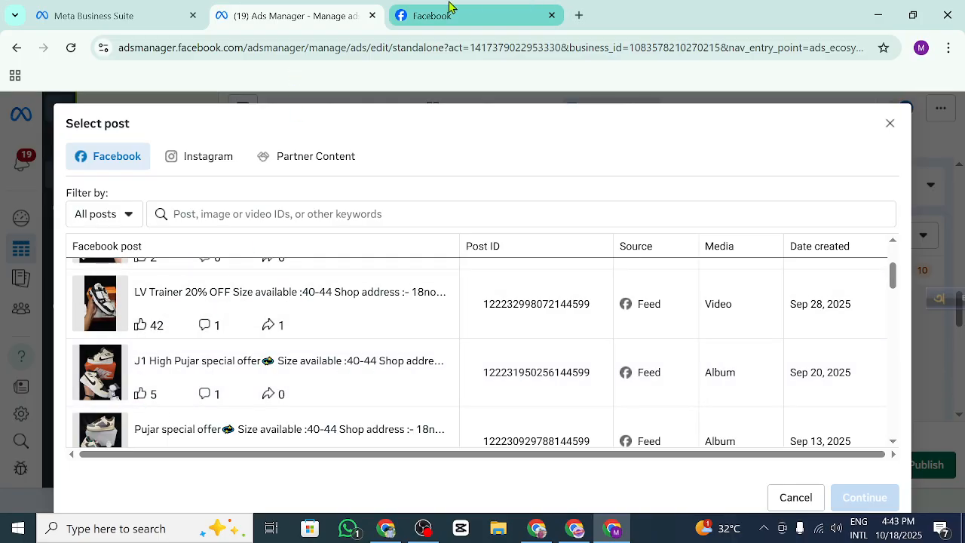
# Step: Switch to the Unique collection Bd Facebook Page and review the J1 High post's caption, reactions and comments
pyautogui.scroll(-5, 536, 431)
pyautogui.scroll(-5, 536, 431)
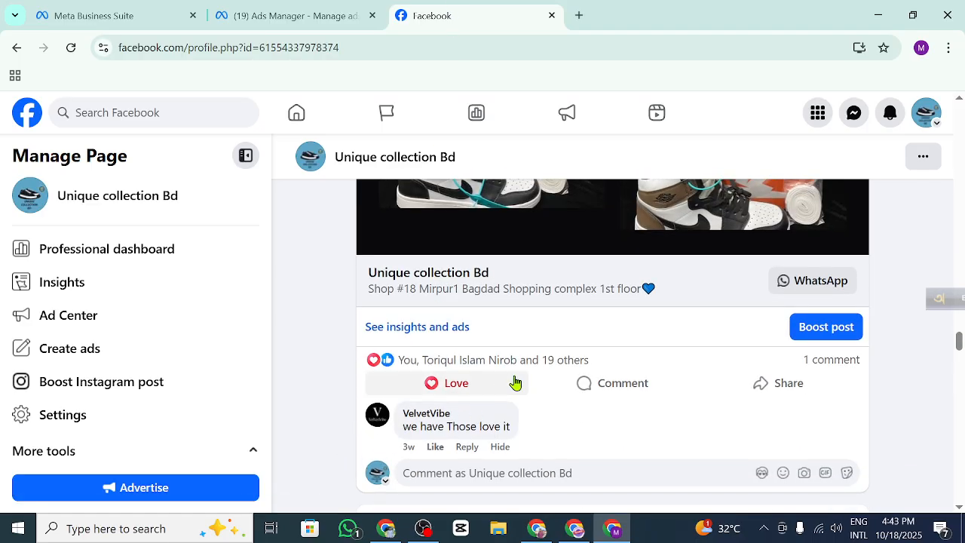
pyautogui.moveTo(523, 379)
pyautogui.scroll(2, 522, 384)
pyautogui.scroll(8, 522, 390)
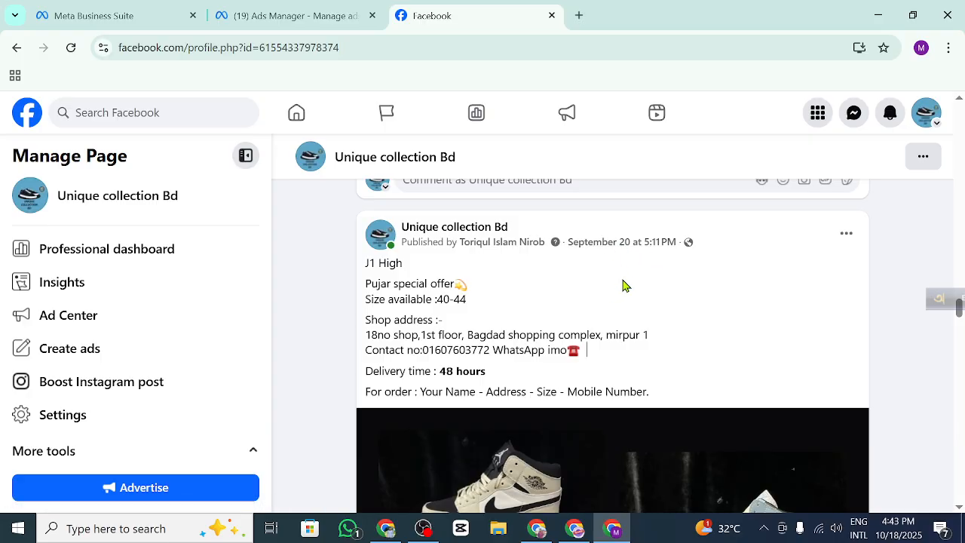
pyautogui.scroll(-9, 623, 288)
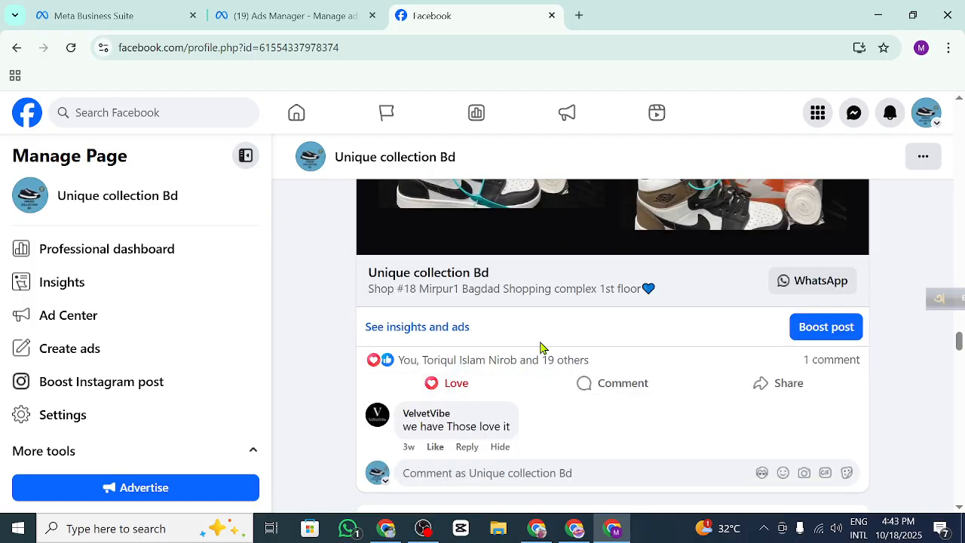
# Step: Compare the J1 High post's entry in the Ads Manager post list with the neighbouring posts, and return to the Facebook Page
pyautogui.click(286, 15)
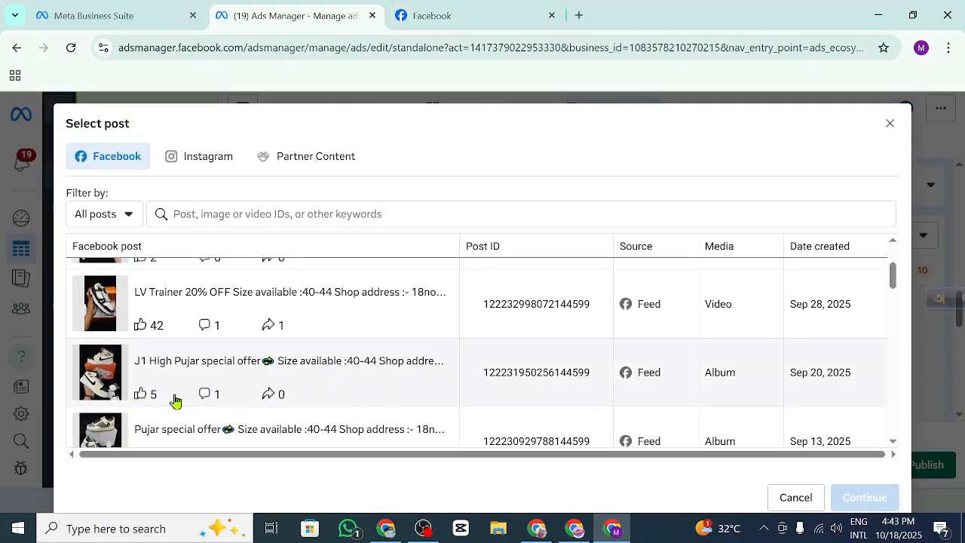
pyautogui.scroll(-2, 175, 400)
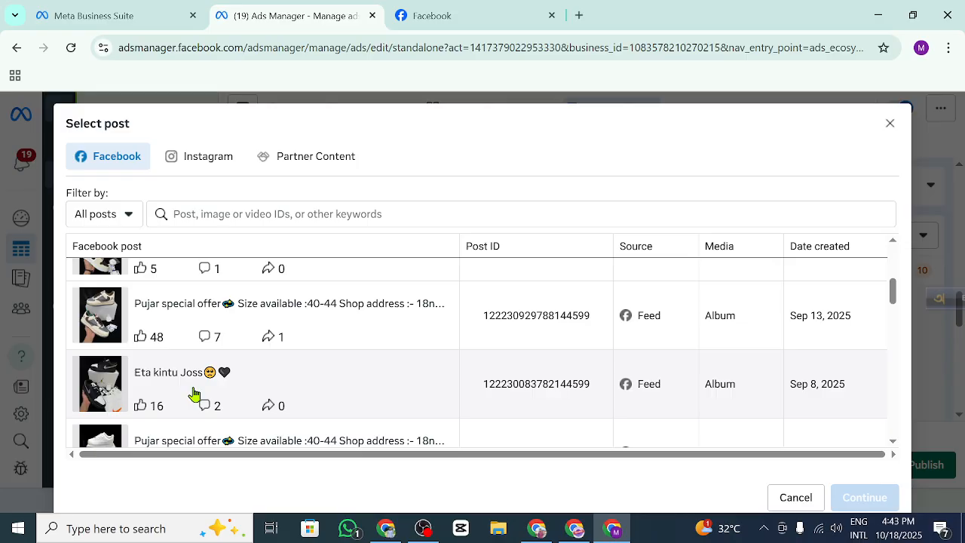
pyautogui.scroll(5, 209, 394)
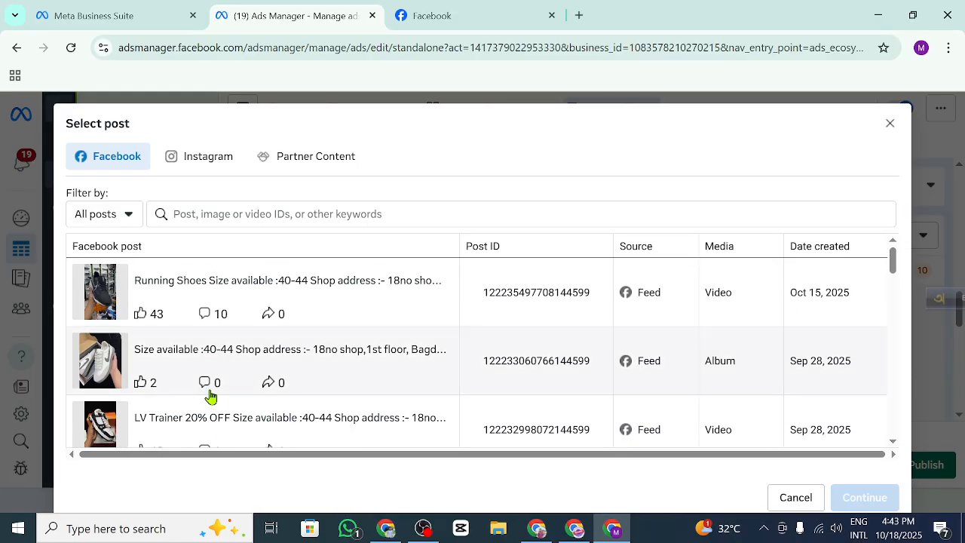
pyautogui.scroll(-4, 351, 400)
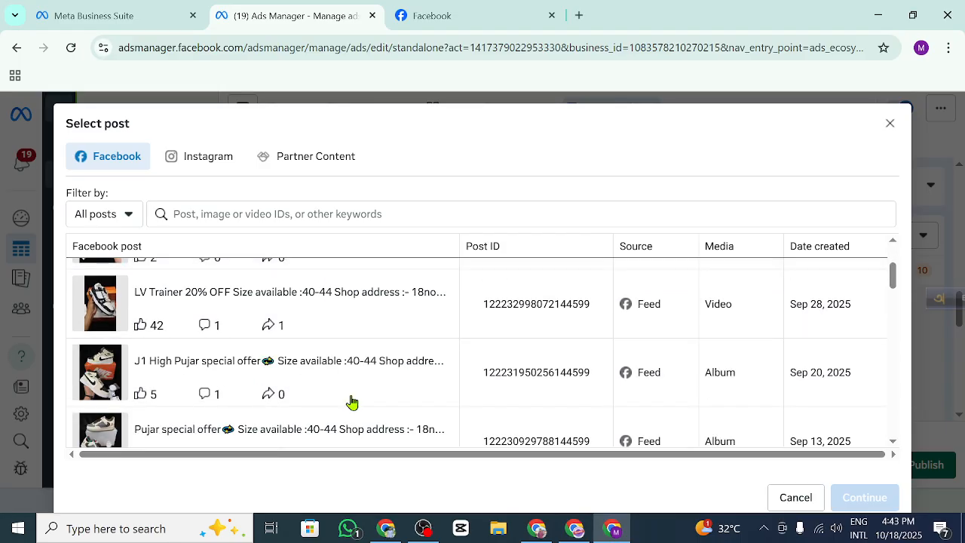
pyautogui.scroll(2, 351, 400)
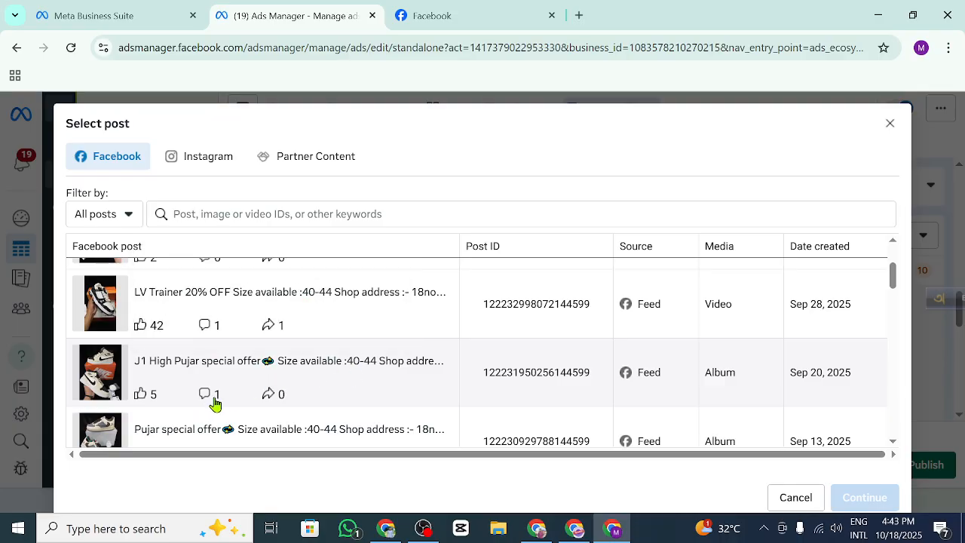
pyautogui.click(426, 16)
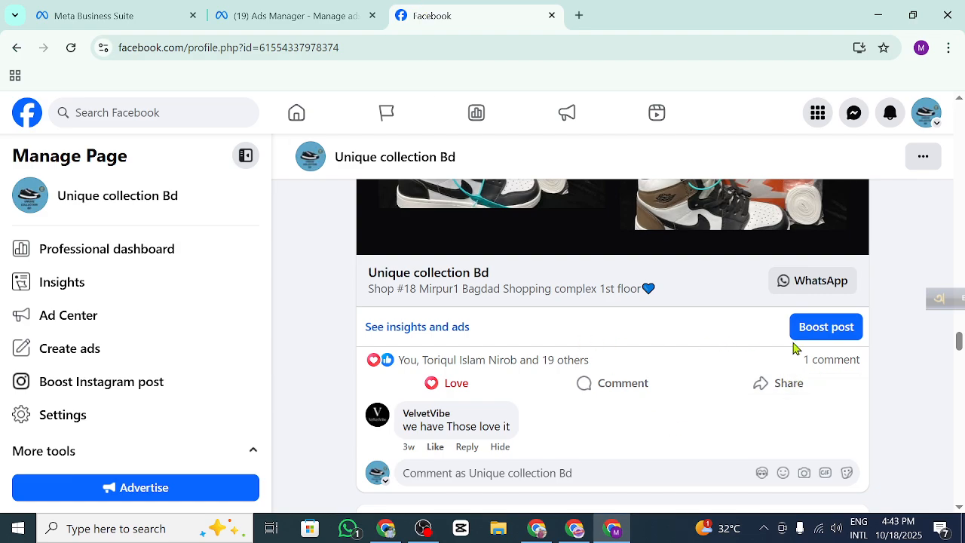
# Step: Recheck the J1 High post in the Ads Manager post list, and look through it and the older Pujar special offer post on the Facebook Page
pyautogui.moveTo(384, 365)
pyautogui.click(281, 10)
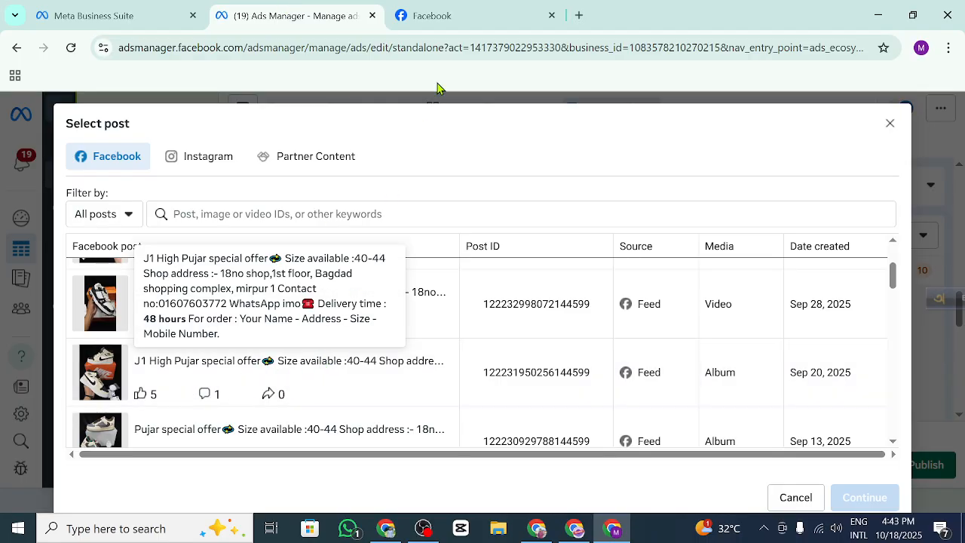
pyautogui.click(437, 16)
pyautogui.scroll(-10, 570, 404)
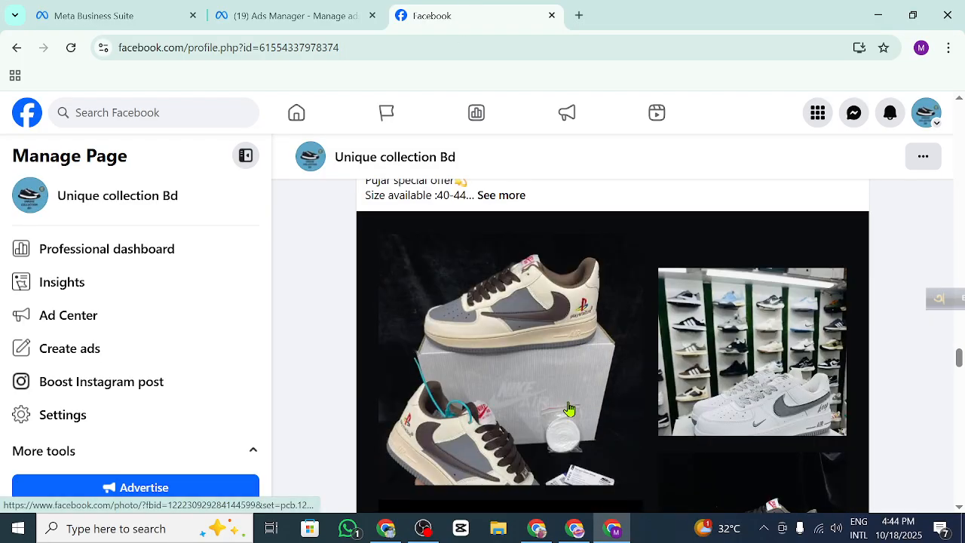
pyautogui.scroll(-15, 568, 415)
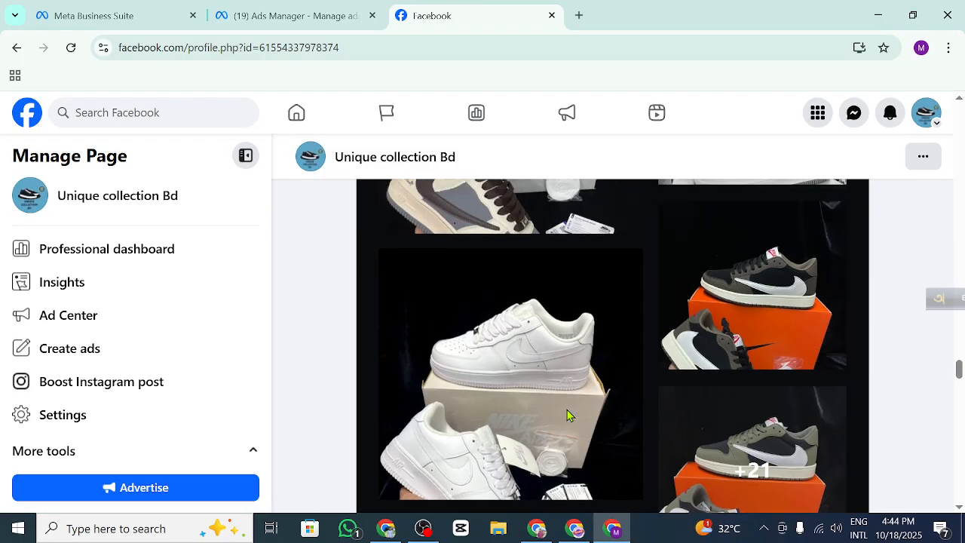
pyautogui.scroll(2, 567, 416)
pyautogui.scroll(2, 567, 416)
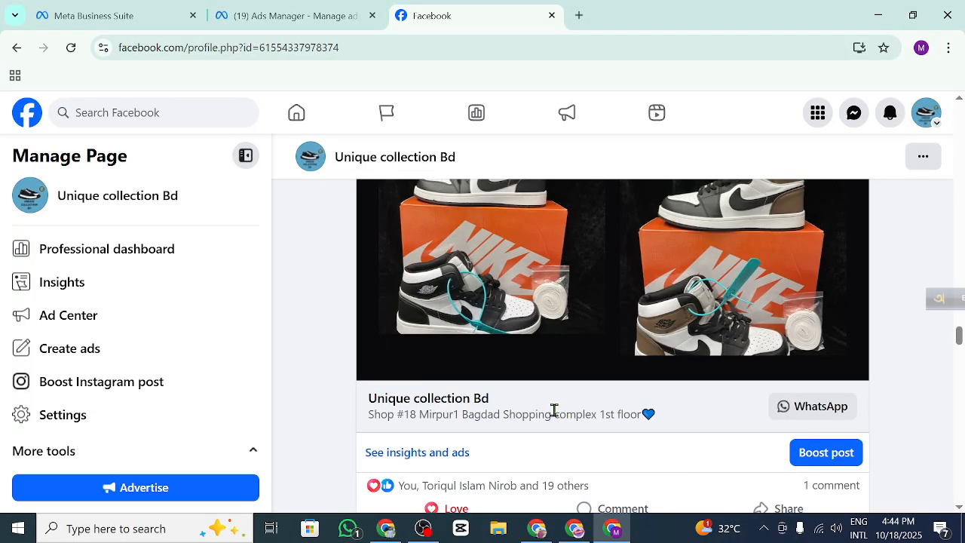
pyautogui.scroll(6, 449, 403)
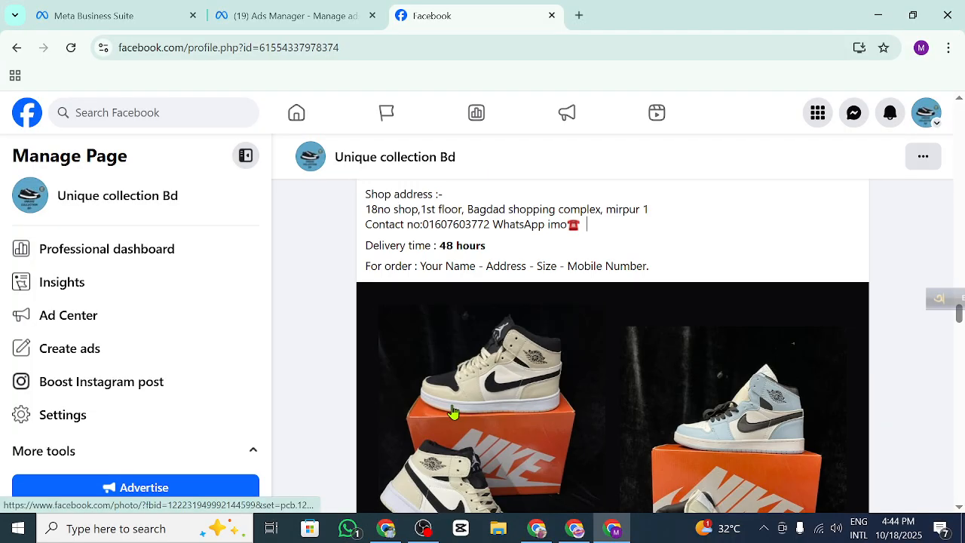
pyautogui.scroll(-4, 453, 415)
pyautogui.scroll(-10, 453, 415)
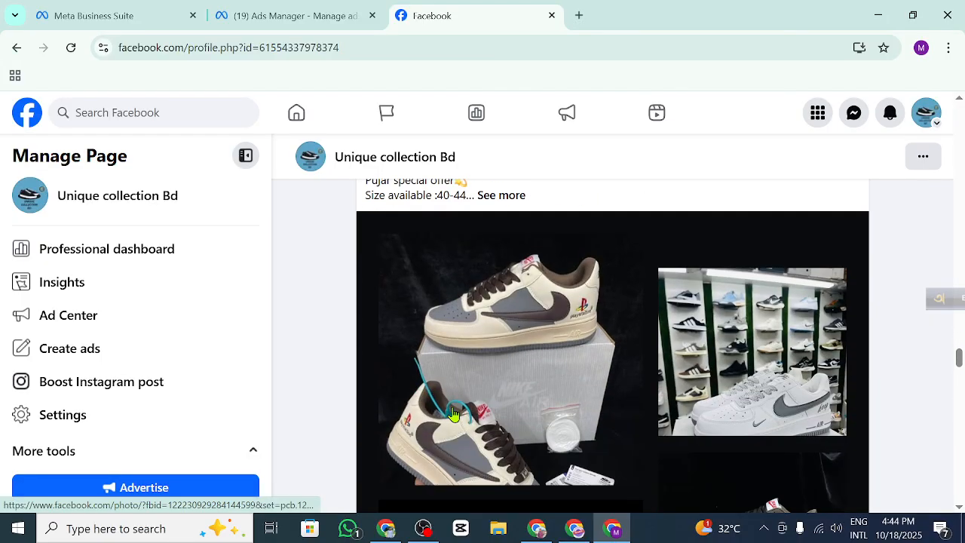
pyautogui.scroll(-3, 453, 414)
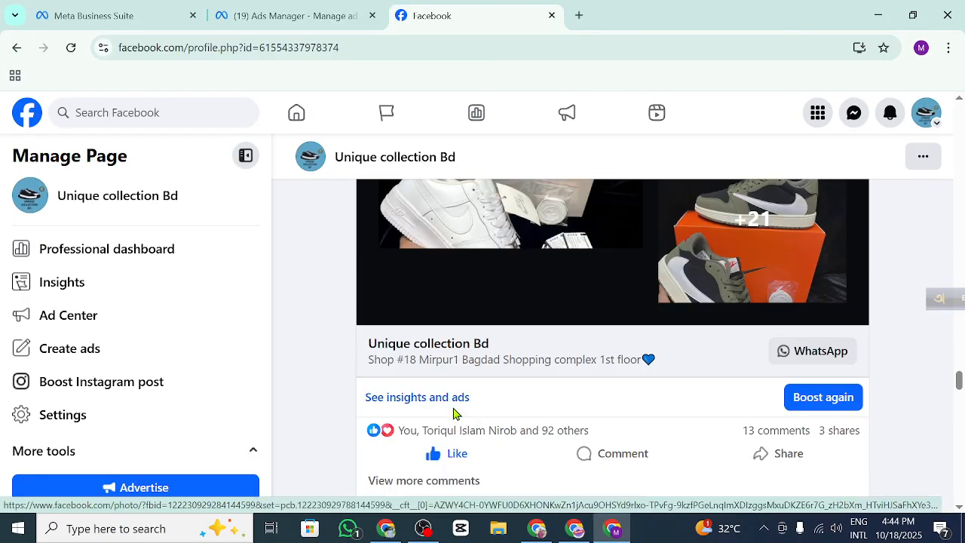
# Step: Examine the September 8 Eta kintu Joss post on the Facebook Page, including its caption, photos, reactions, comments and boost option, alongside neighbouring posts
pyautogui.scroll(-10, 453, 413)
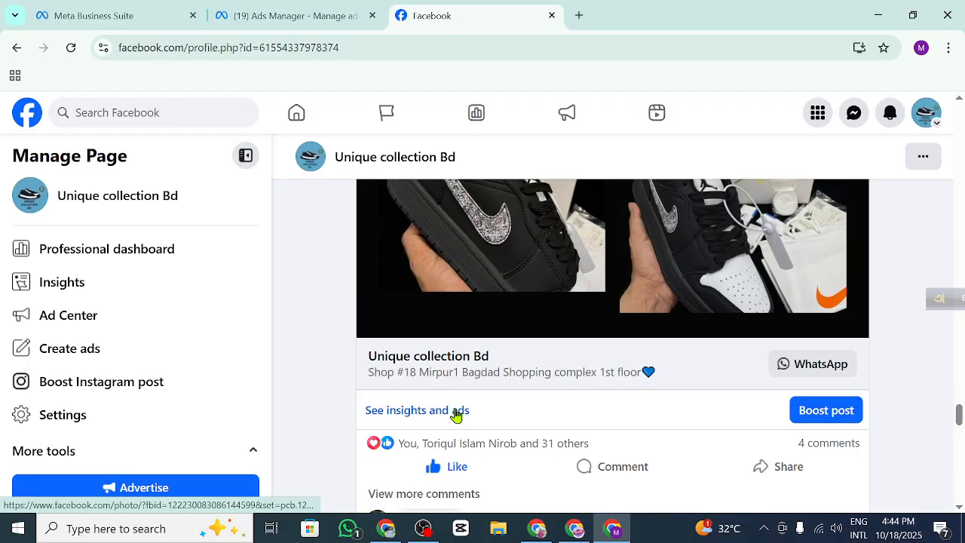
pyautogui.scroll(-10, 710, 414)
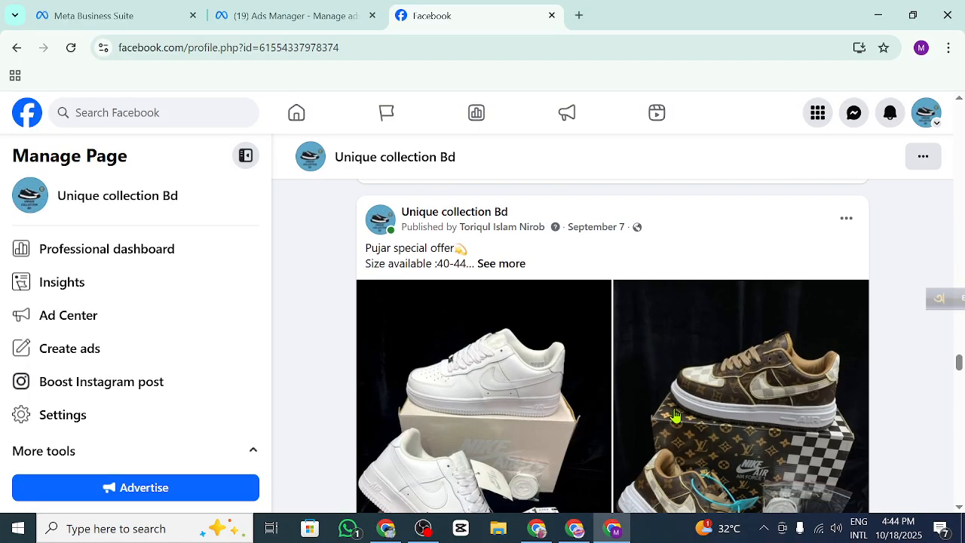
pyautogui.scroll(-10, 654, 413)
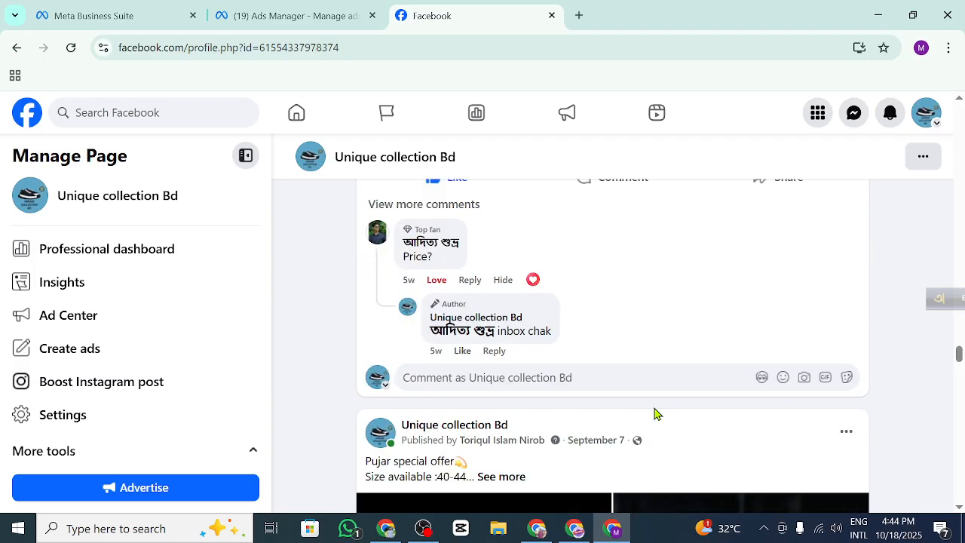
pyautogui.scroll(2, 654, 413)
pyautogui.scroll(1, 654, 413)
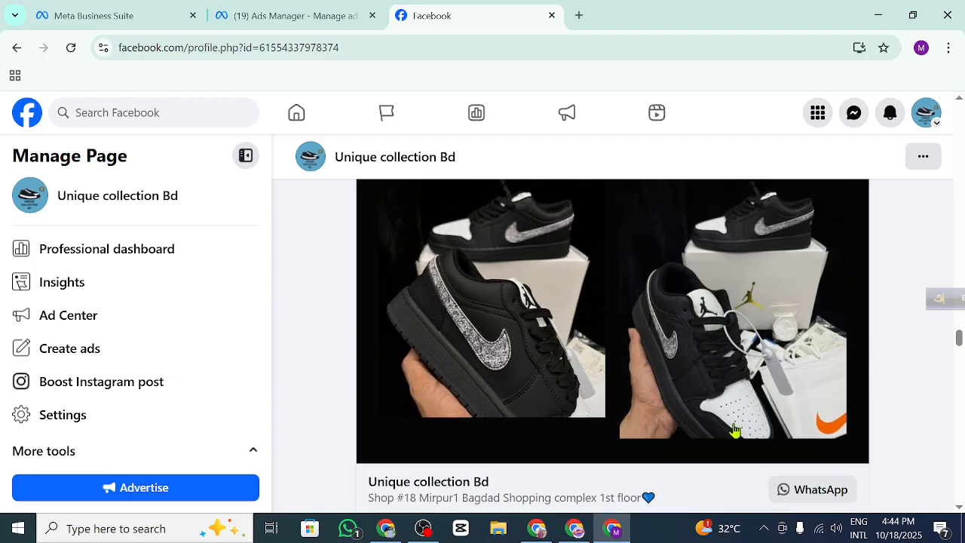
pyautogui.scroll(-2, 738, 432)
pyautogui.scroll(5, 605, 426)
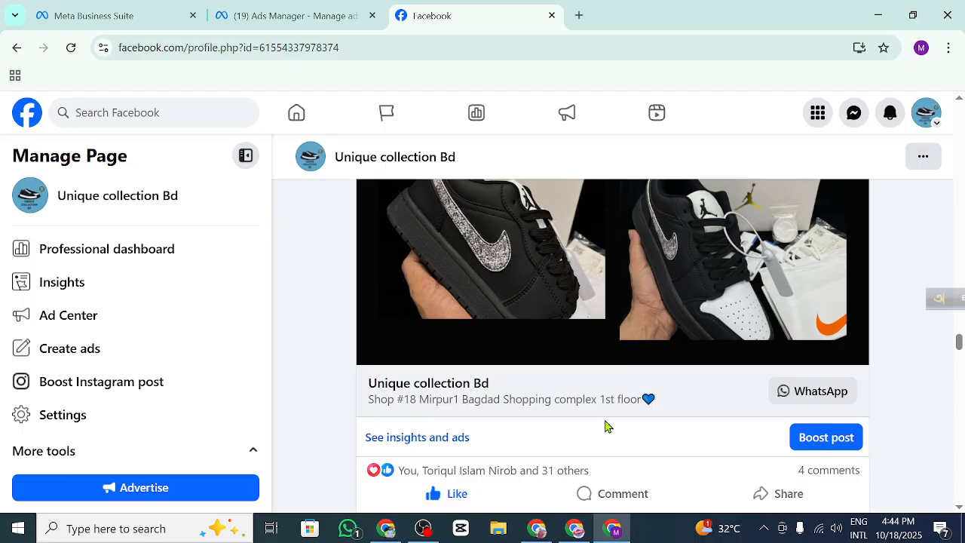
pyautogui.scroll(-3, 605, 425)
pyautogui.scroll(-10, 606, 425)
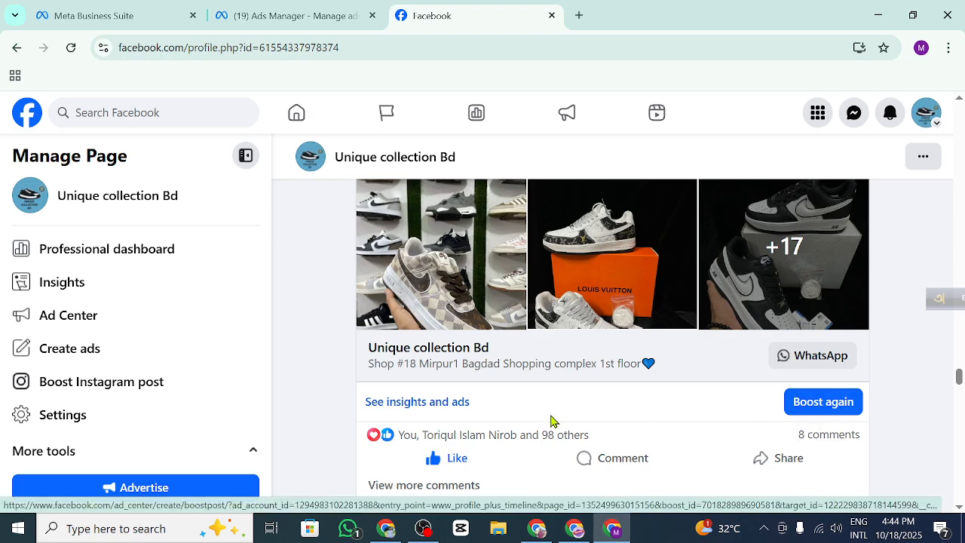
pyautogui.scroll(10, 609, 407)
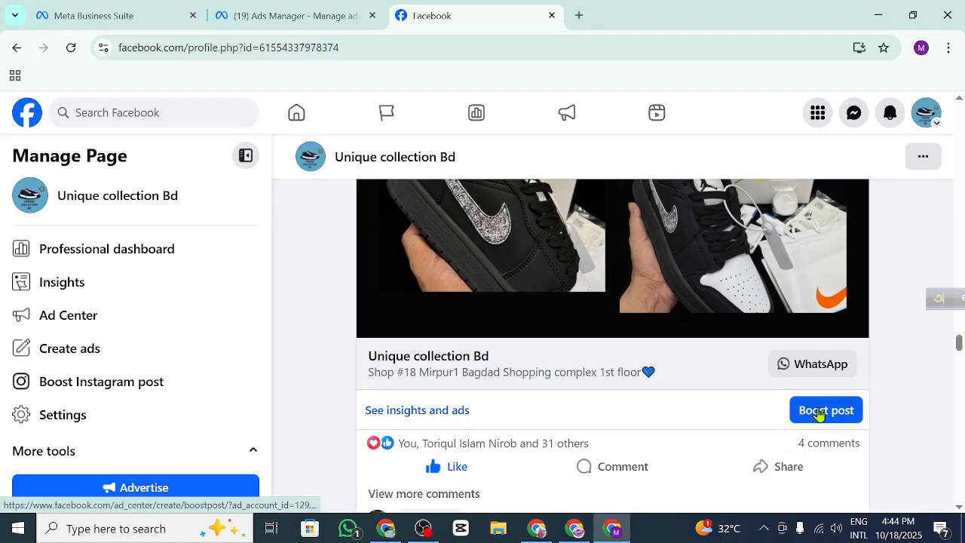
pyautogui.scroll(5, 640, 402)
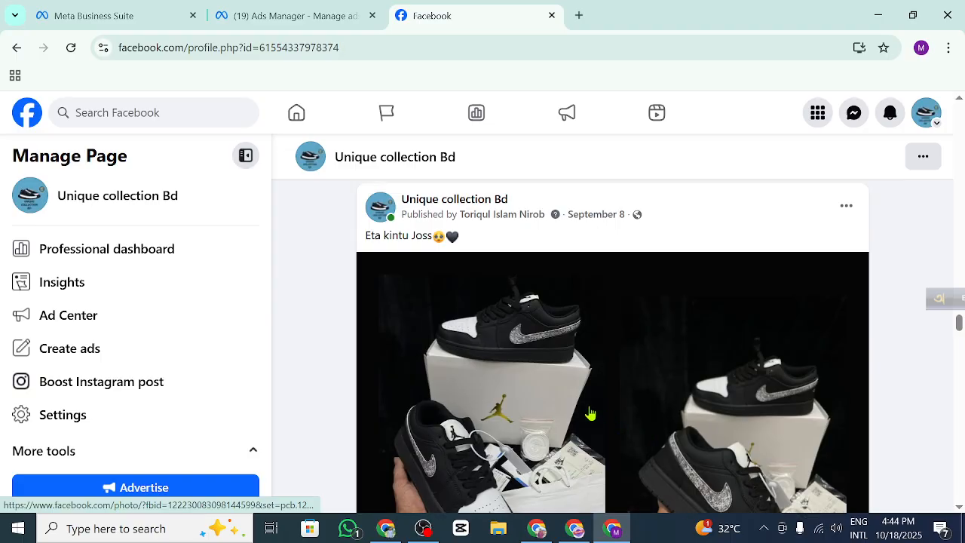
pyautogui.scroll(1, 590, 413)
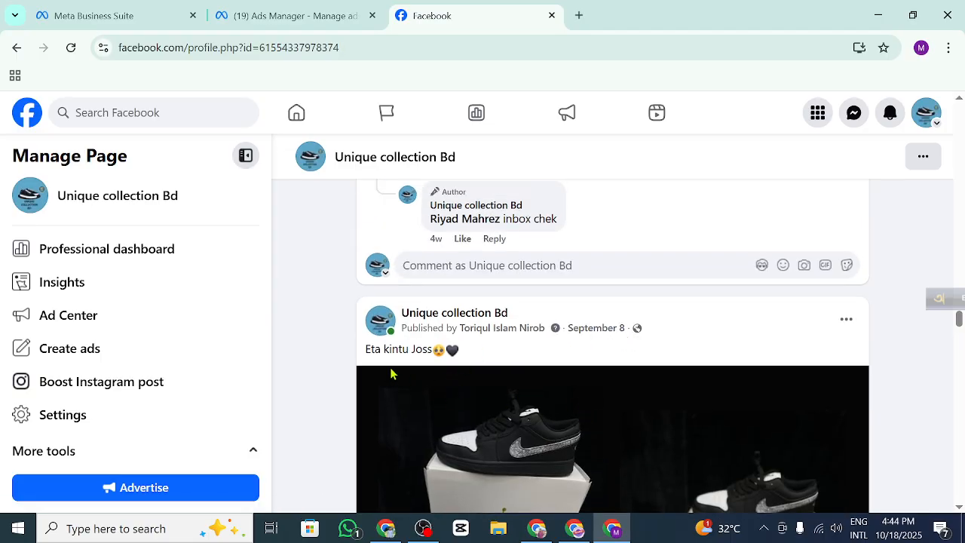
pyautogui.scroll(-8, 390, 373)
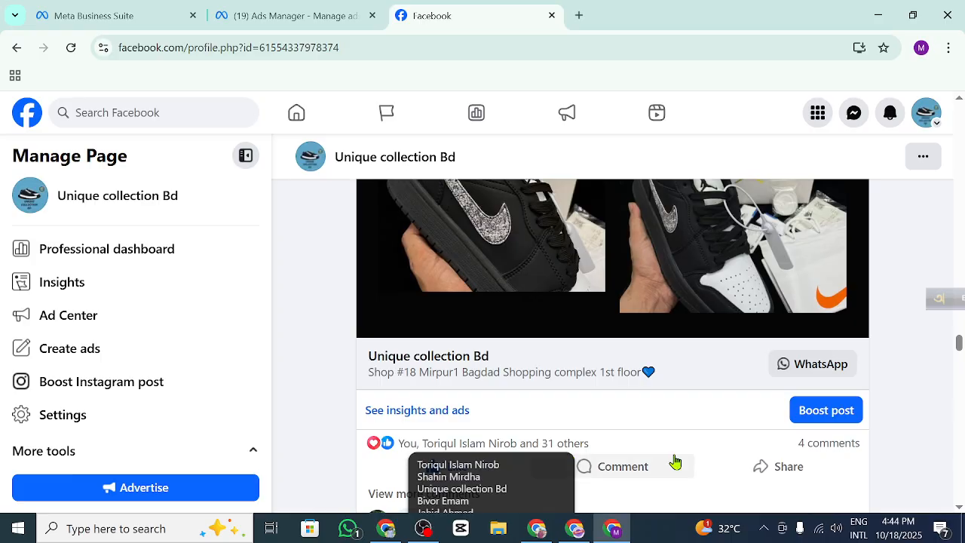
pyautogui.scroll(-5, 477, 253)
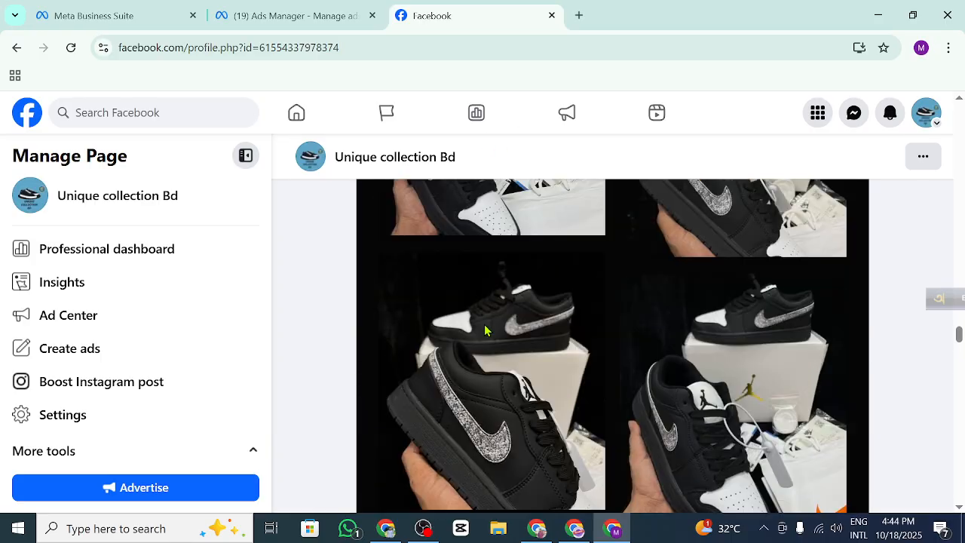
# Step: Switch to Ads Manager and find the September 8 Eta kintu Joss post in the Facebook post list
pyautogui.click(294, 15)
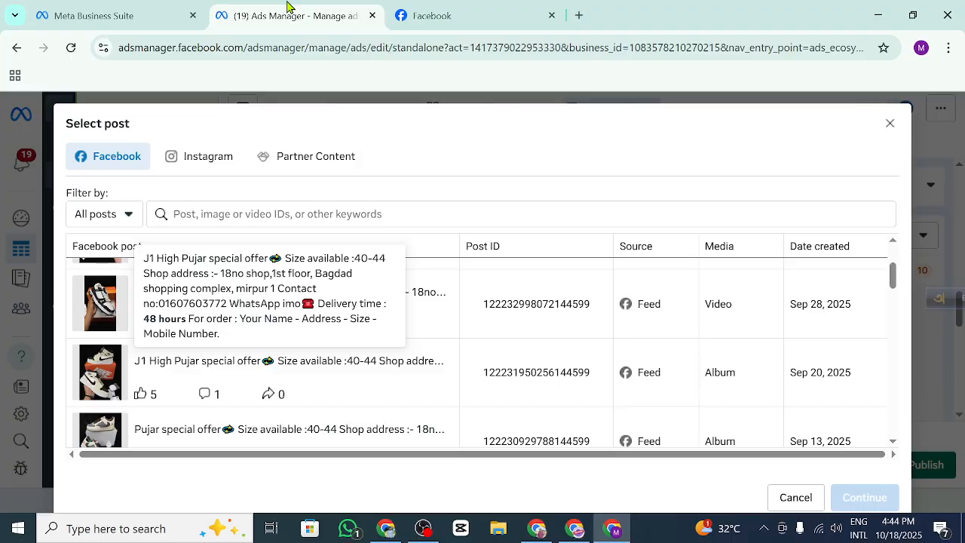
pyautogui.scroll(-3, 310, 392)
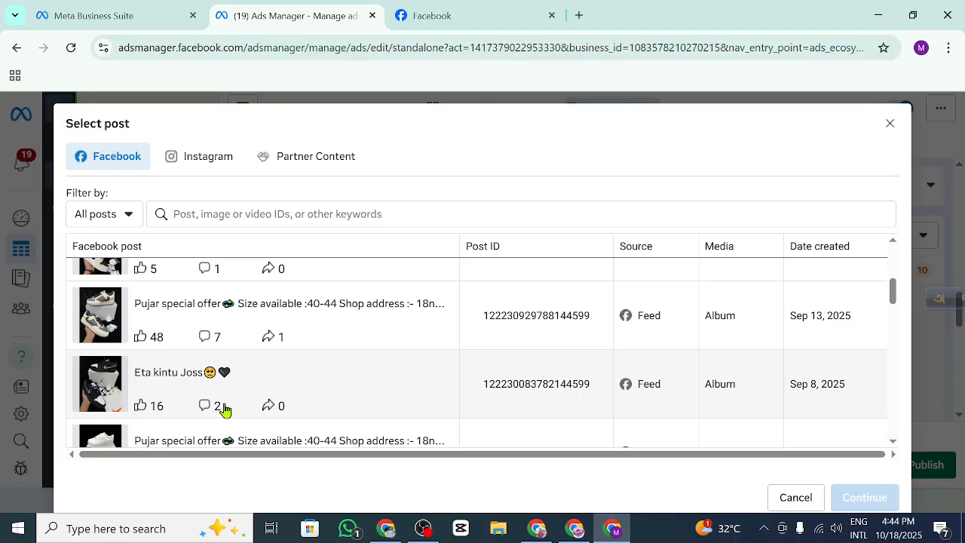
pyautogui.scroll(-2, 211, 407)
pyautogui.scroll(2, 737, 367)
# Step: Return to the Facebook Page and check the Eta kintu Joss post's photos, date, caption, reactions and comments against its list entry
pyautogui.click(474, 11)
pyautogui.scroll(-3, 461, 324)
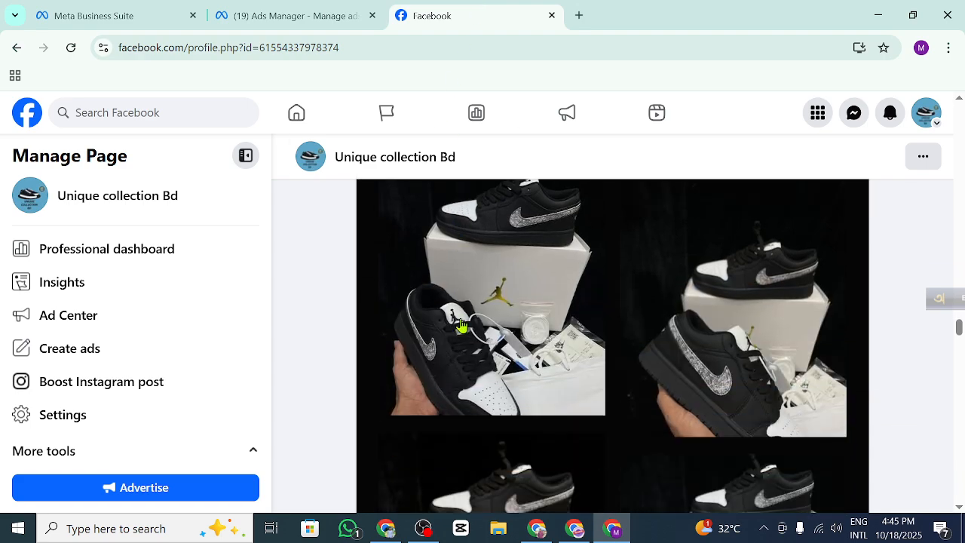
pyautogui.scroll(-3, 461, 324)
pyautogui.scroll(-2, 483, 339)
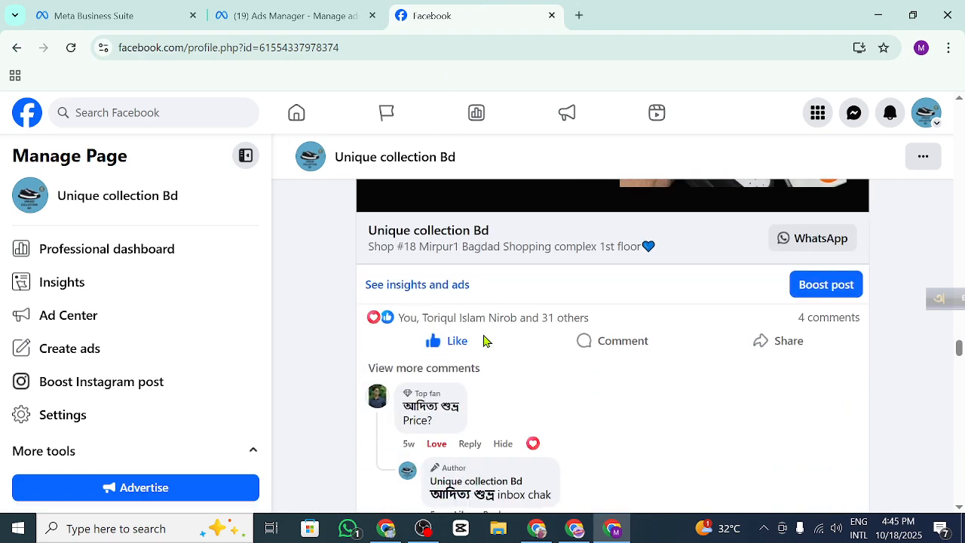
pyautogui.scroll(8, 574, 341)
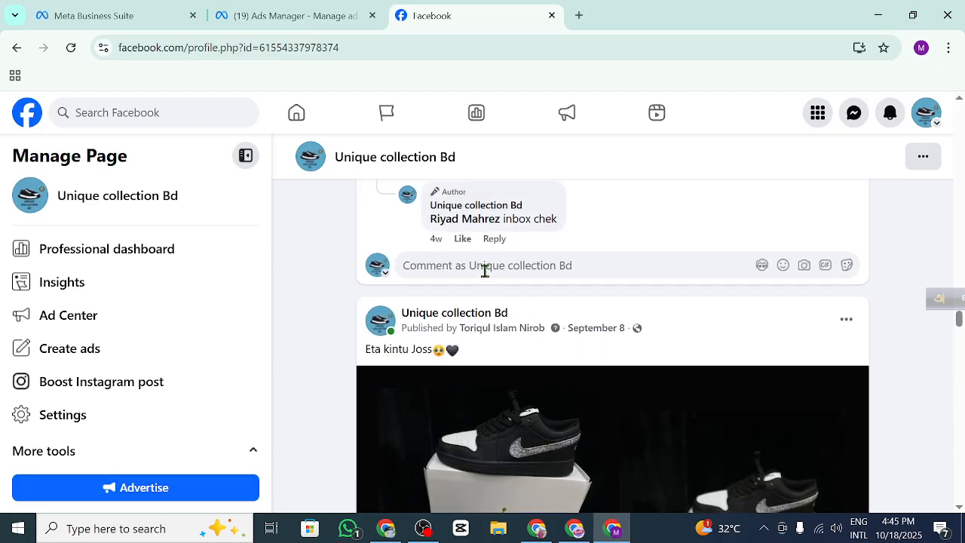
pyautogui.scroll(-10, 697, 377)
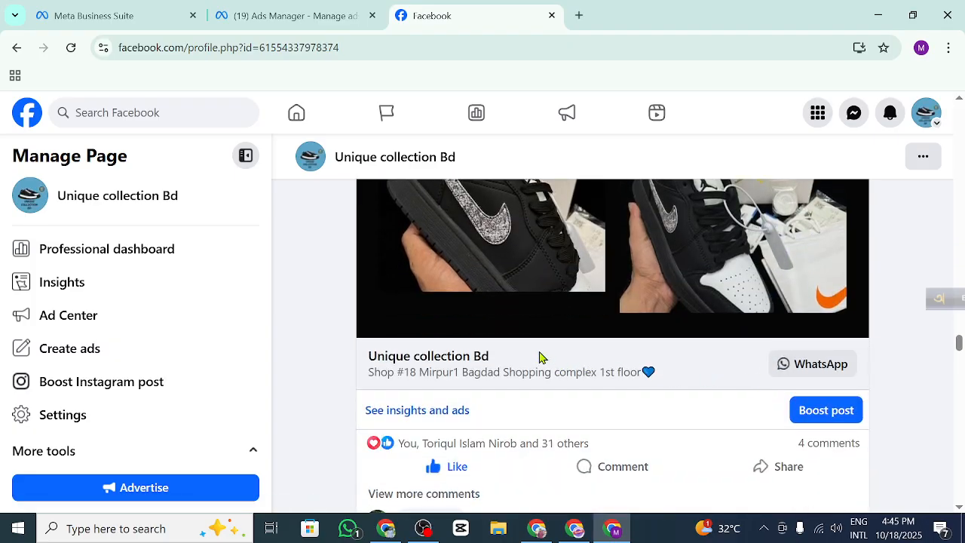
pyautogui.scroll(5, 540, 356)
# Step: Set the September 8 Eta kintu Joss album post from the Ads Manager list as the ad's existing post
pyautogui.click(304, 12)
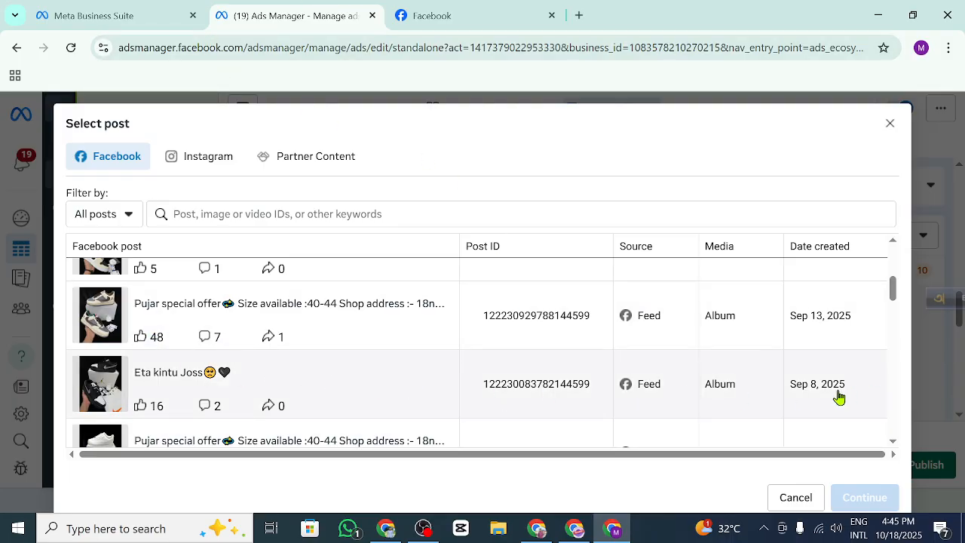
pyautogui.scroll(-2, 788, 394)
pyautogui.scroll(2, 801, 389)
pyautogui.click(315, 377)
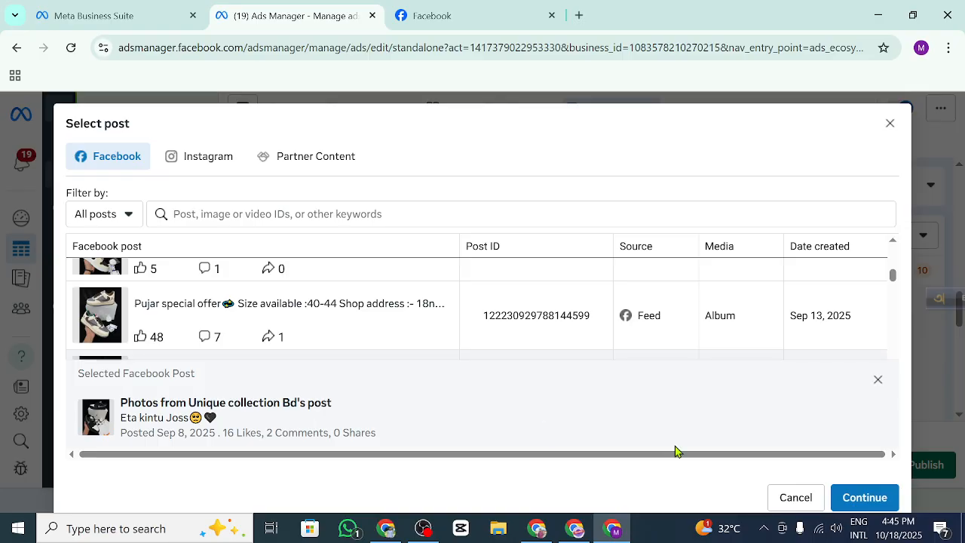
pyautogui.click(866, 498)
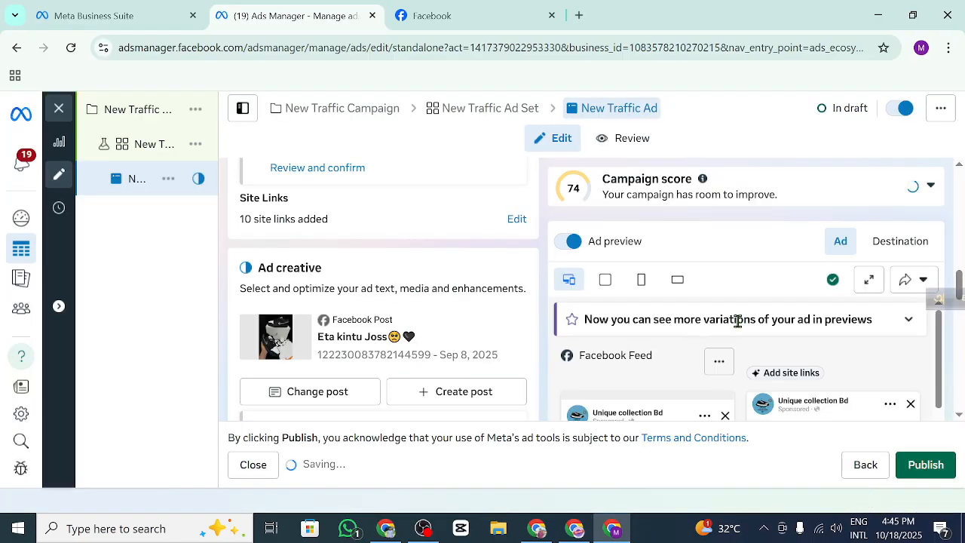
# Step: Compare the ad preview's caption, photos, WhatsApp button and comments with the original Eta kintu Joss post on the Facebook Page
pyautogui.scroll(-5, 726, 374)
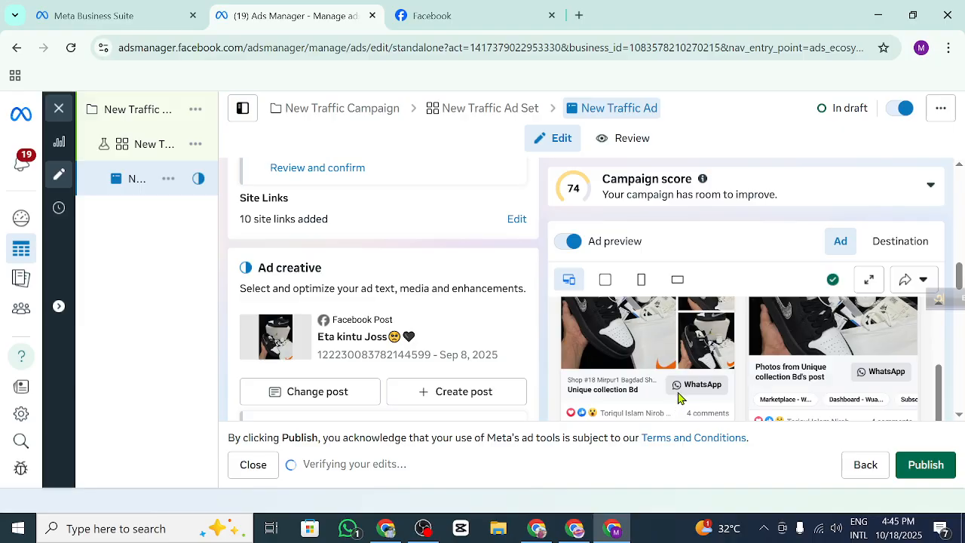
pyautogui.hotkey('ctrl', '-')
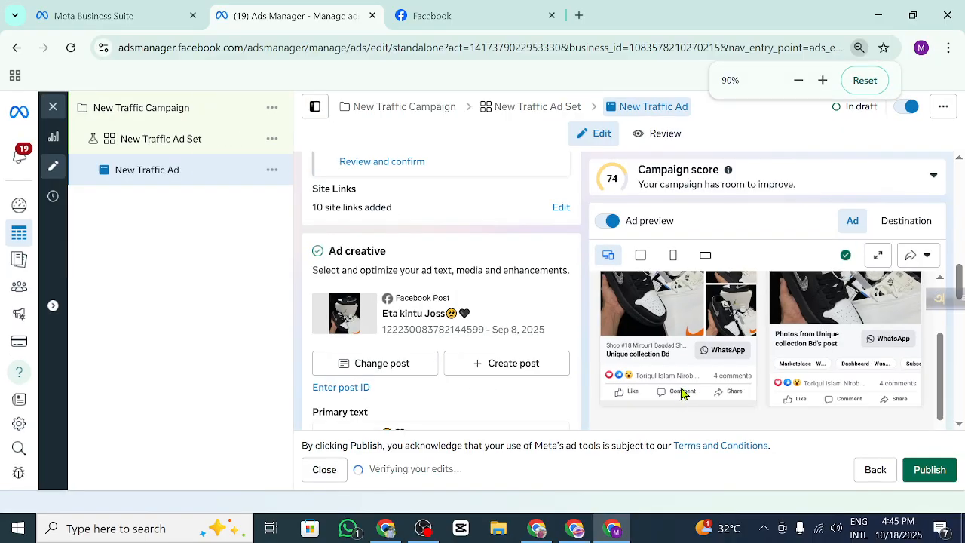
pyautogui.scroll(3, 681, 392)
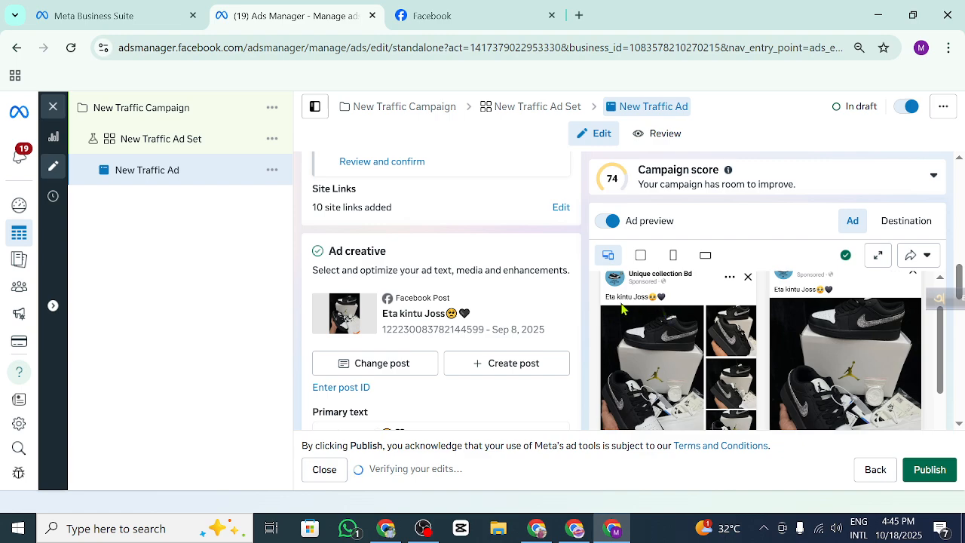
pyautogui.click(442, 16)
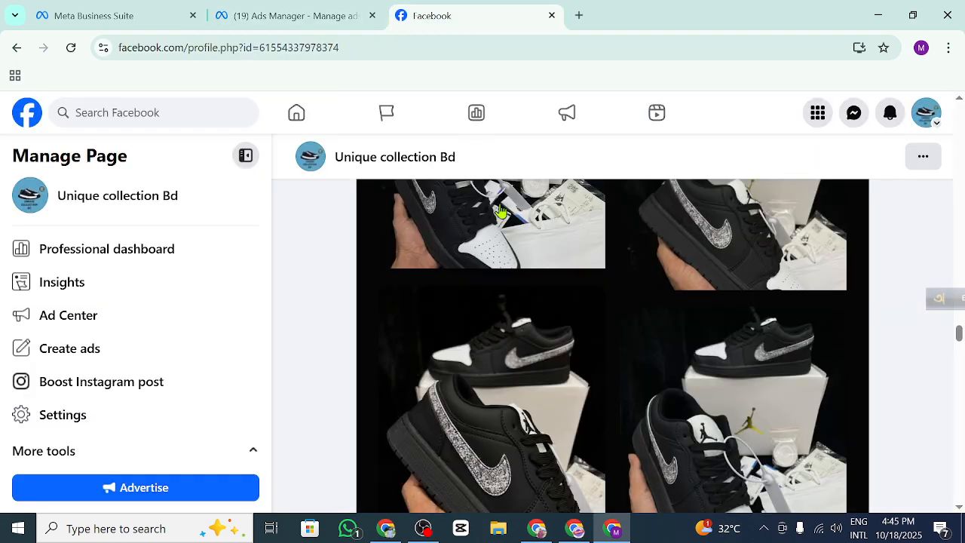
pyautogui.scroll(5, 377, 347)
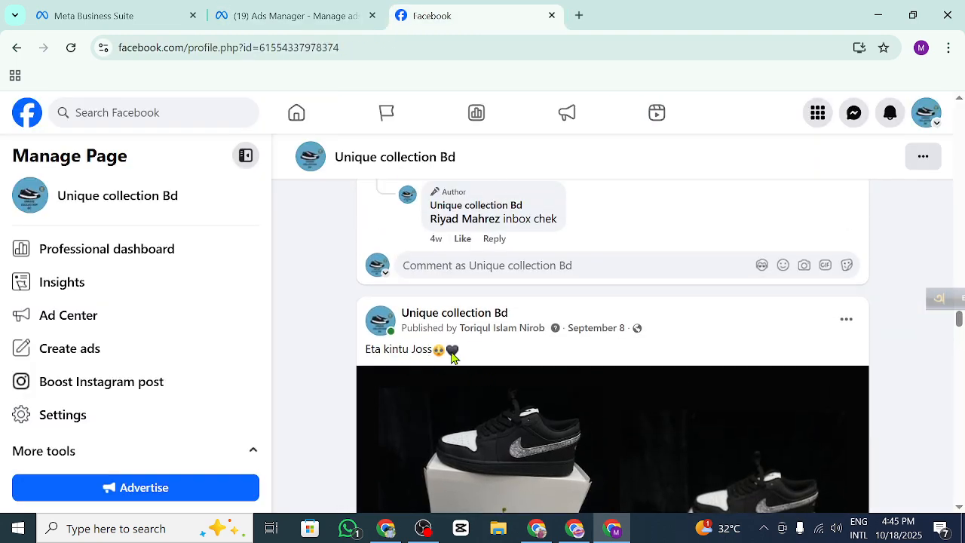
pyautogui.click(231, 11)
pyautogui.scroll(-1, 717, 379)
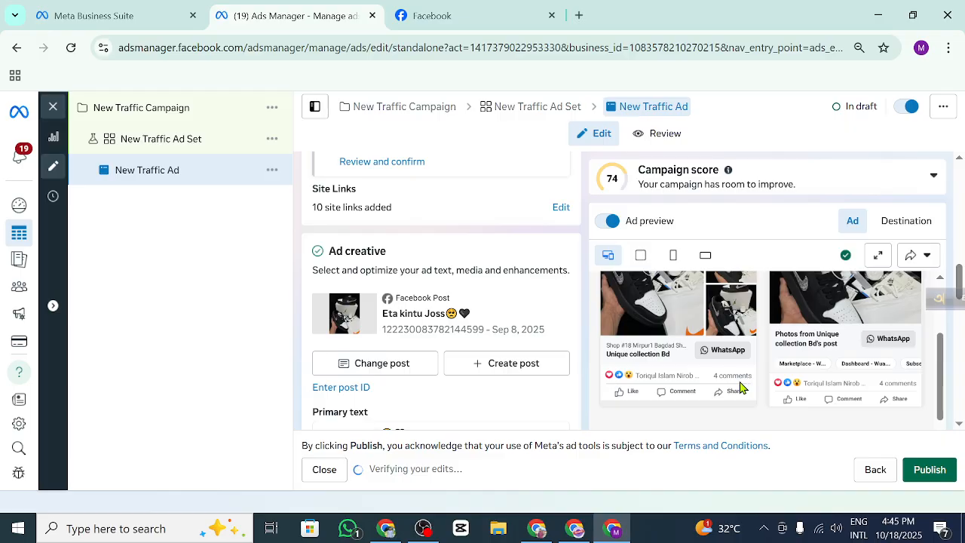
pyautogui.click(467, 11)
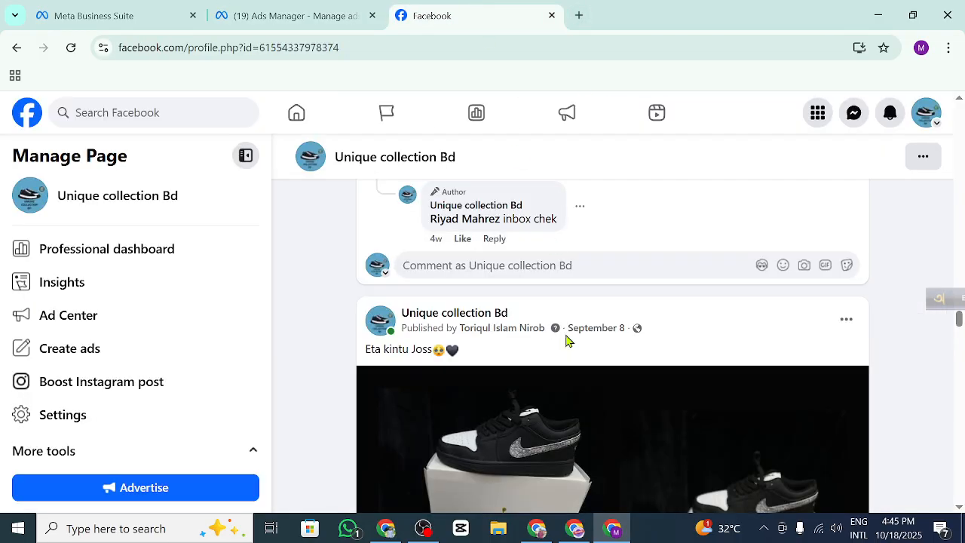
pyautogui.scroll(-5, 603, 392)
pyautogui.scroll(-5, 618, 414)
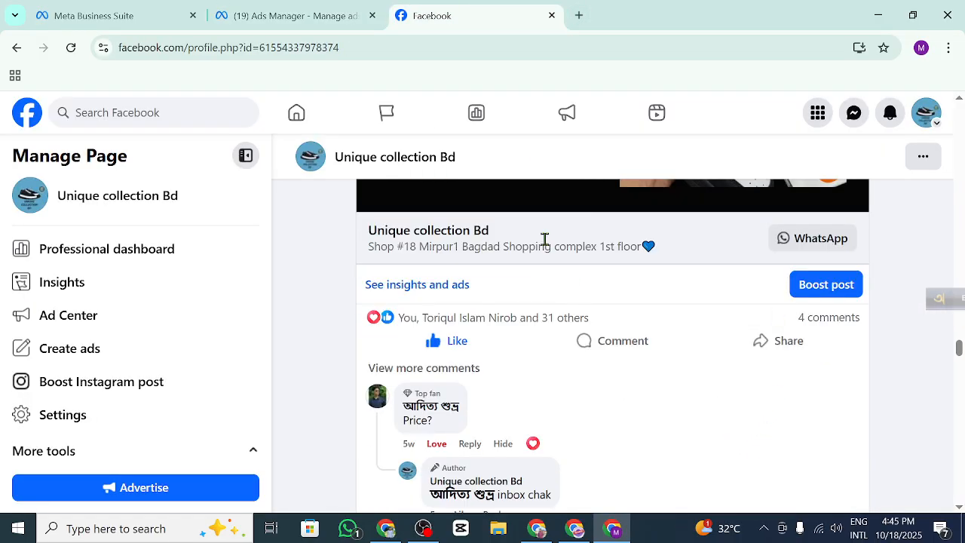
# Step: Return to Ads Manager and check the ad's primary text and call to action against the ad preview
pyautogui.click(272, 9)
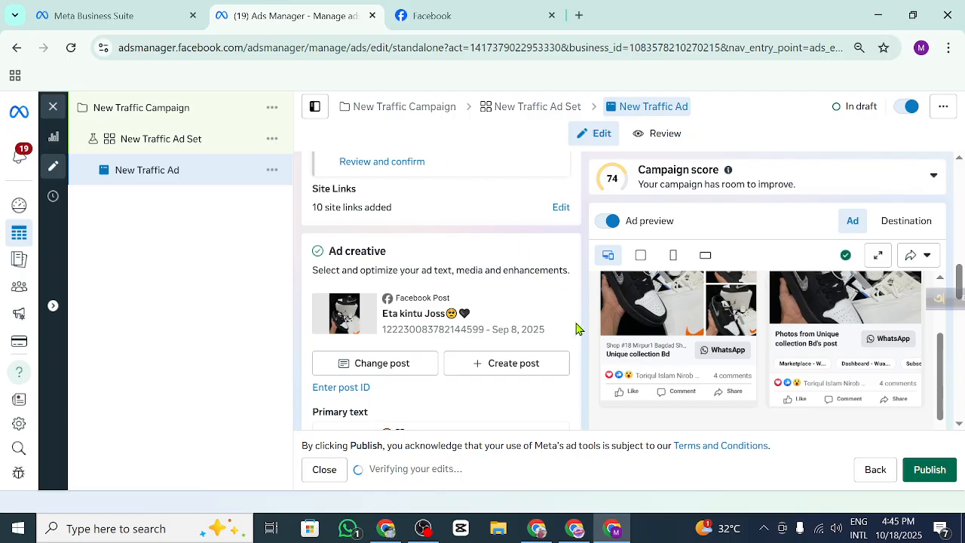
pyautogui.scroll(-2, 467, 360)
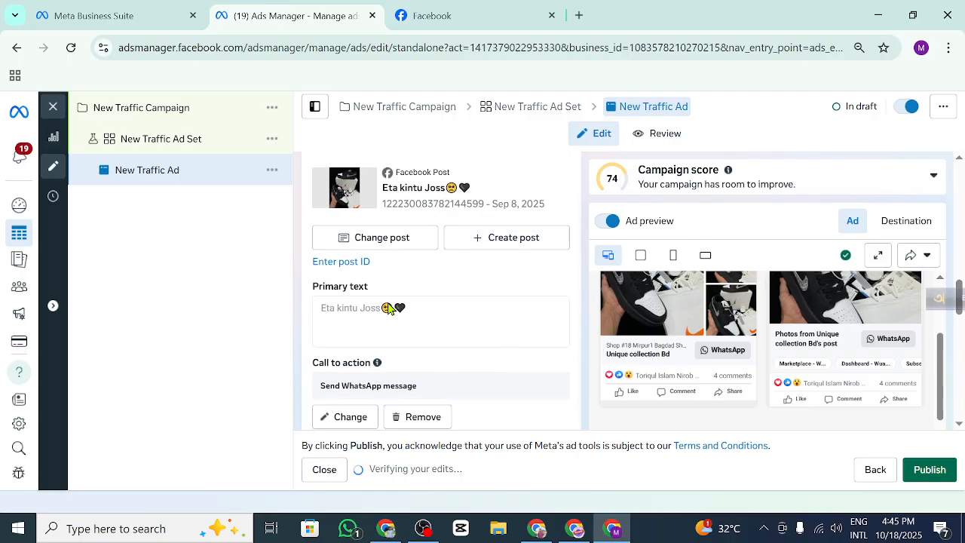
pyautogui.scroll(5, 692, 324)
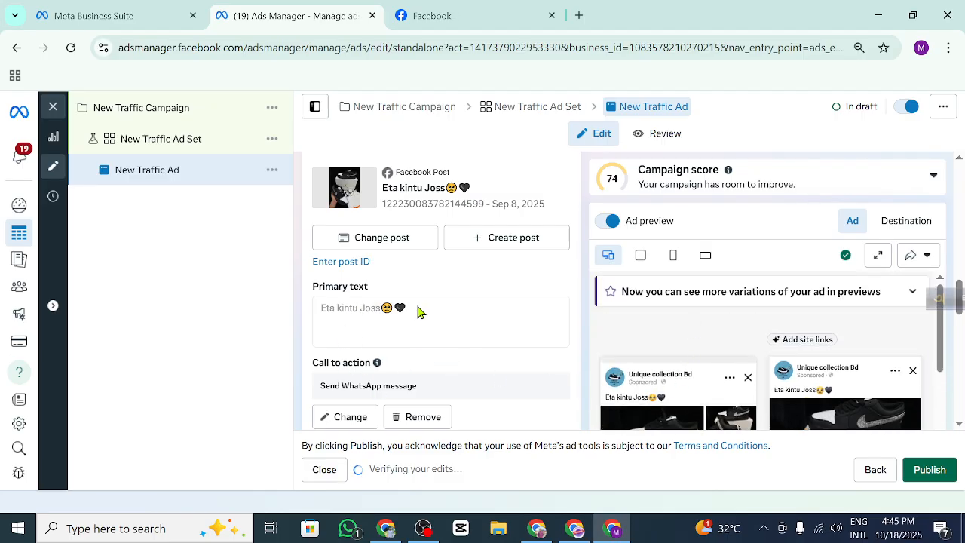
pyautogui.moveTo(666, 350)
pyautogui.scroll(-2, 387, 341)
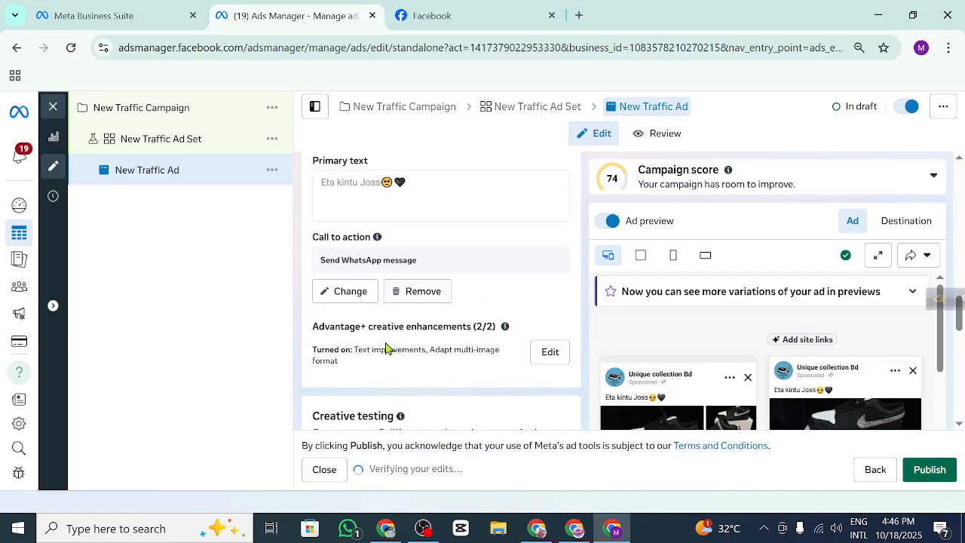
pyautogui.click(355, 294)
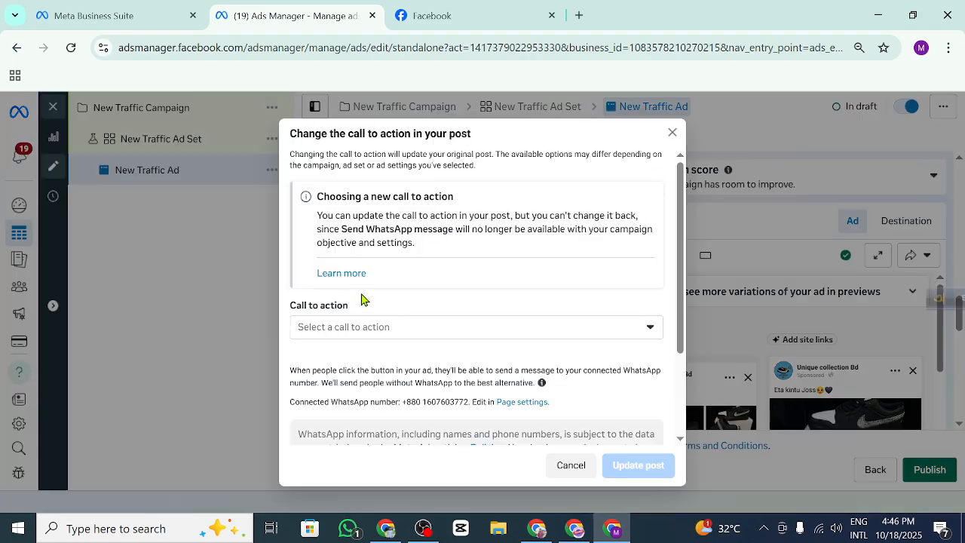
pyautogui.click(625, 337)
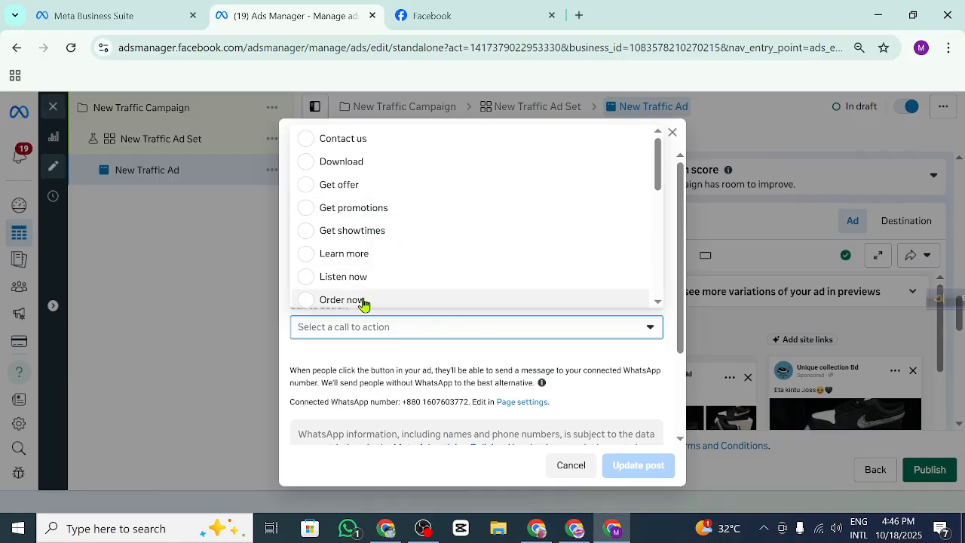
pyautogui.click(671, 132)
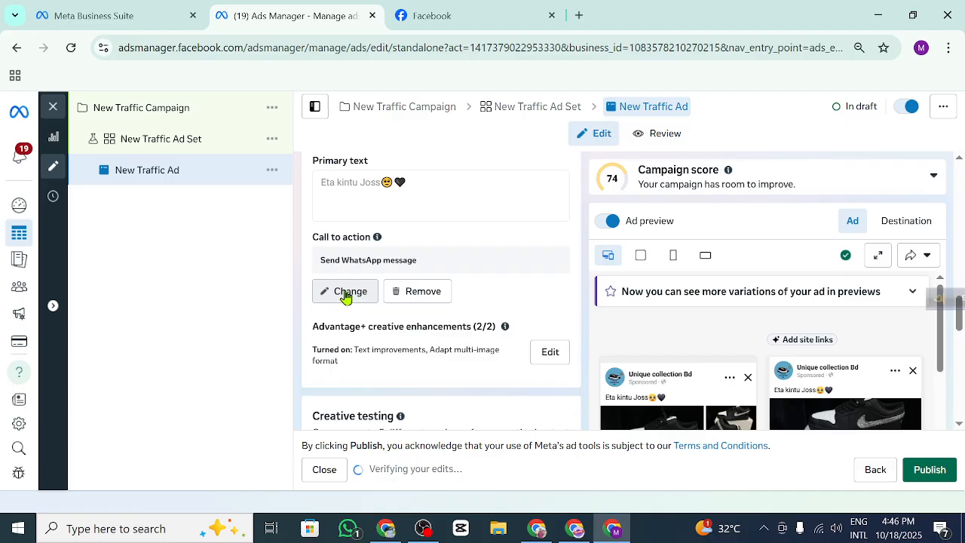
# Step: Change the call to action of the ad's existing post to Order now
pyautogui.scroll(-5, 833, 377)
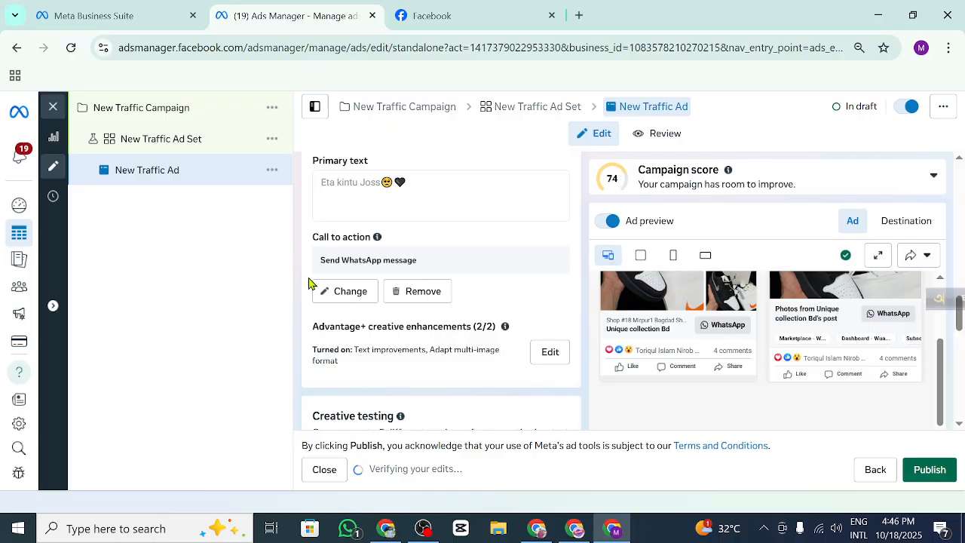
pyautogui.click(349, 293)
pyautogui.click(609, 340)
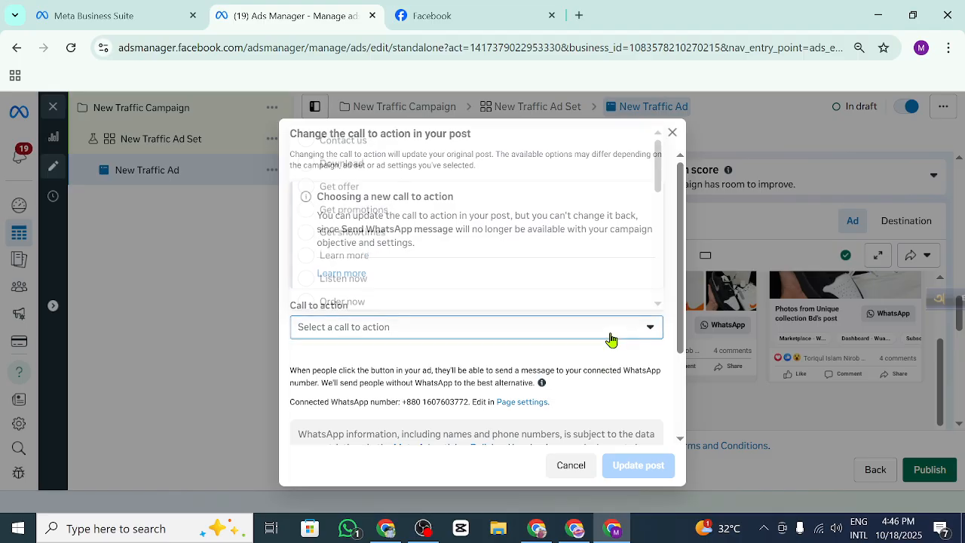
pyautogui.click(362, 298)
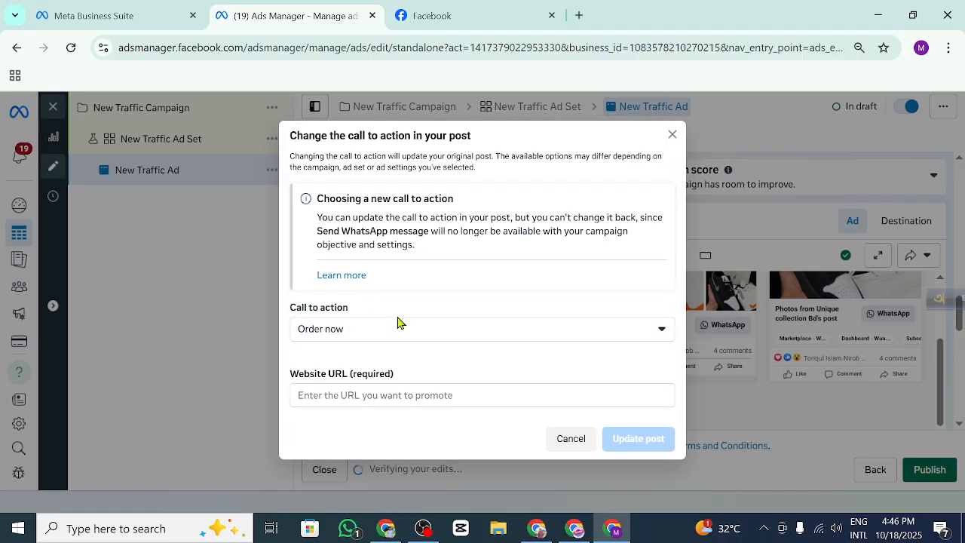
pyautogui.click(481, 394)
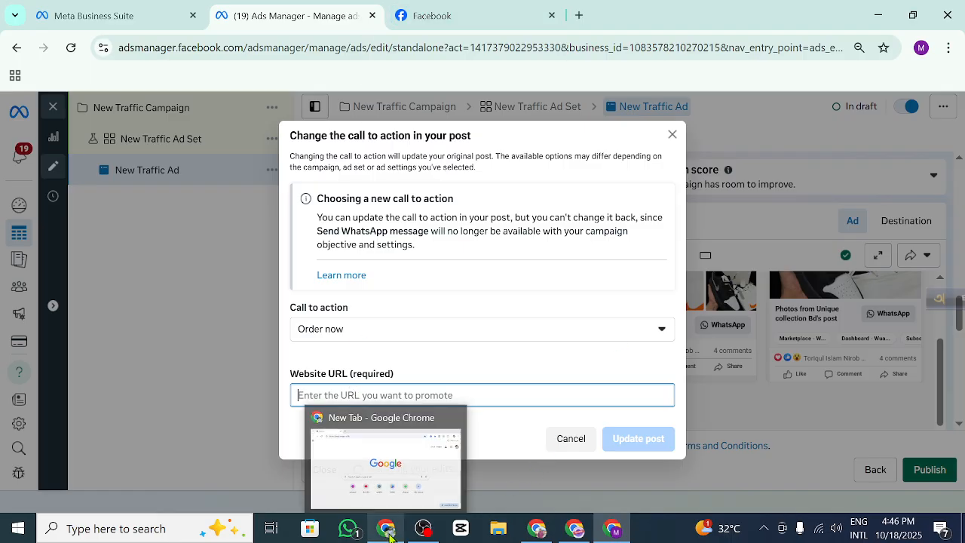
pyautogui.click(385, 463)
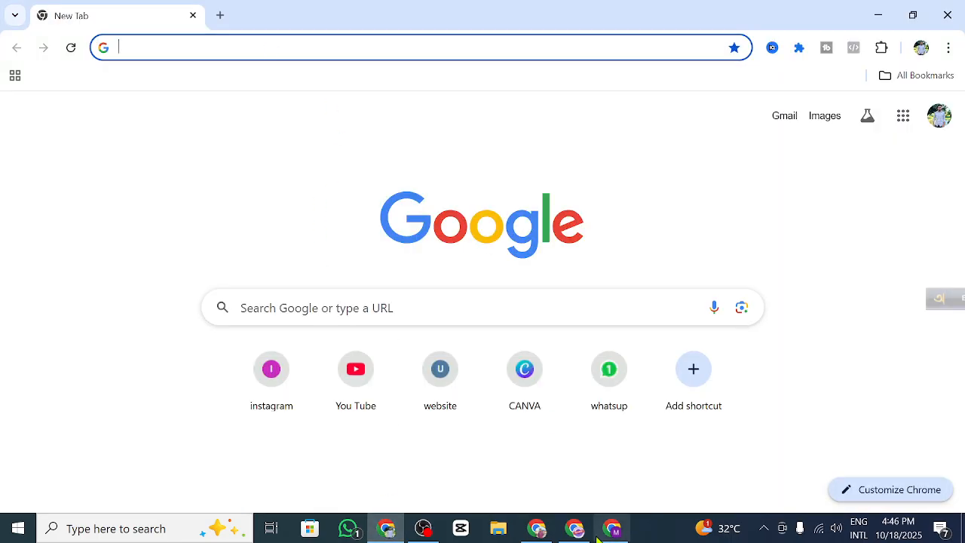
pyautogui.click(575, 528)
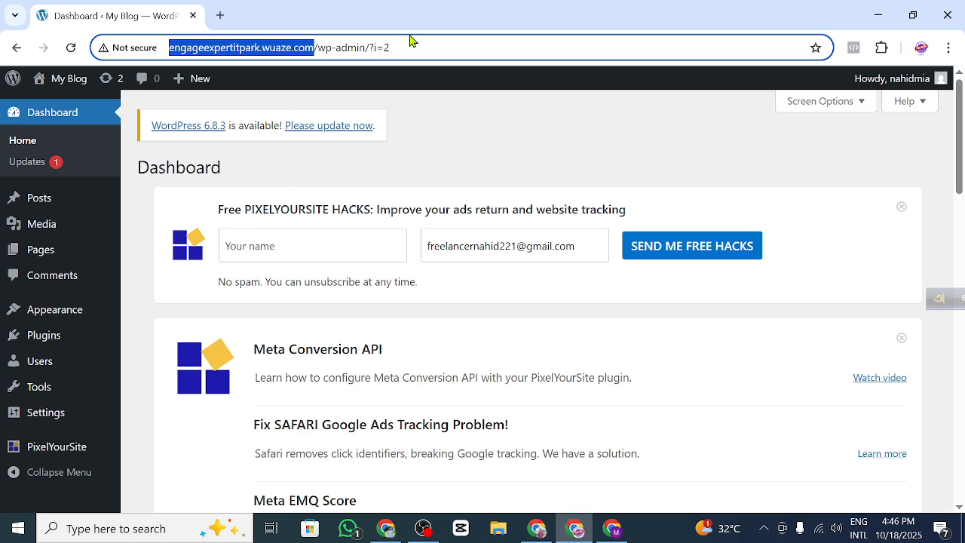
pyautogui.click(309, 49)
pyautogui.moveTo(314, 45); pyautogui.dragTo(136, 42)
pyautogui.hotkey('ctrl', 'c')
pyautogui.click(612, 528)
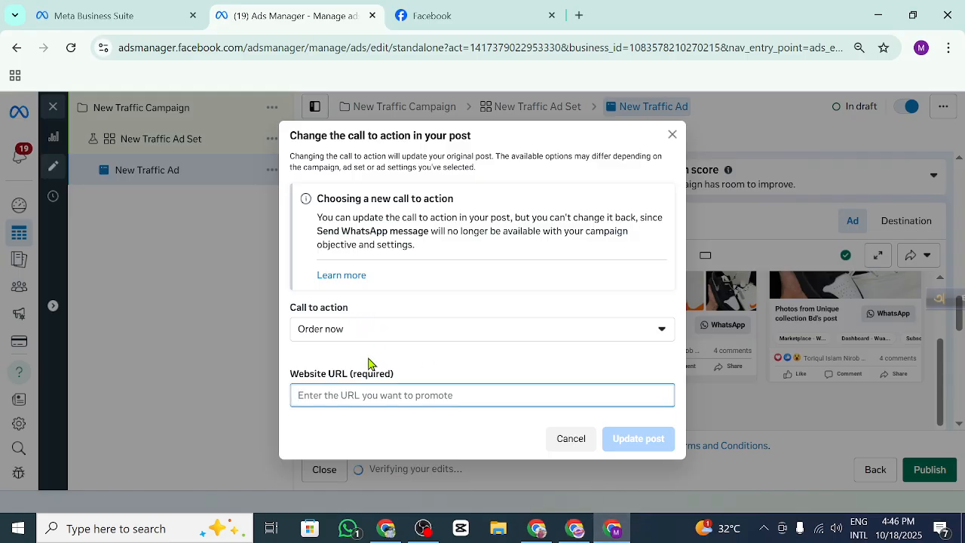
pyautogui.hotkey('ctrl', 'v')
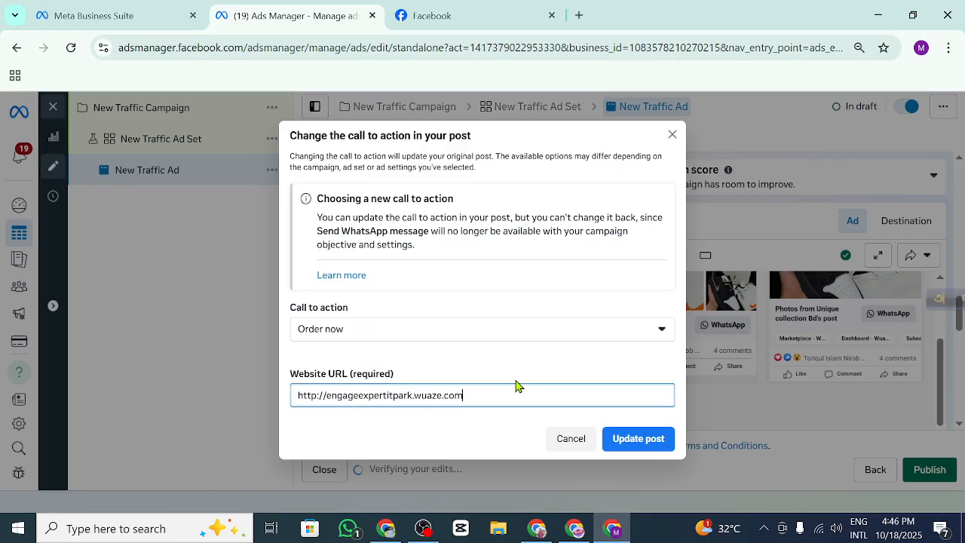
pyautogui.click(643, 441)
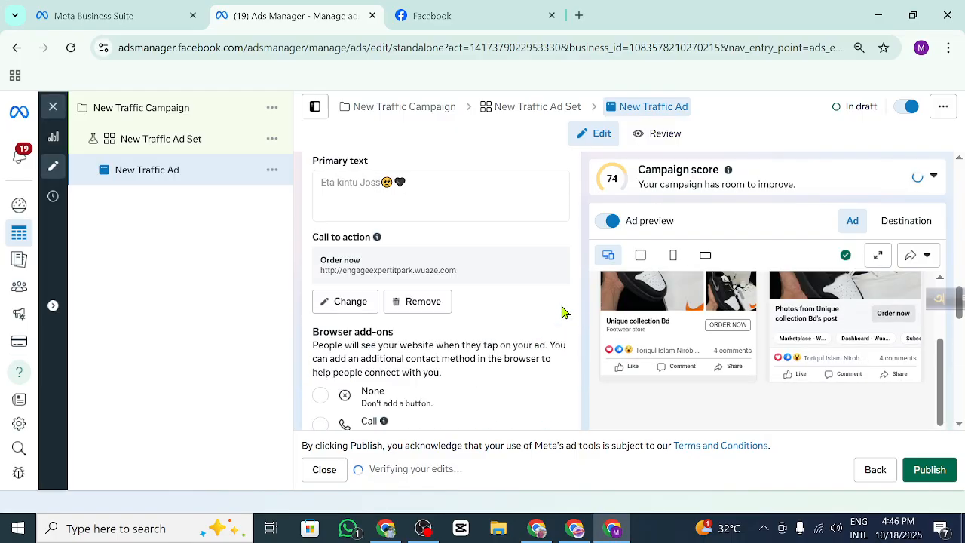
# Step: Set the ad's browser add-on to None so that no contact button is added to the website
pyautogui.scroll(-2, 513, 323)
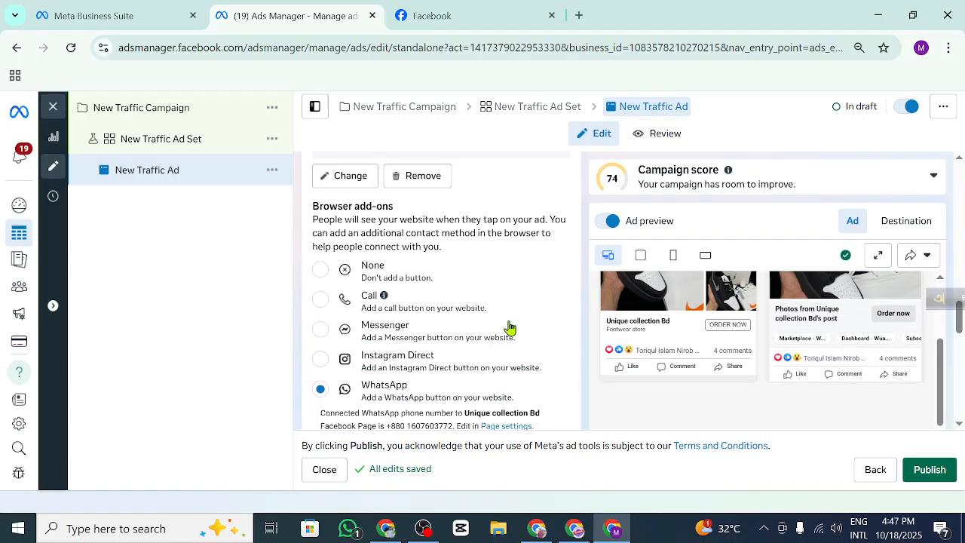
pyautogui.click(321, 271)
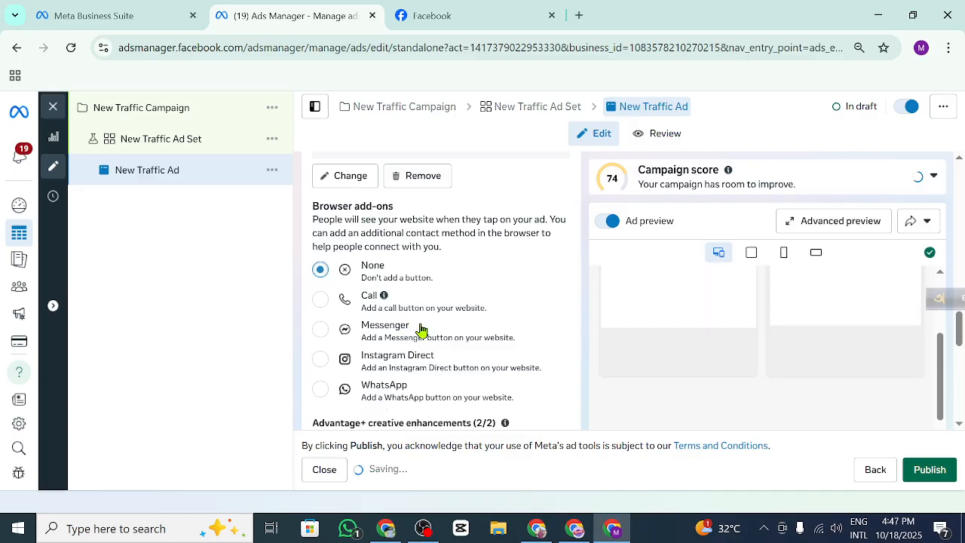
pyautogui.scroll(-2, 422, 354)
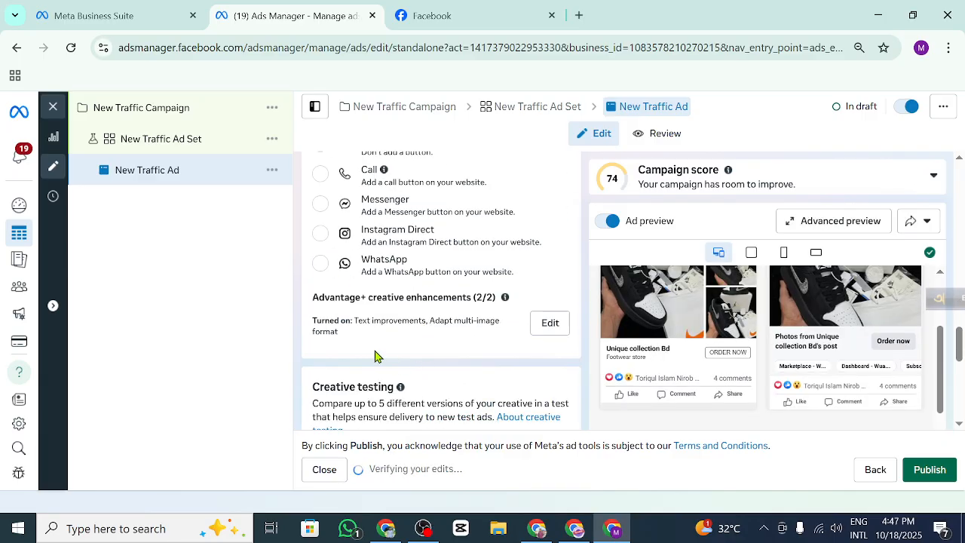
# Step: Try the WhatsApp browser add-on and return the selection to None
pyautogui.click(321, 273)
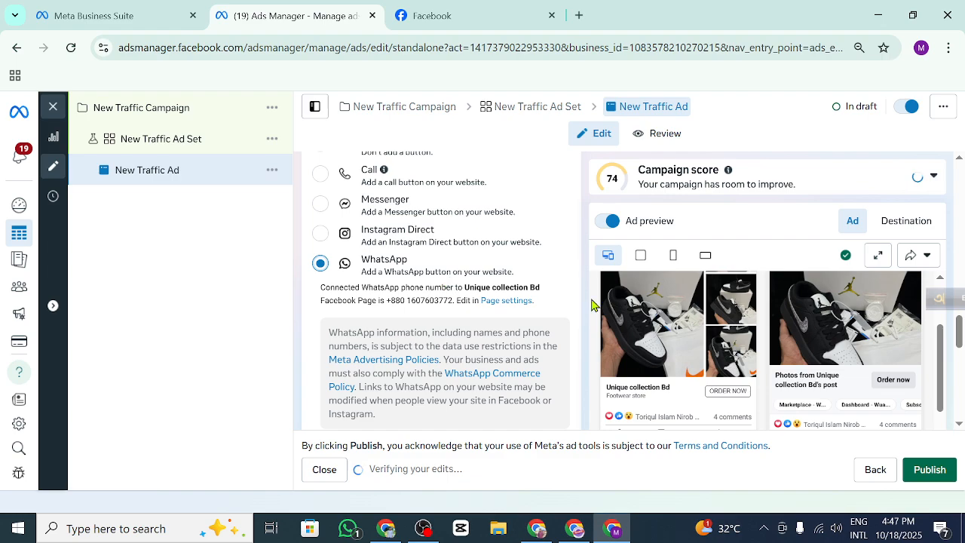
pyautogui.scroll(-2, 587, 349)
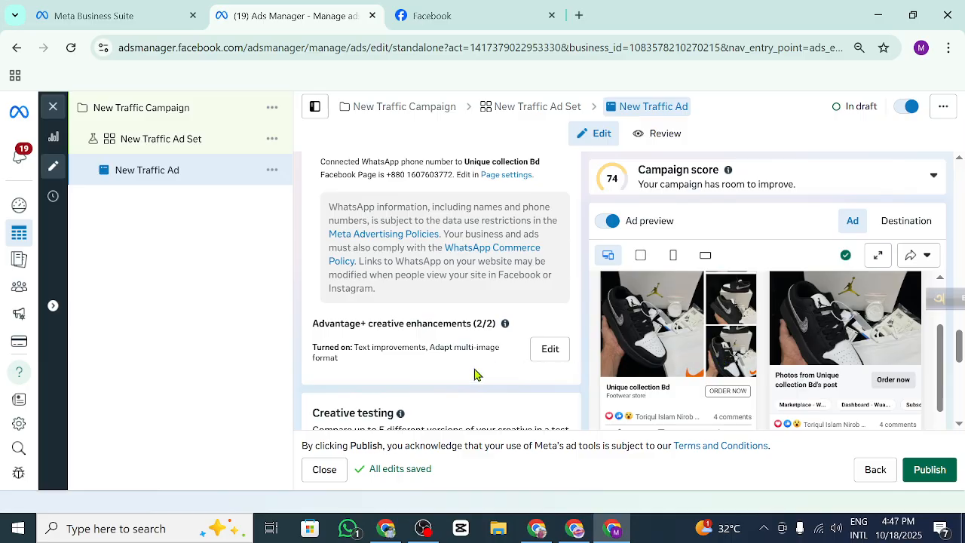
pyautogui.scroll(4, 435, 391)
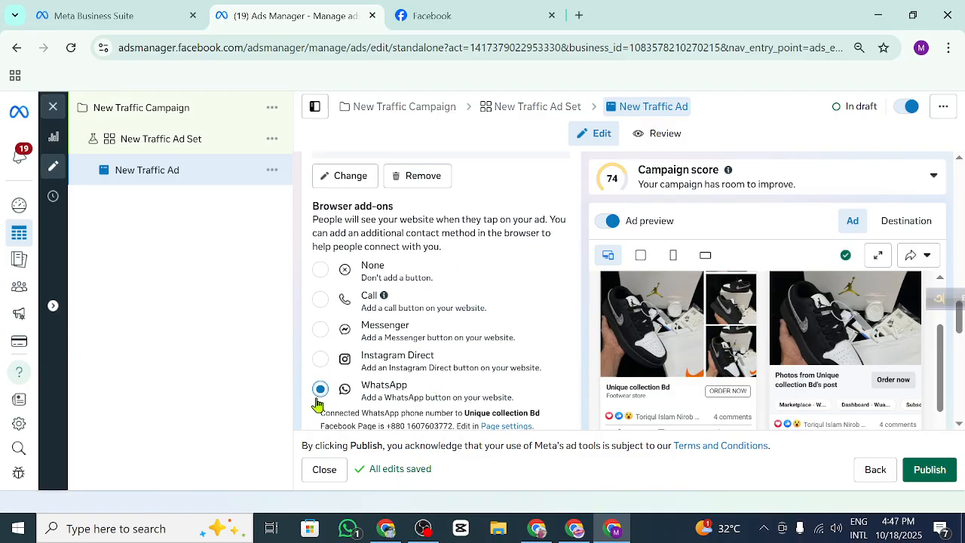
pyautogui.click(316, 273)
# Step: Enable website events tracking for the ad with the Engage it park pixel
pyautogui.scroll(-3, 373, 335)
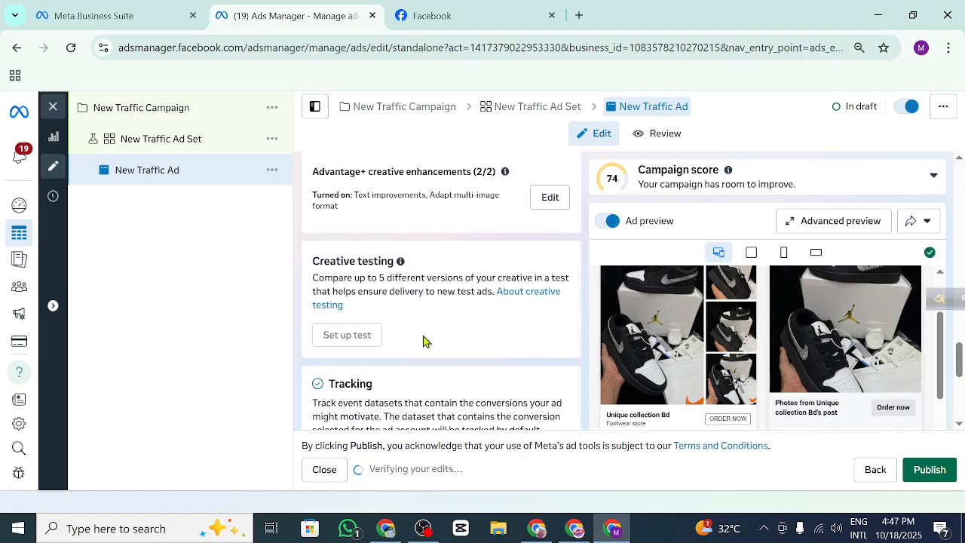
pyautogui.scroll(-2, 403, 349)
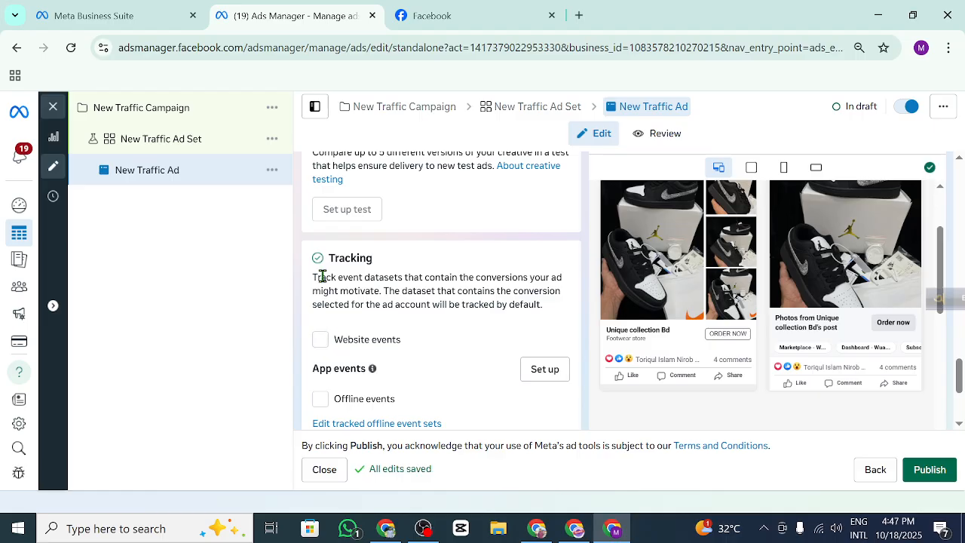
pyautogui.click(320, 343)
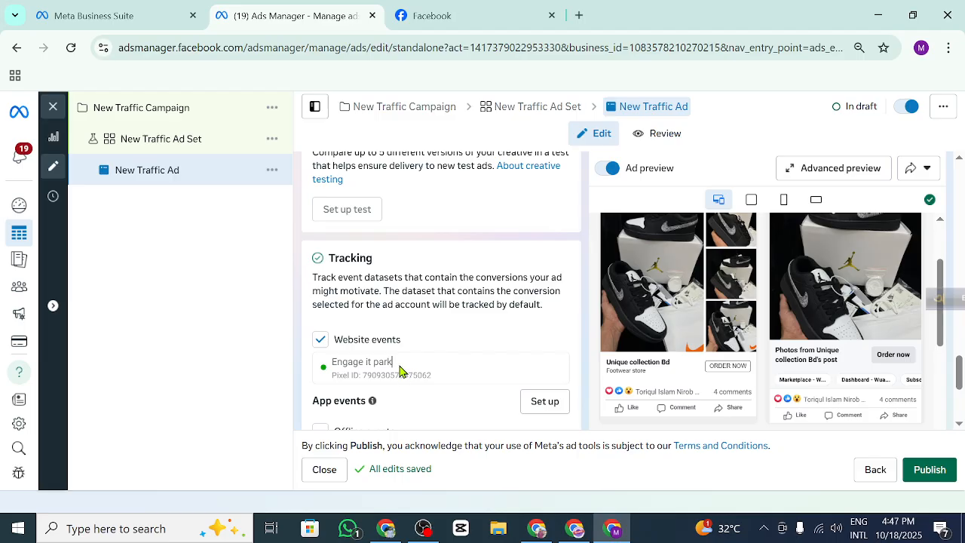
pyautogui.scroll(-2, 415, 370)
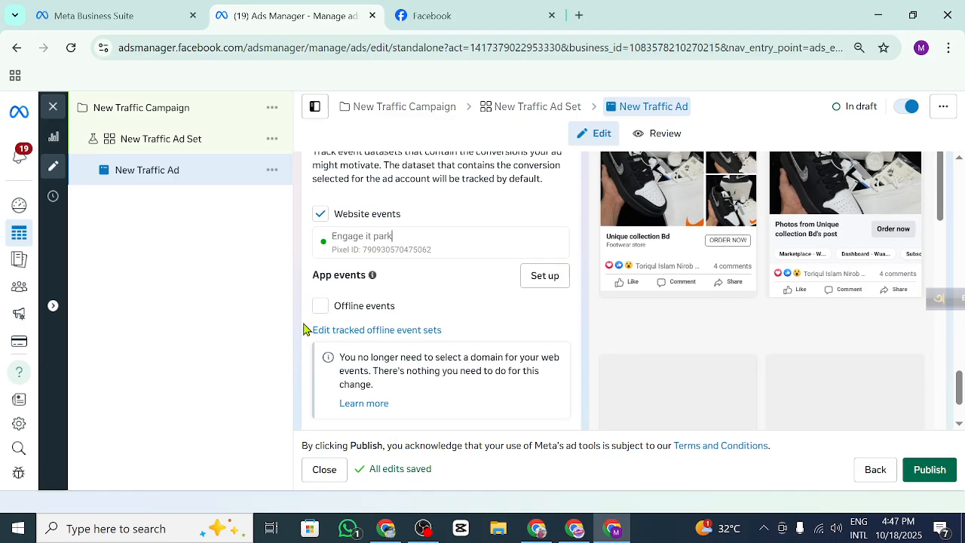
pyautogui.scroll(-1, 339, 339)
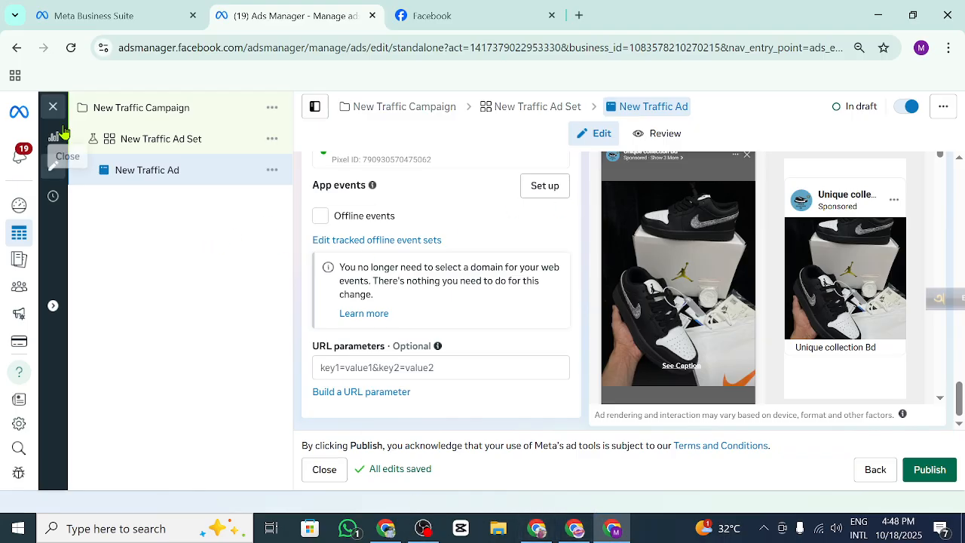
# Step: Open the ad account's Audiences and start a new custom audience with Facebook Page as its source
pyautogui.moveTo(15, 132)
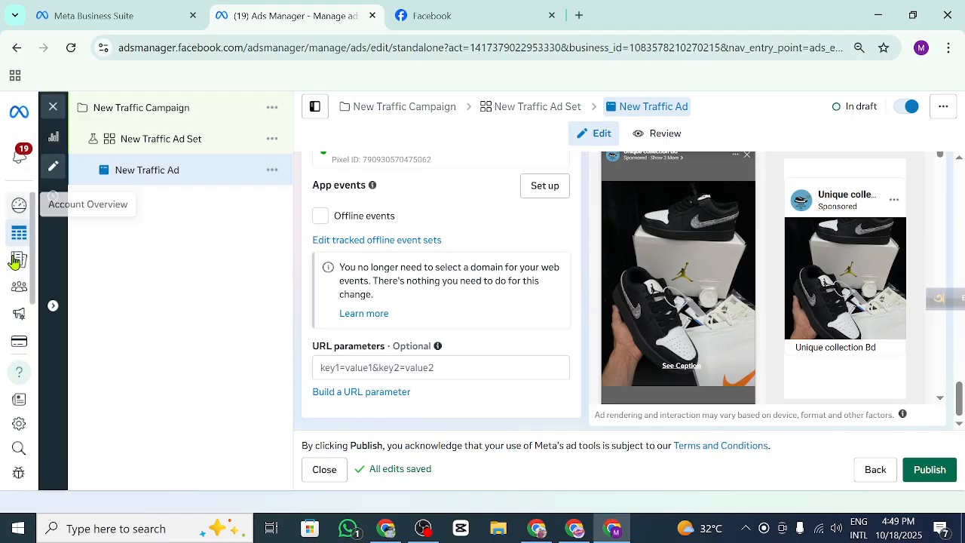
pyautogui.moveTo(19, 287)
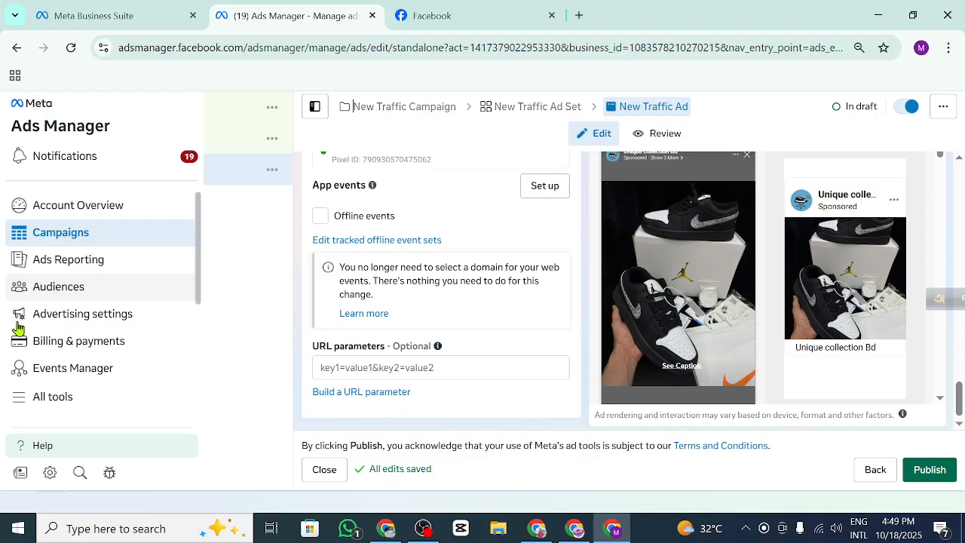
pyautogui.click(68, 287)
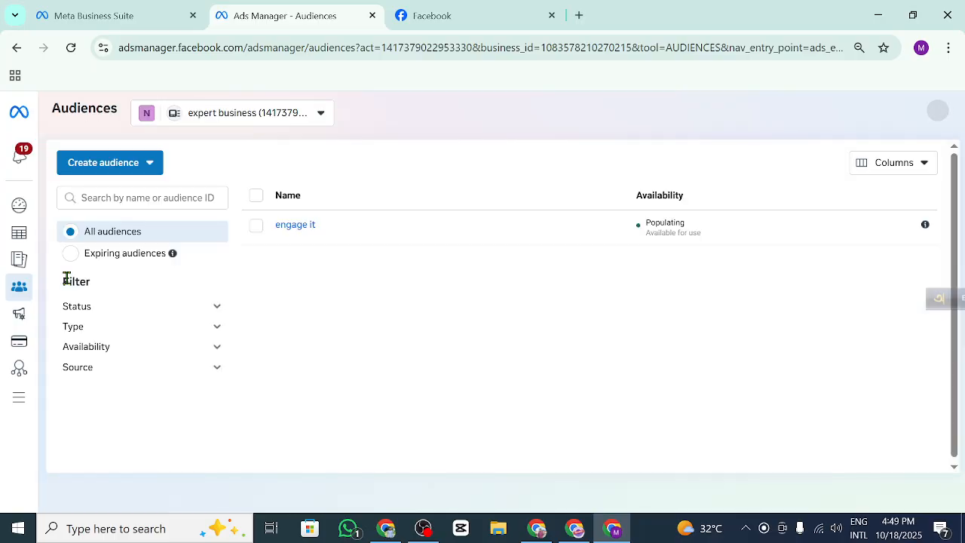
pyautogui.click(145, 162)
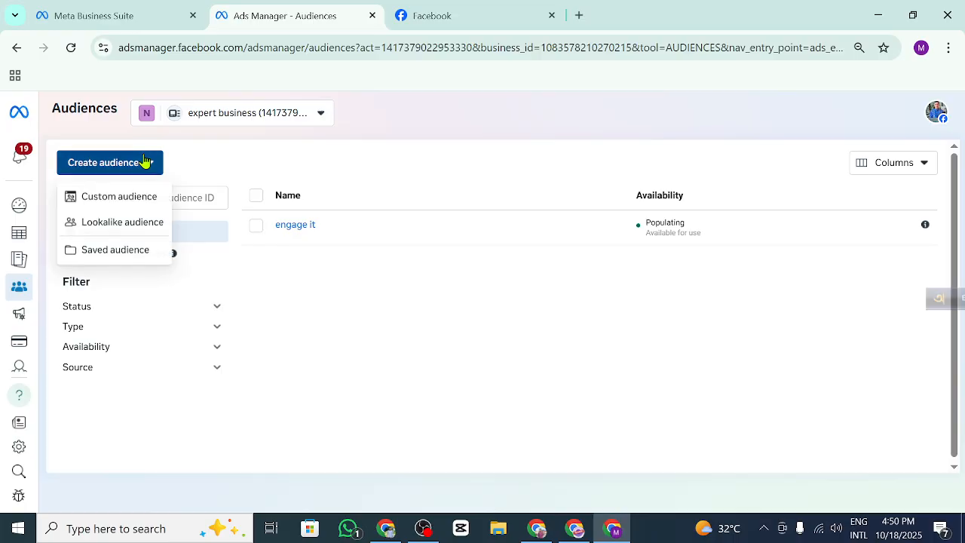
pyautogui.click(102, 196)
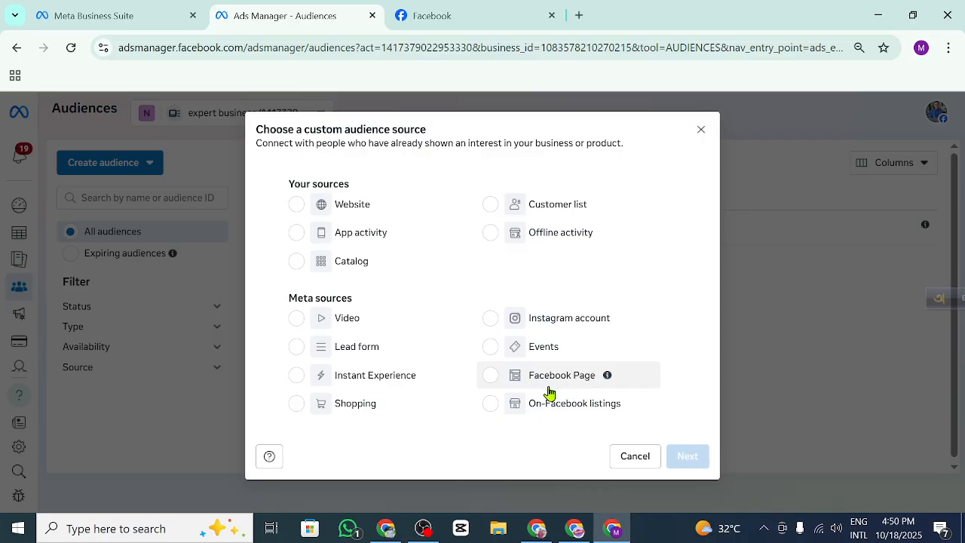
pyautogui.click(503, 374)
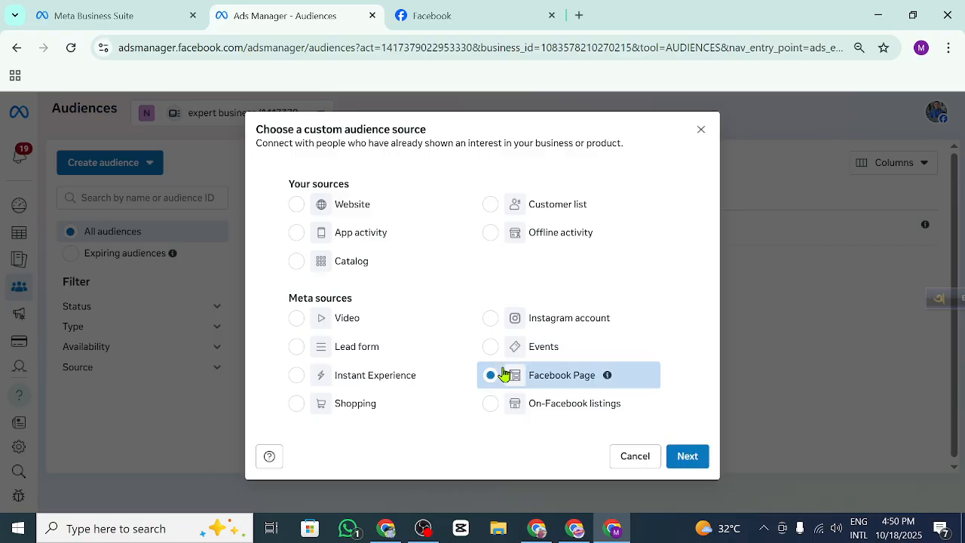
pyautogui.click(686, 455)
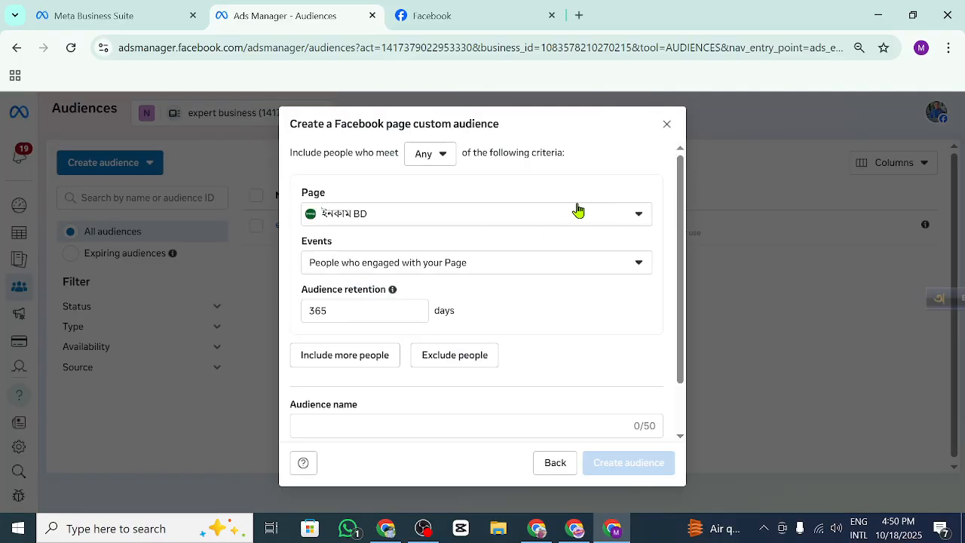
# Step: Require people to meet all of the criteria and set the audience's Page to Engage Expert It
pyautogui.click(437, 154)
pyautogui.click(424, 213)
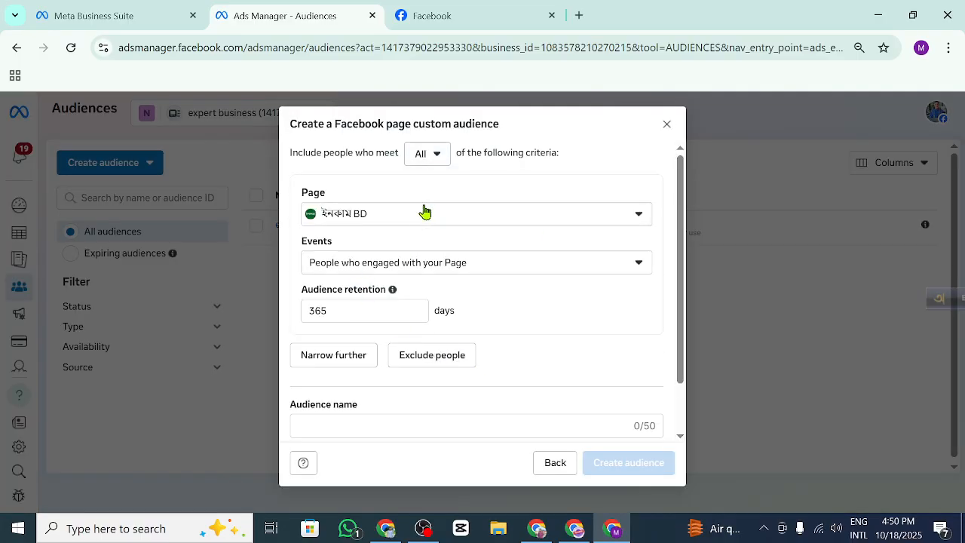
pyautogui.click(626, 218)
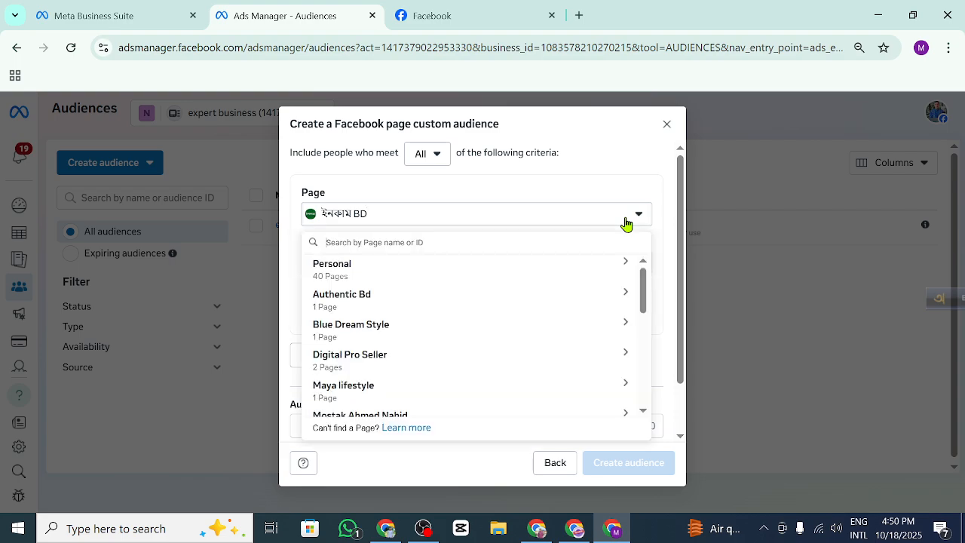
pyautogui.click(396, 330)
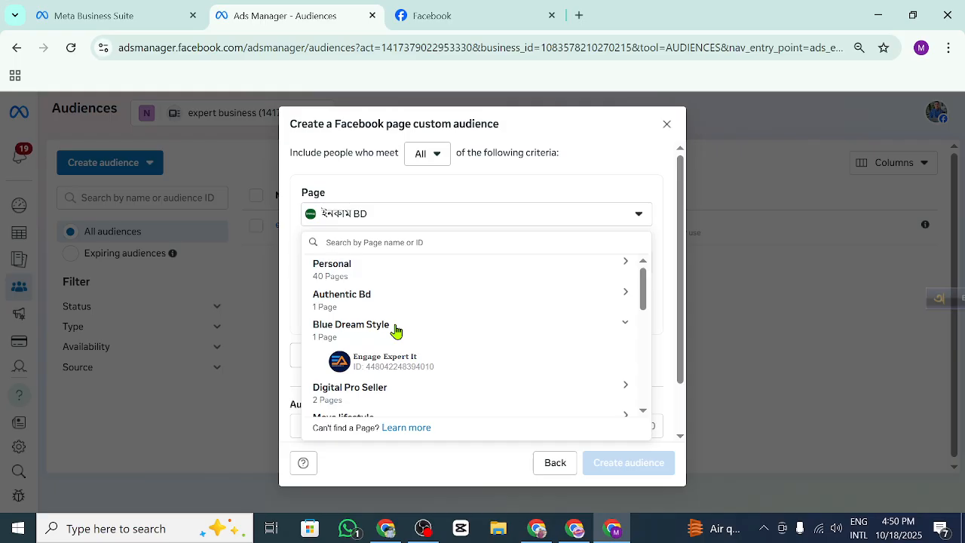
pyautogui.click(407, 364)
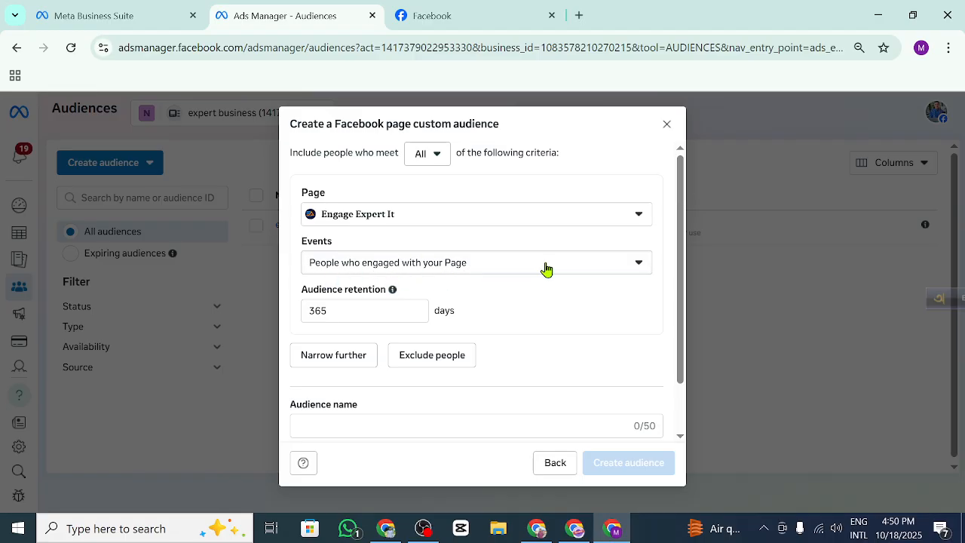
# Step: Choose People who engaged with your Page as the event and set the audience retention to 30 days
pyautogui.click(638, 264)
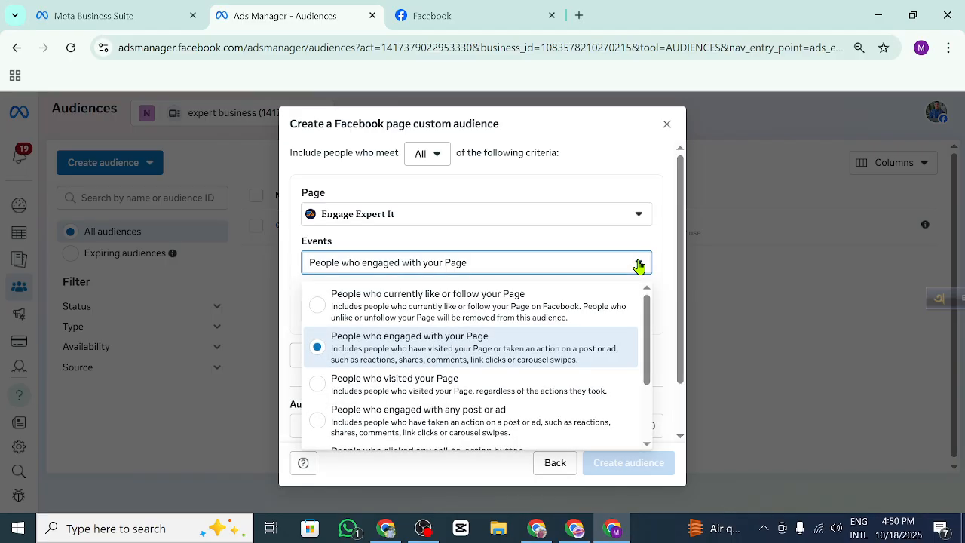
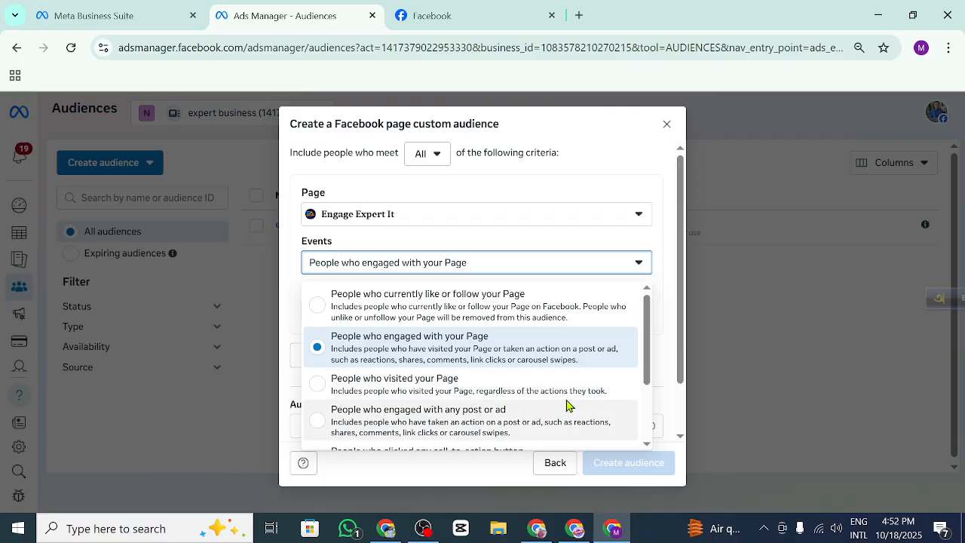
pyautogui.scroll(-2, 436, 411)
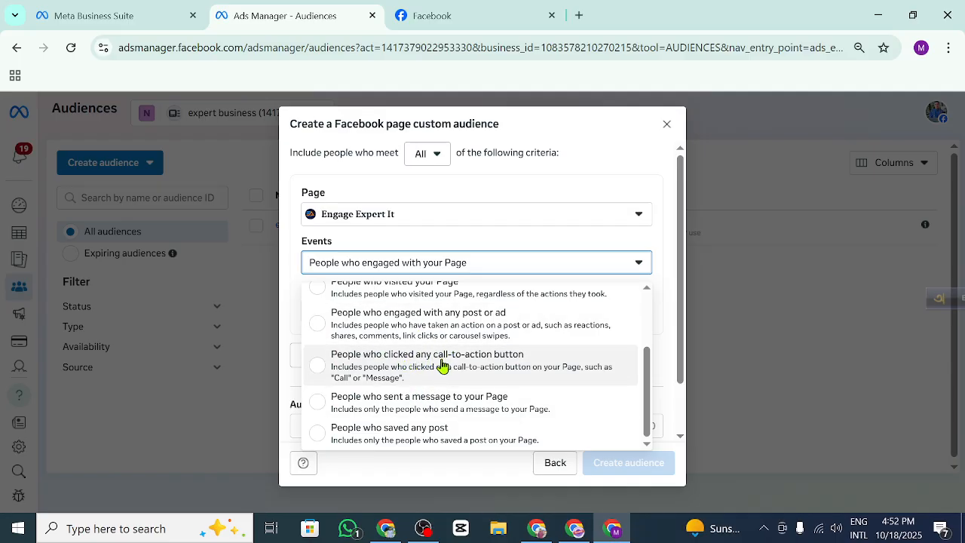
pyautogui.scroll(2, 443, 368)
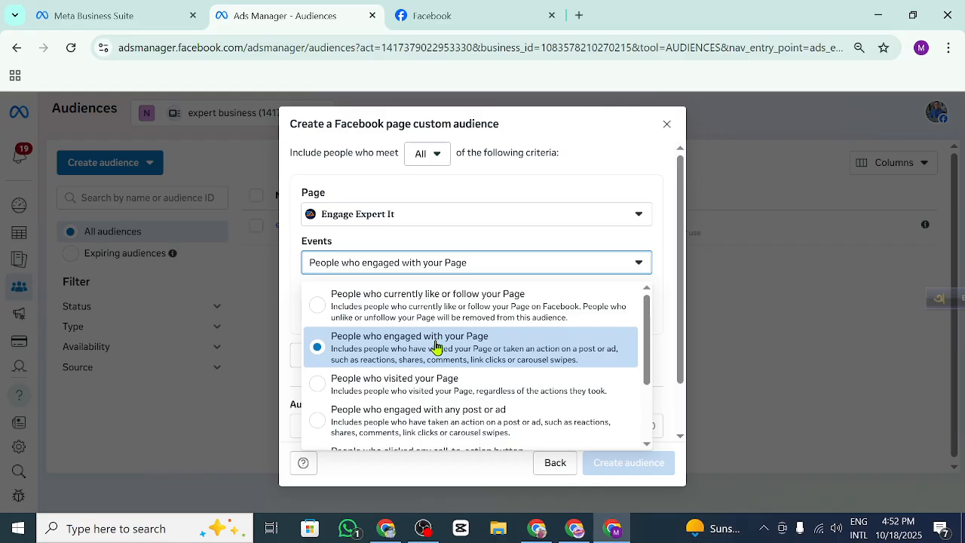
pyautogui.click(400, 344)
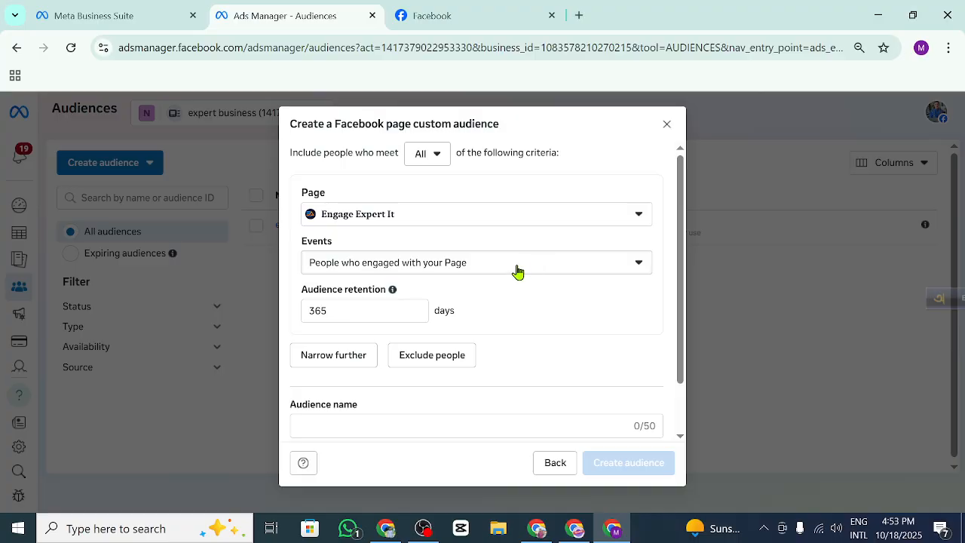
pyautogui.click(347, 311)
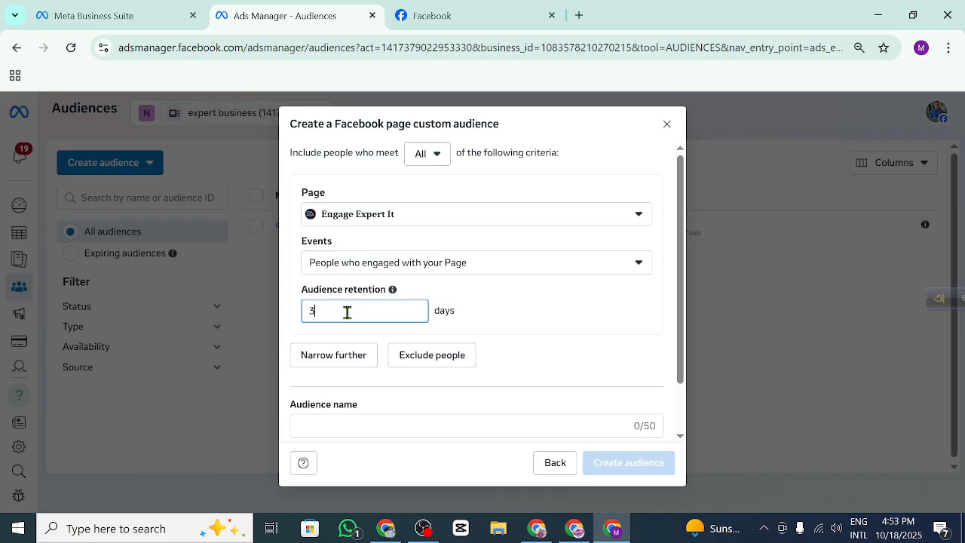
pyautogui.click(520, 309)
# Step: Try narrowing the audience with a second Engage Expert It page criterion, and remove that criterion again
pyautogui.scroll(-1, 343, 315)
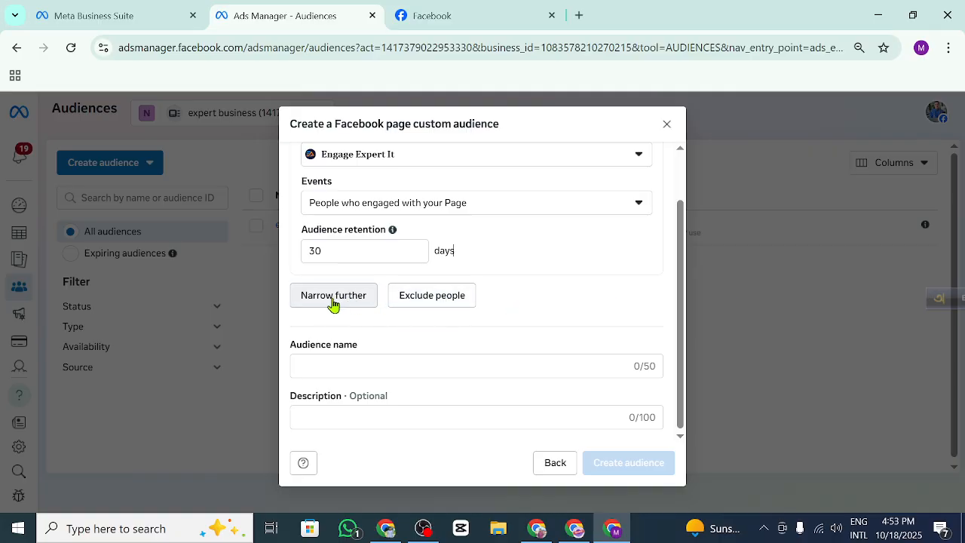
pyautogui.click(341, 298)
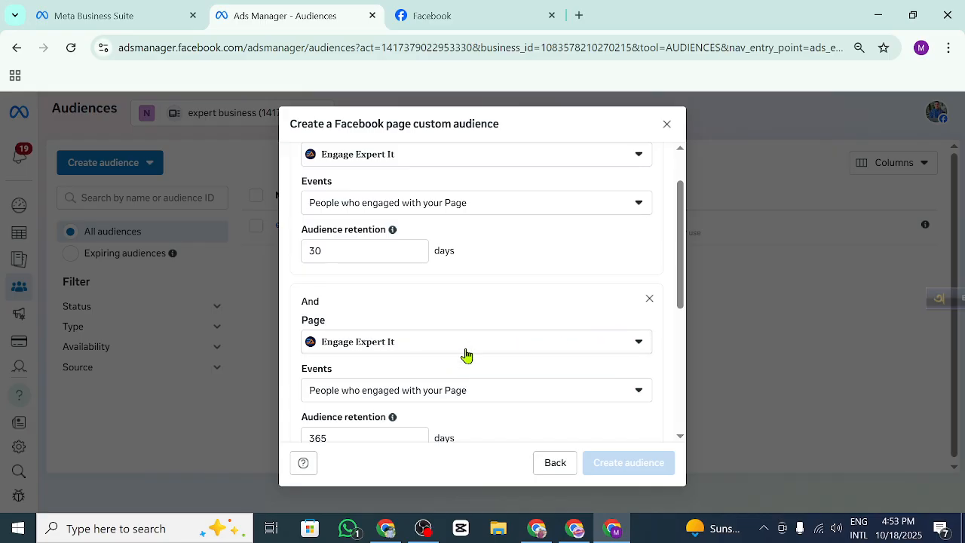
pyautogui.scroll(-2, 463, 354)
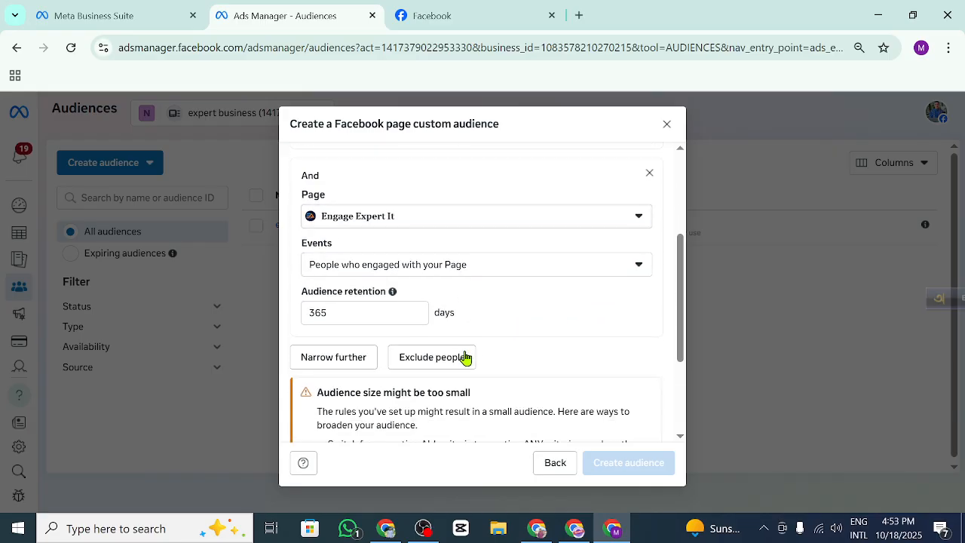
pyautogui.click(335, 310)
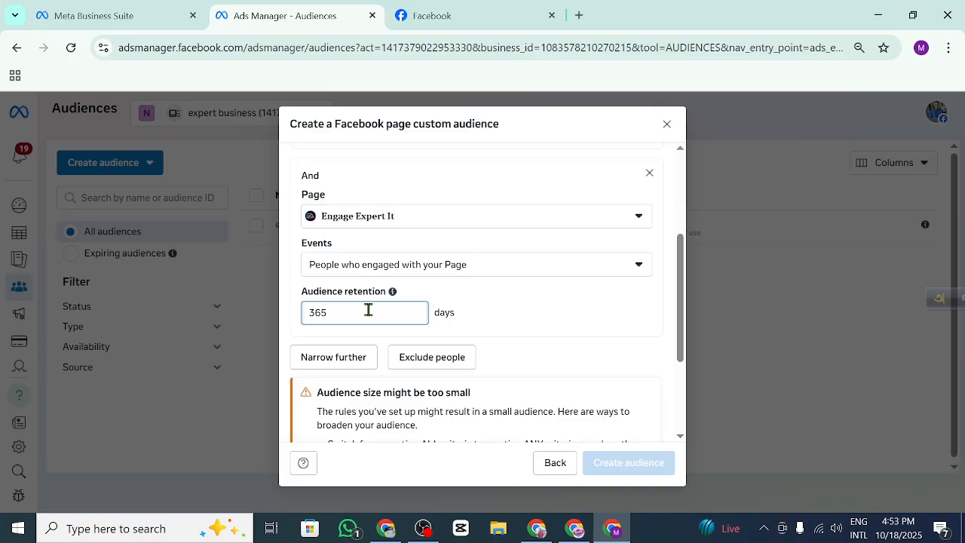
pyautogui.scroll(3, 454, 383)
pyautogui.click(656, 360)
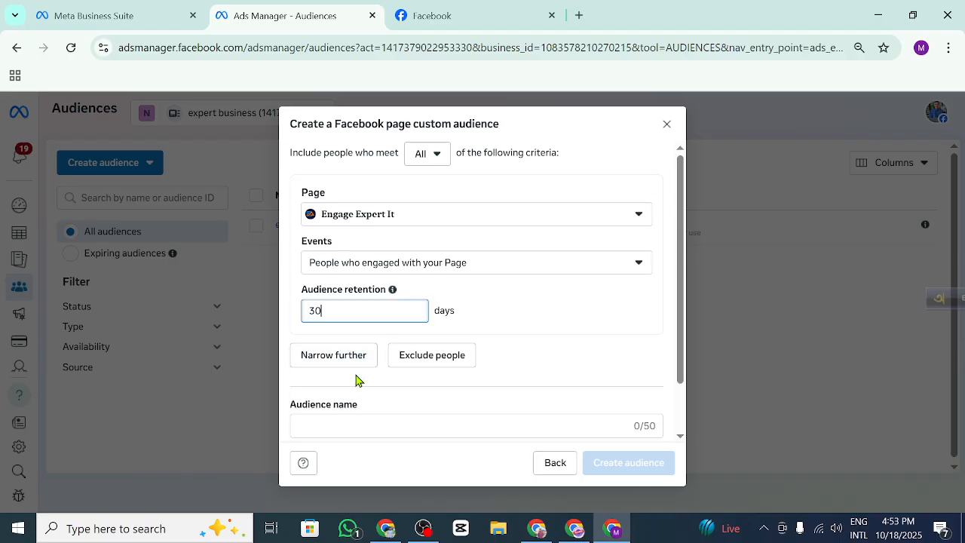
# Step: Name the audience with the owner's first name followed by "it", create the custom audience and finish without a further next step
pyautogui.scroll(-1, 357, 379)
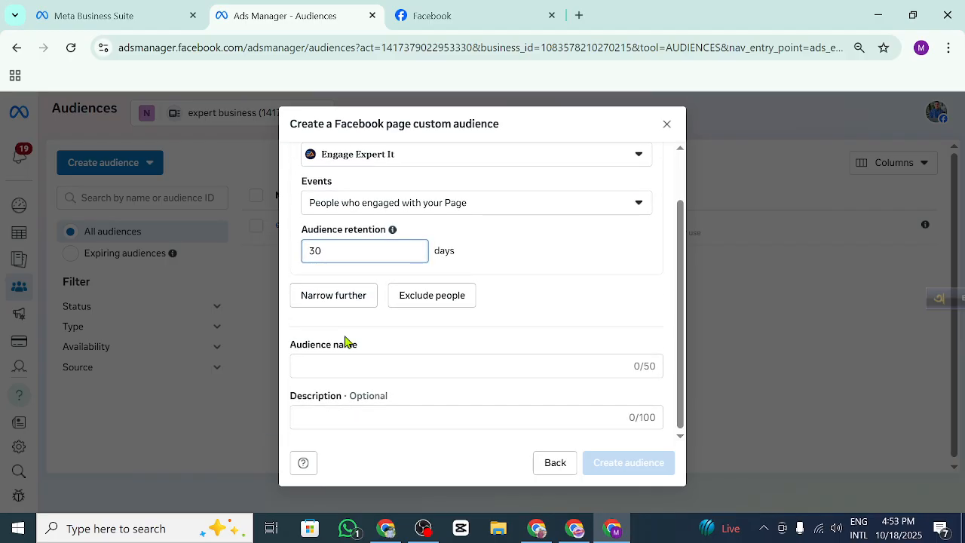
pyautogui.scroll(1, 347, 343)
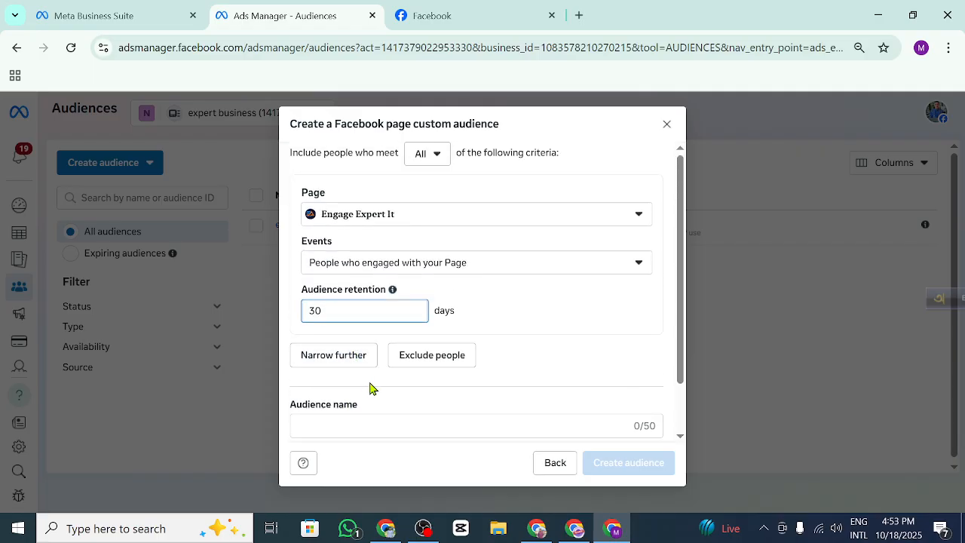
pyautogui.scroll(-1, 369, 388)
pyautogui.click(351, 365)
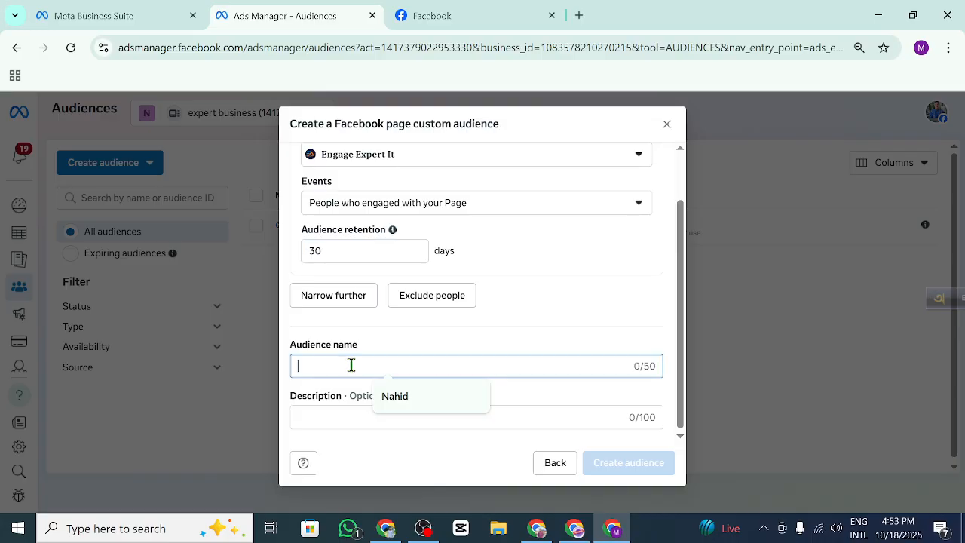
pyautogui.click(393, 397)
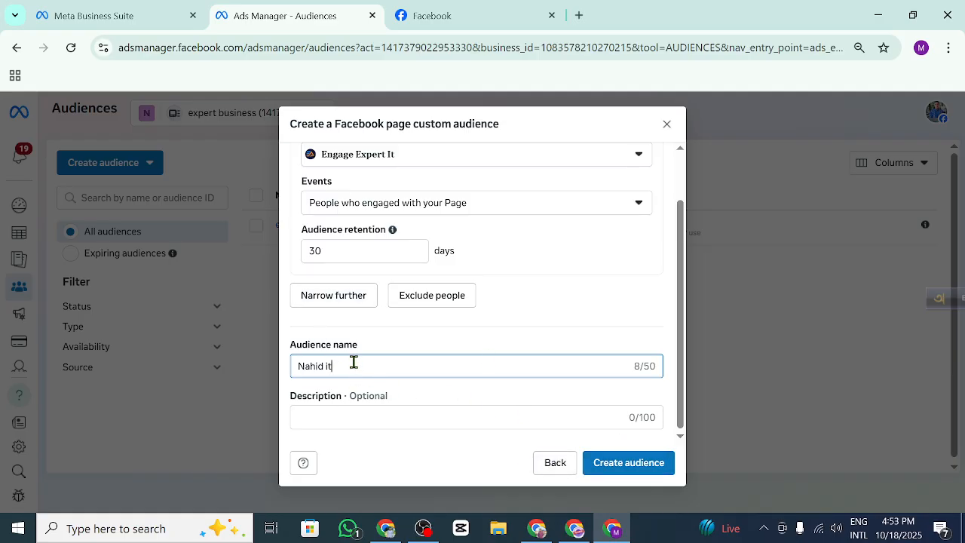
pyautogui.click(614, 465)
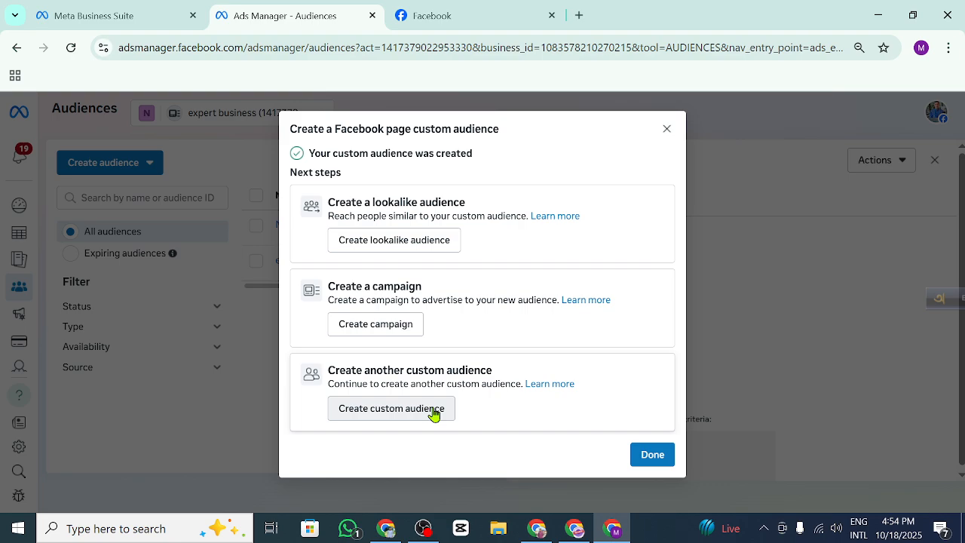
pyautogui.click(652, 455)
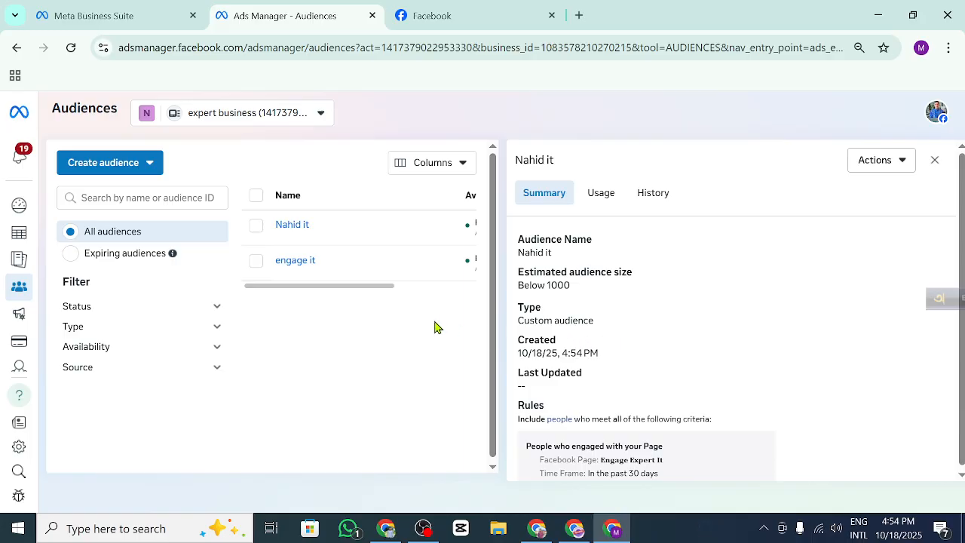
# Step: Start another custom audience with Video as its source
pyautogui.click(133, 163)
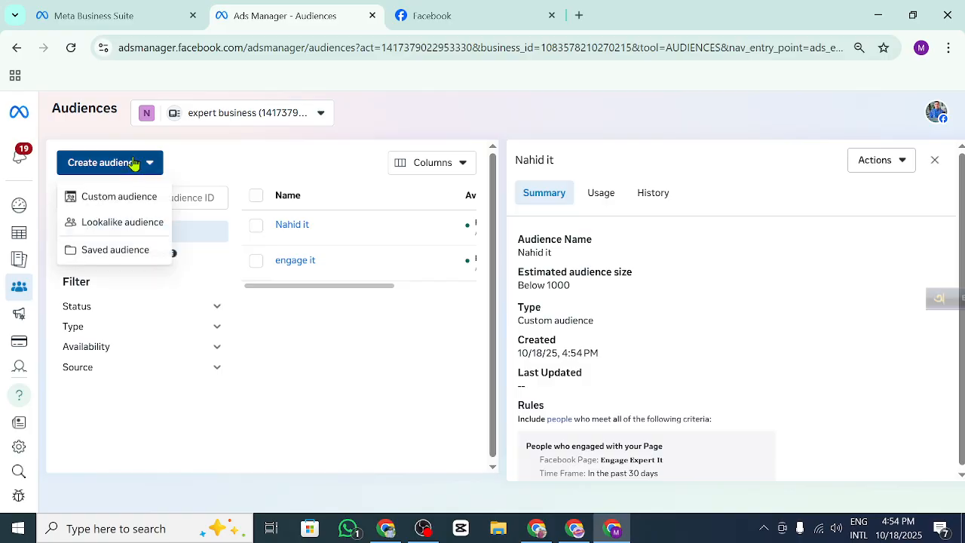
pyautogui.click(113, 198)
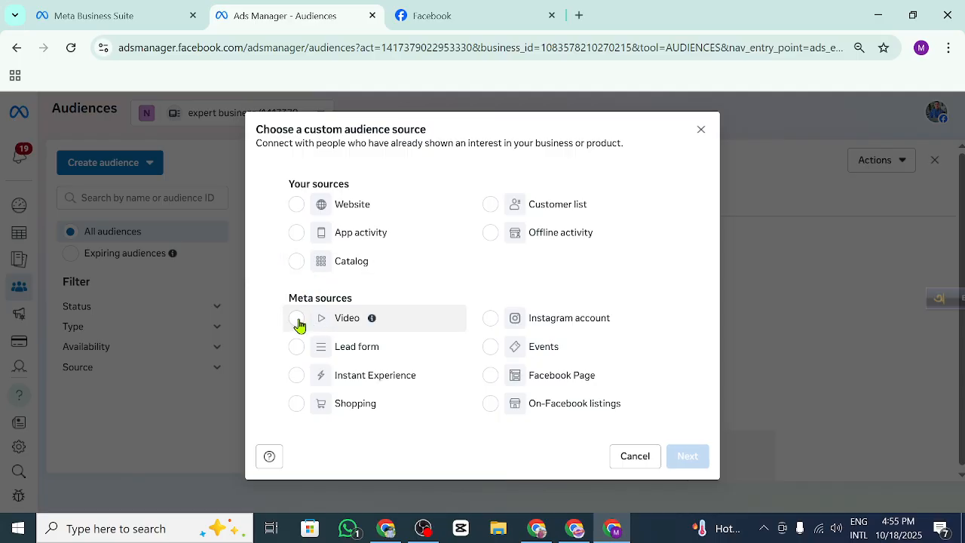
pyautogui.click(324, 318)
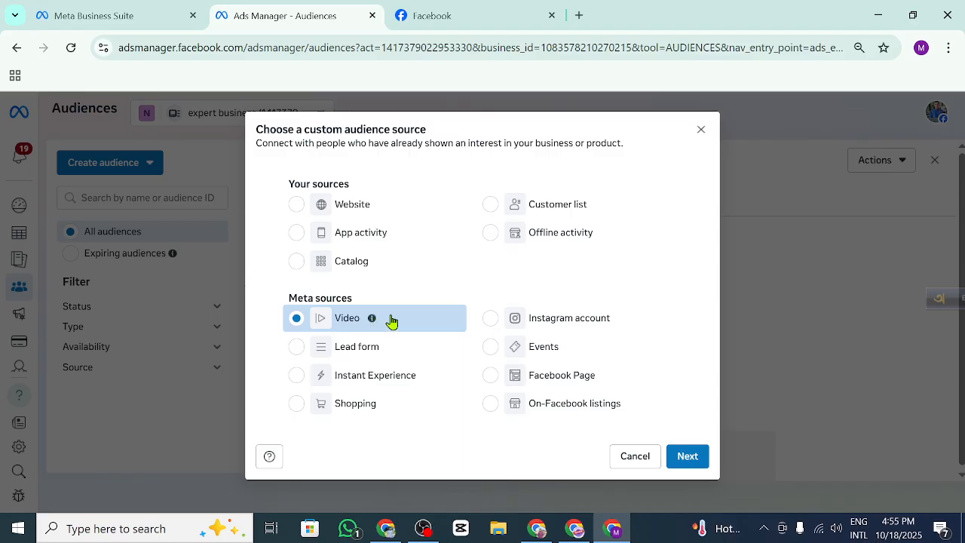
pyautogui.click(691, 462)
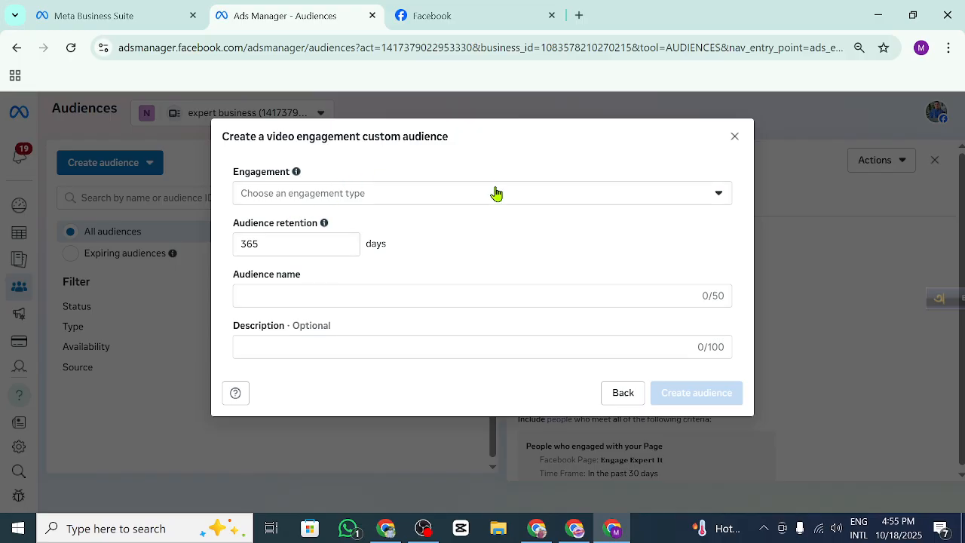
# Step: Review the video engagement types and select People who have viewed at least 50% of your video
pyautogui.click(641, 192)
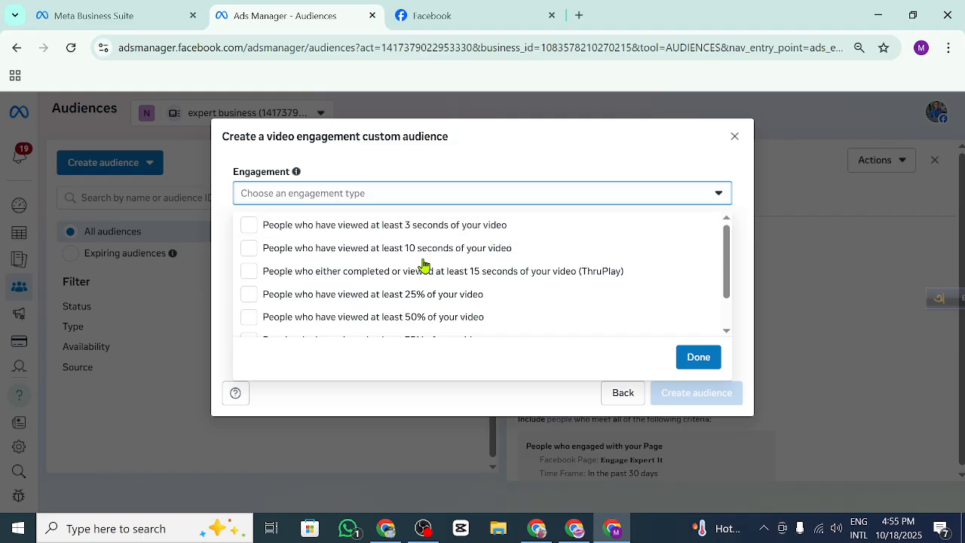
pyautogui.click(664, 192)
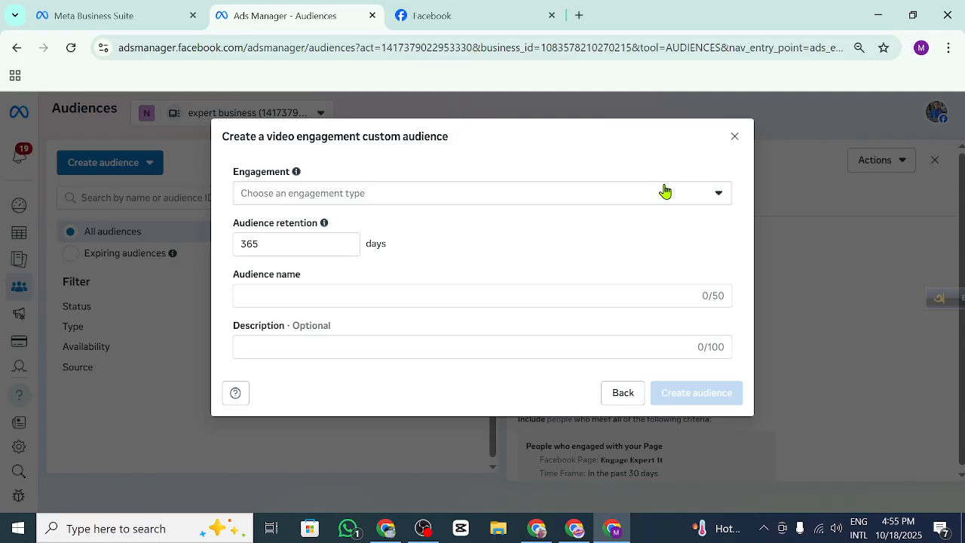
pyautogui.click(641, 204)
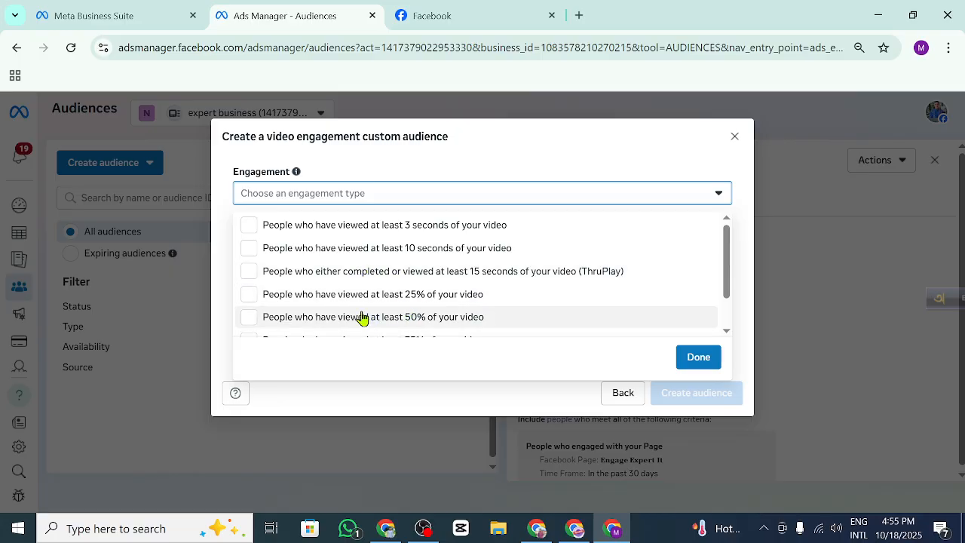
pyautogui.scroll(-1, 358, 310)
pyautogui.scroll(-2, 358, 311)
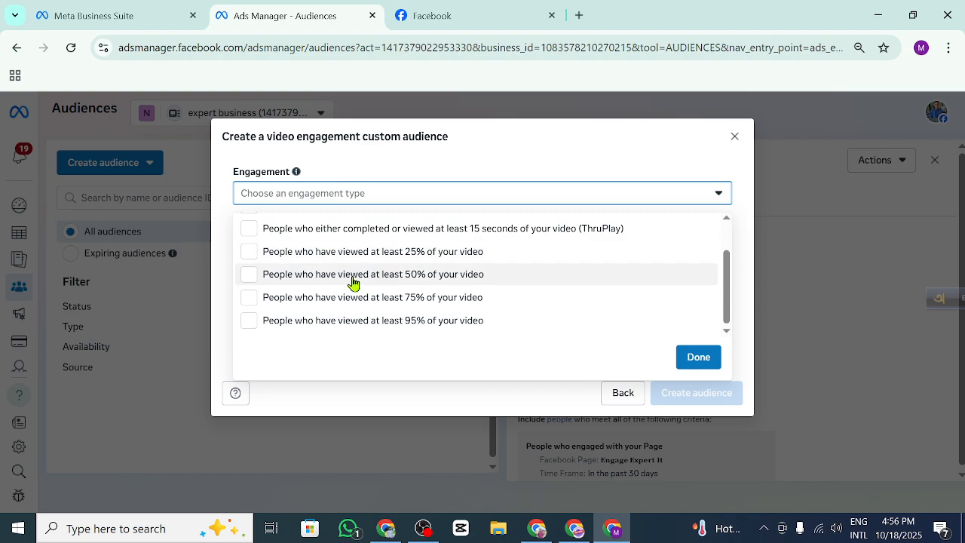
pyautogui.scroll(1, 365, 276)
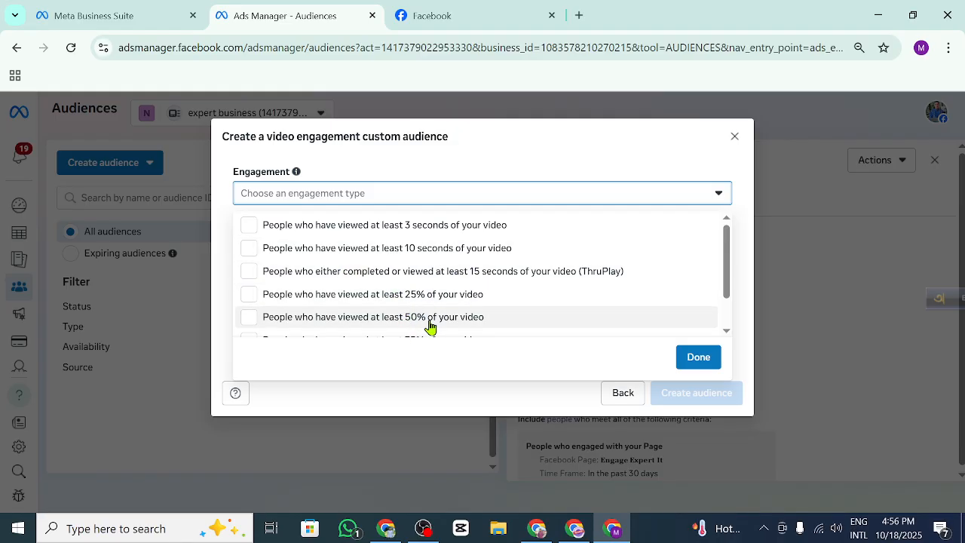
pyautogui.scroll(-1, 430, 326)
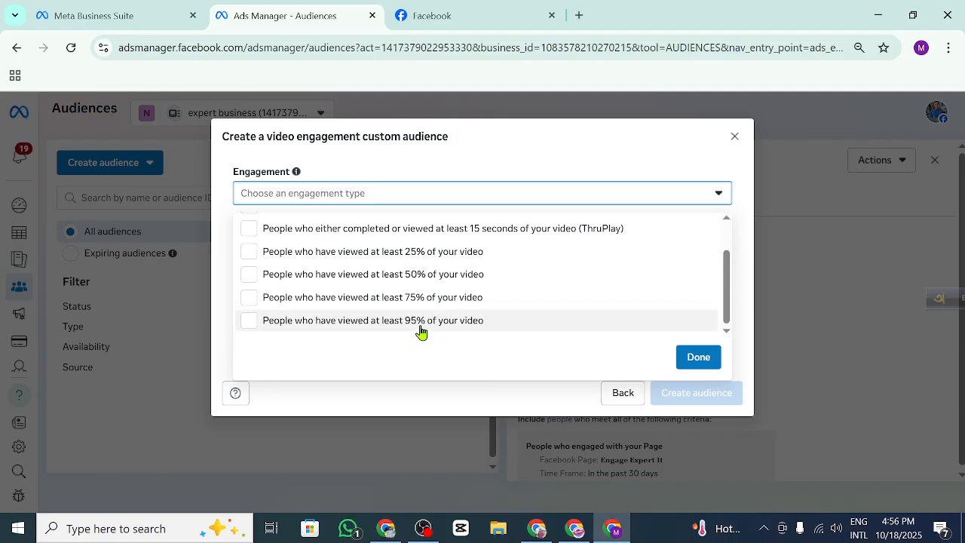
pyautogui.scroll(1, 411, 303)
pyautogui.scroll(-1, 410, 301)
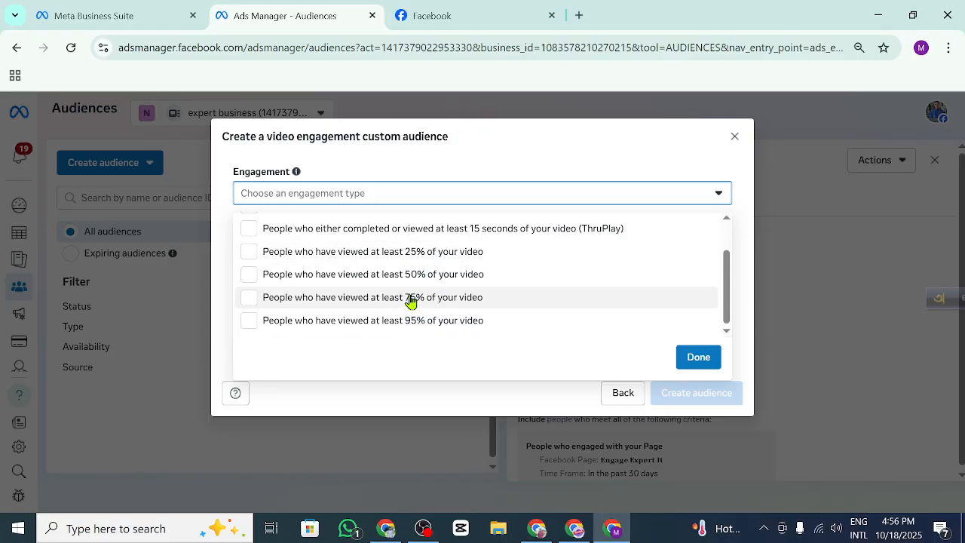
pyautogui.scroll(1, 410, 302)
pyautogui.scroll(-1, 438, 309)
pyautogui.scroll(2, 386, 268)
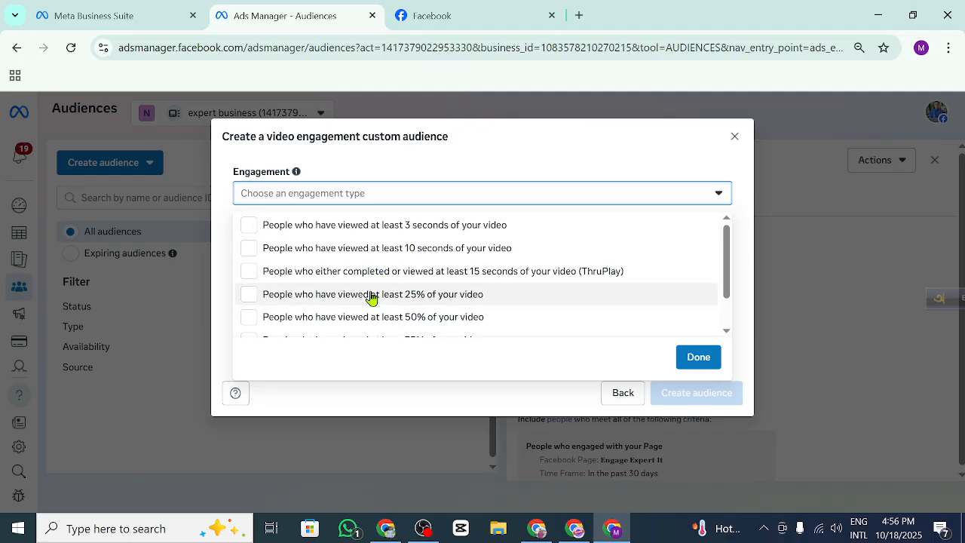
pyautogui.scroll(-1, 380, 290)
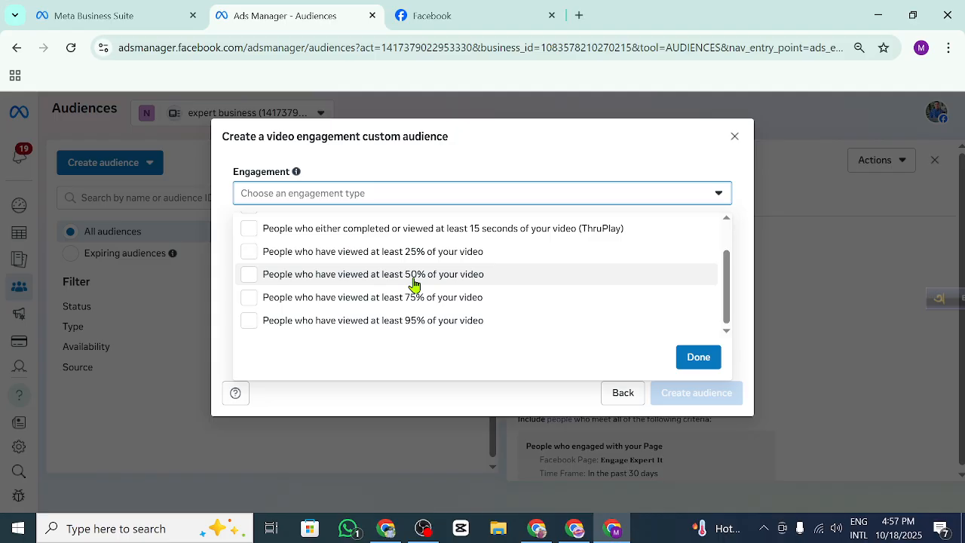
pyautogui.click(366, 278)
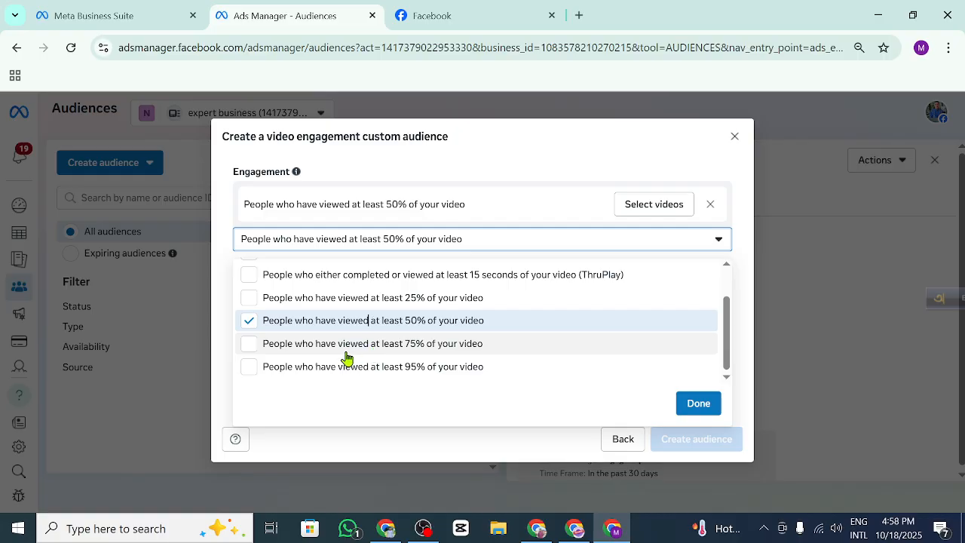
# Step: Confirm the 50% video view engagement type and name the audience "engage it agency"
pyautogui.click(713, 415)
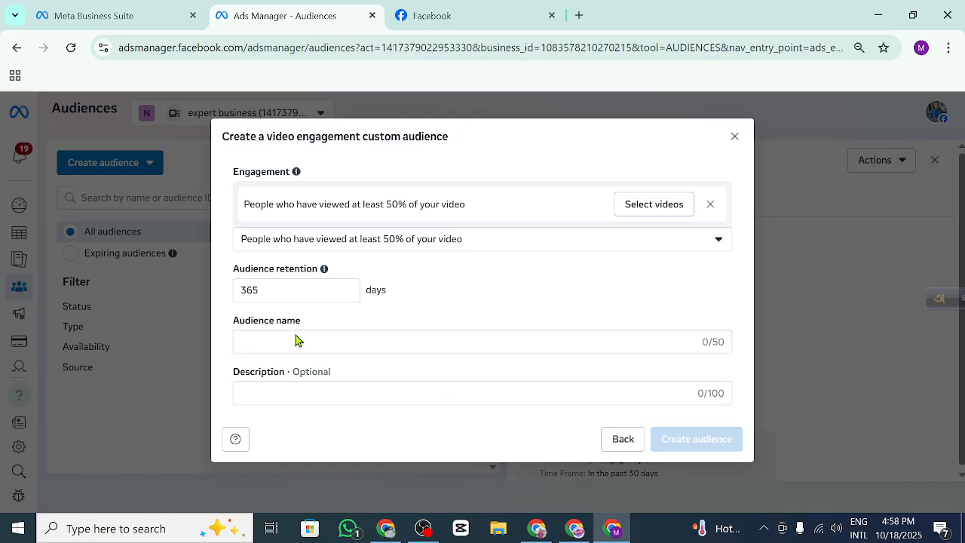
pyautogui.click(273, 344)
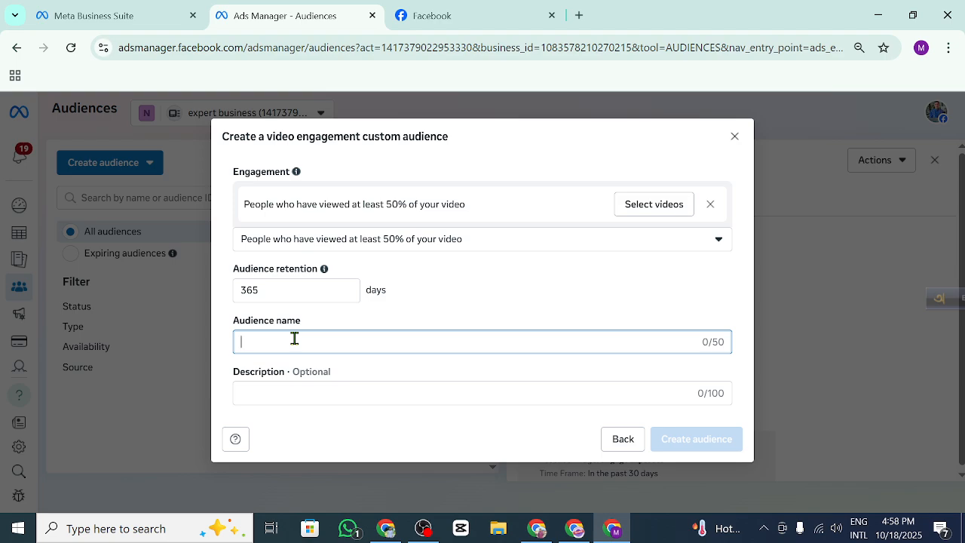
pyautogui.write('engage it age')
pyautogui.write('n')
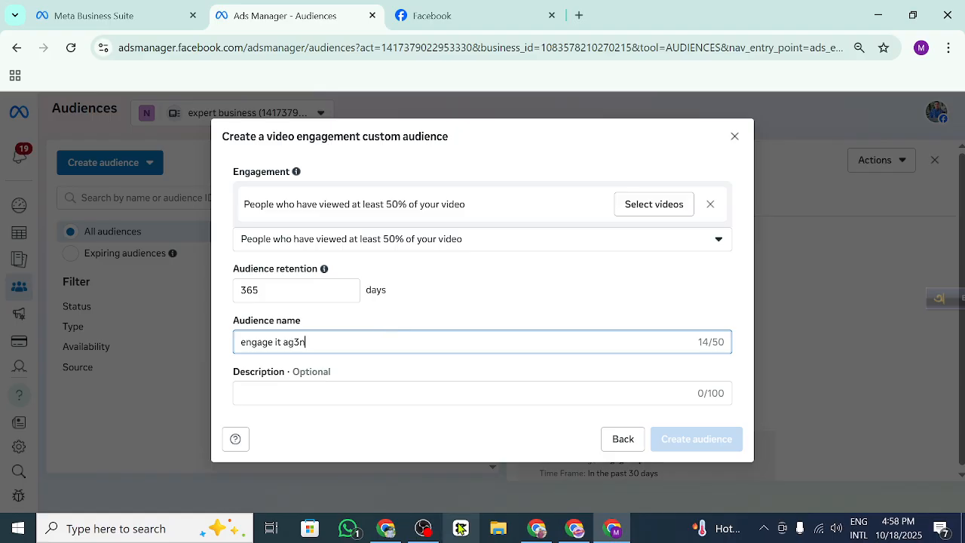
pyautogui.press('BackSpace')
pyautogui.press('BackSpace')
pyautogui.press('BackSpace')
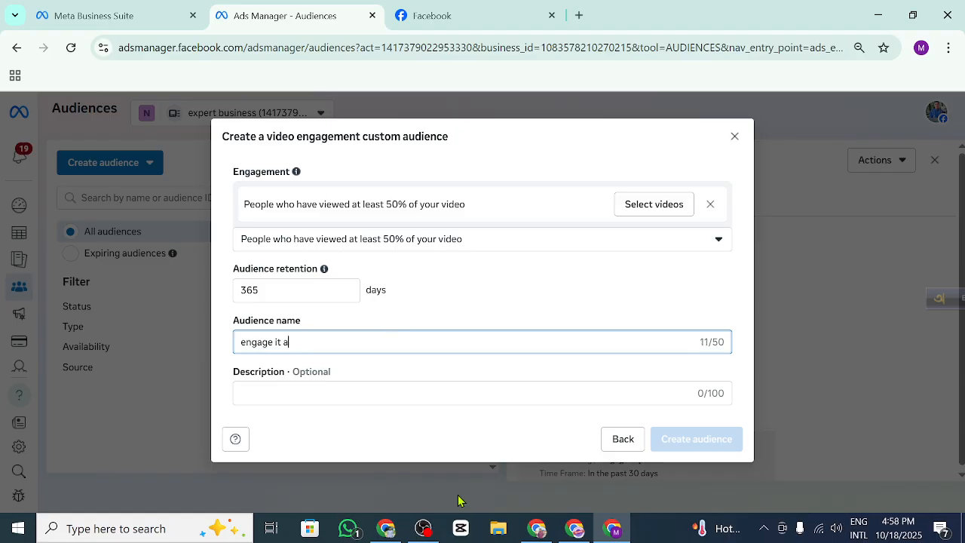
pyautogui.write('gency')
# Step: Start selecting videos, keeping Facebook page as the video source, and choose the Engage Expert It page
pyautogui.click(642, 213)
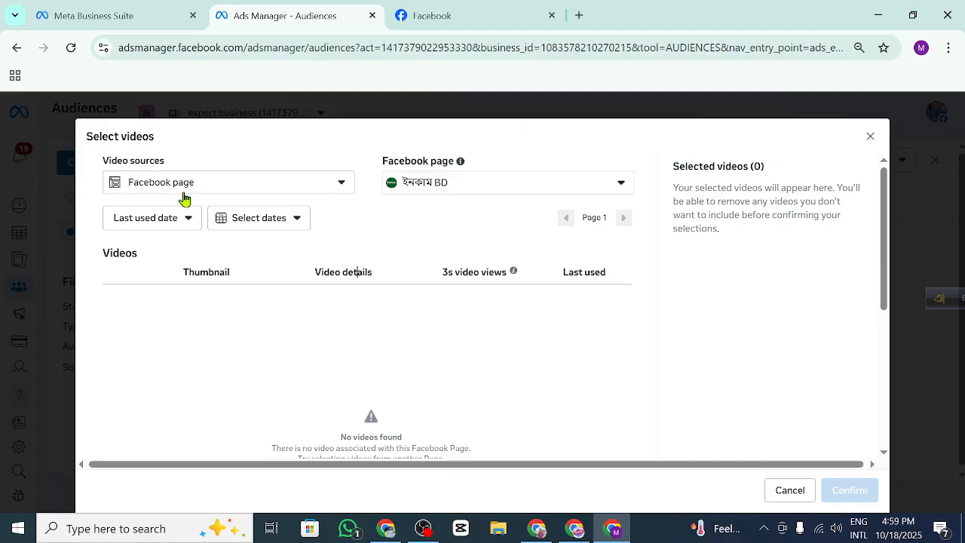
pyautogui.click(319, 181)
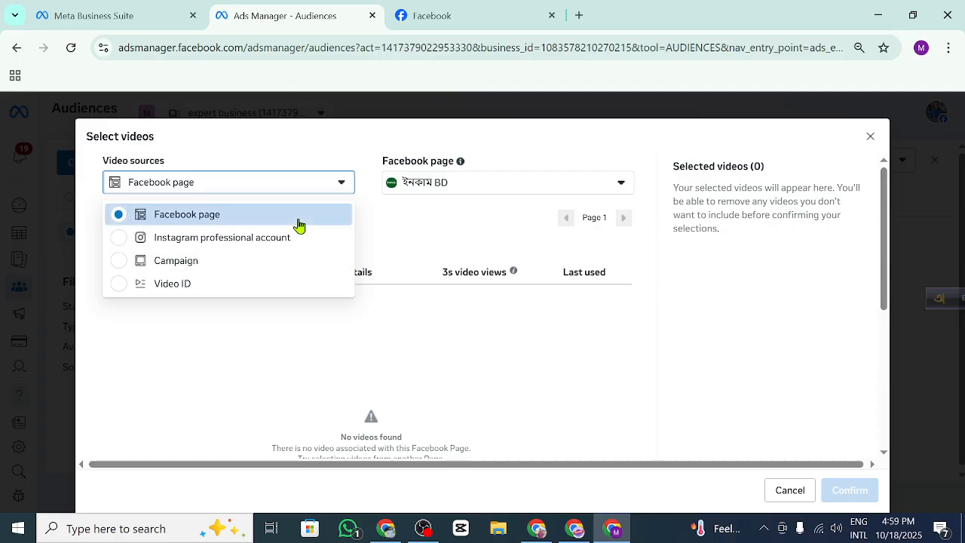
pyautogui.click(339, 190)
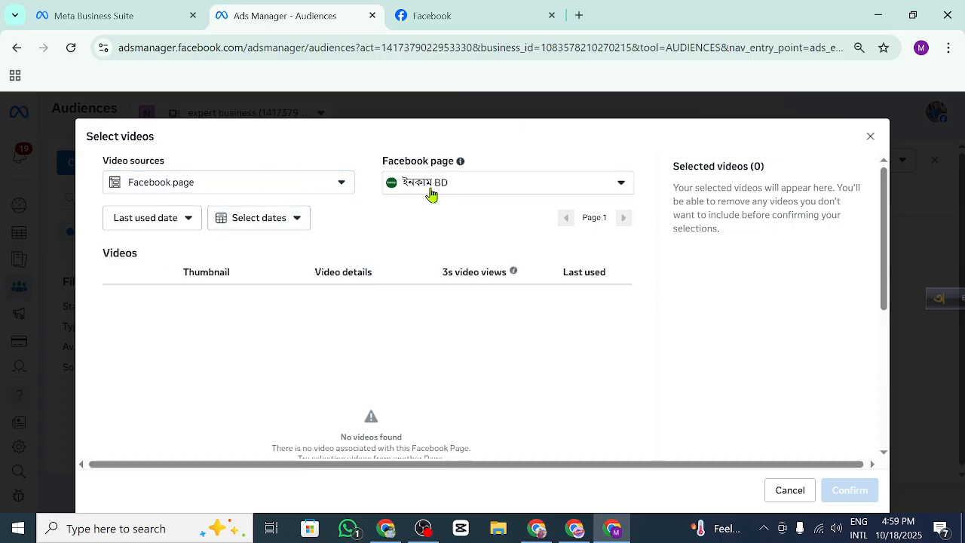
pyautogui.click(576, 185)
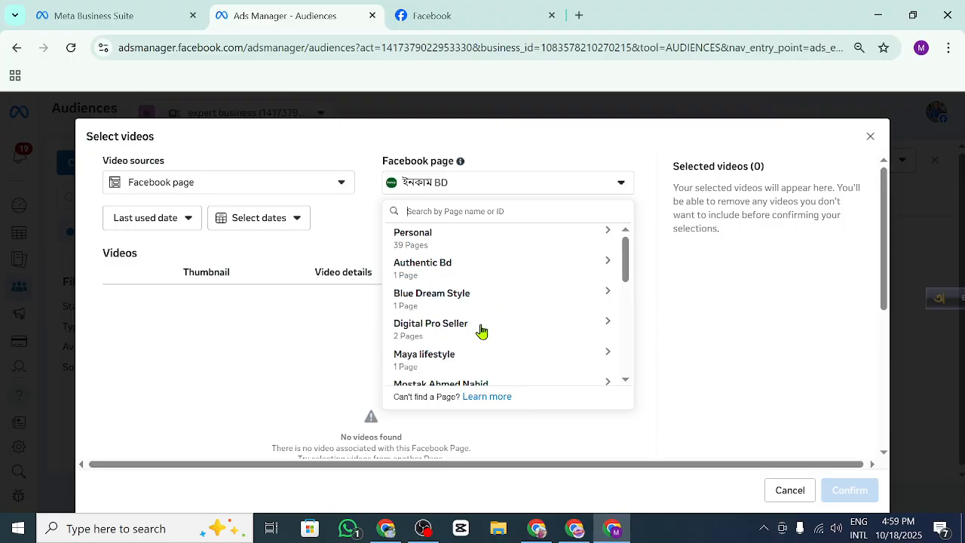
pyautogui.click(480, 305)
pyautogui.click(469, 327)
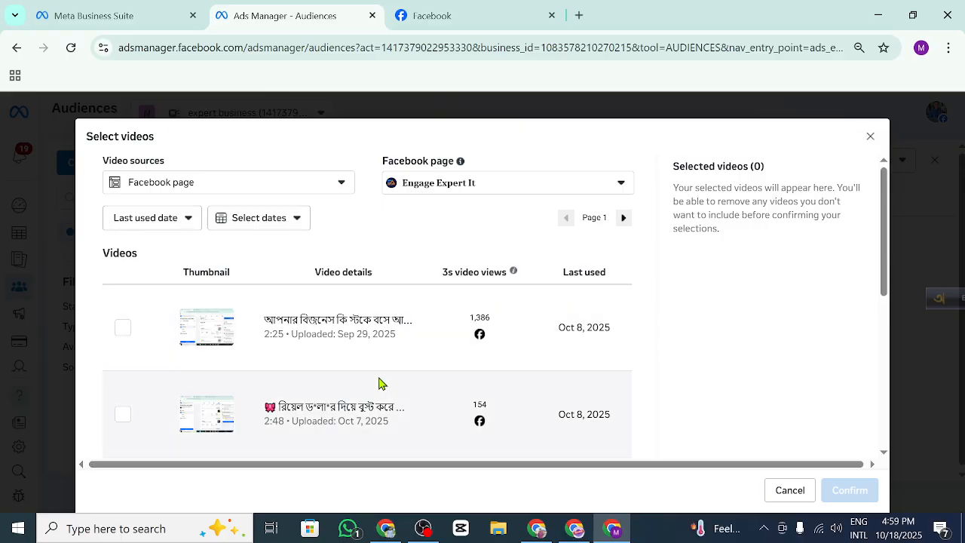
# Step: Select the 1:30 video from Oct 1, the 0:49 video from Sep 28 and the 0:58 video from Oct 7, 2025
pyautogui.scroll(-2, 250, 372)
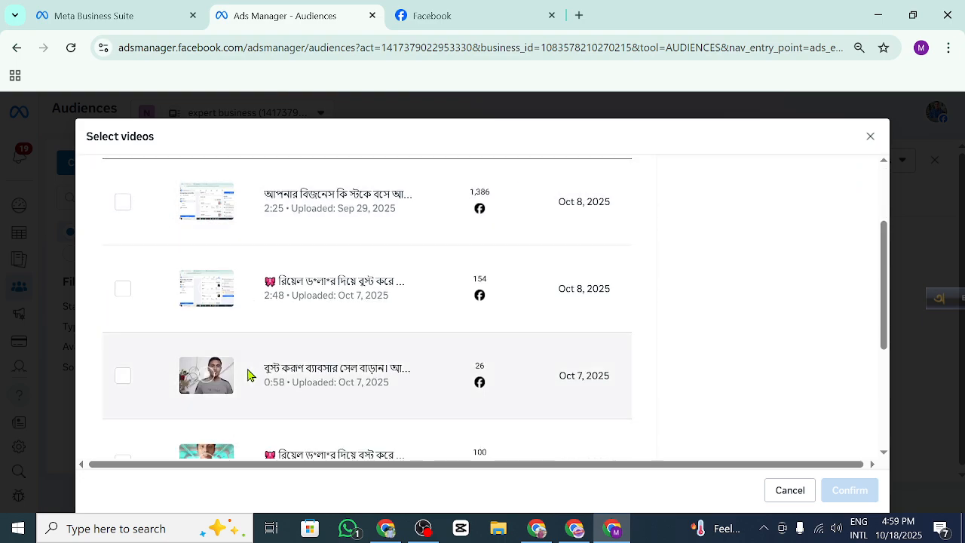
pyautogui.scroll(-2, 157, 379)
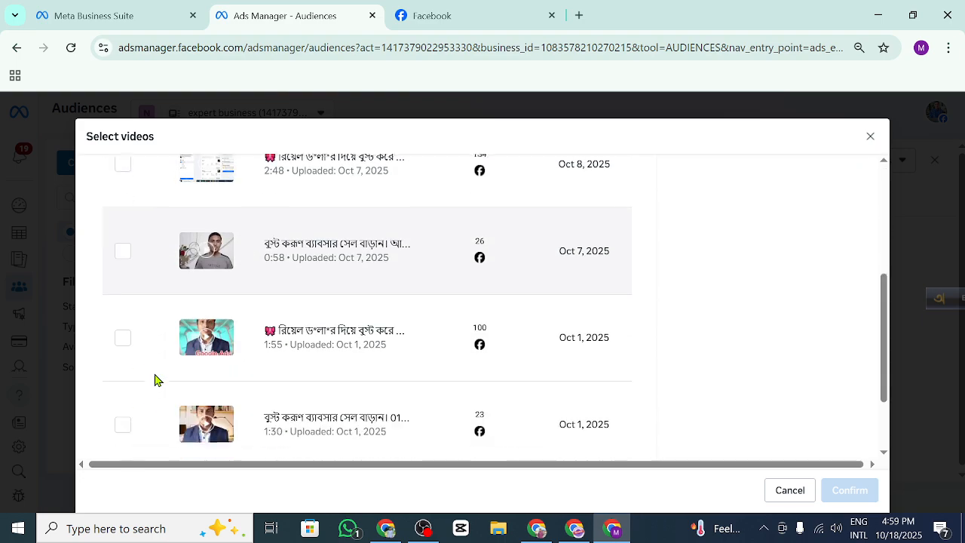
pyautogui.click(122, 425)
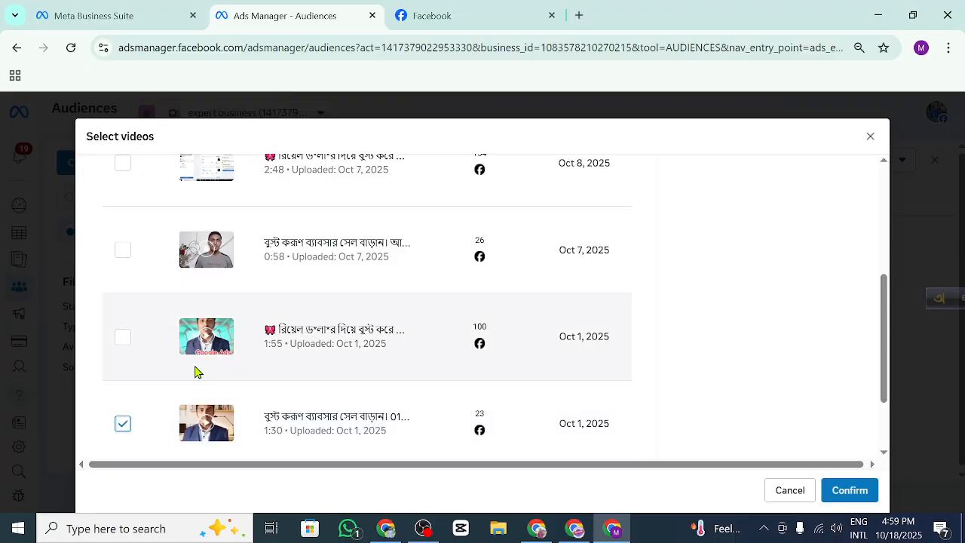
pyautogui.scroll(-2, 195, 372)
pyautogui.click(123, 411)
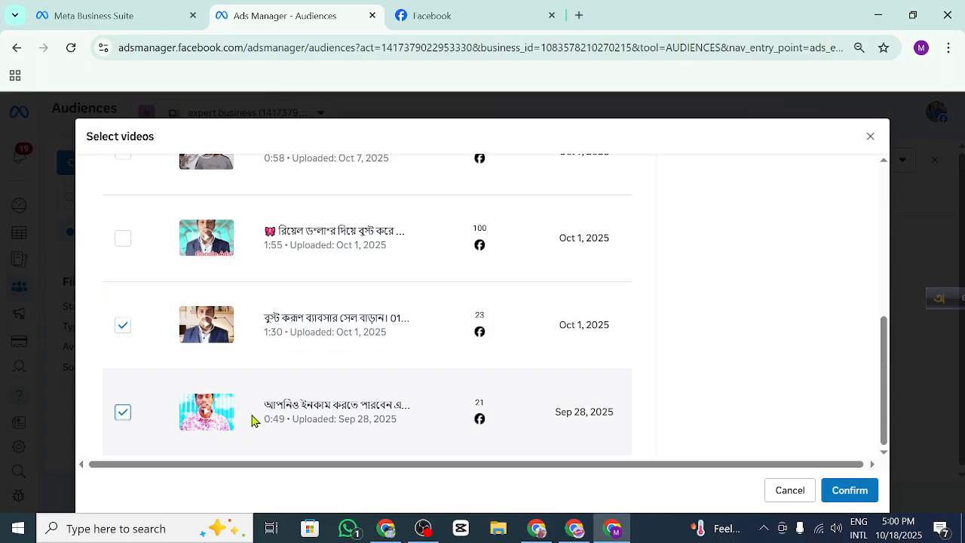
pyautogui.scroll(5, 252, 412)
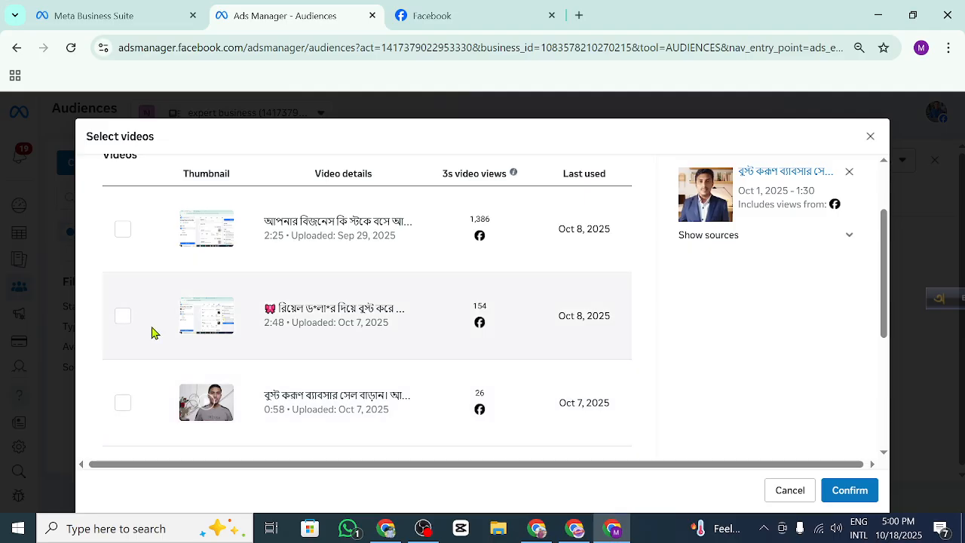
pyautogui.scroll(-3, 136, 343)
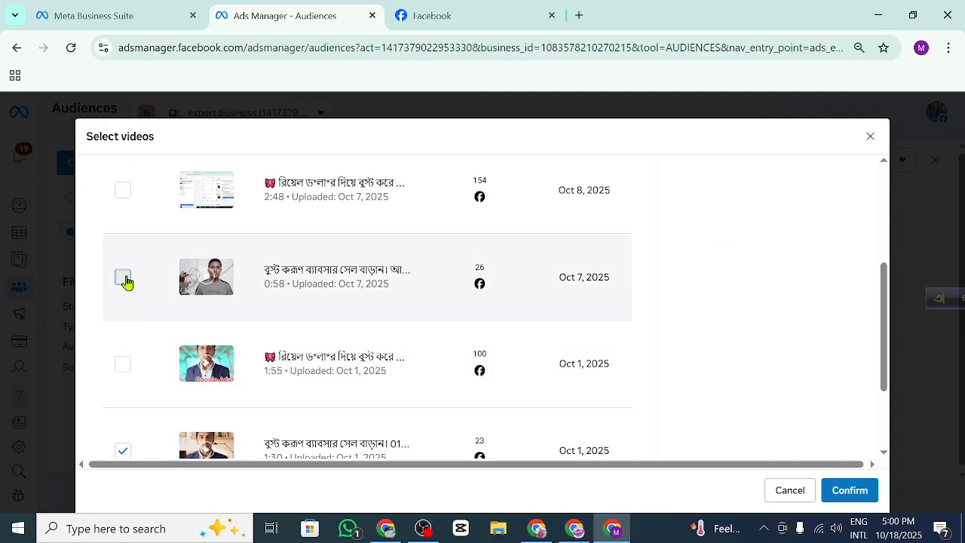
pyautogui.click(123, 279)
pyautogui.scroll(-3, 394, 340)
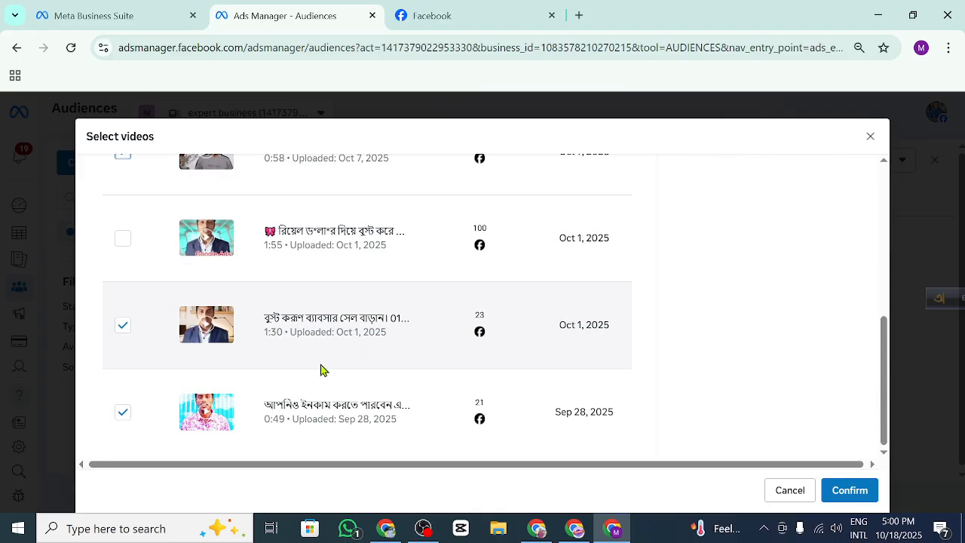
# Step: Review the page's video list against the selected videos and confirm the selection
pyautogui.scroll(10, 321, 369)
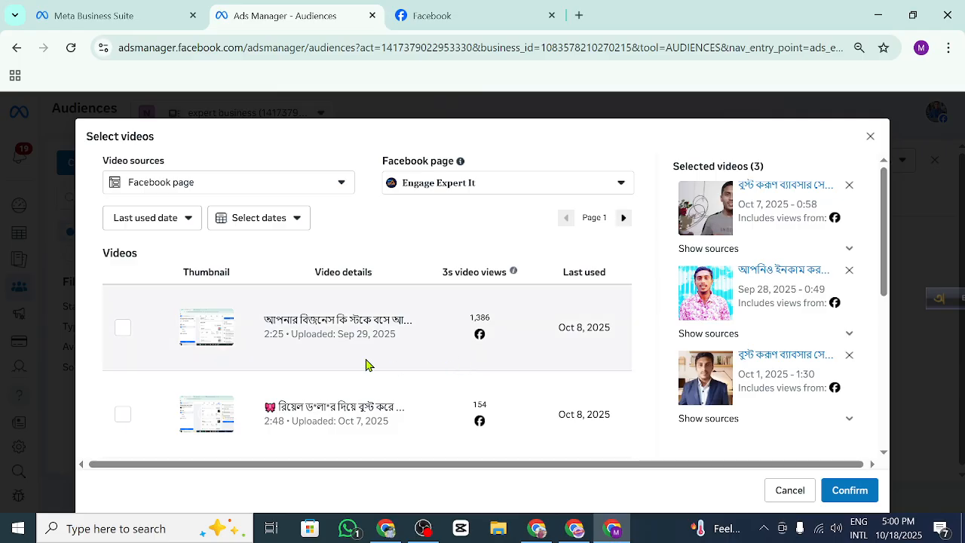
pyautogui.scroll(-3, 448, 376)
pyautogui.scroll(3, 447, 376)
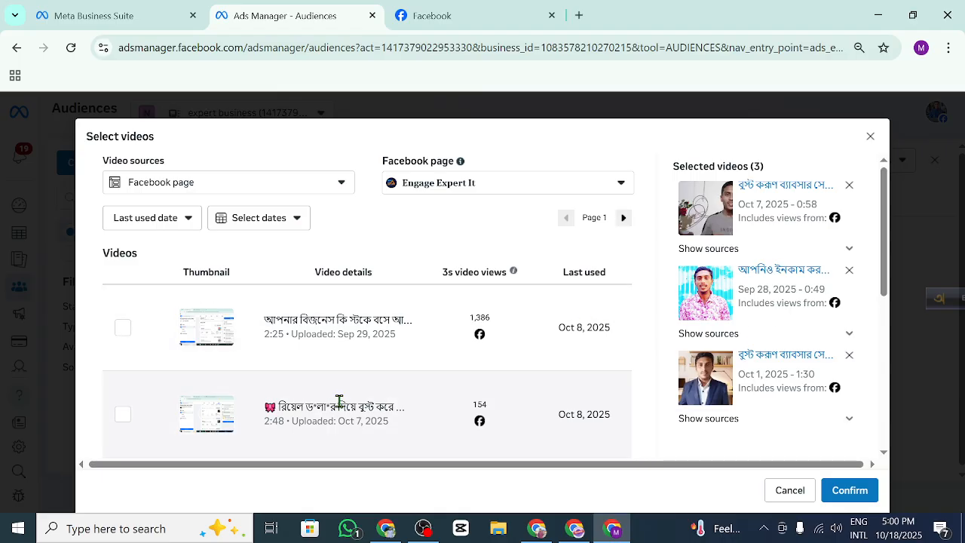
pyautogui.scroll(-3, 346, 407)
pyautogui.scroll(-1, 360, 416)
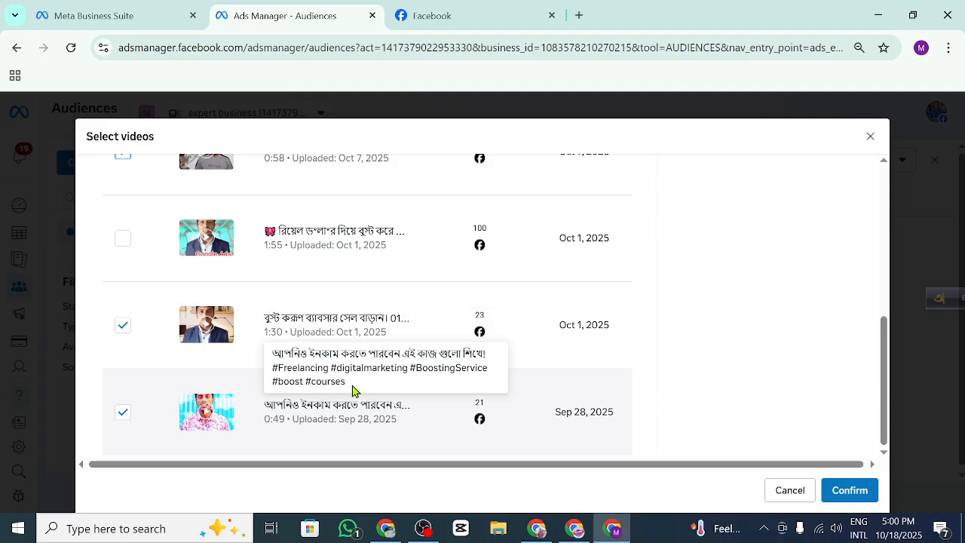
pyautogui.scroll(5, 355, 388)
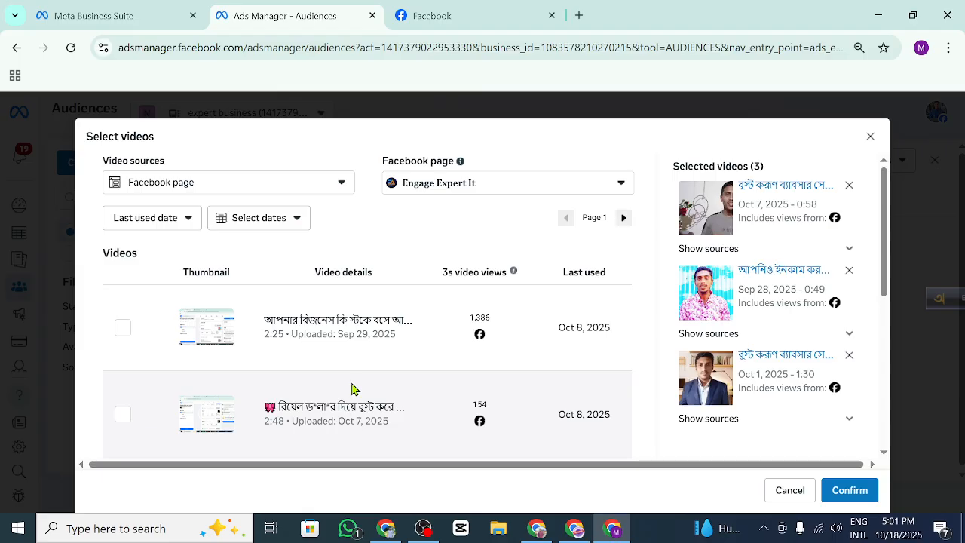
pyautogui.scroll(-4, 570, 394)
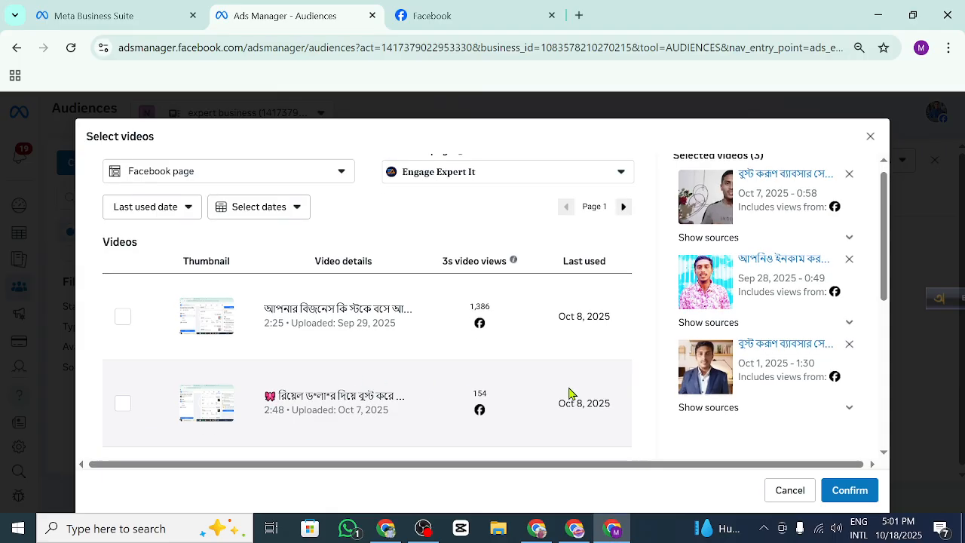
pyautogui.scroll(-1, 501, 406)
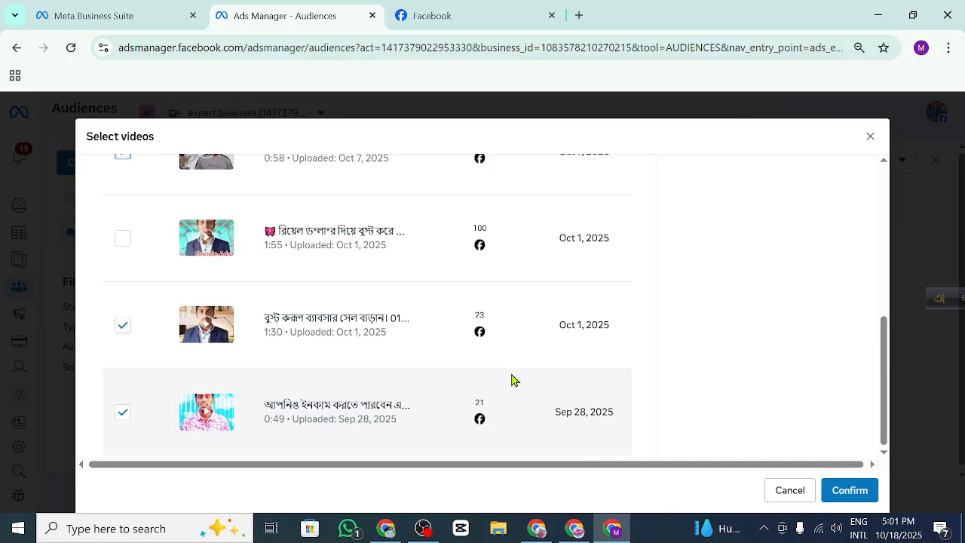
pyautogui.click(850, 490)
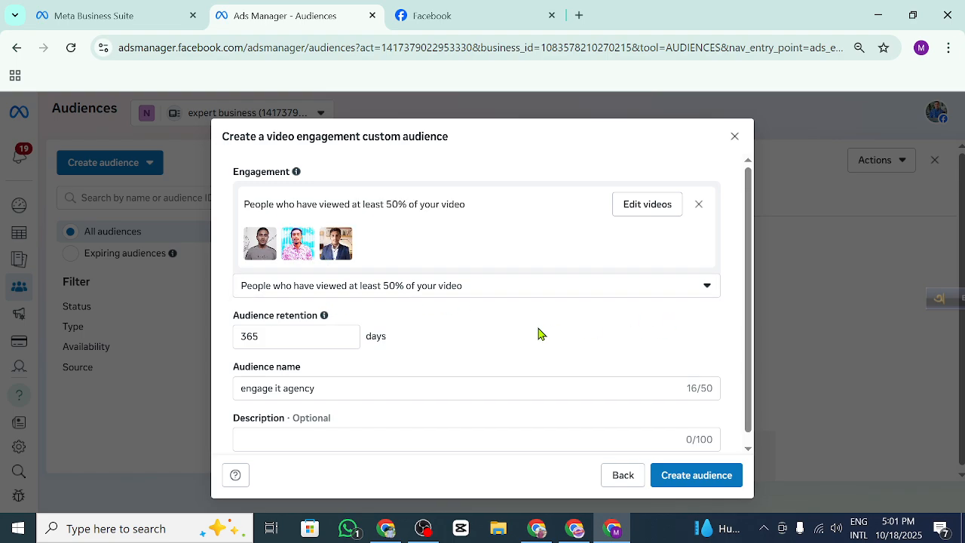
# Step: Keep the at least 50% viewed engagement type, create the video audience and finish without a further next step
pyautogui.click(692, 286)
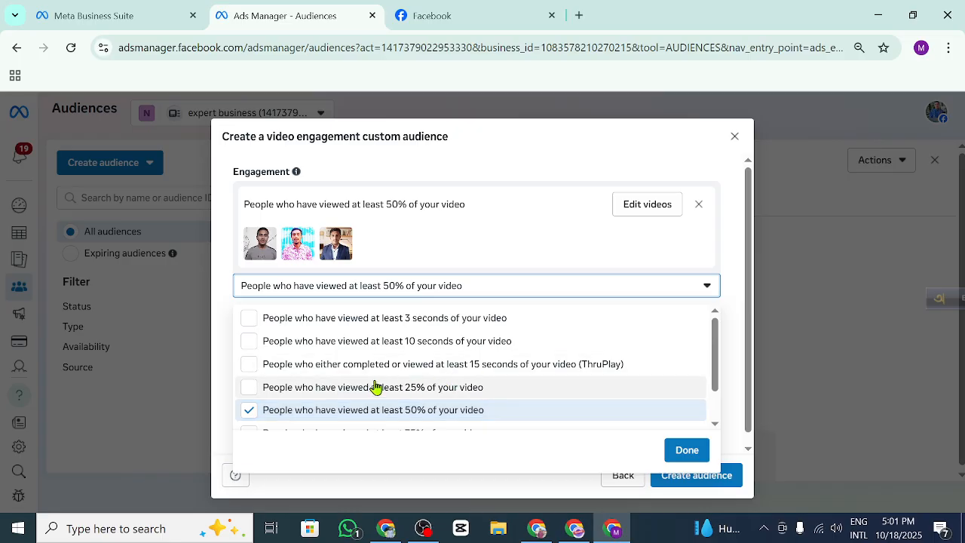
pyautogui.click(696, 454)
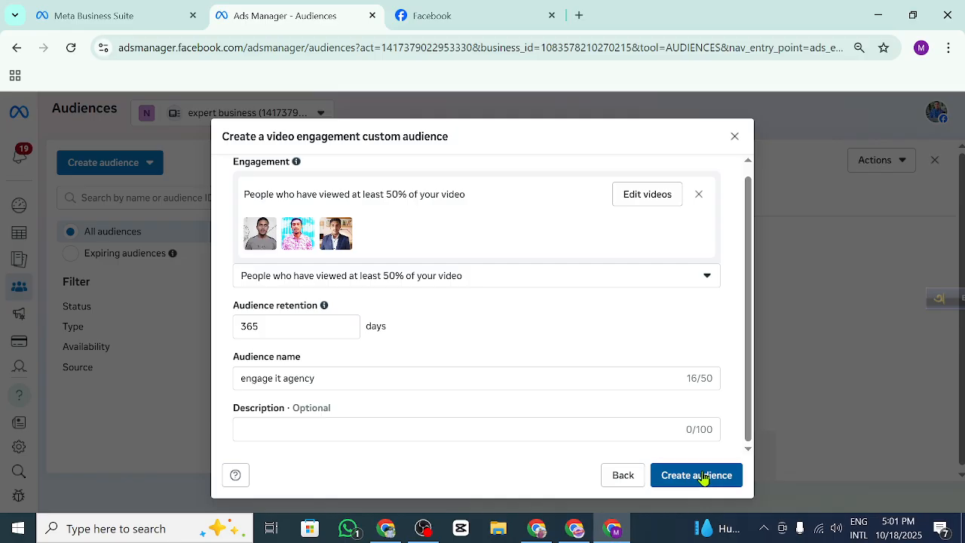
pyautogui.click(696, 475)
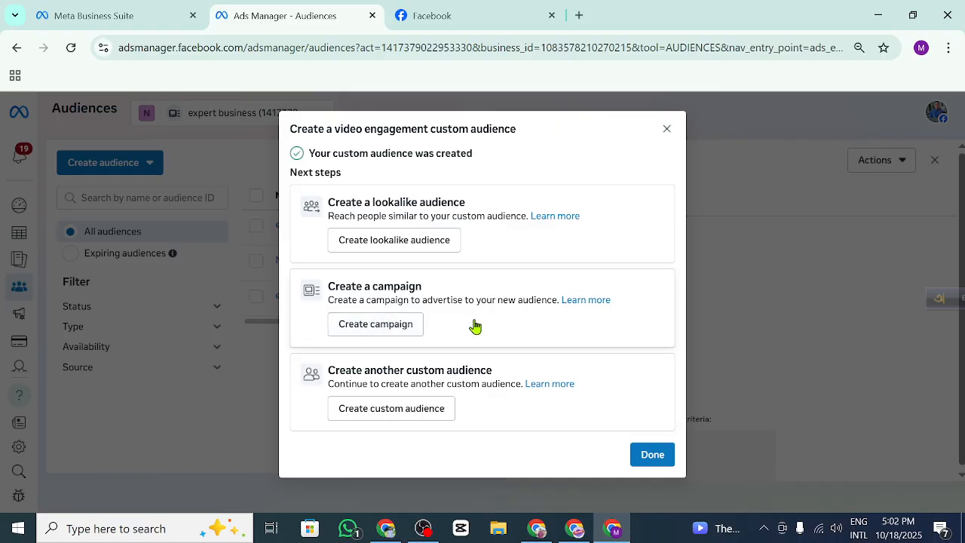
pyautogui.click(653, 453)
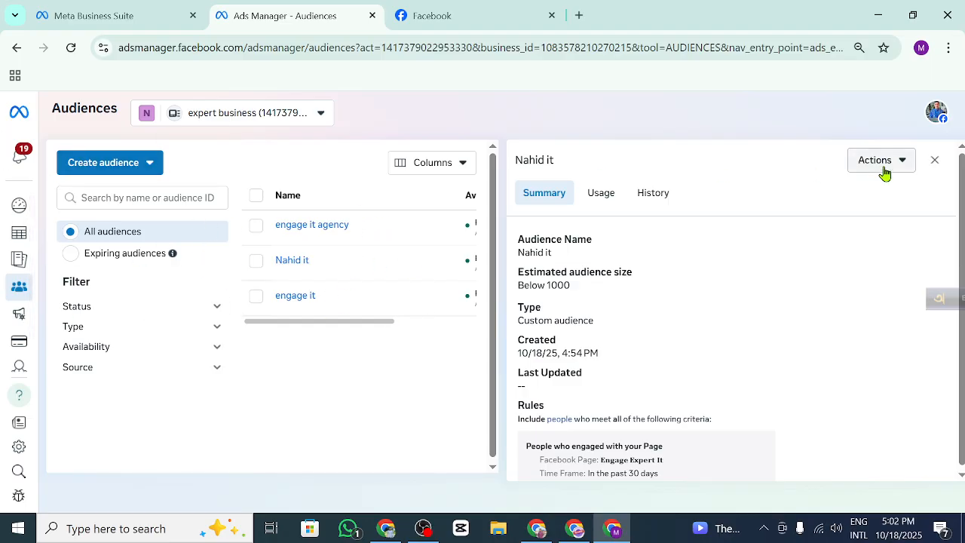
# Step: Close the open audience's details and examine the rules of the engage it audience and the Page engagement audience
pyautogui.click(935, 165)
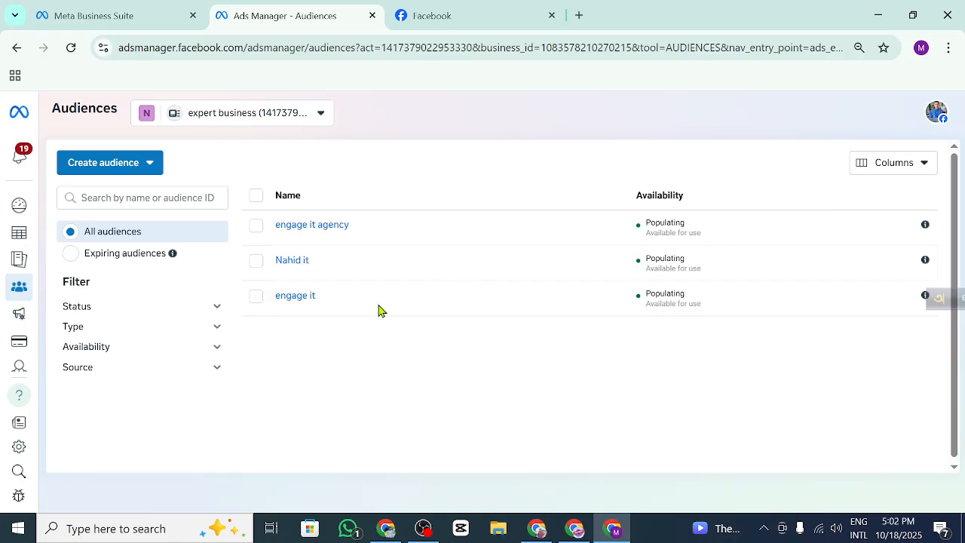
pyautogui.moveTo(277, 305)
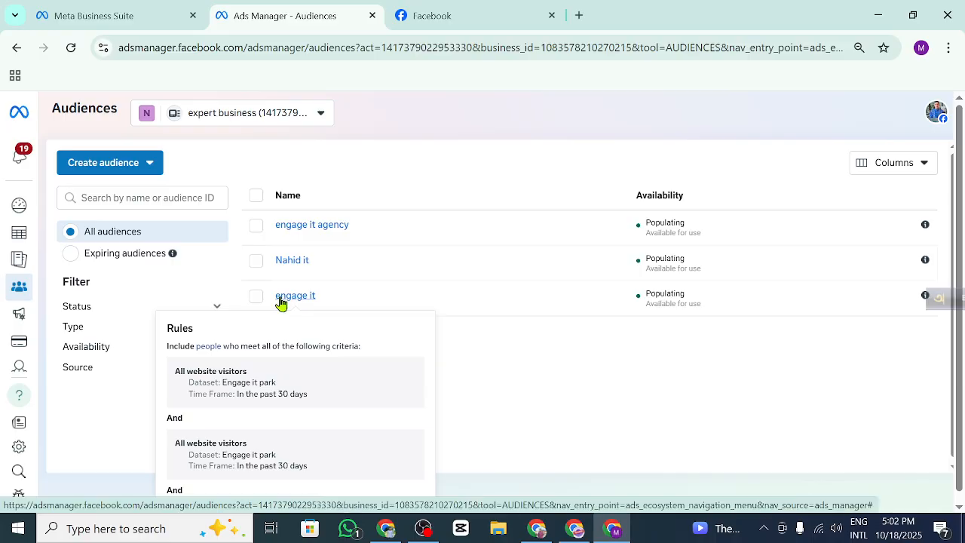
pyautogui.scroll(-1, 269, 392)
pyautogui.scroll(-1, 287, 366)
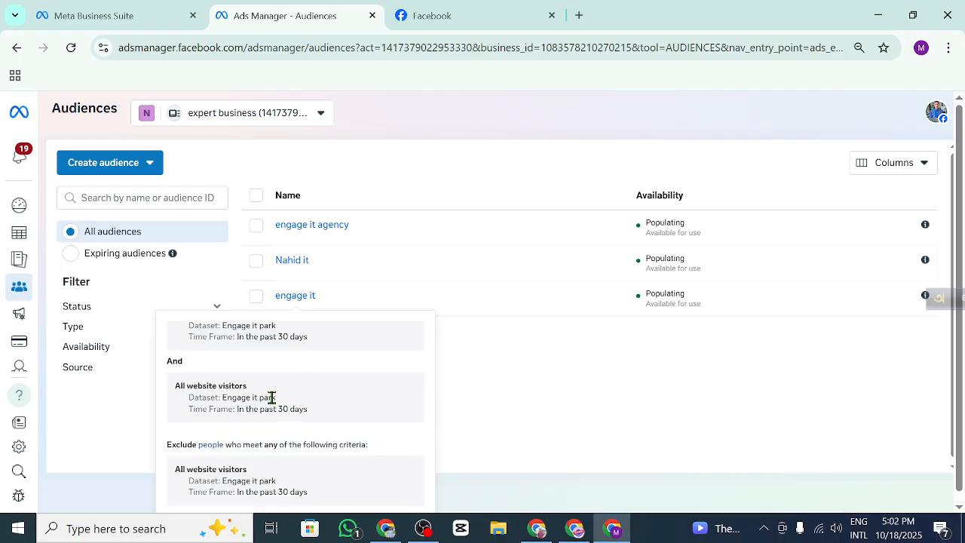
pyautogui.scroll(2, 219, 383)
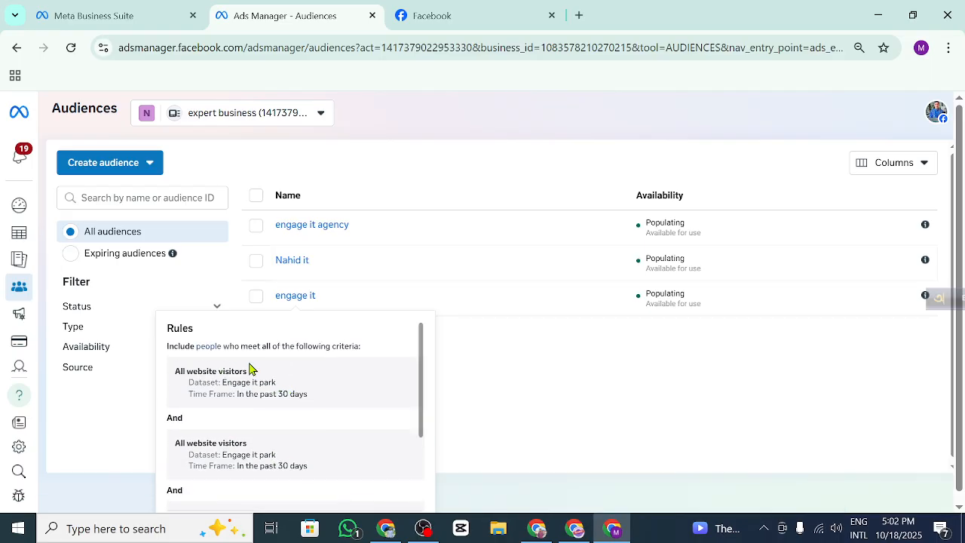
pyautogui.moveTo(280, 260)
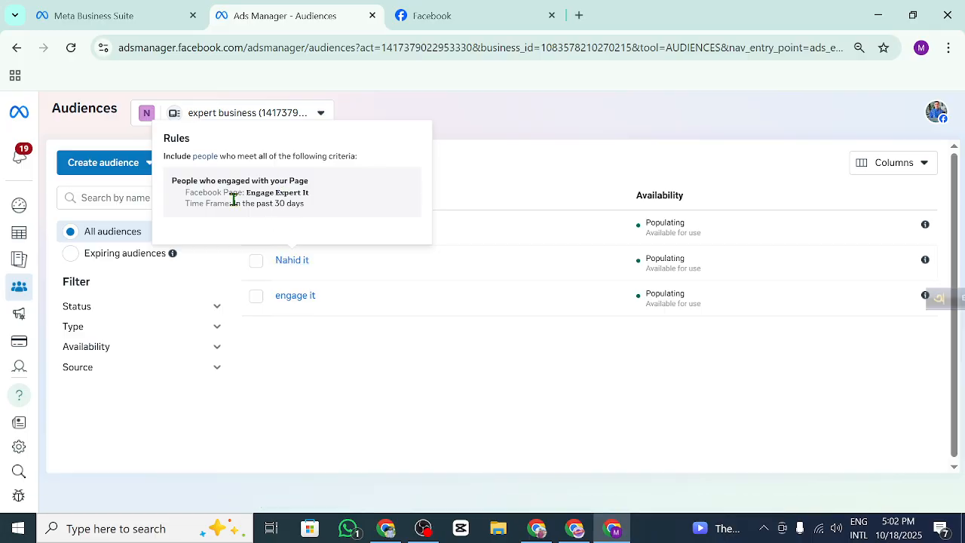
# Step: Examine the summary of the engage it agency audience and close its details again
pyautogui.moveTo(310, 226)
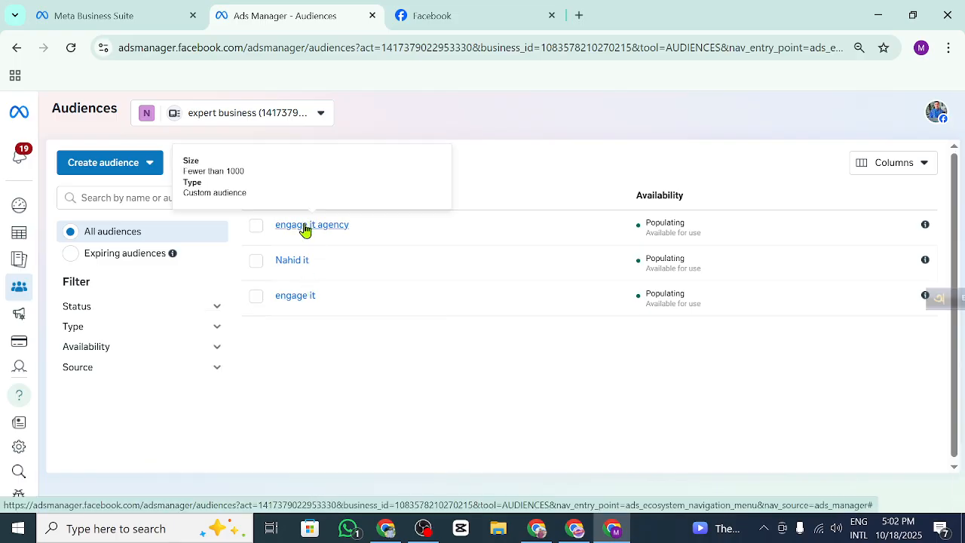
pyautogui.click(348, 226)
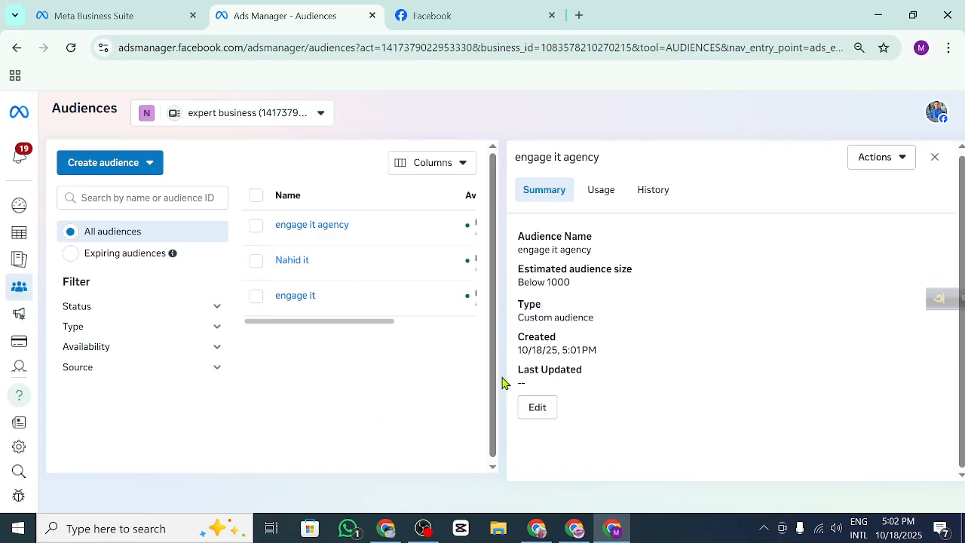
pyautogui.click(934, 157)
pyautogui.moveTo(422, 241)
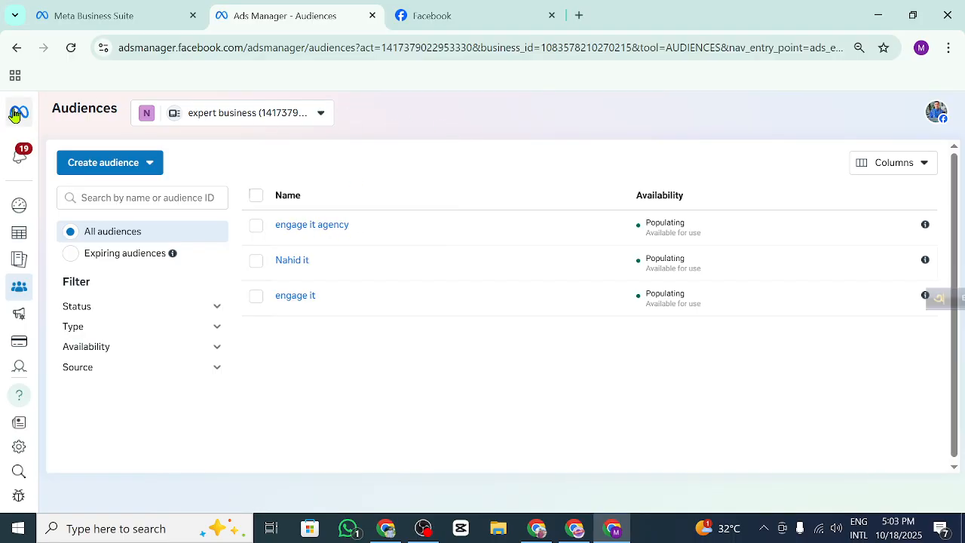
pyautogui.moveTo(2, 175)
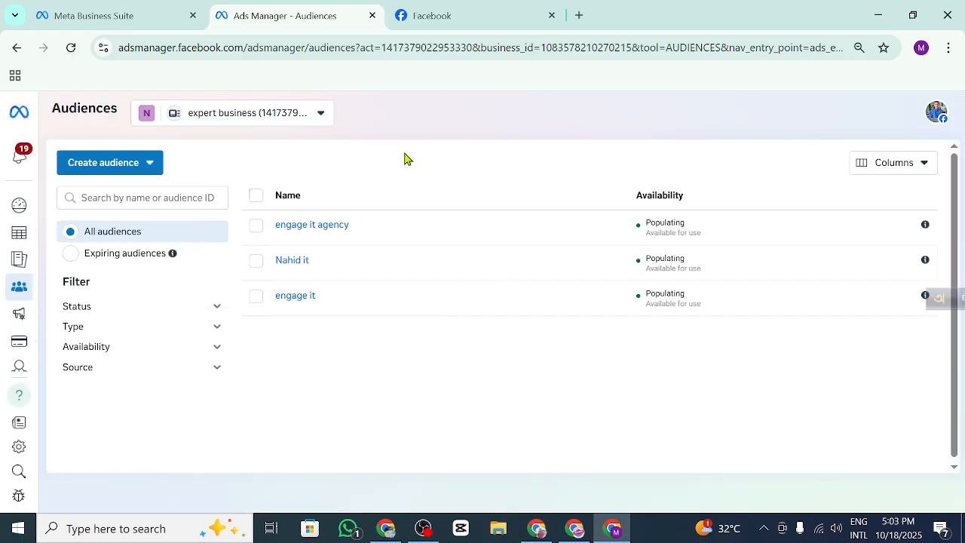